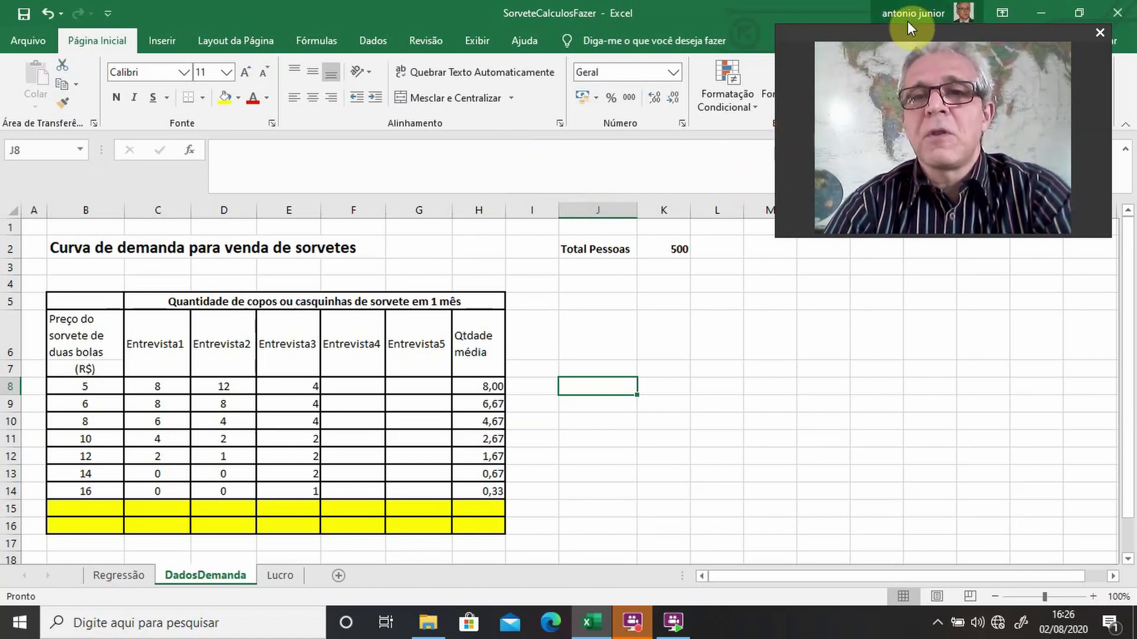
left_click_drag(907, 31, 924, 14)
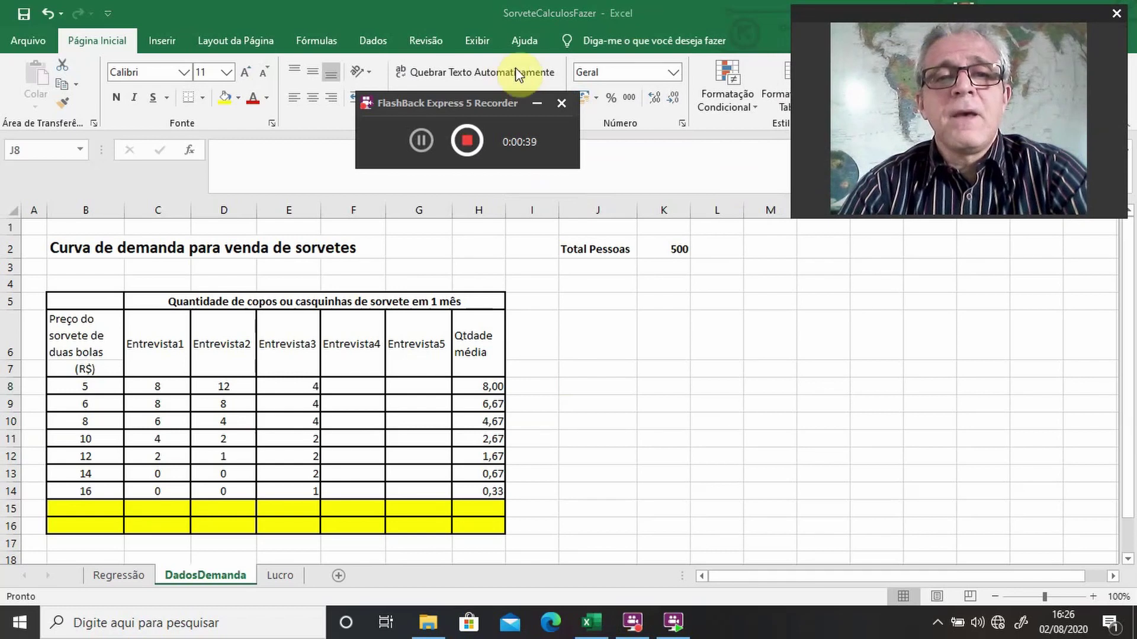
left_click(537, 100)
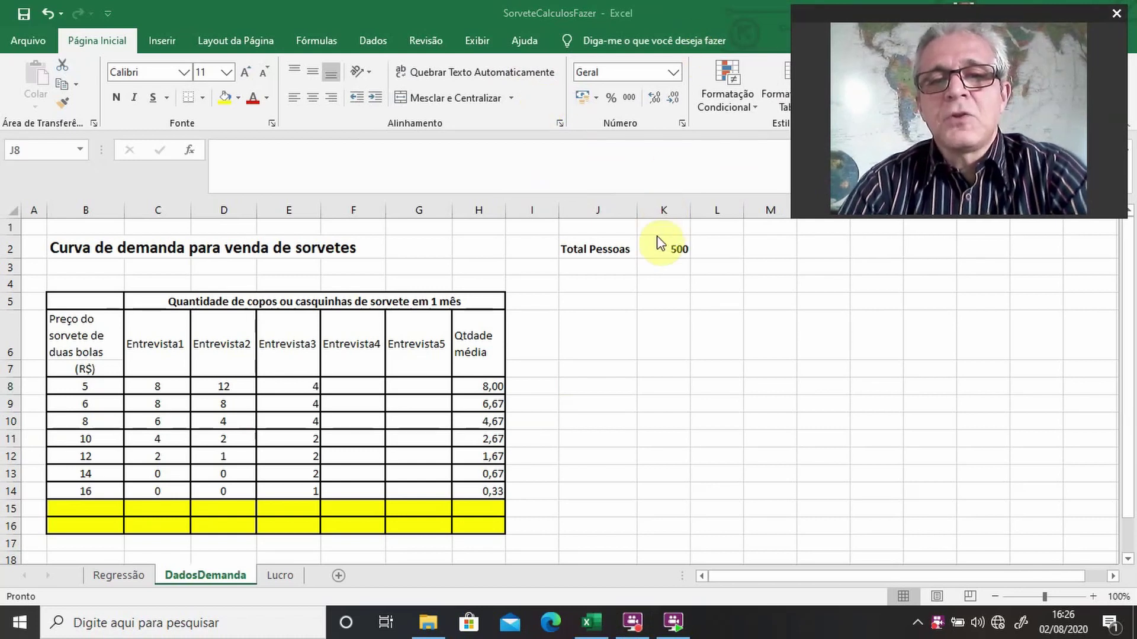
Step: Examine the total number of people, the interview columns and the ice cream price levels in the demand table
left_click(668, 251)
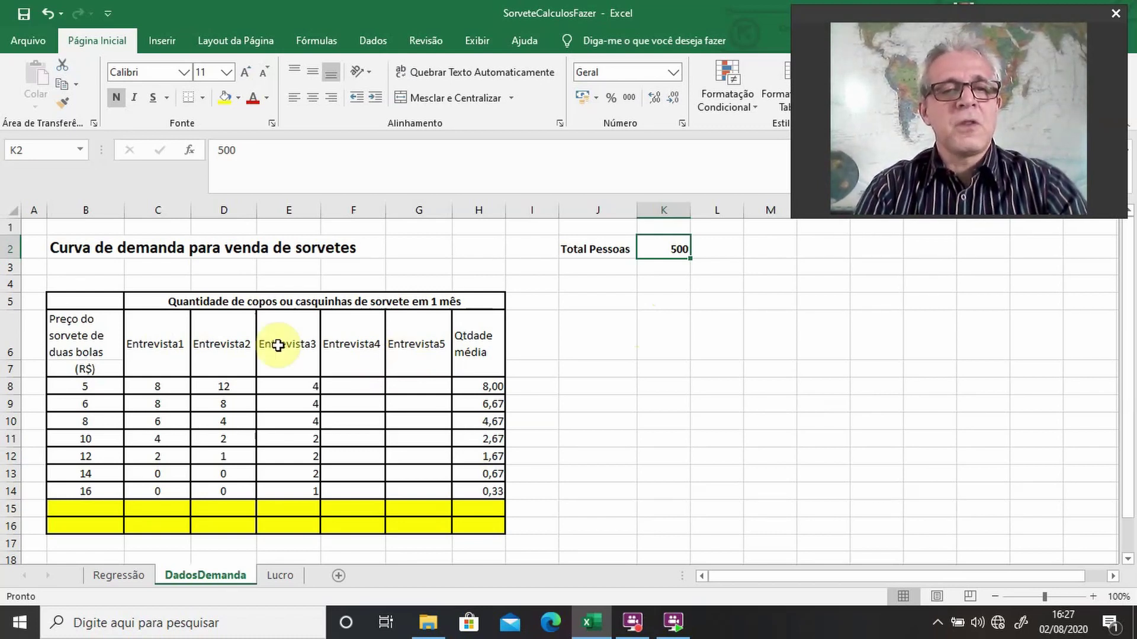
left_click(173, 352)
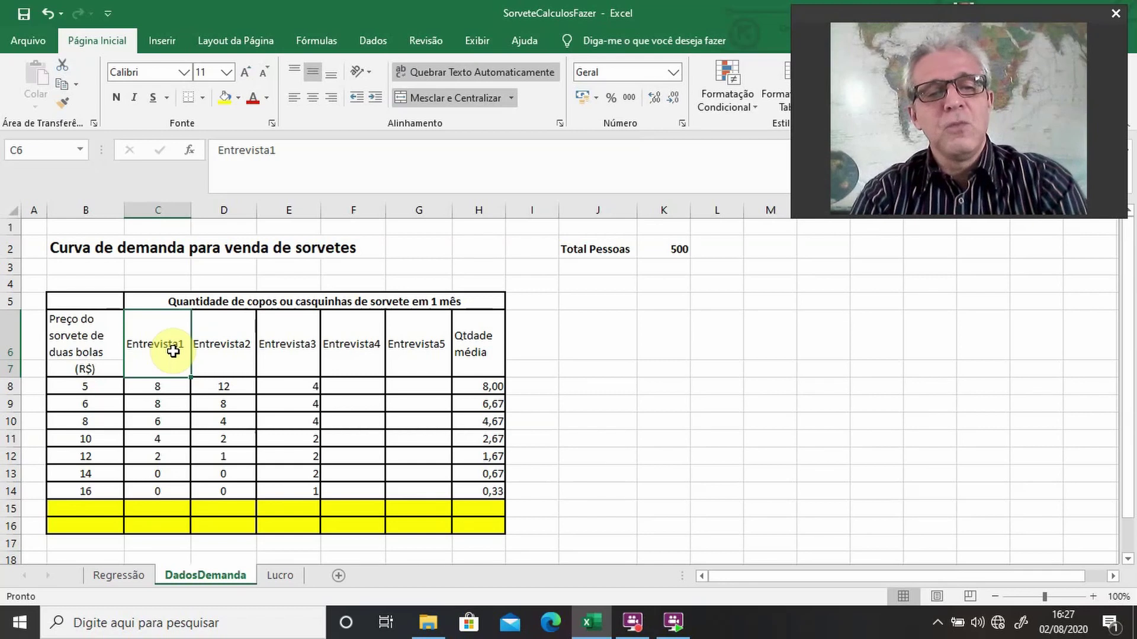
left_click(90, 386)
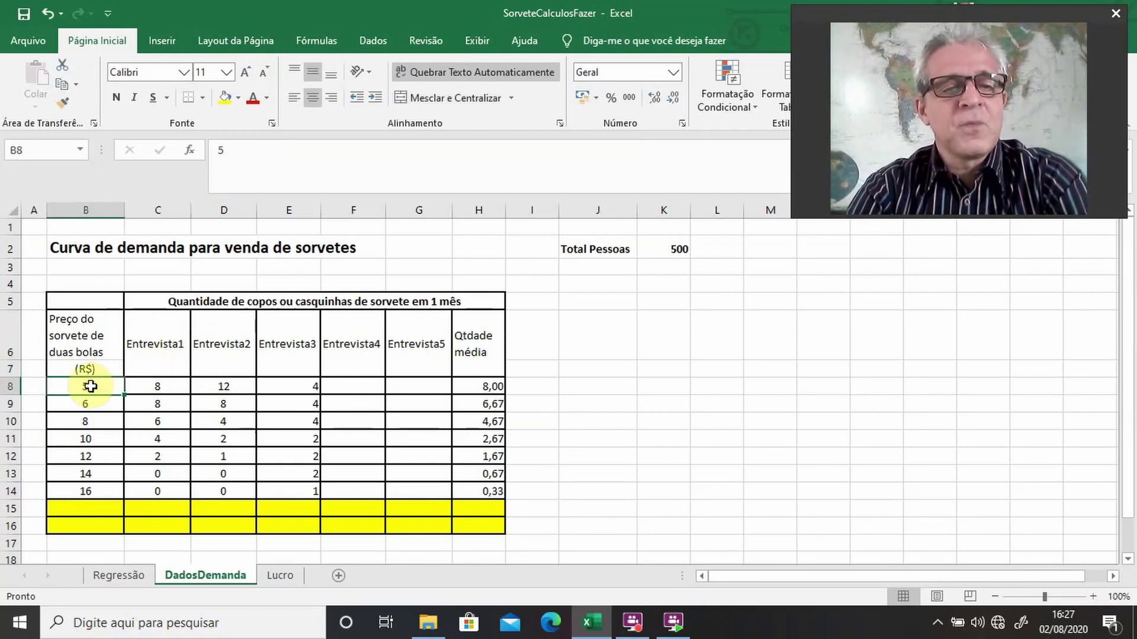
key("Down")
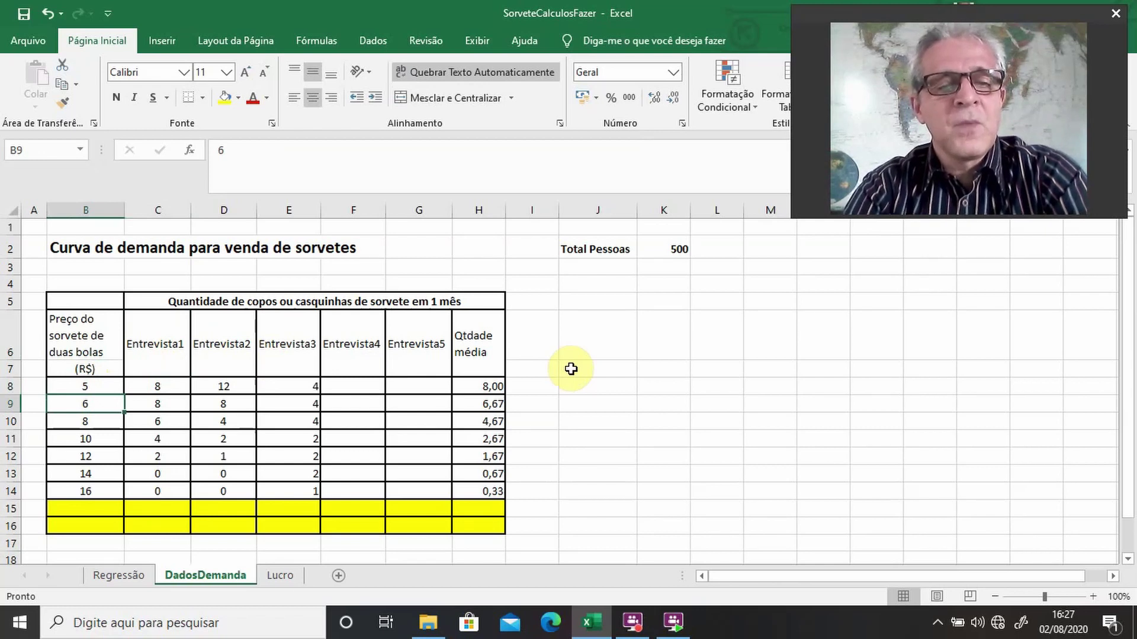
key("Down")
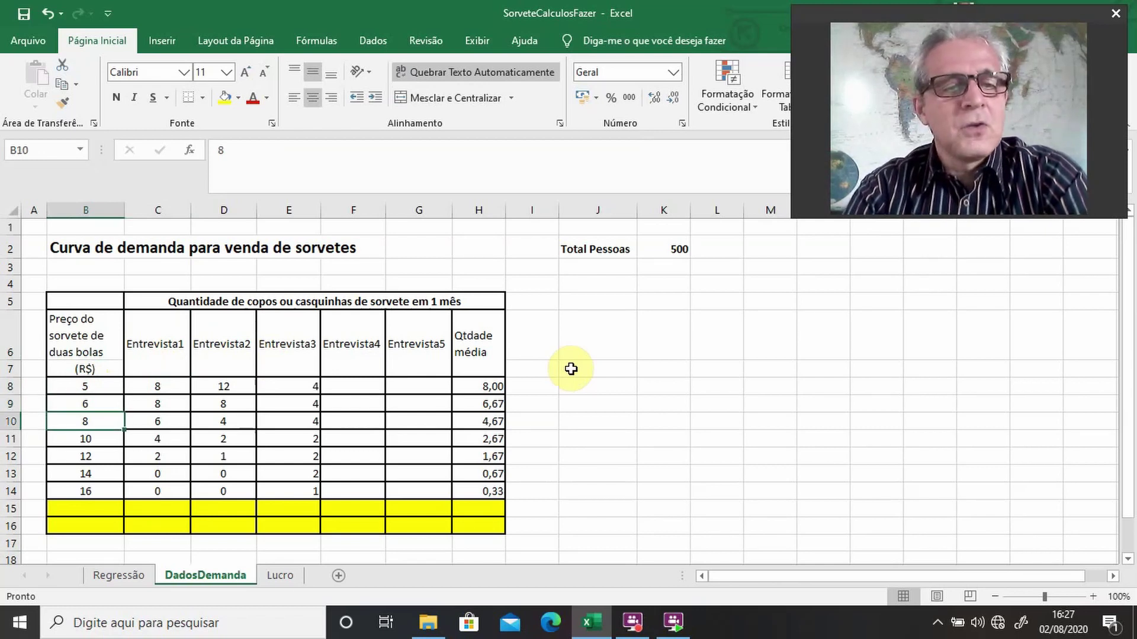
key("Down")
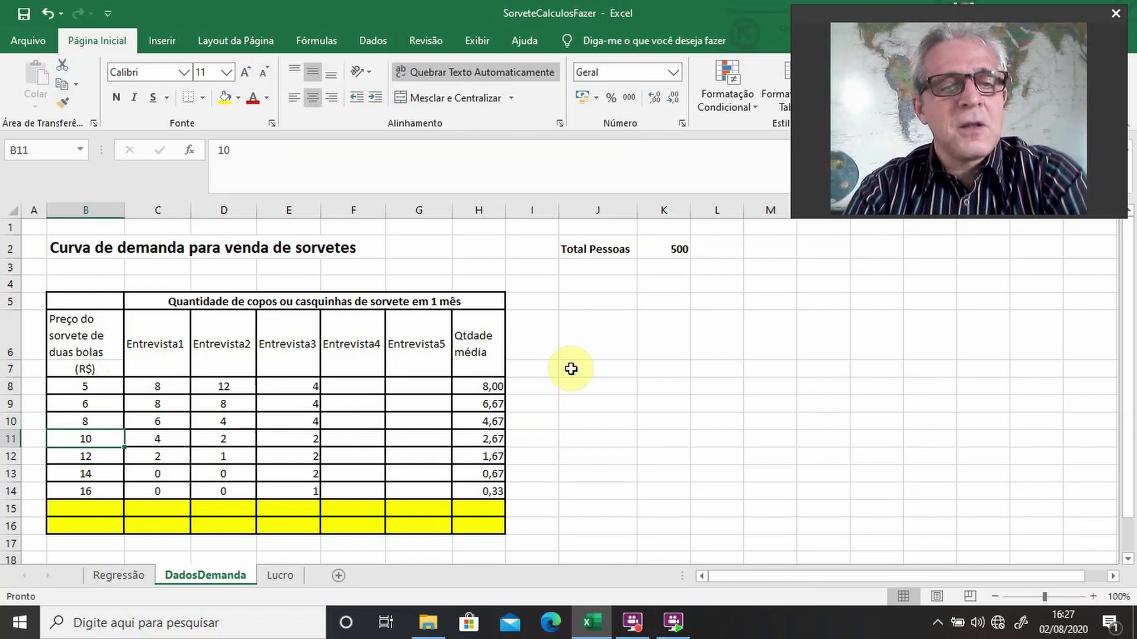
key("Down")
key("Up")
key("Up")
key("Up")
key("Up")
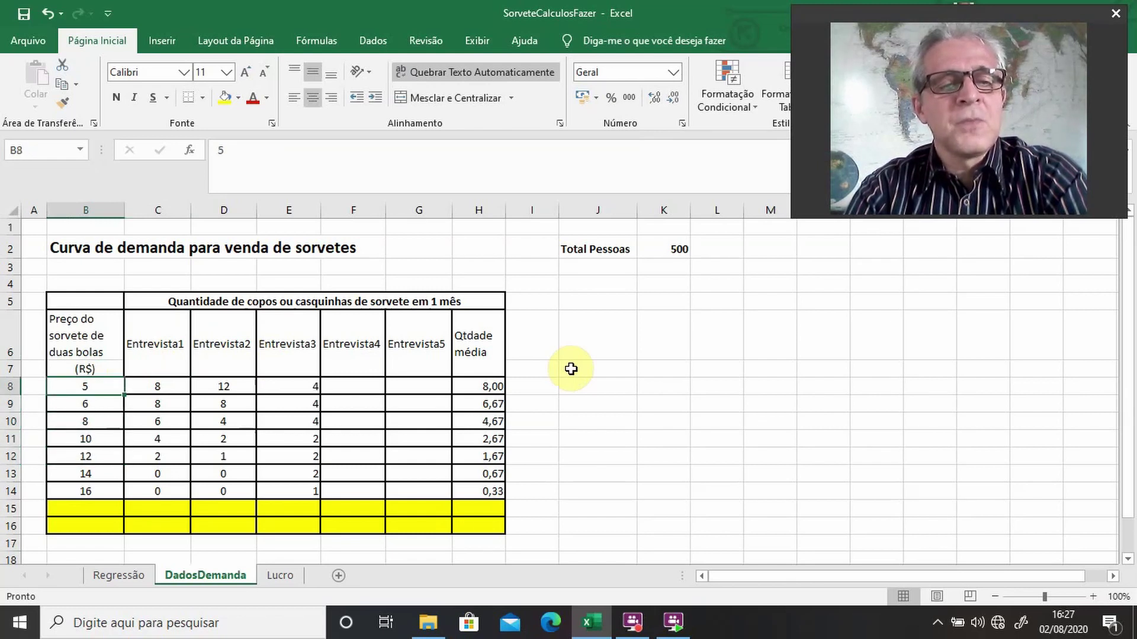
Step: Examine the Entrevista1 quantities against the corresponding ice cream prices
key("Right")
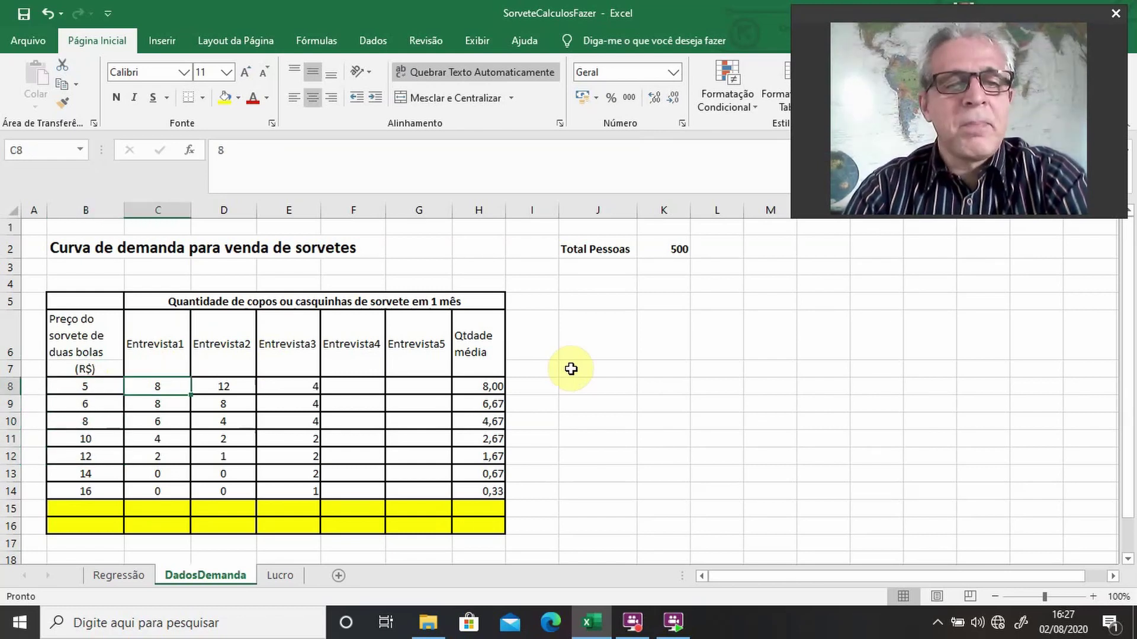
key("Up")
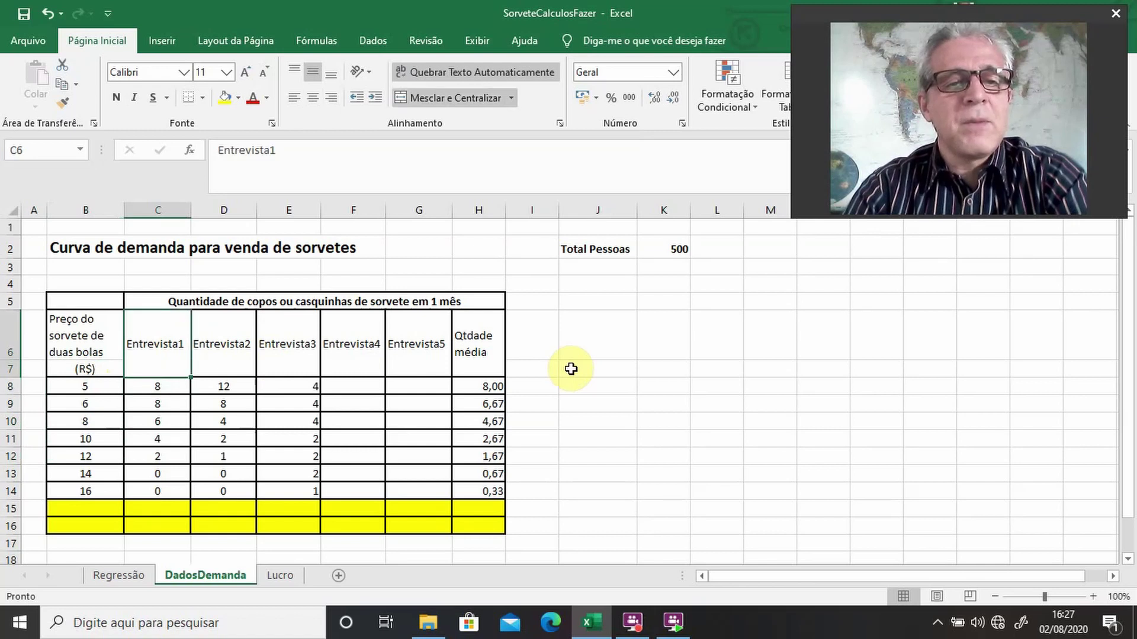
key("Down")
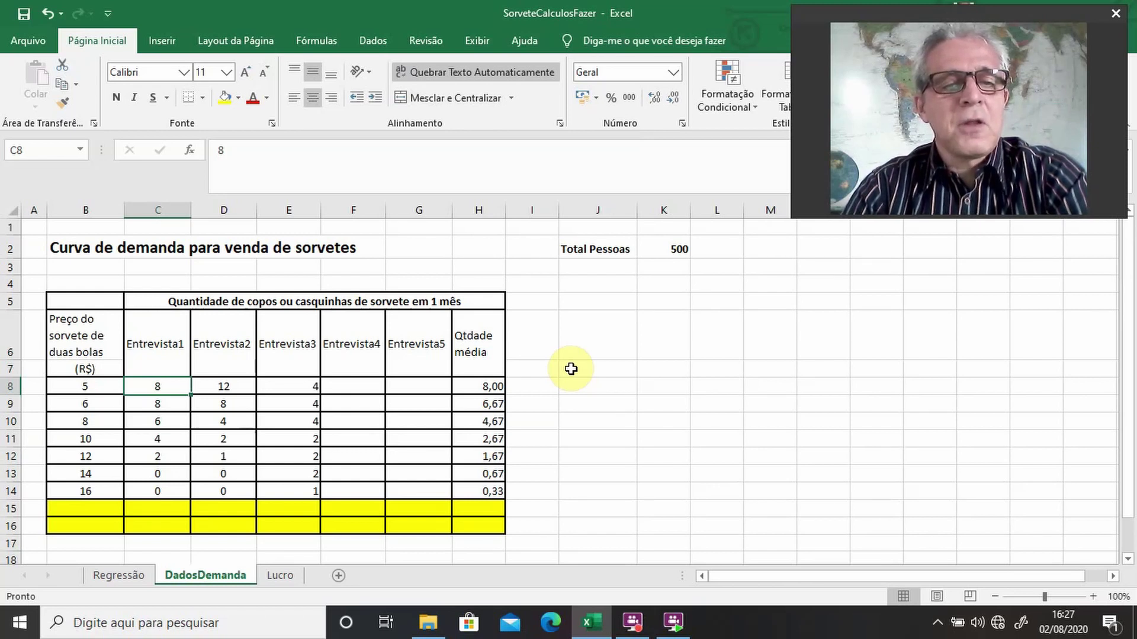
key("Down")
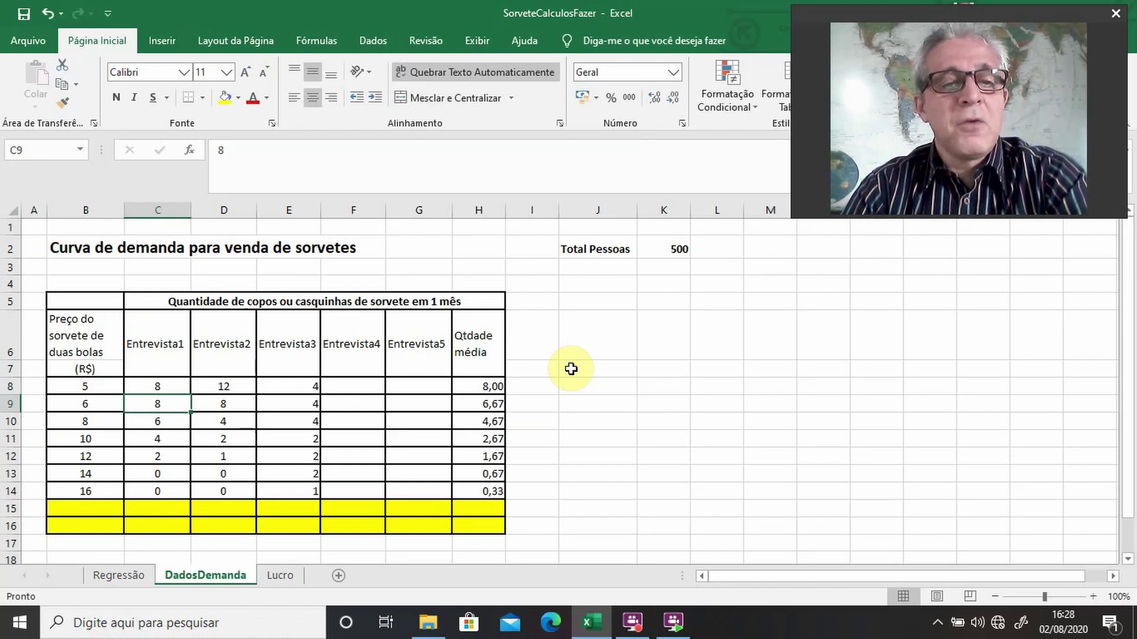
key("Left")
key("Down")
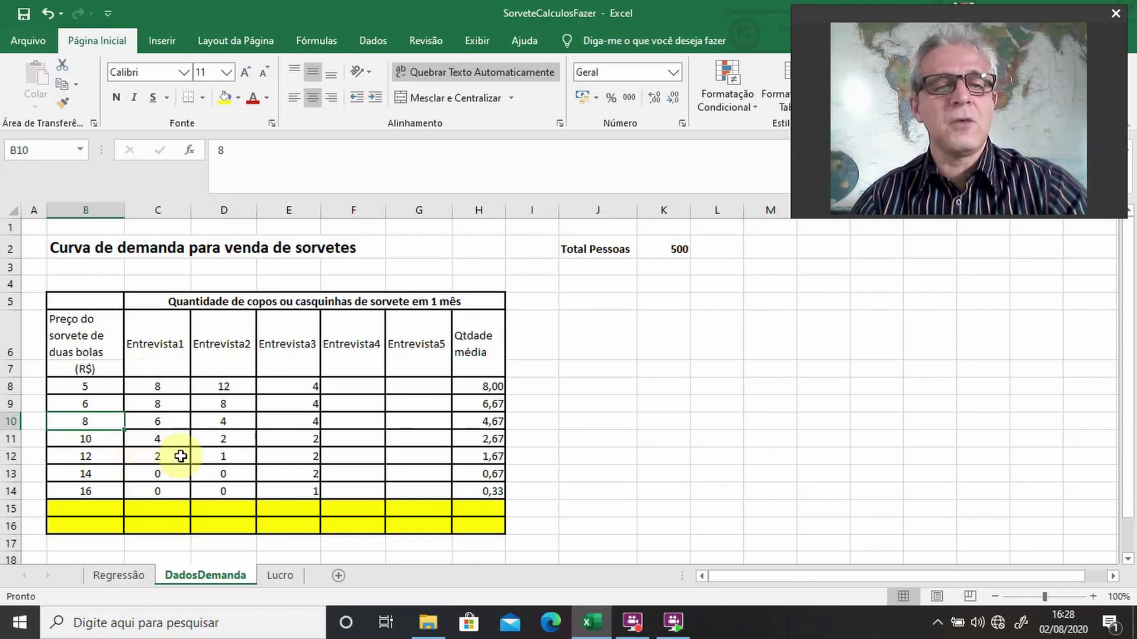
left_click(152, 454)
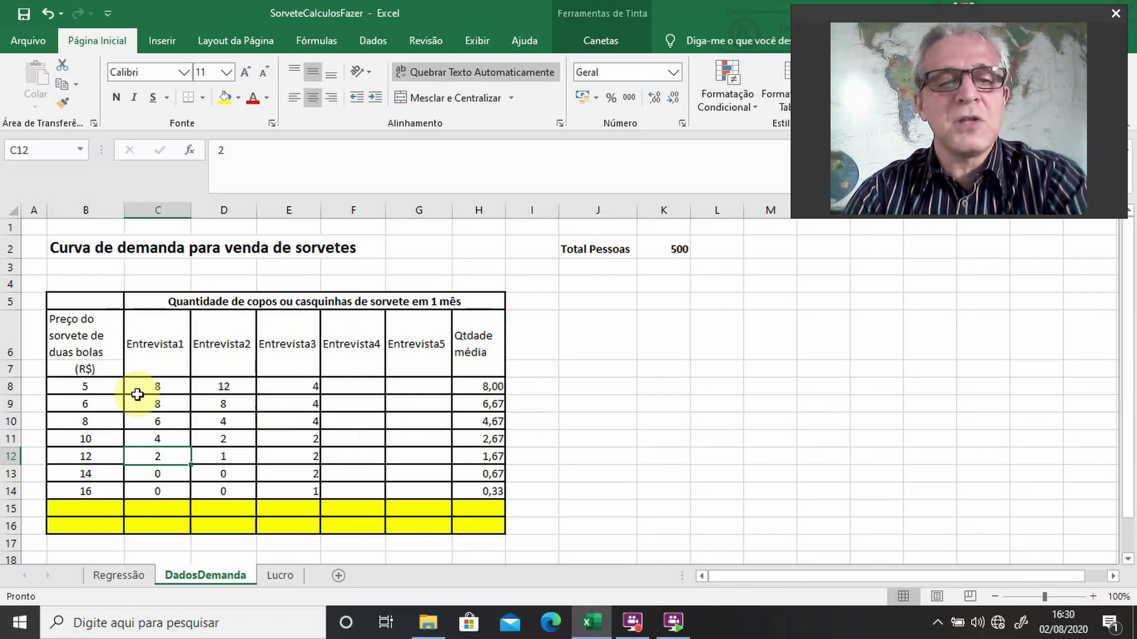
Step: Reduce the average quantities in H8:H14 to one decimal place
left_click(492, 385)
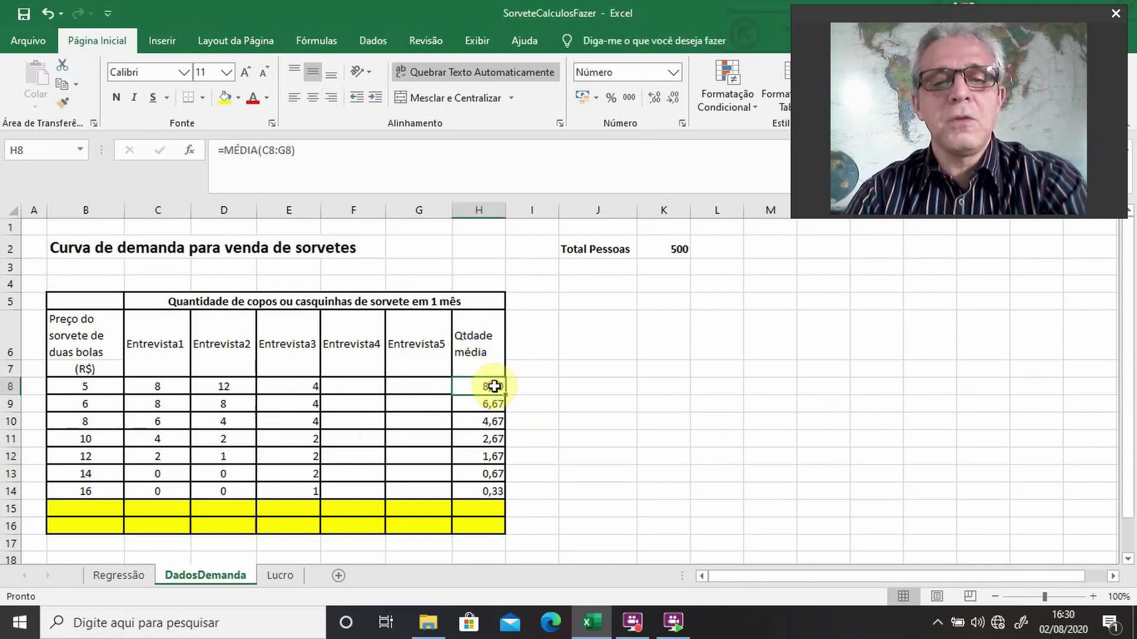
key("shift+Down")
key("shift+Down")
key("shift+Down")
key("shift+Down")
key("shift+Down")
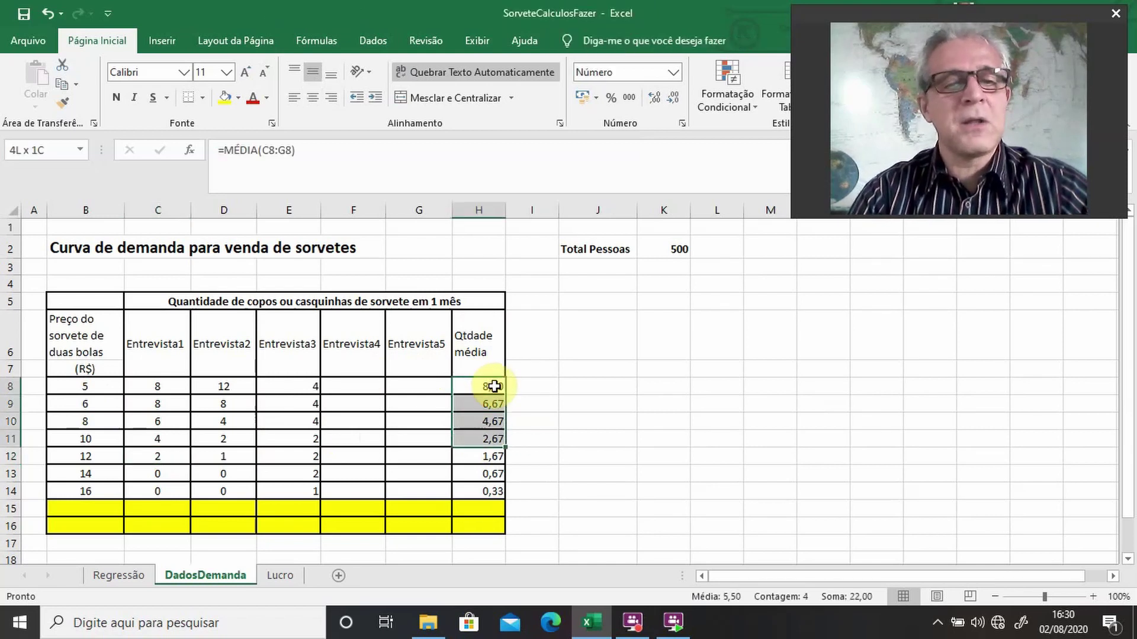
key("shift+Down")
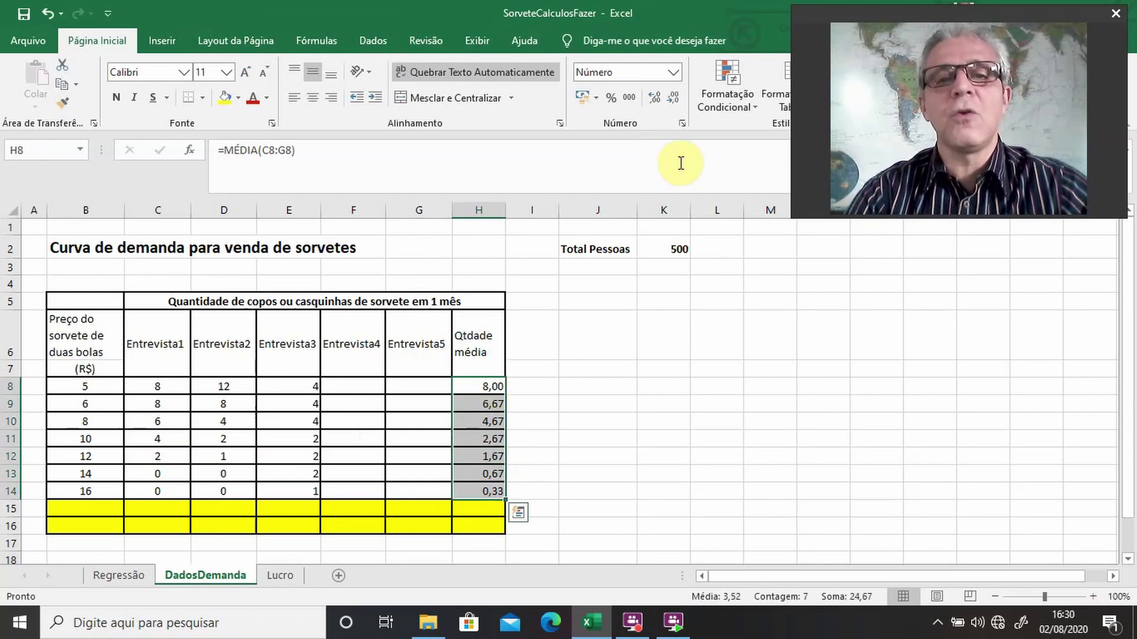
left_click(672, 99)
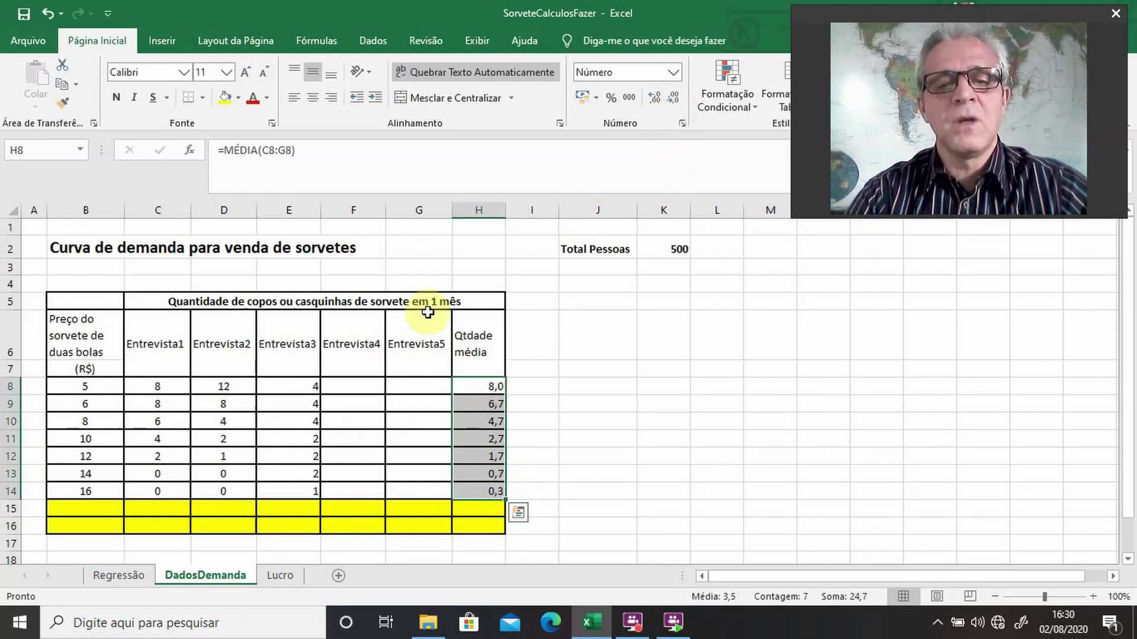
Step: Fill the Entrevista4 quantities in F8:F14 with 1, 1, 0, 0, 0, 0 and 0
left_click(343, 423)
double_click(368, 386)
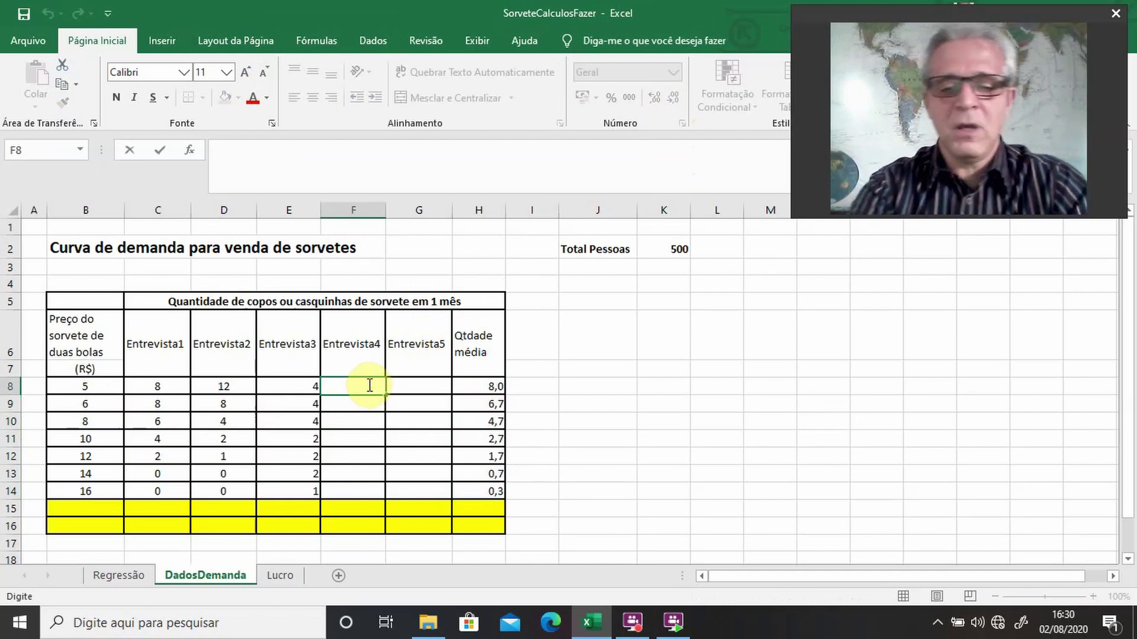
type("0")
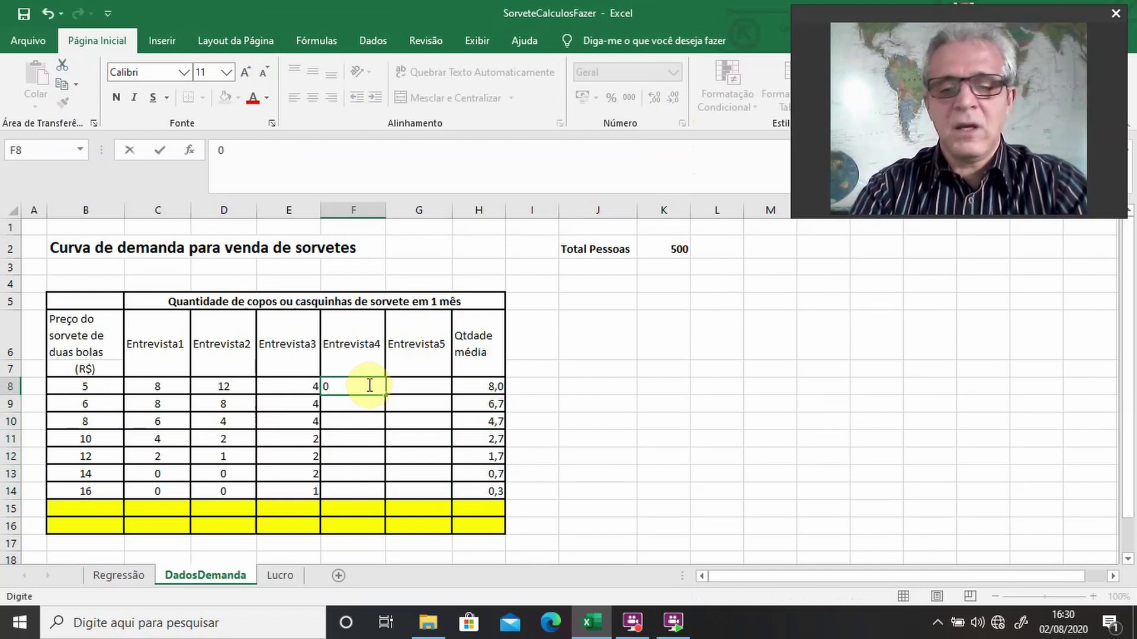
key("Return")
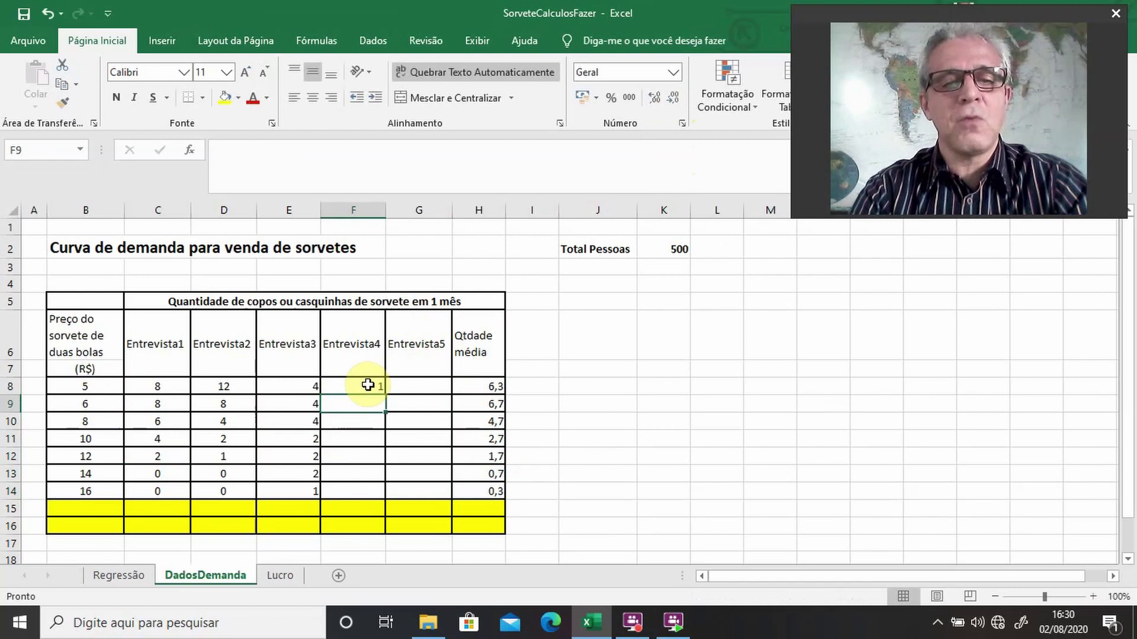
type("1")
key("Return")
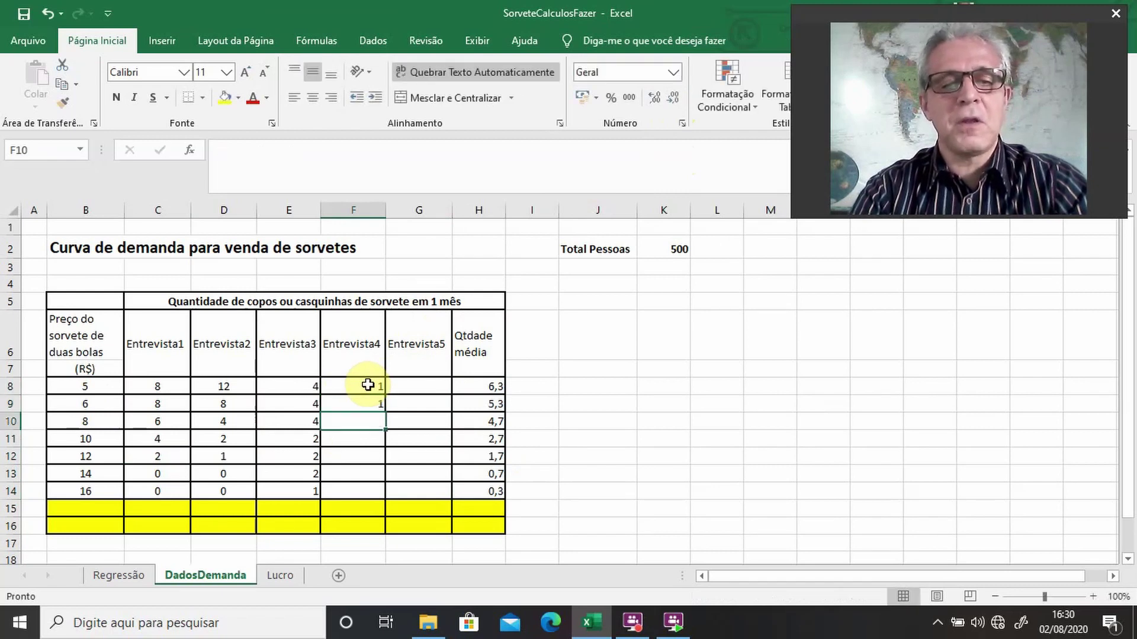
type("0")
key("Return")
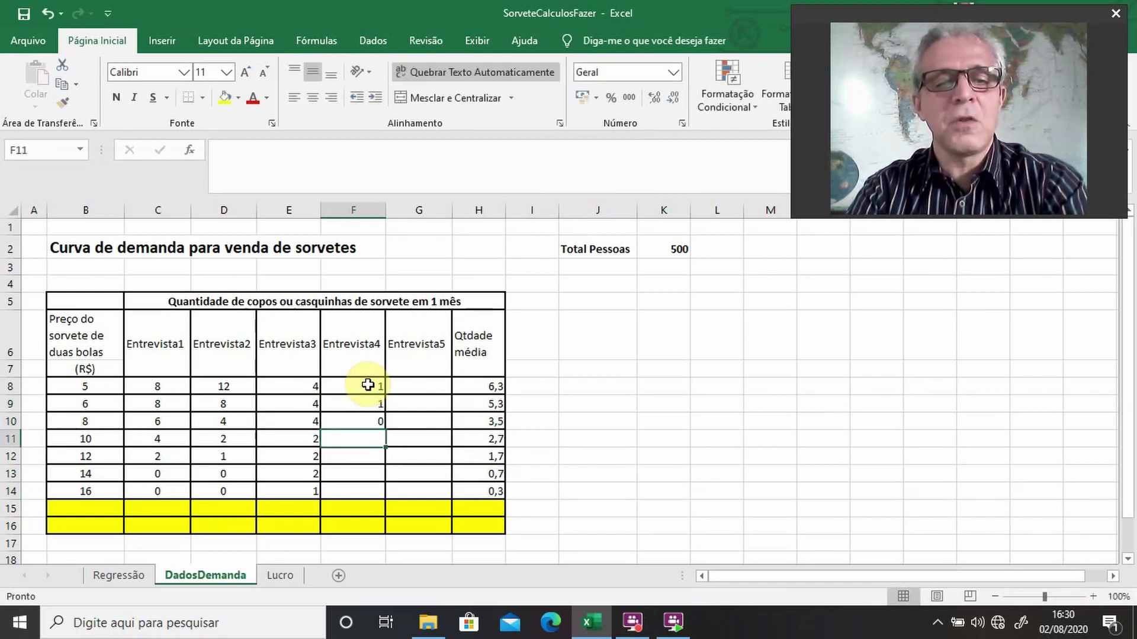
type("0")
key("Return")
type("0")
key("Return")
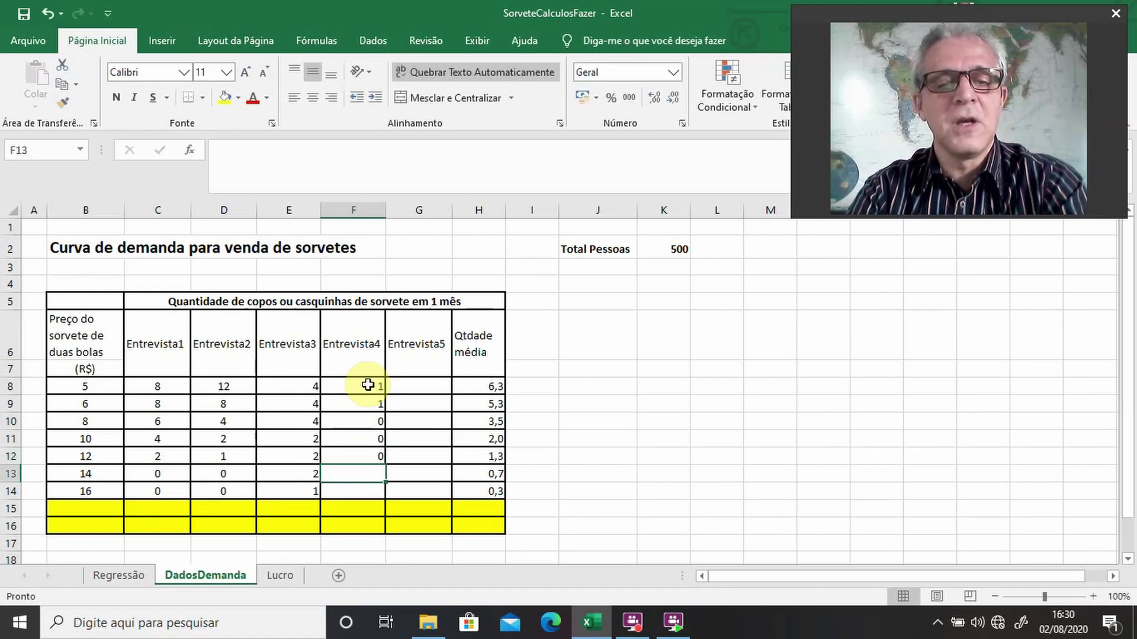
type("0")
key("Return")
type("0")
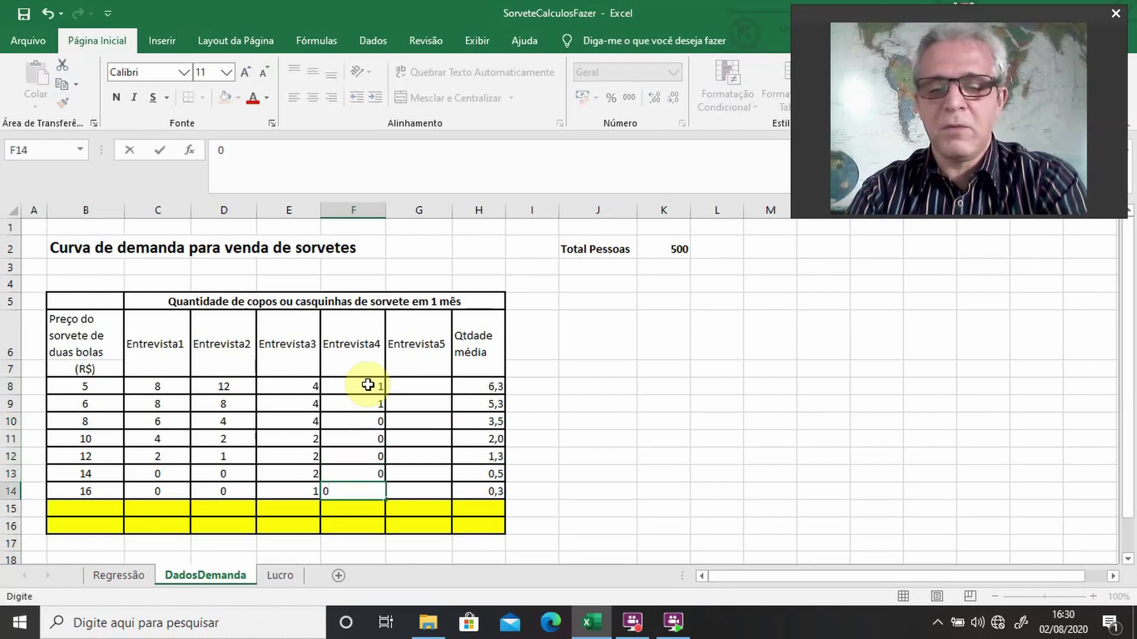
key("Return")
Step: Enter the Entrevista5 quantities 6, 5 and 3 in G8:G10 for the prices 5, 6 and 8
key("Up")
key("Up")
key("Up")
key("Up")
key("Up")
key("Up")
key("Up")
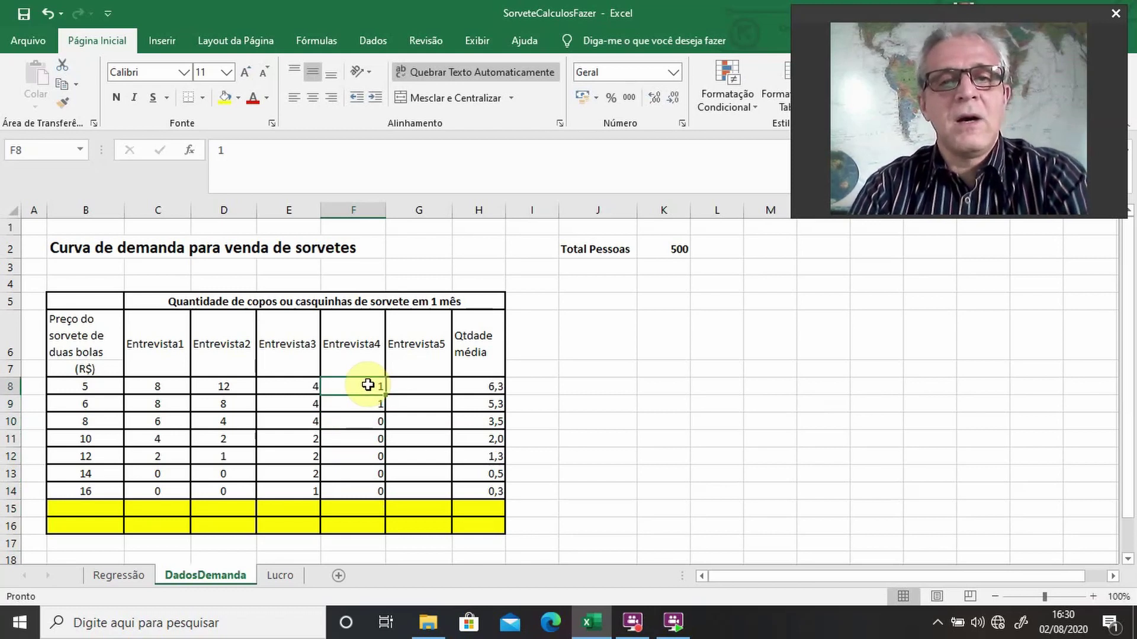
key("Right")
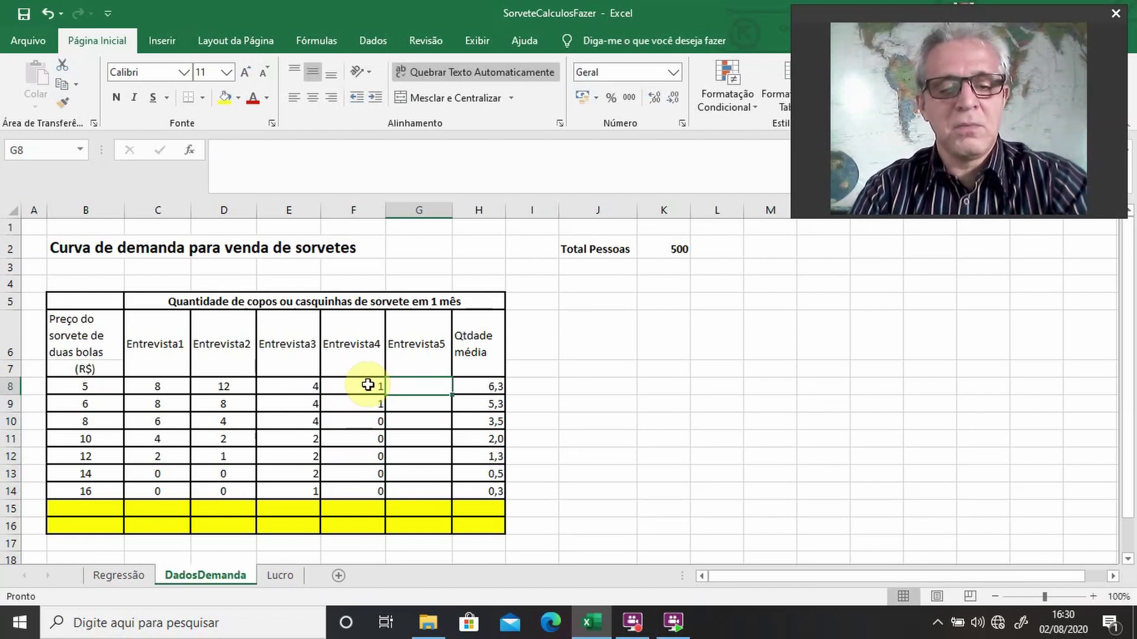
type("6")
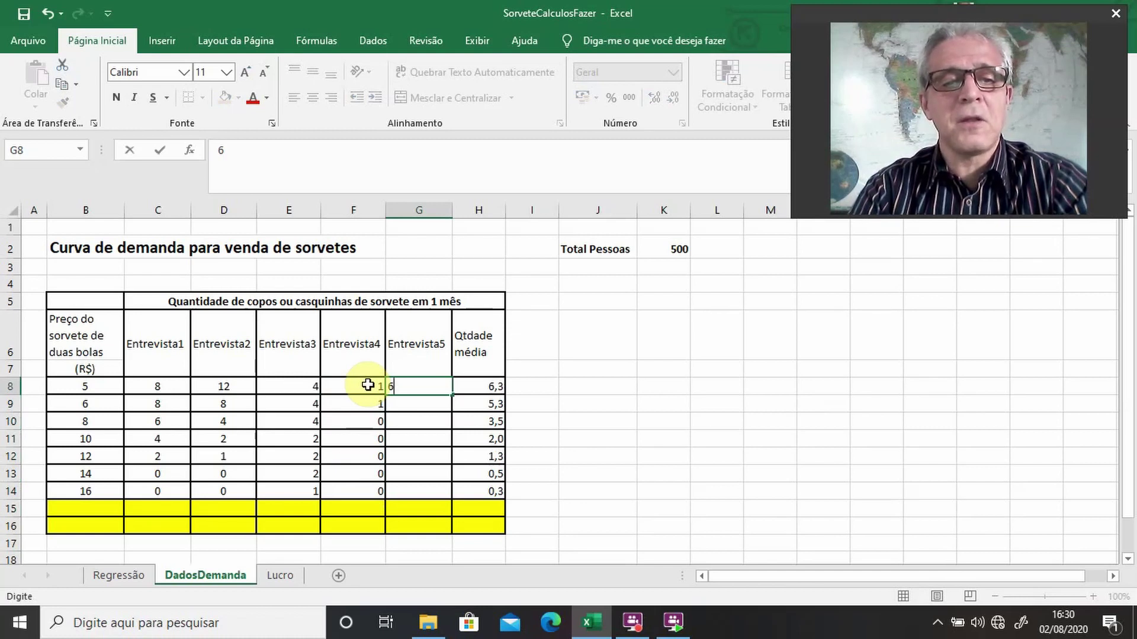
key("Return")
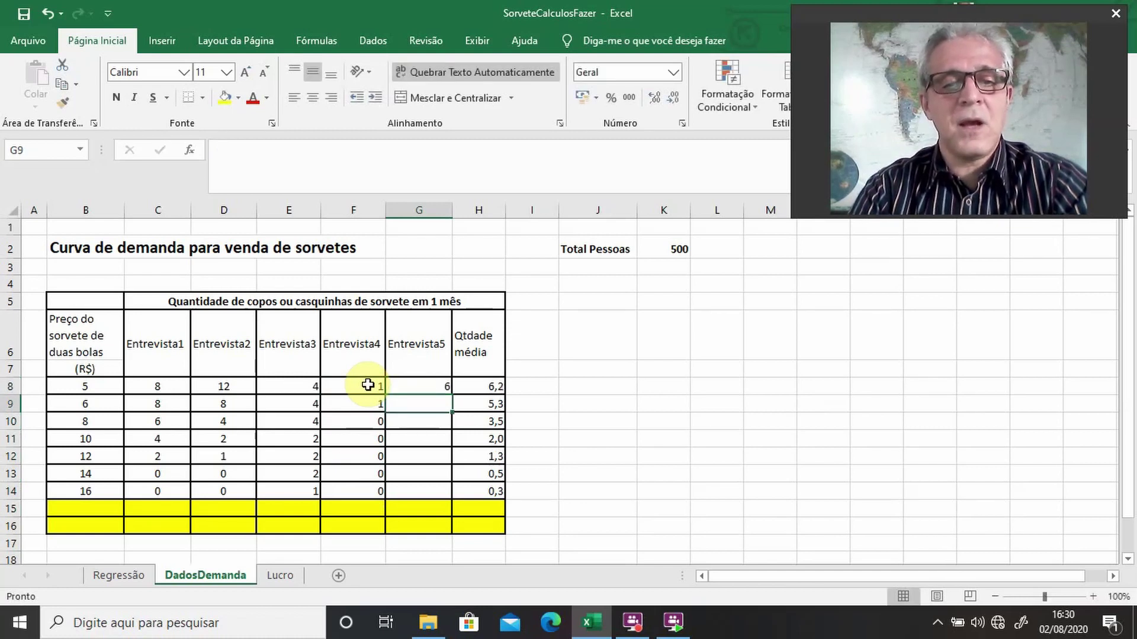
type("5")
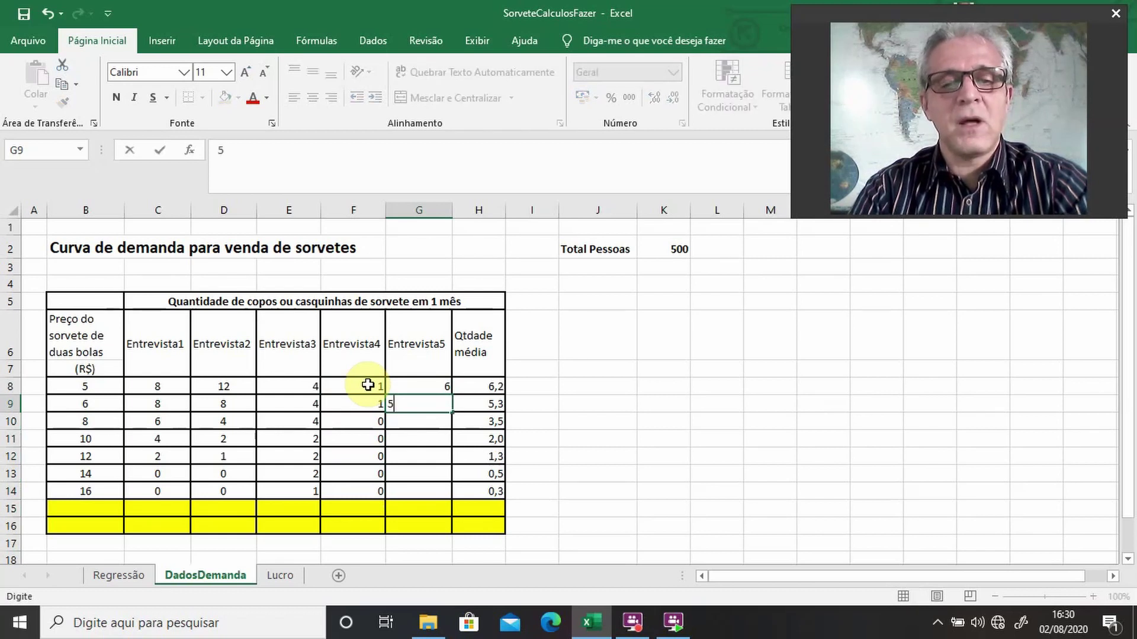
key("Return")
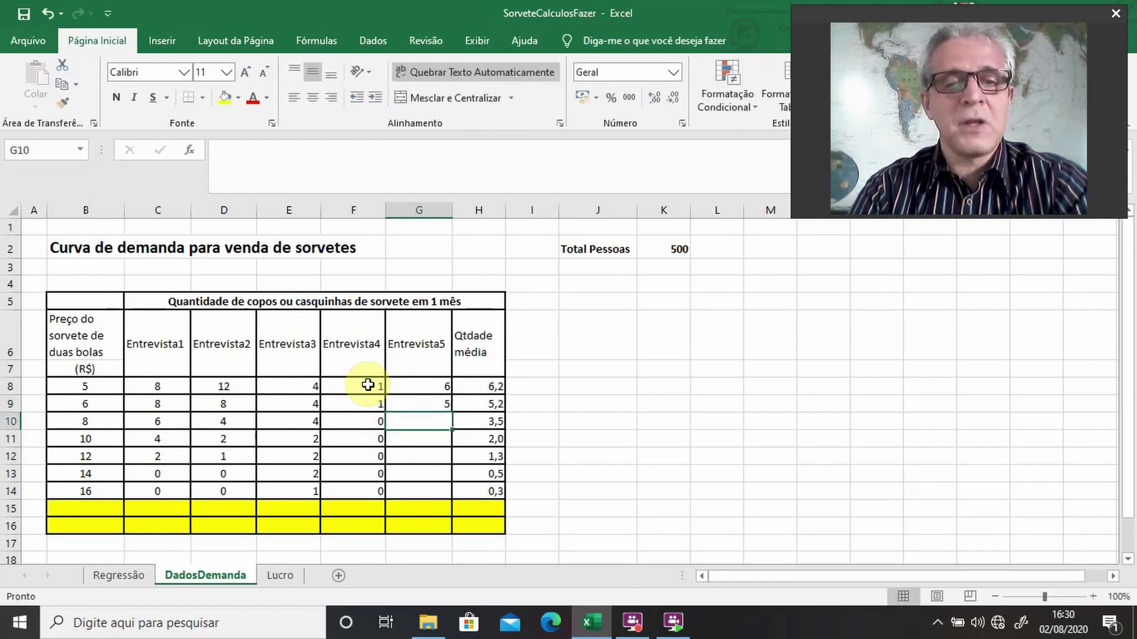
key("Up")
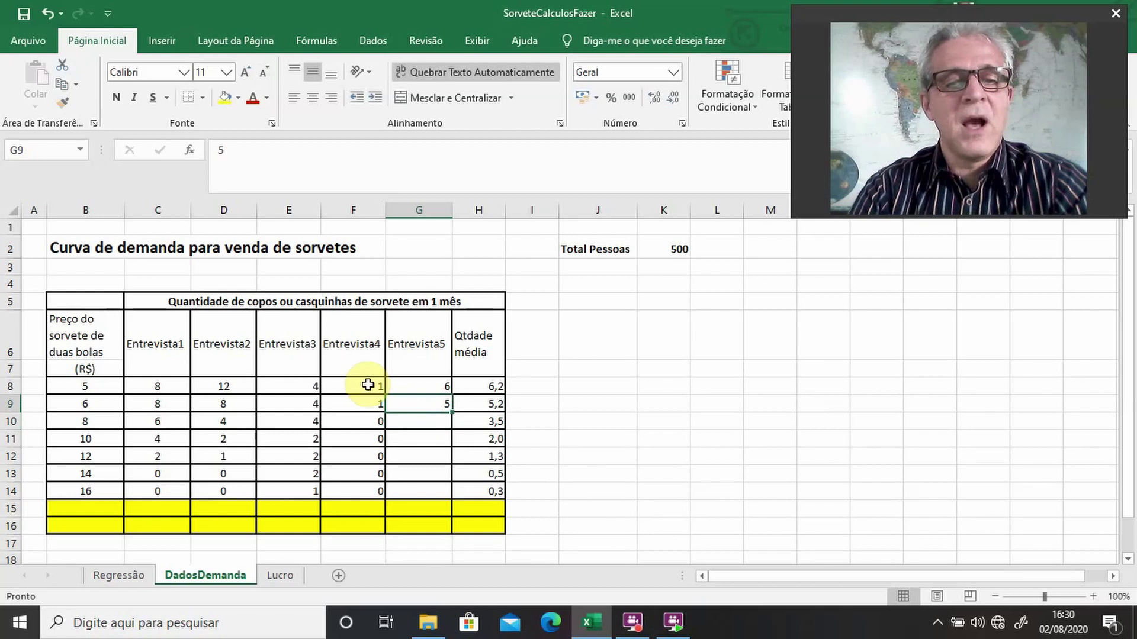
key("Down")
type("3")
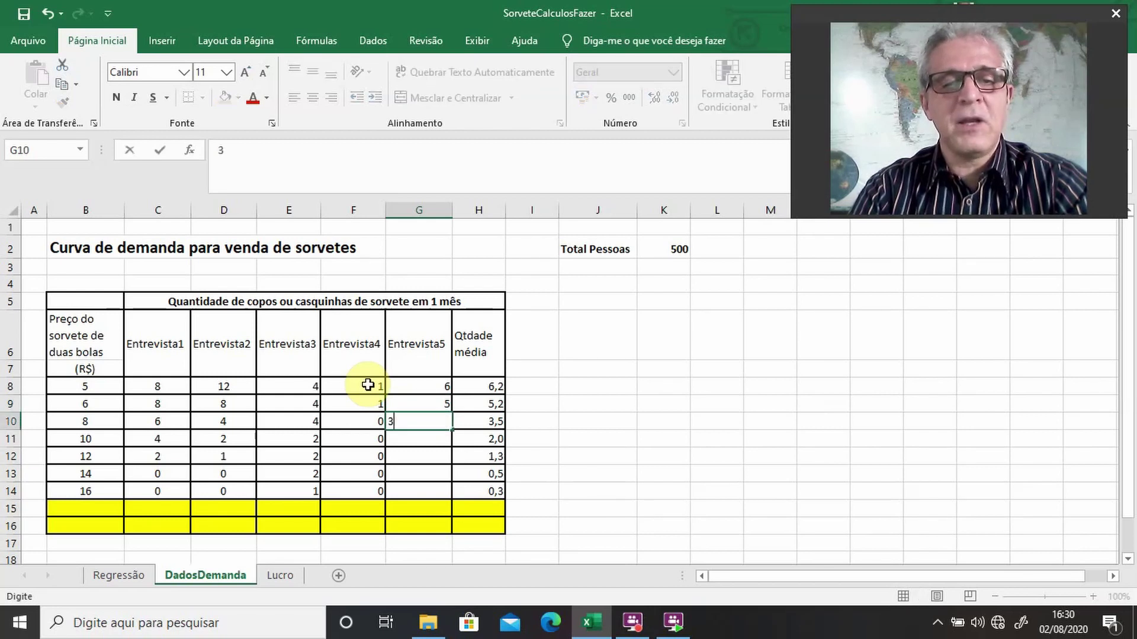
key("Return")
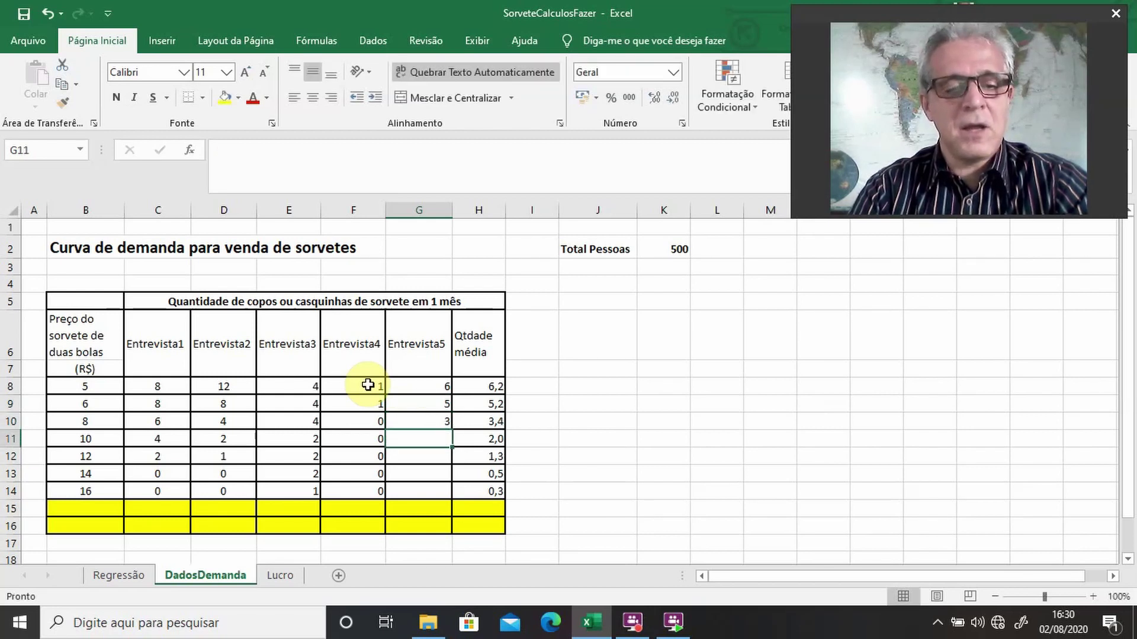
Step: Enter the remaining Entrevista5 quantities 1, 0, 0 and 0 in G11:G14
type("1")
key("Return")
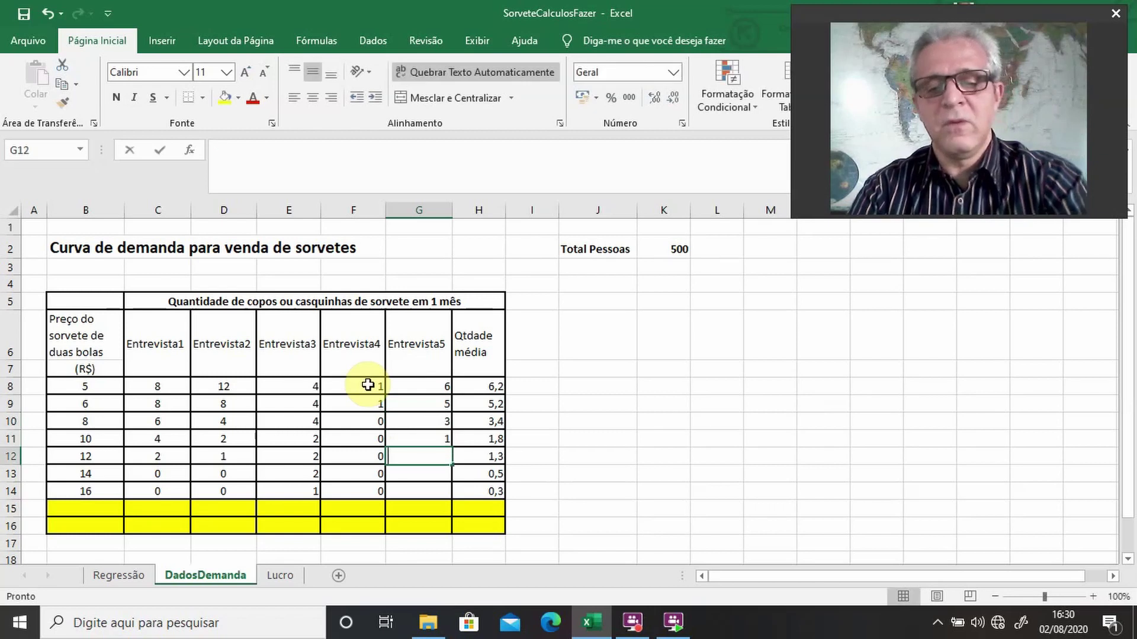
type("0")
key("Return")
key("Return")
type("0")
key("Up")
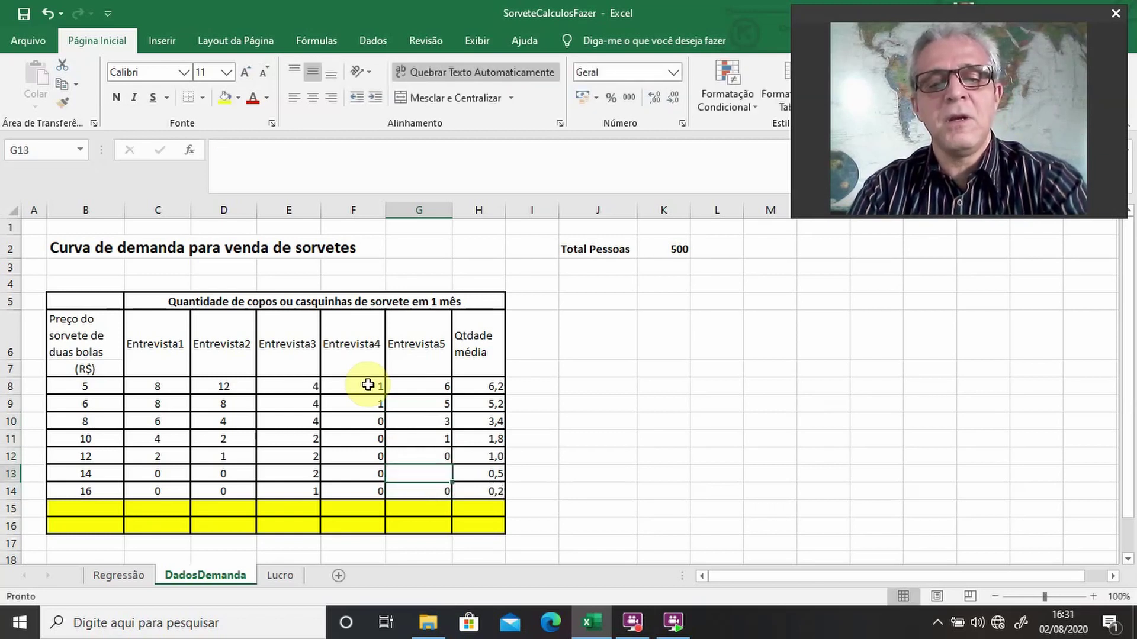
type("0")
key("Right")
key("Left")
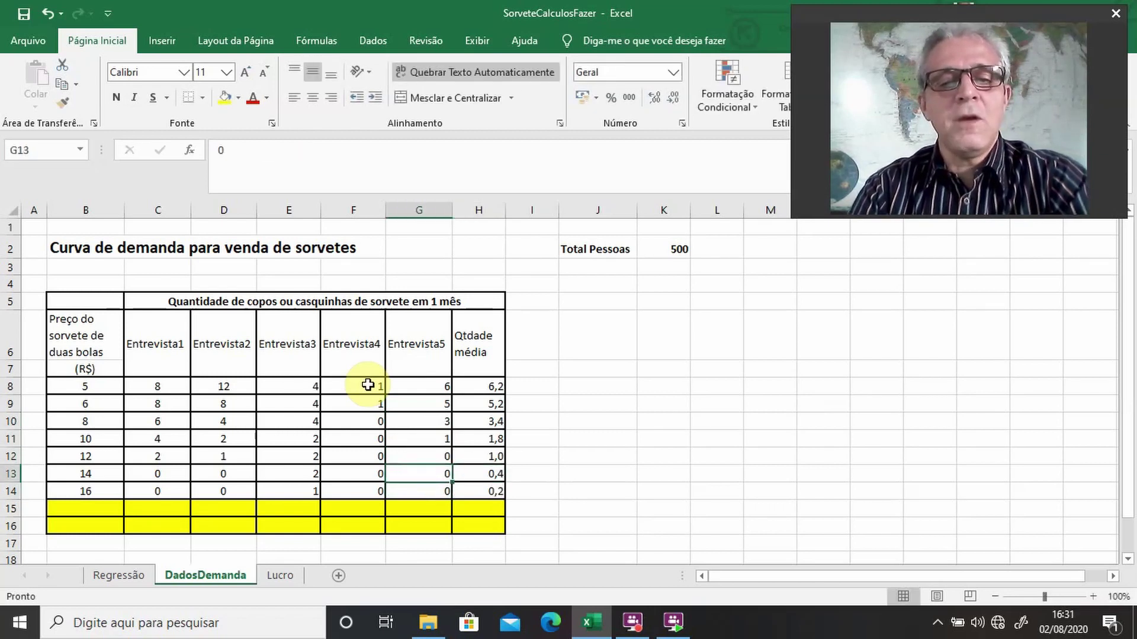
key("Up")
key("Up")
key("Up")
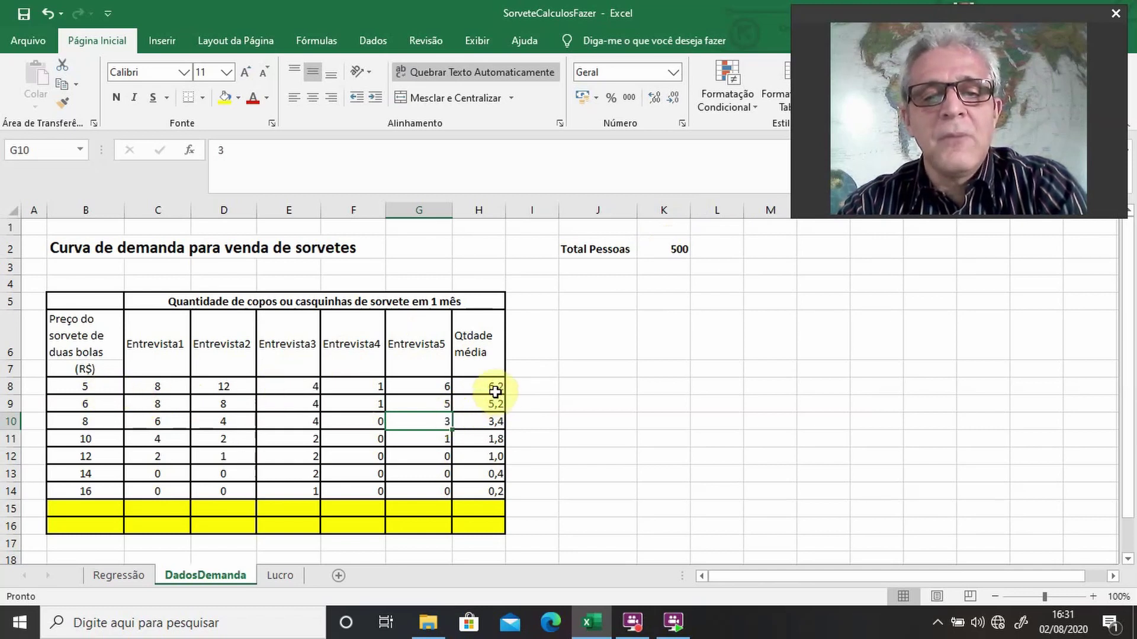
Step: Add the column heading Qtade in I6 and Total in I7, beside the average quantity column
left_click(526, 392)
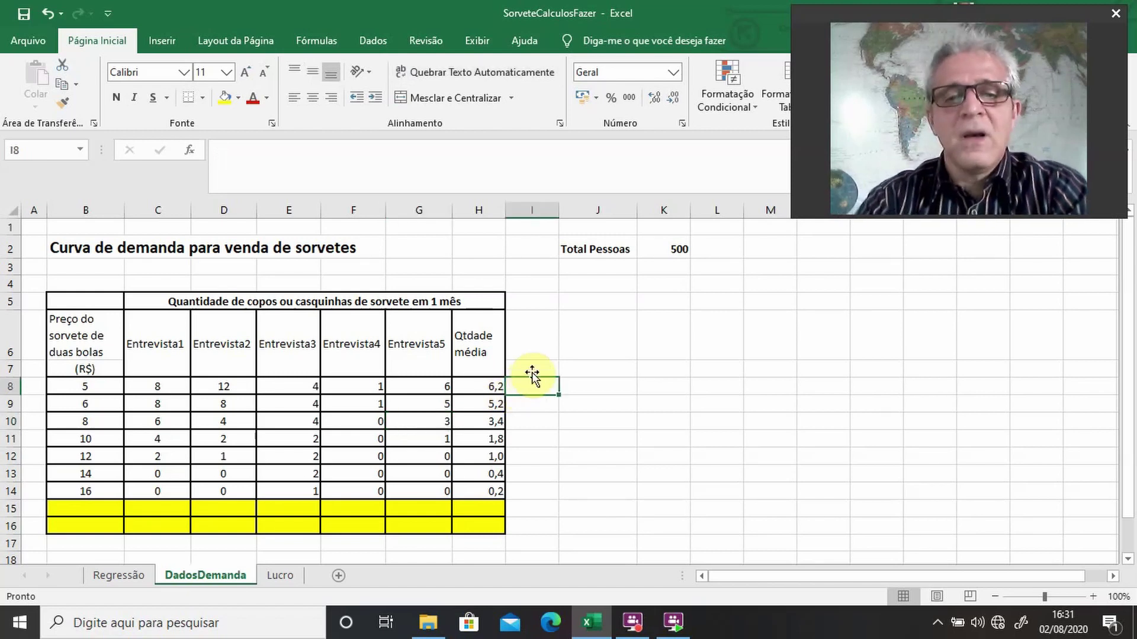
left_click(536, 349)
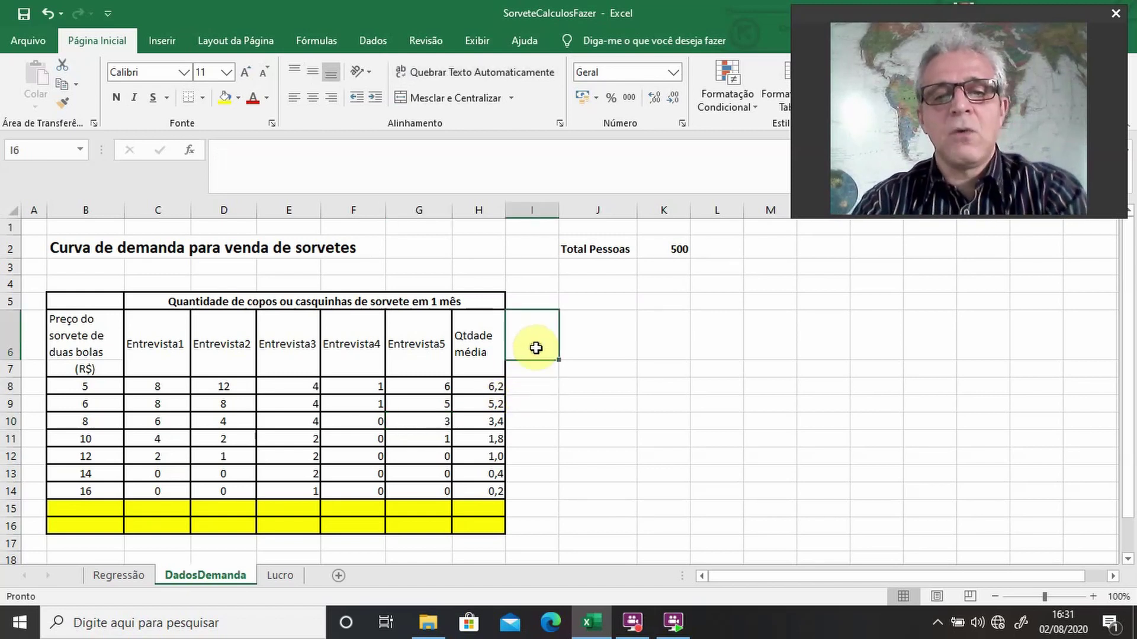
type("Qta")
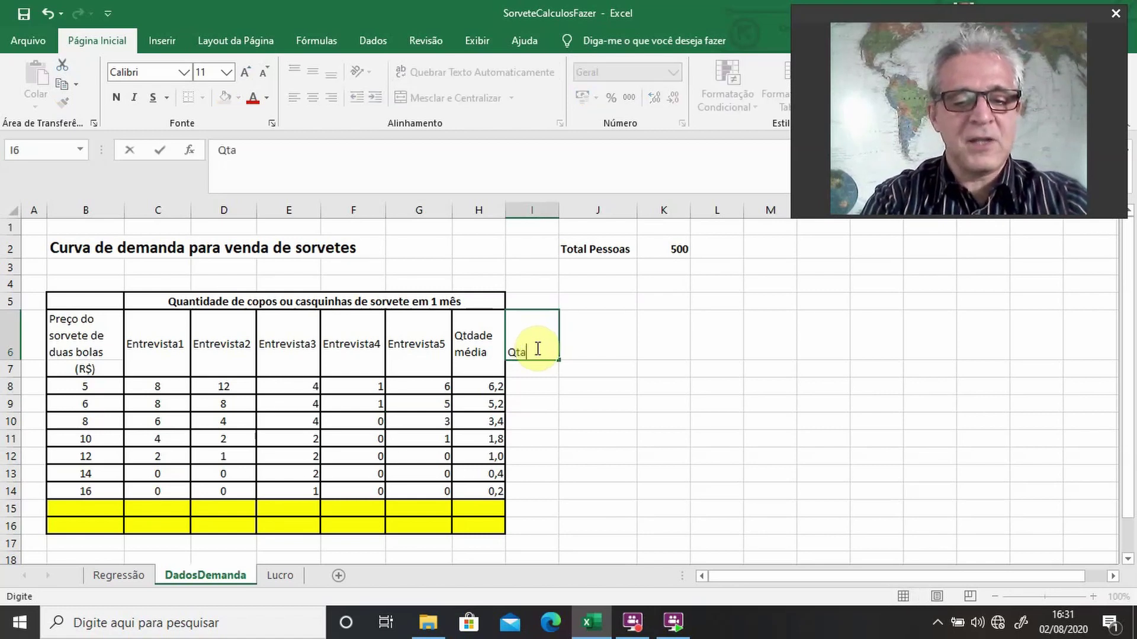
type("de")
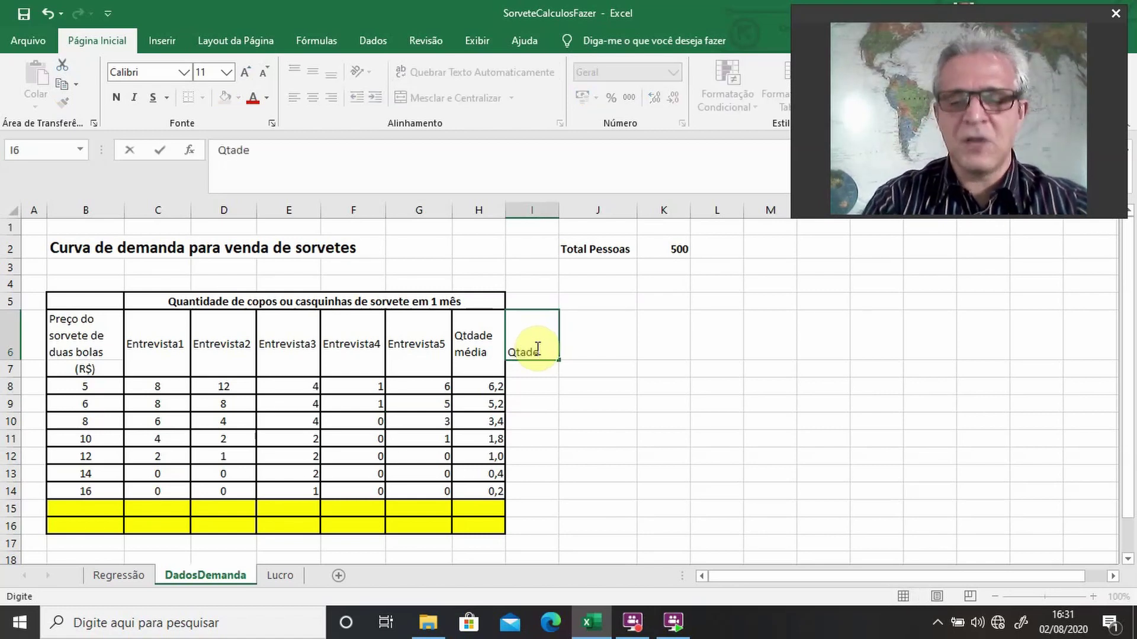
key("Return")
type("Total")
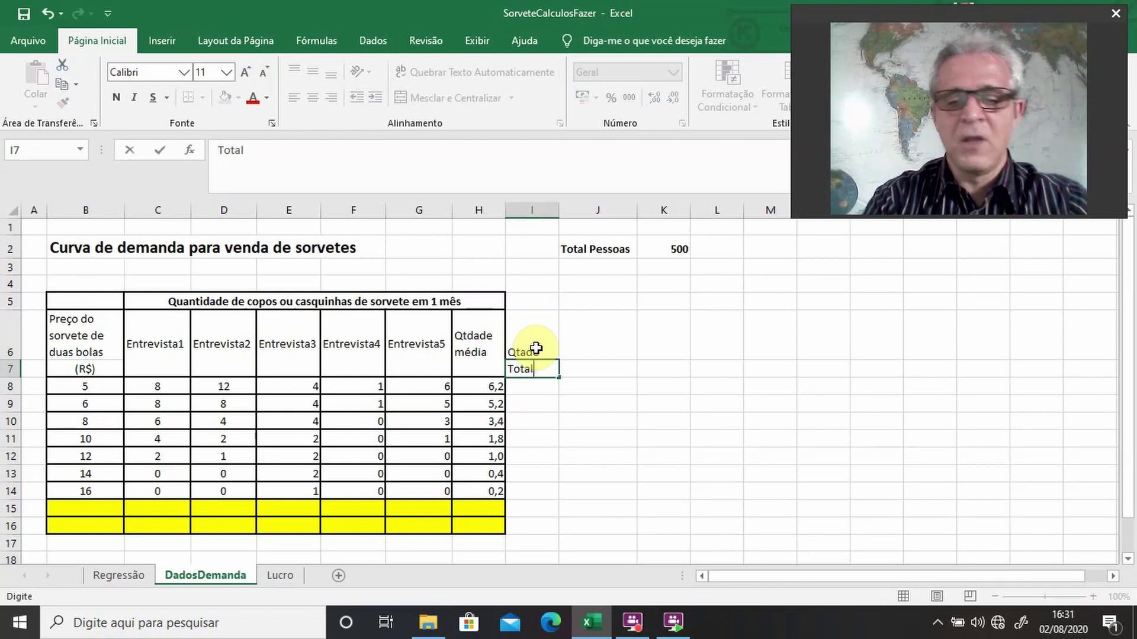
key("Return")
Step: Try to calculate the total quantity for price 5 in I8 with the formula =K2*K2
type("=")
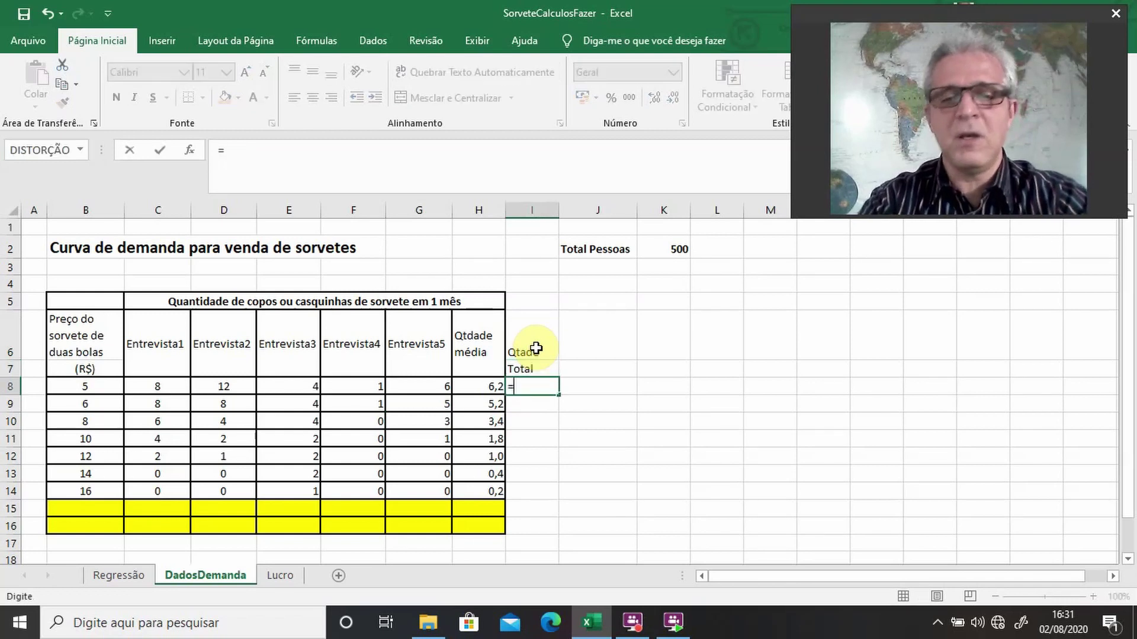
left_click(485, 386)
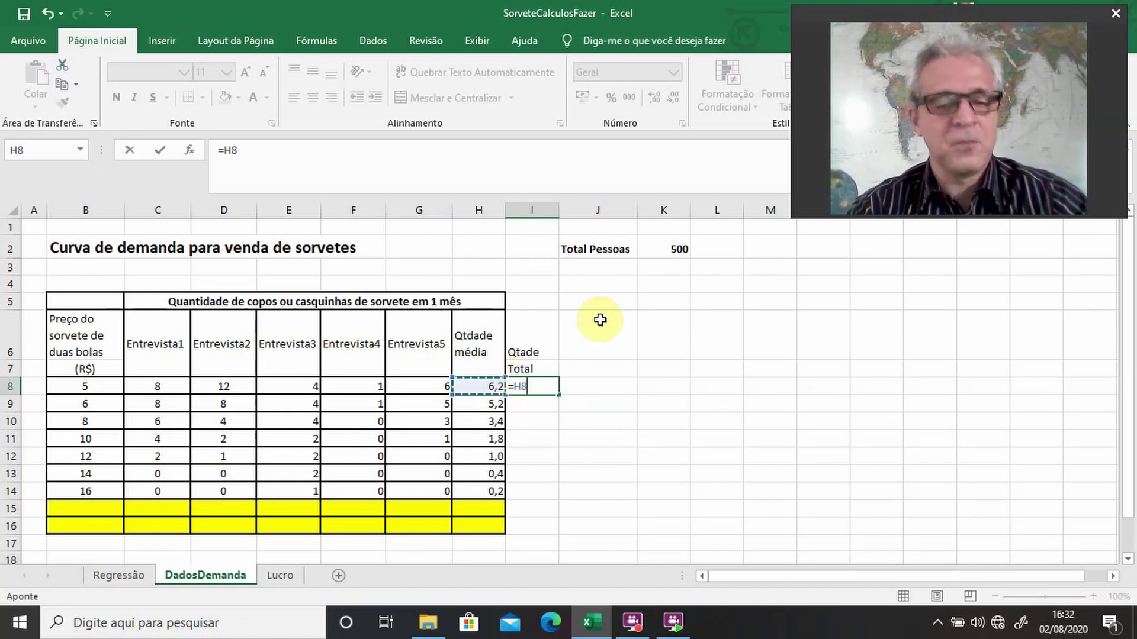
left_click(669, 250)
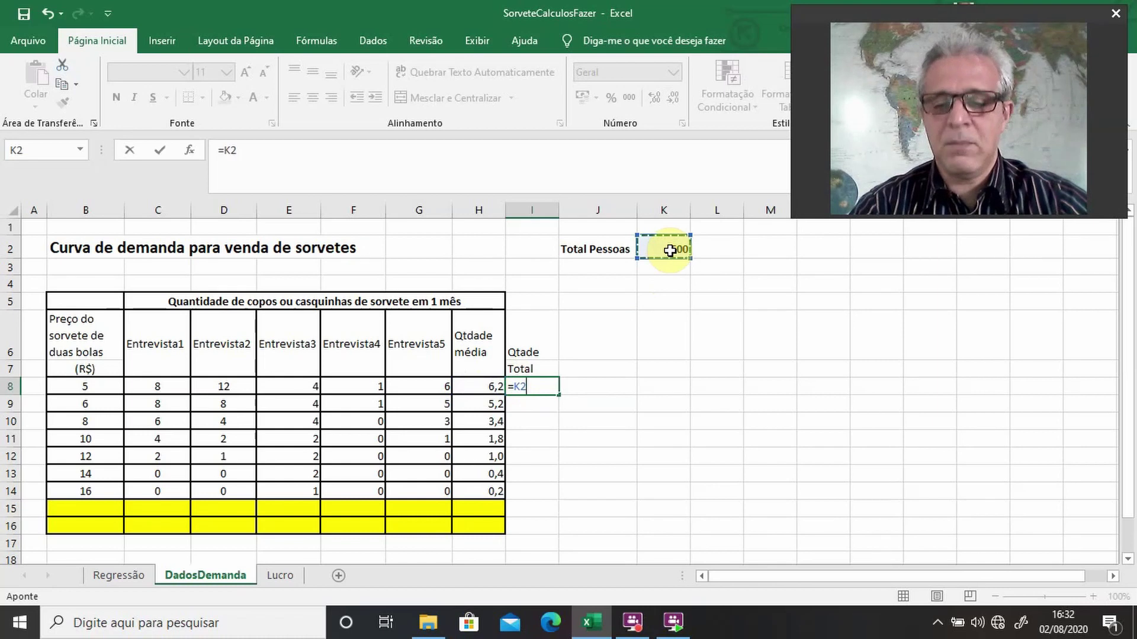
left_click(534, 388)
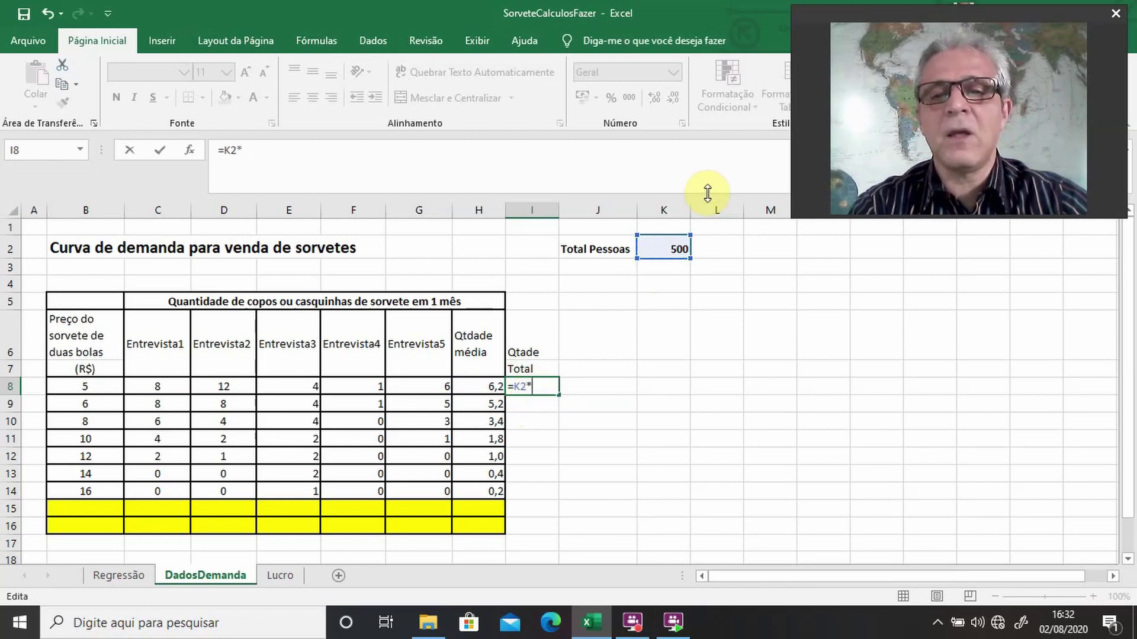
left_click(666, 244)
key("Return")
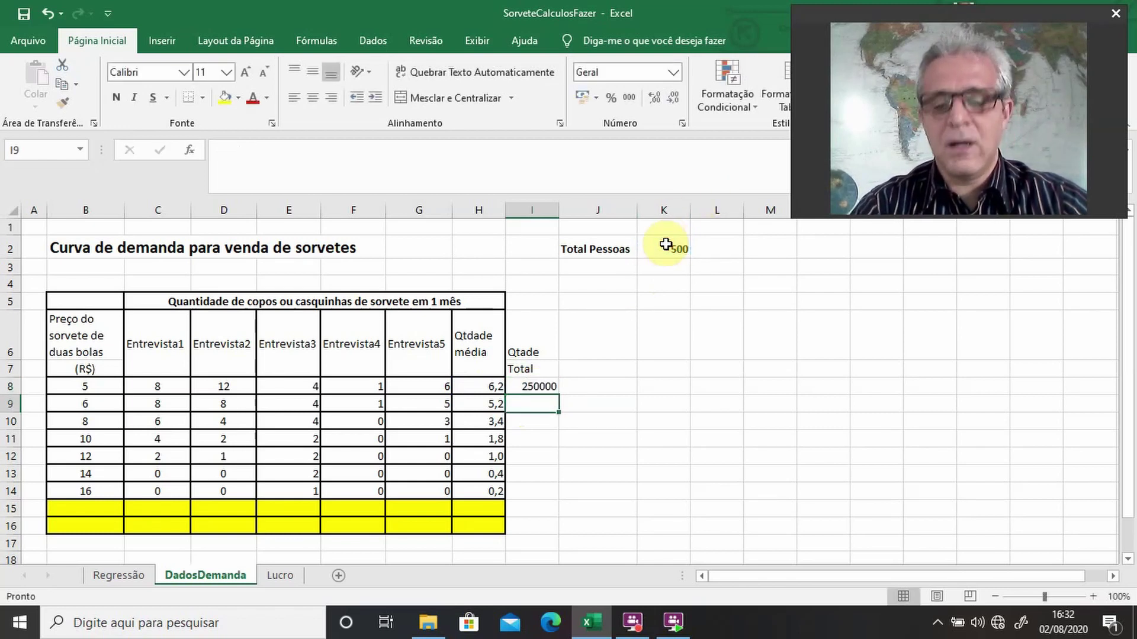
key("Up")
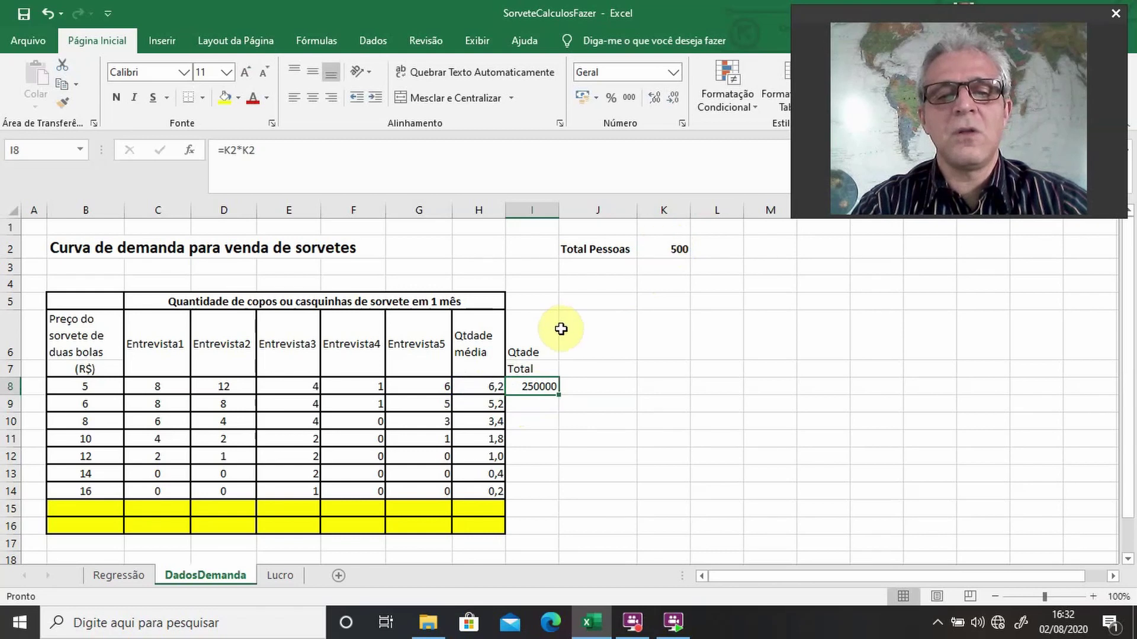
left_click(489, 386)
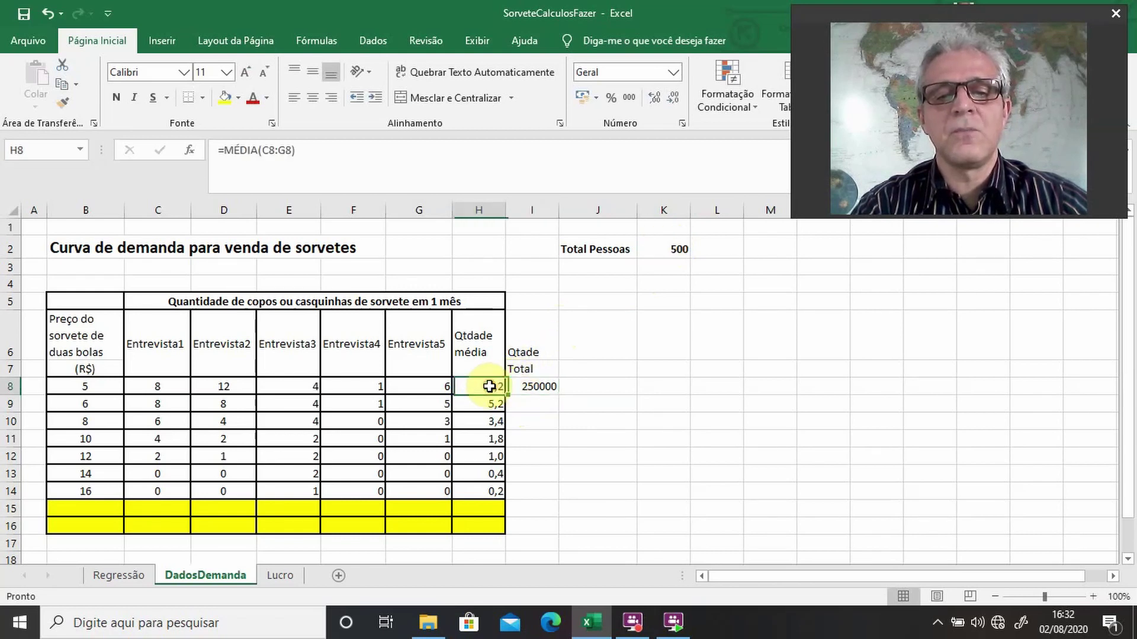
Step: Replace the formula in I8 with =H8*K2 to multiply the average quantity by the total number of people
left_click(530, 386)
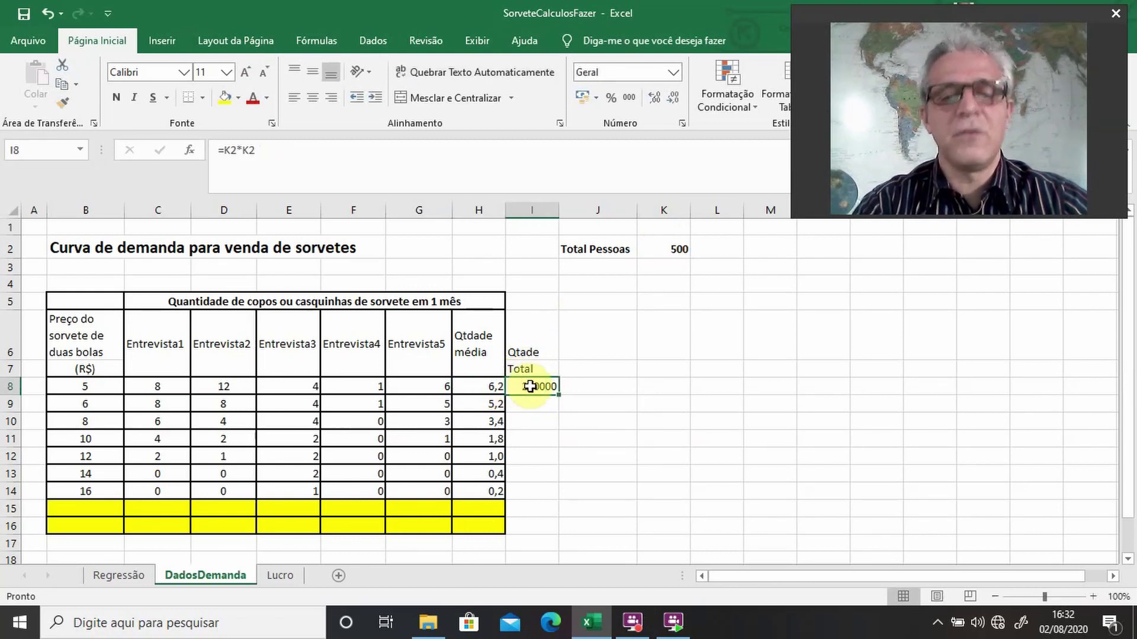
type("=")
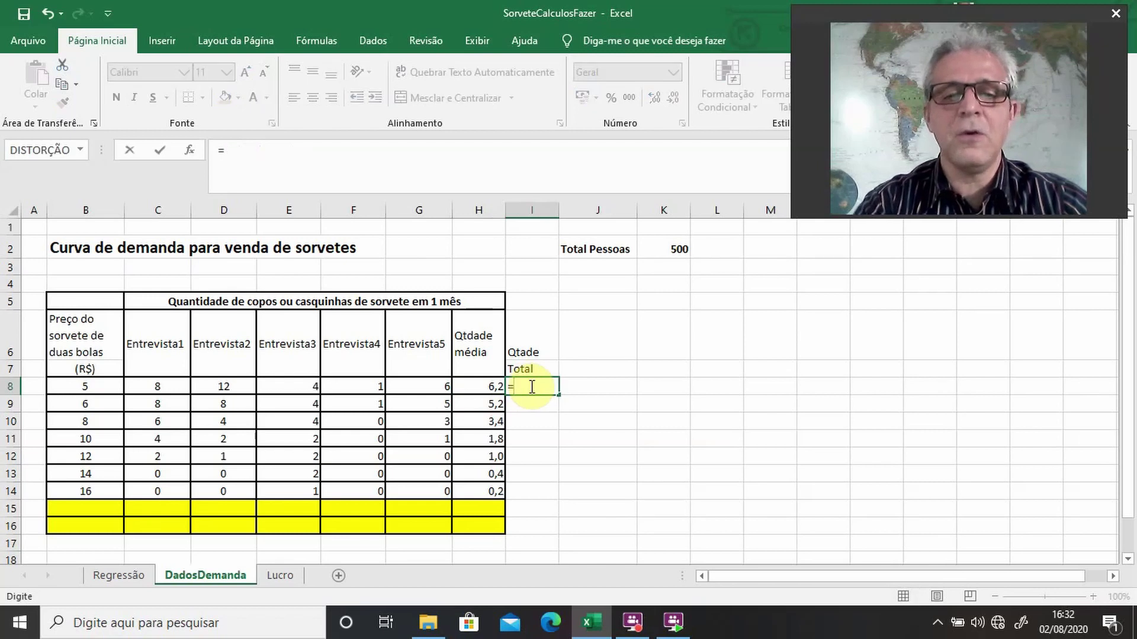
left_click(483, 386)
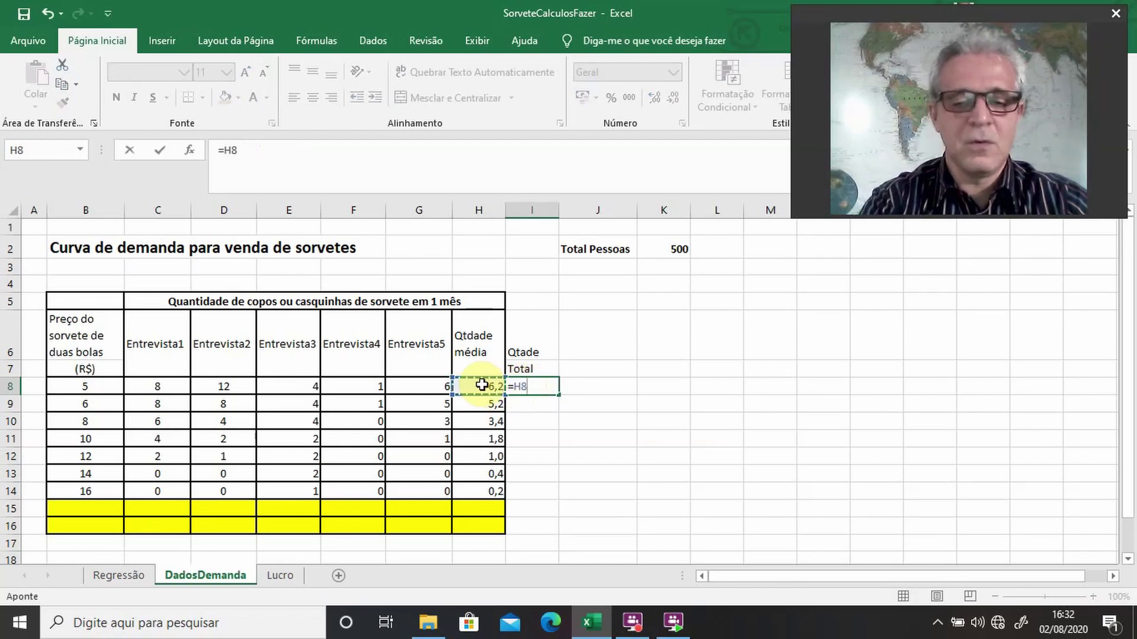
type("*")
left_click(654, 247)
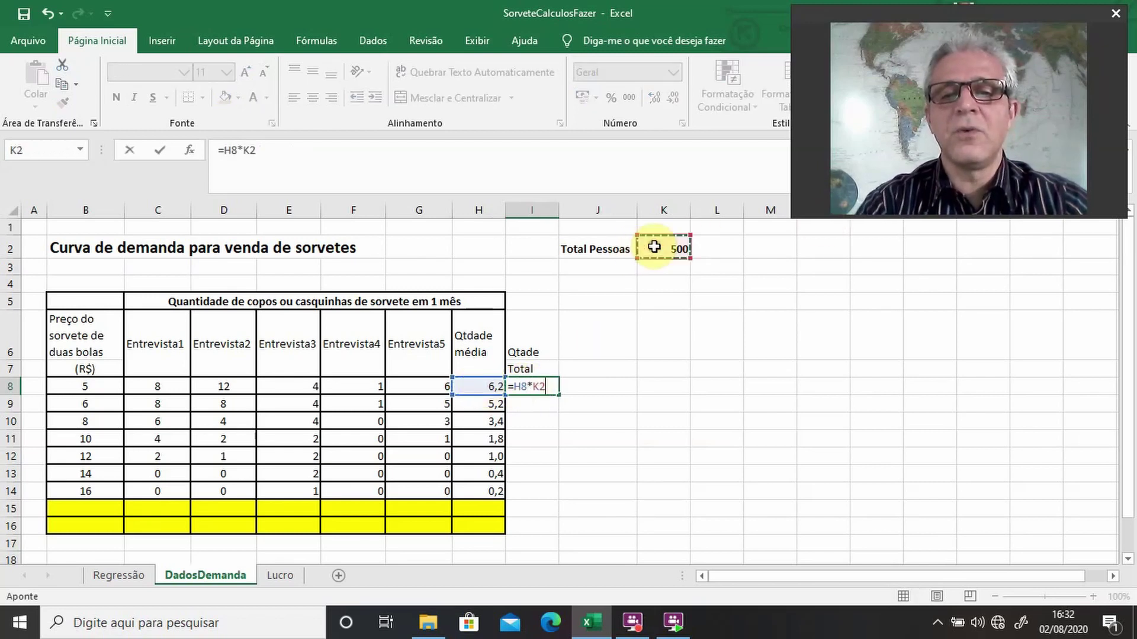
key("Return")
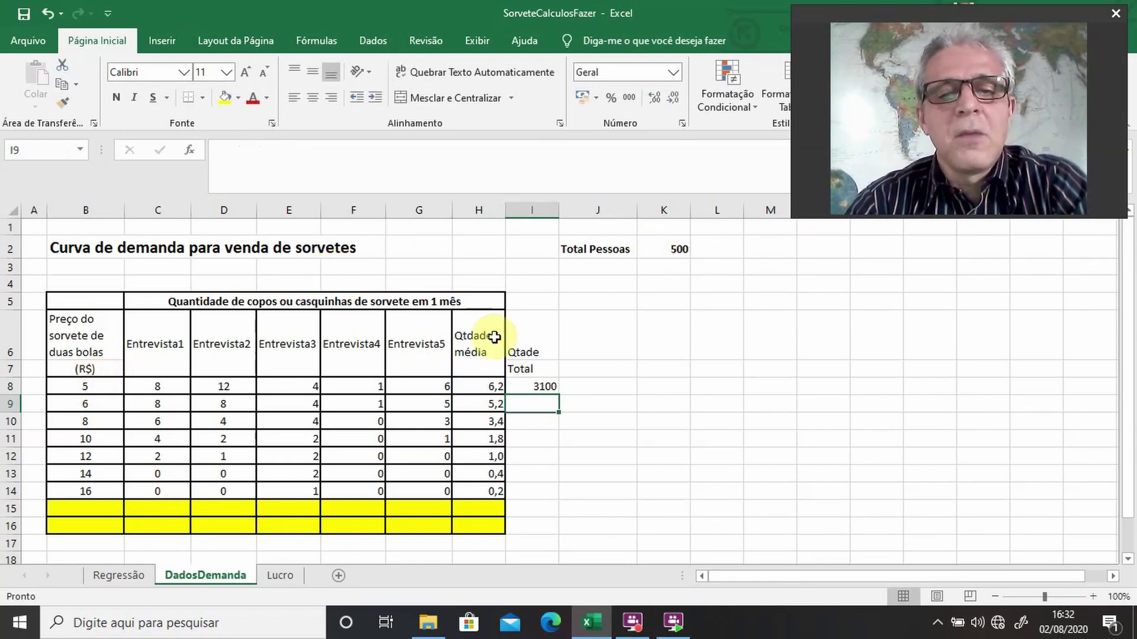
Step: Make the total people reference absolute in the I8 formula so it reads =H8*$K$2, and select I8
left_click(545, 388)
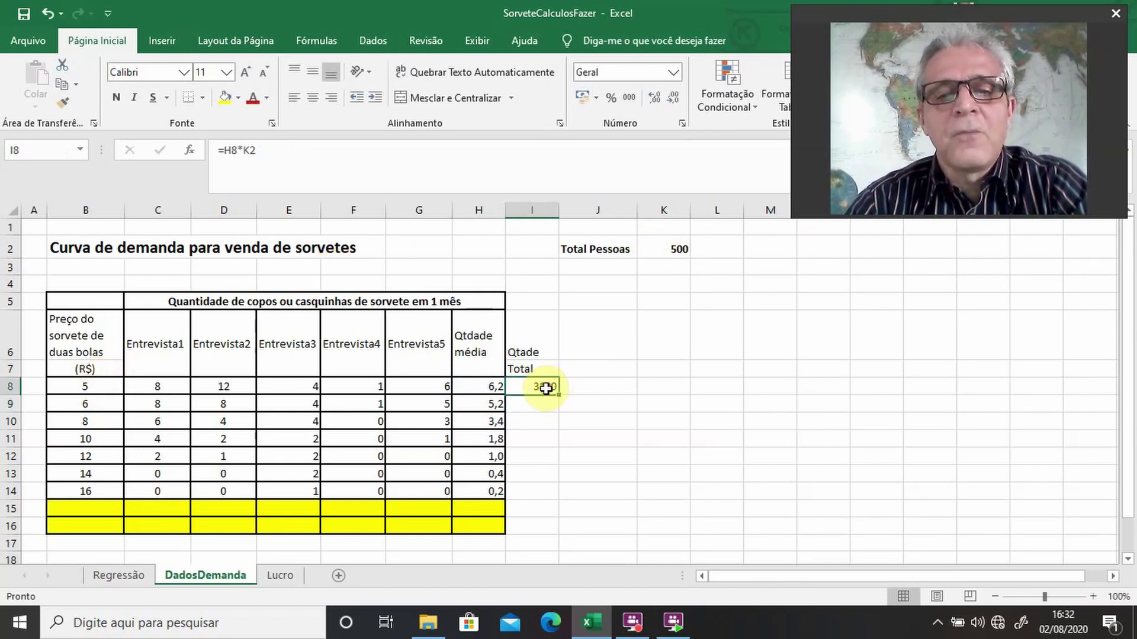
left_click(246, 152)
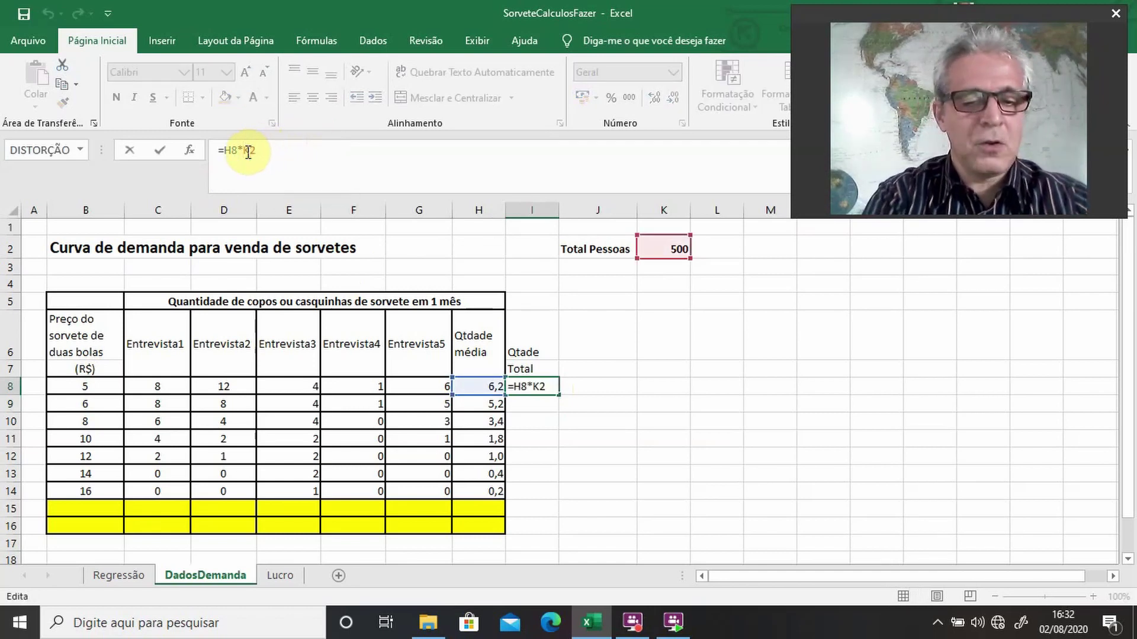
key("F4")
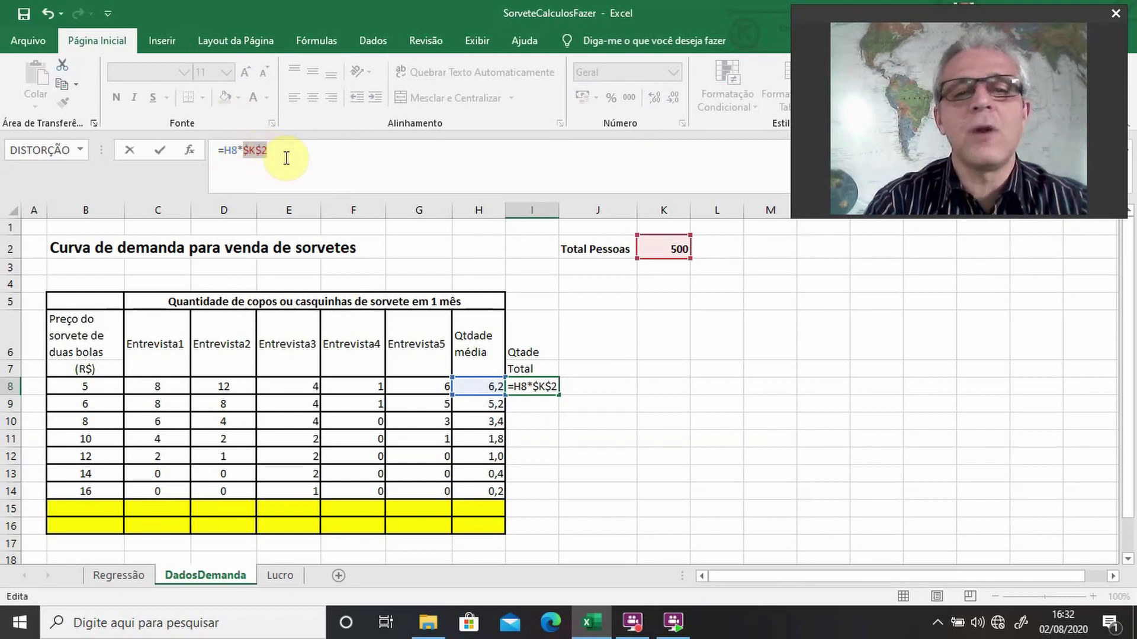
key("Return")
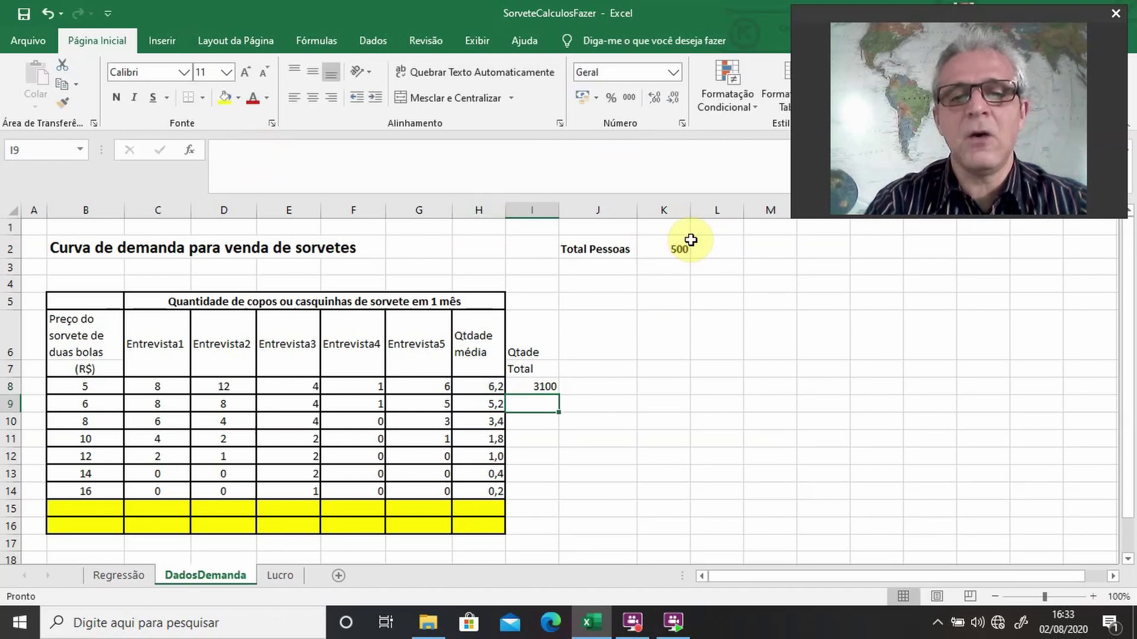
left_click(532, 386)
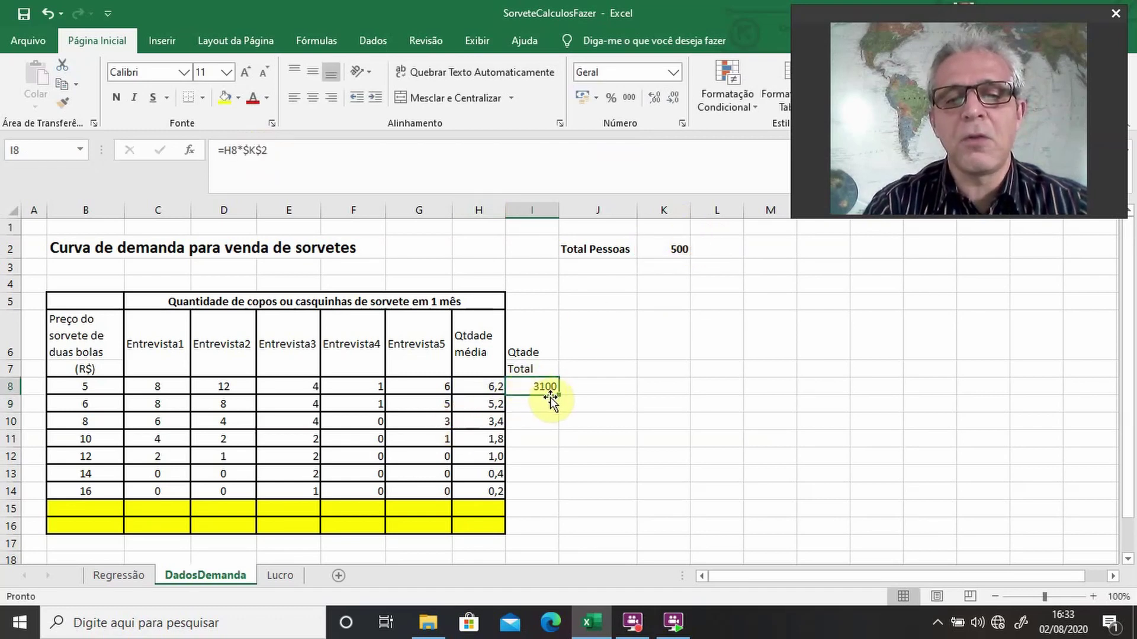
Step: Fill the total quantity formula from I8 down to I14, covering every price in the table
left_click_drag(560, 399, 558, 488)
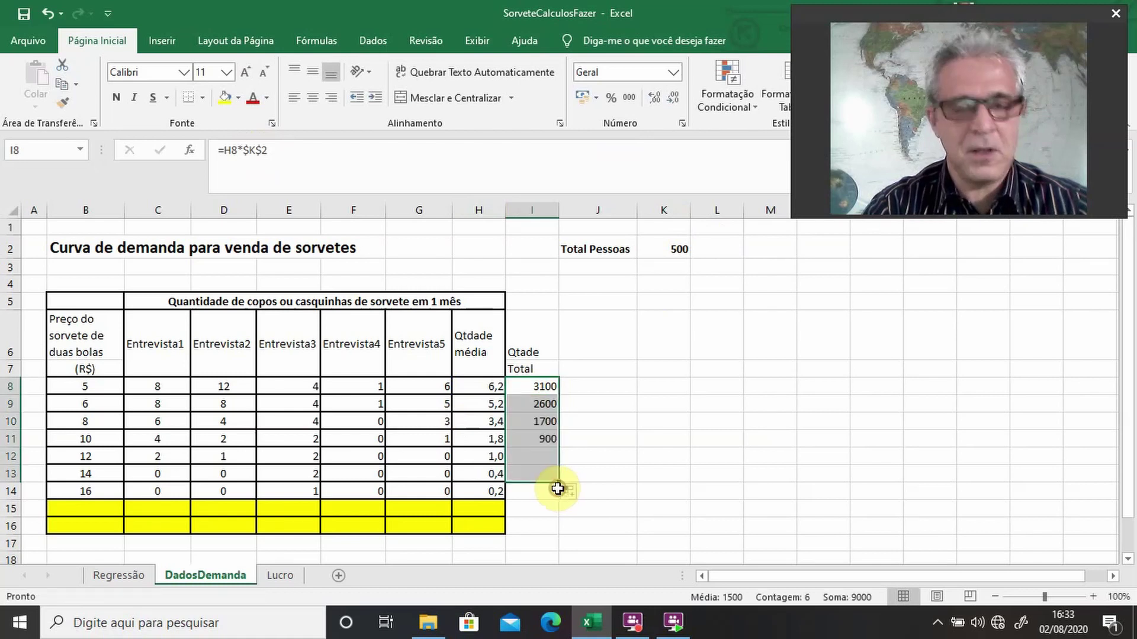
left_click(549, 478)
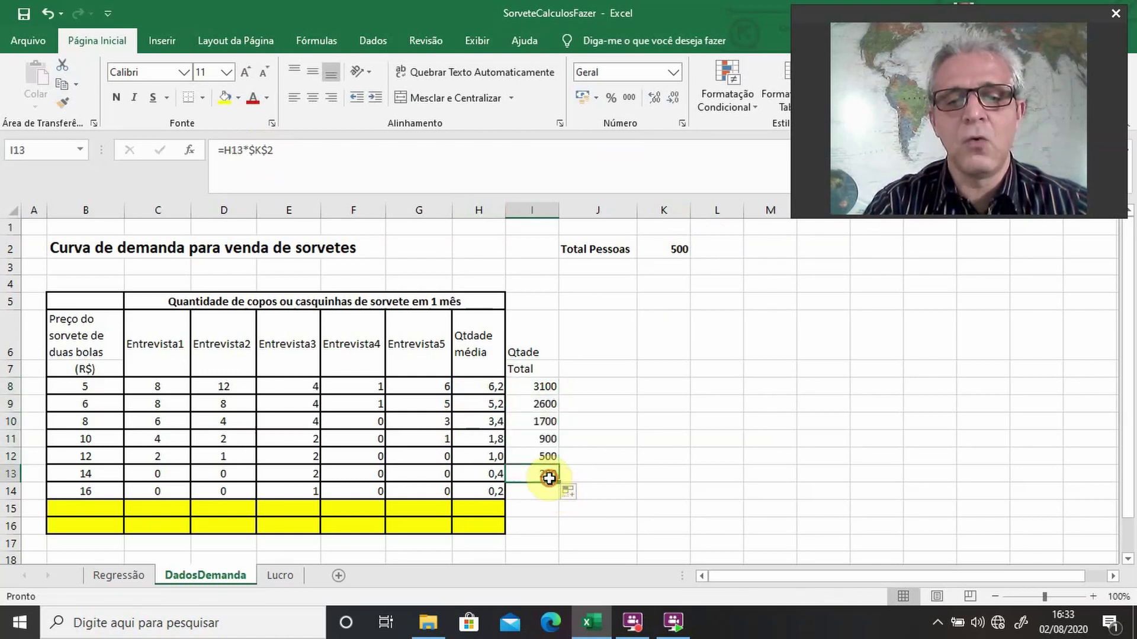
key("ctrl+c")
key("Down")
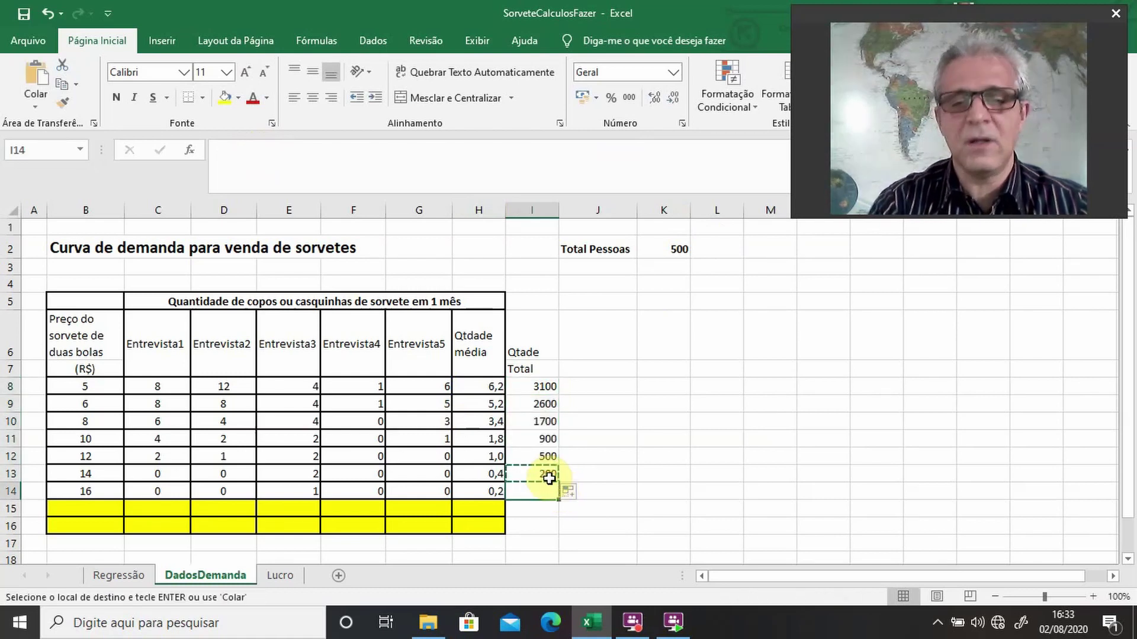
key("ctrl+v")
key("Escape")
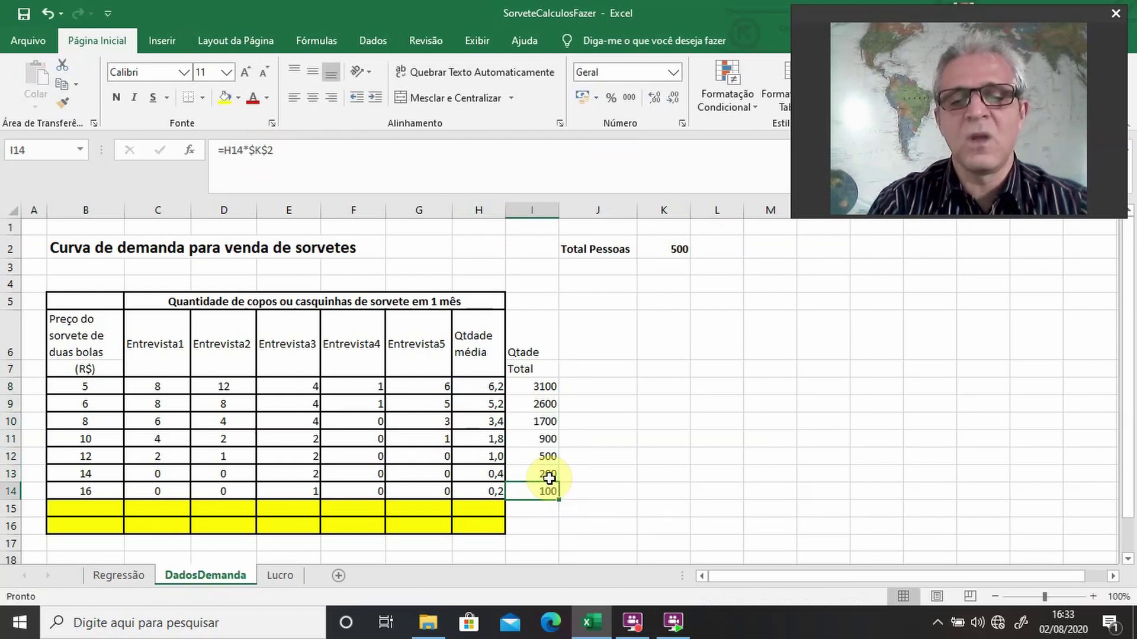
Step: Look over the prices in column B, from B8 to B14, alongside the calculated total quantities
key("Up")
key("Up")
key("Up")
key("Up")
key("Up")
key("Up")
key("Left")
key("Left")
key("Left")
key("Left")
key("Left")
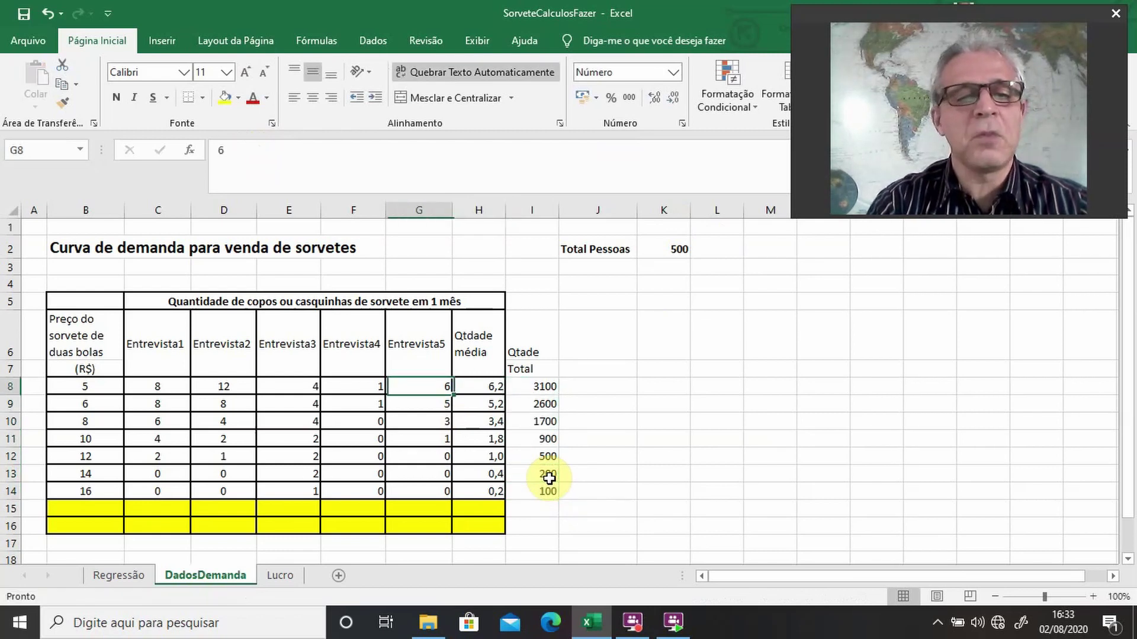
key("Left")
key("Left")
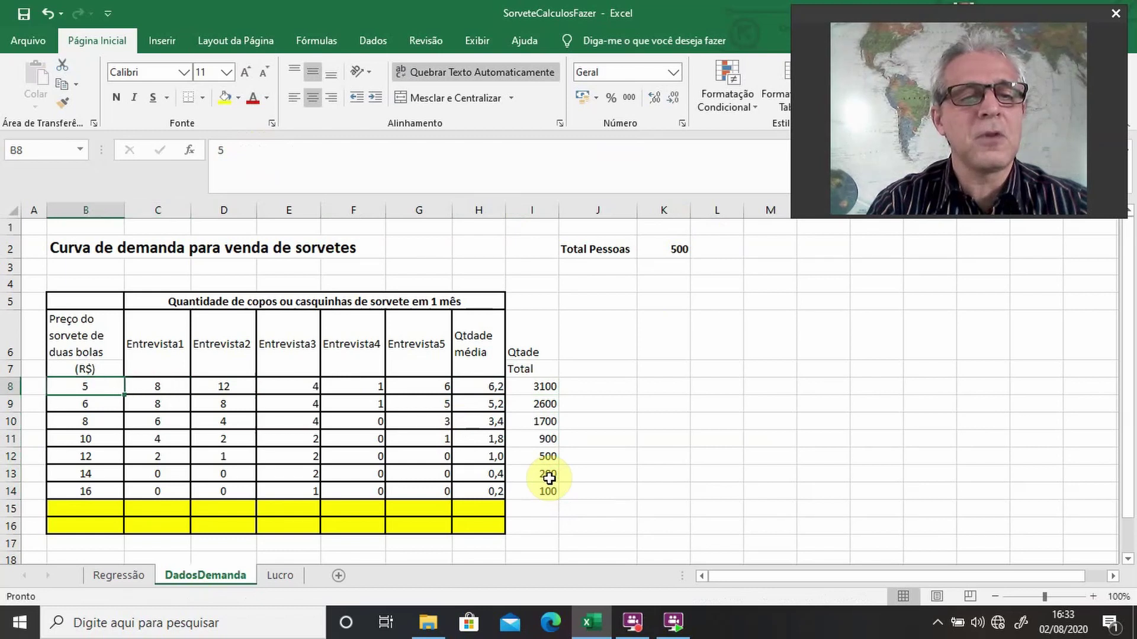
key("Down")
key("Down")
key("Down")
key("Down")
key("Down")
key("Down")
key("Up")
key("Up")
key("Up")
key("Up")
key("Up")
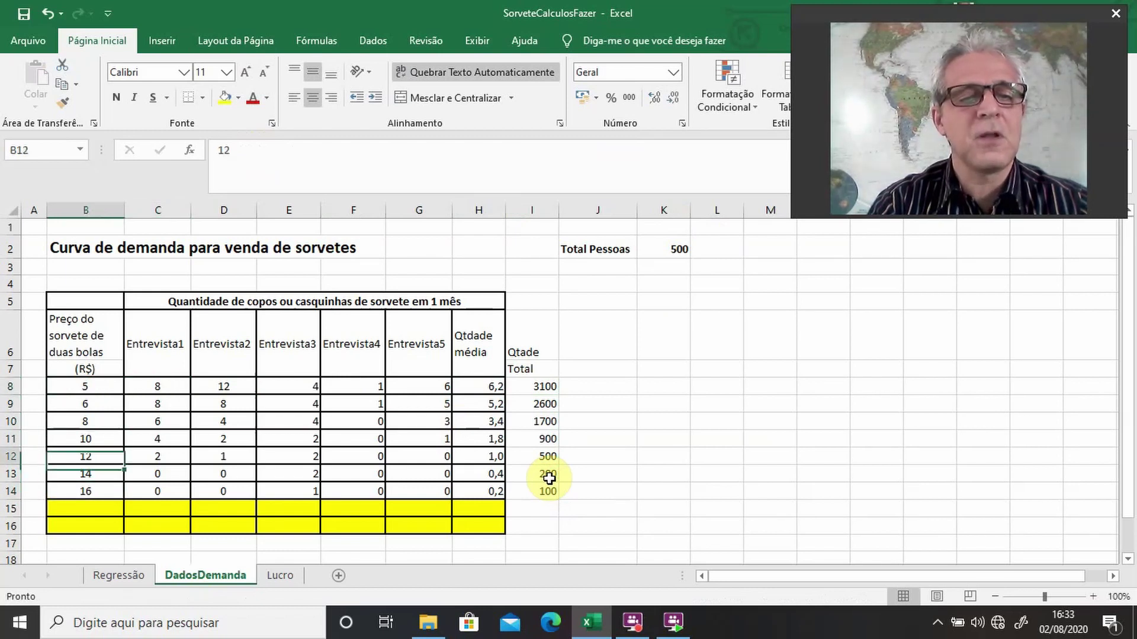
Step: Add the column heading Preços in J7, beside the total quantity column
key("Right")
key("Right")
key("Right")
key("Right")
key("Right")
key("Right")
key("Right")
key("Right")
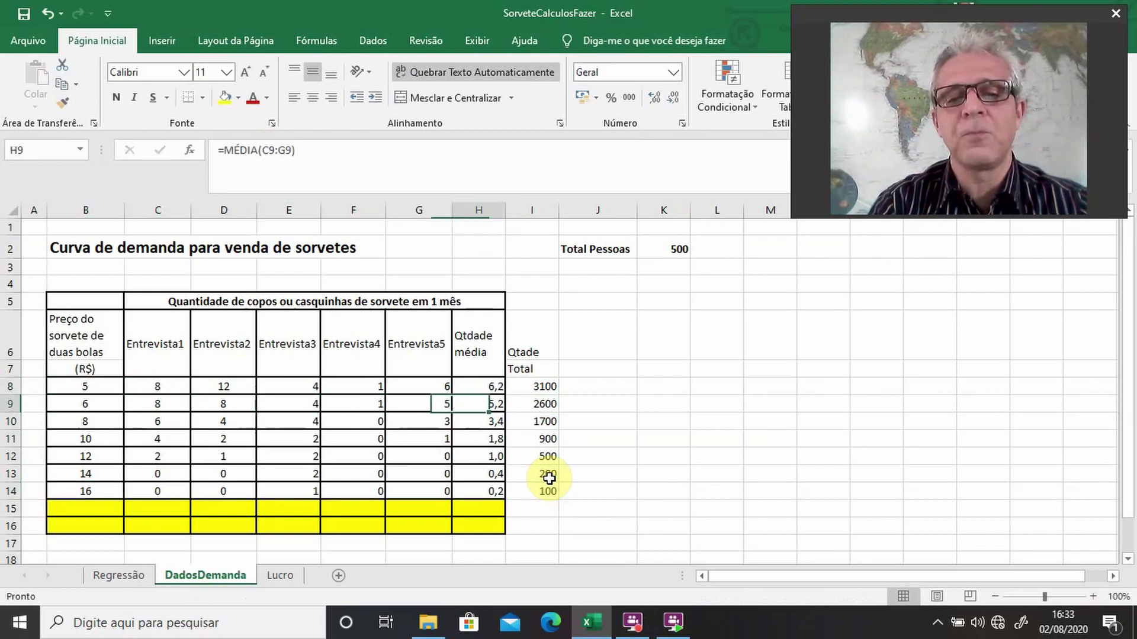
key("Up")
key("Up")
type("P")
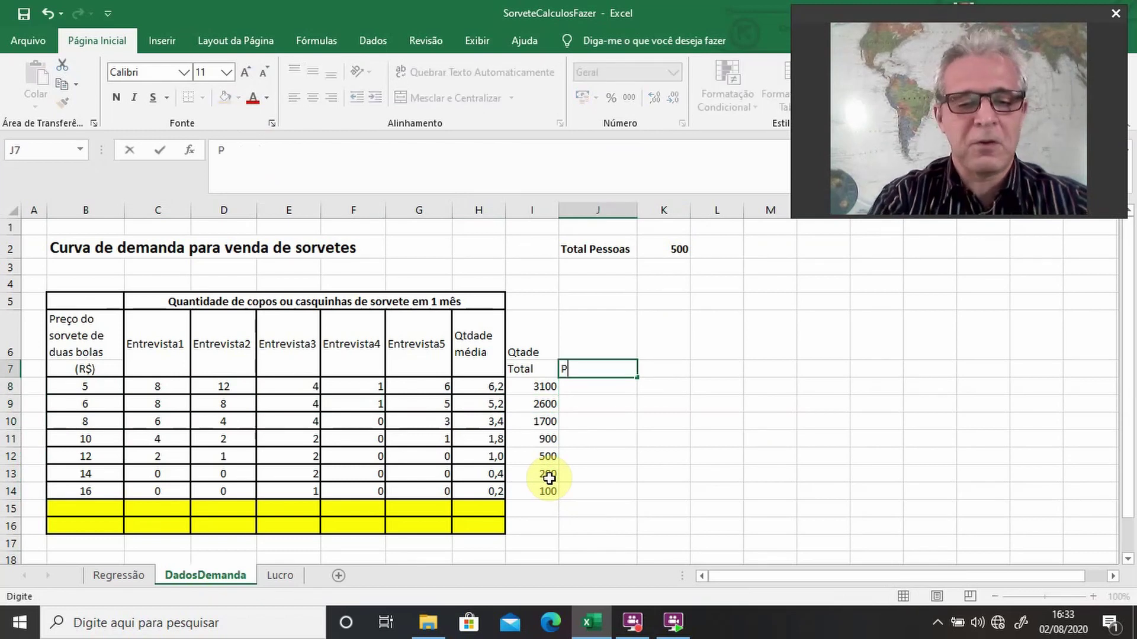
type("reços[")
key("Return")
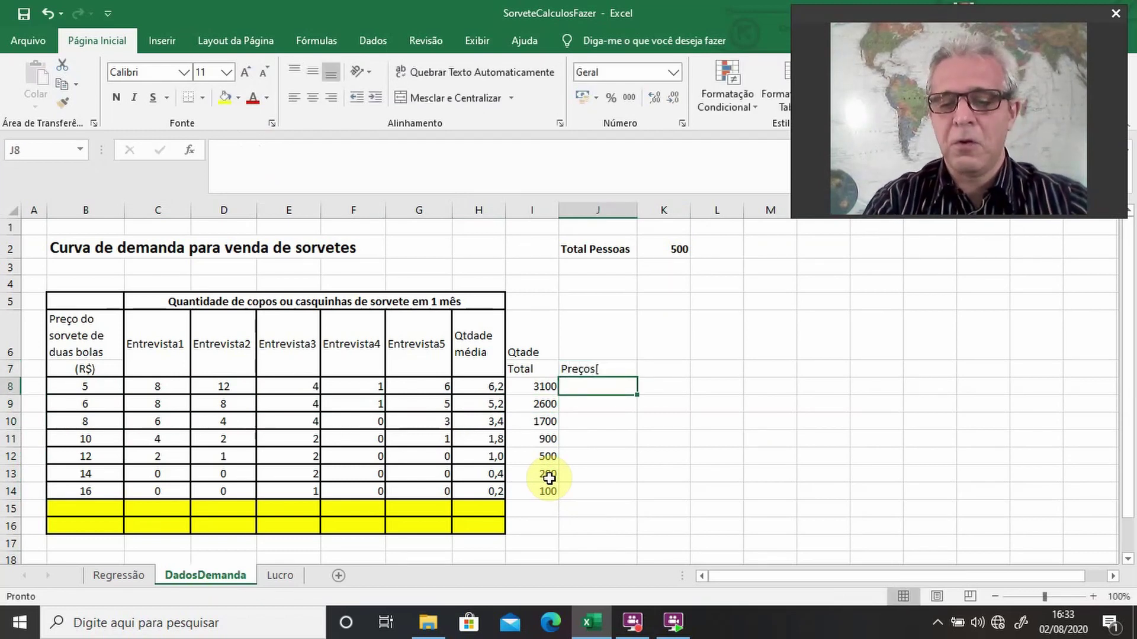
key("Up")
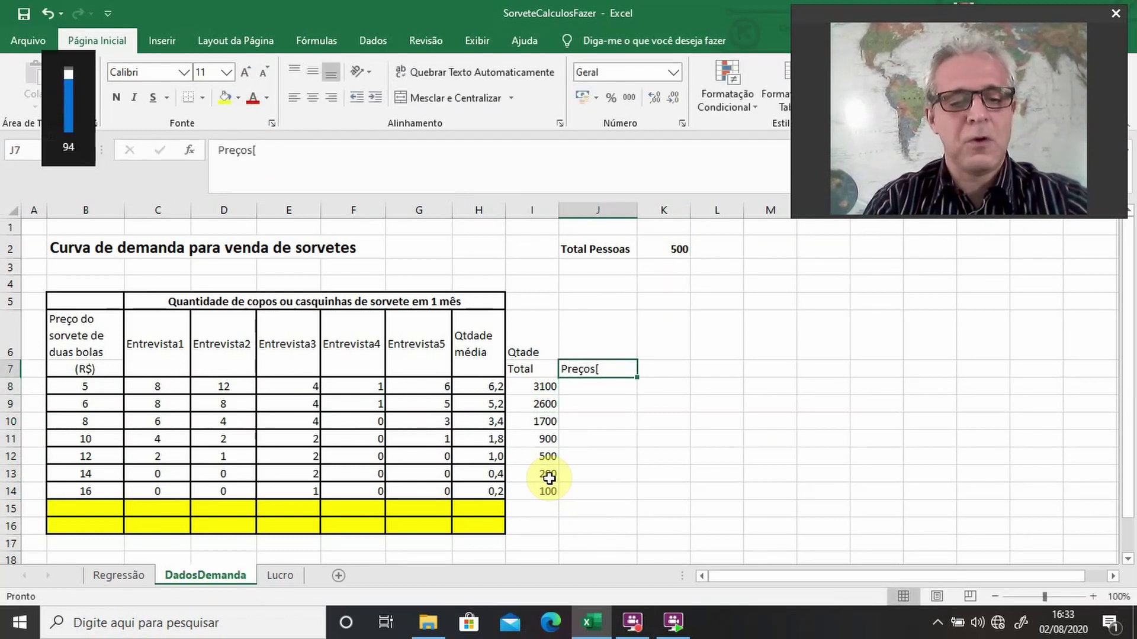
key("F2")
key("BackSpace")
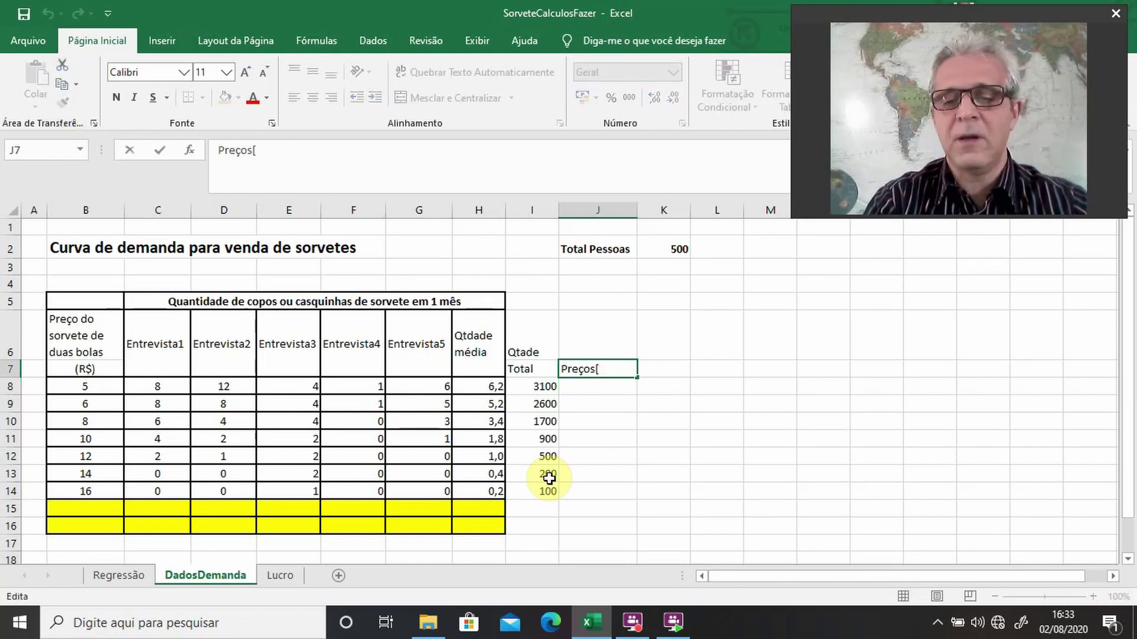
key("Return")
Step: Link J8 to the first price with =B8 and fill the formula down to J14
type("=")
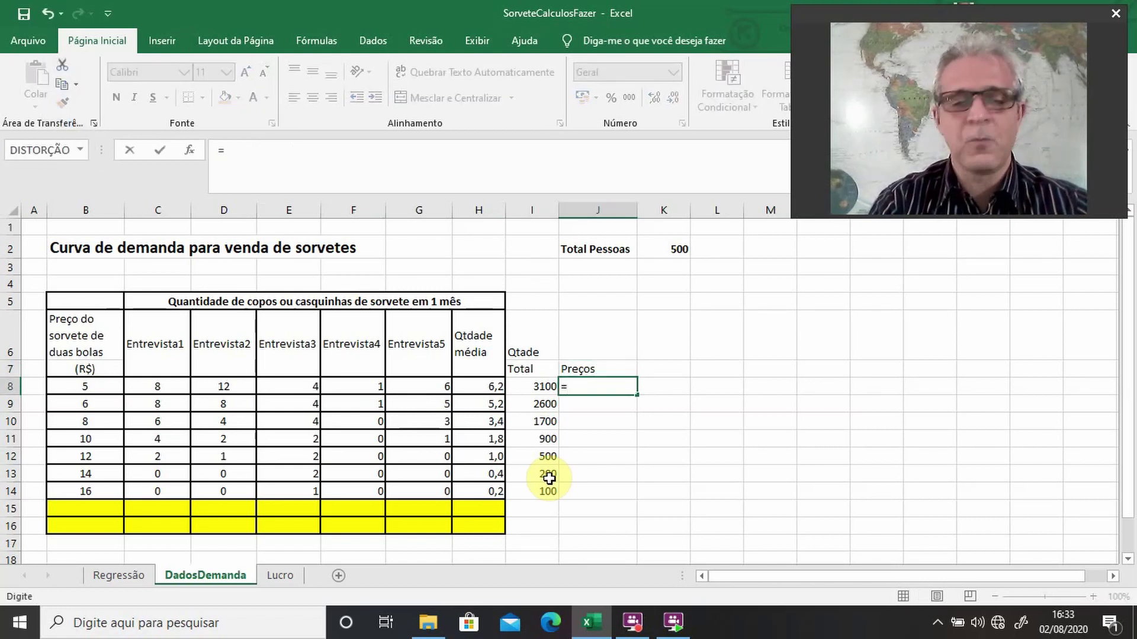
key("Left")
key("Left")
key("Left")
key("Left")
key("Left")
key("Left")
key("Left")
key("Left")
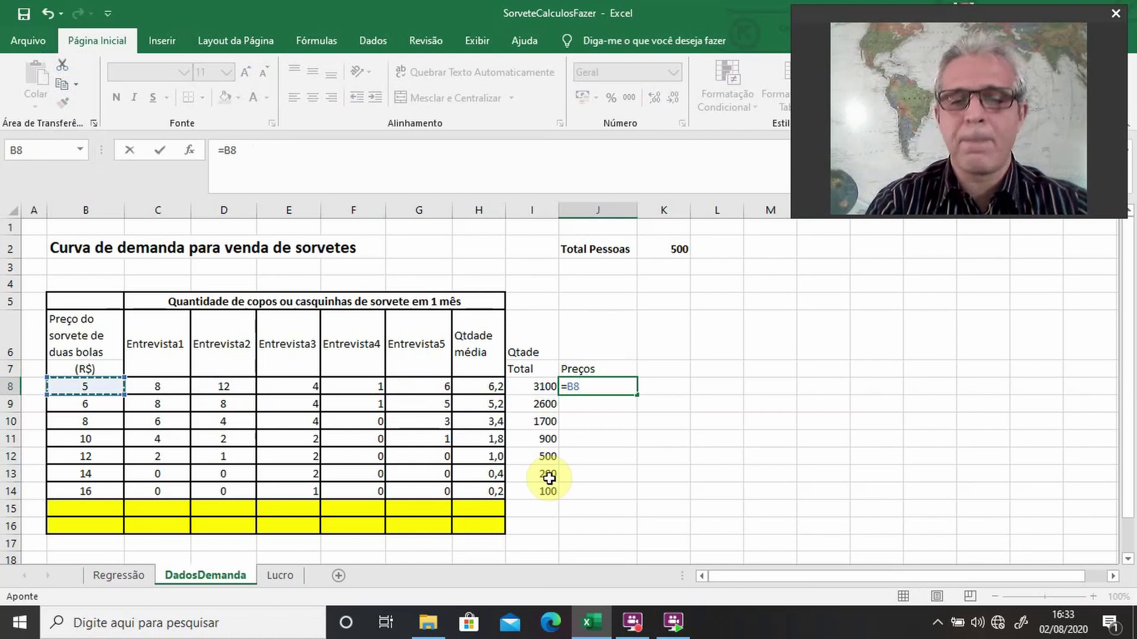
key("Return")
key("Up")
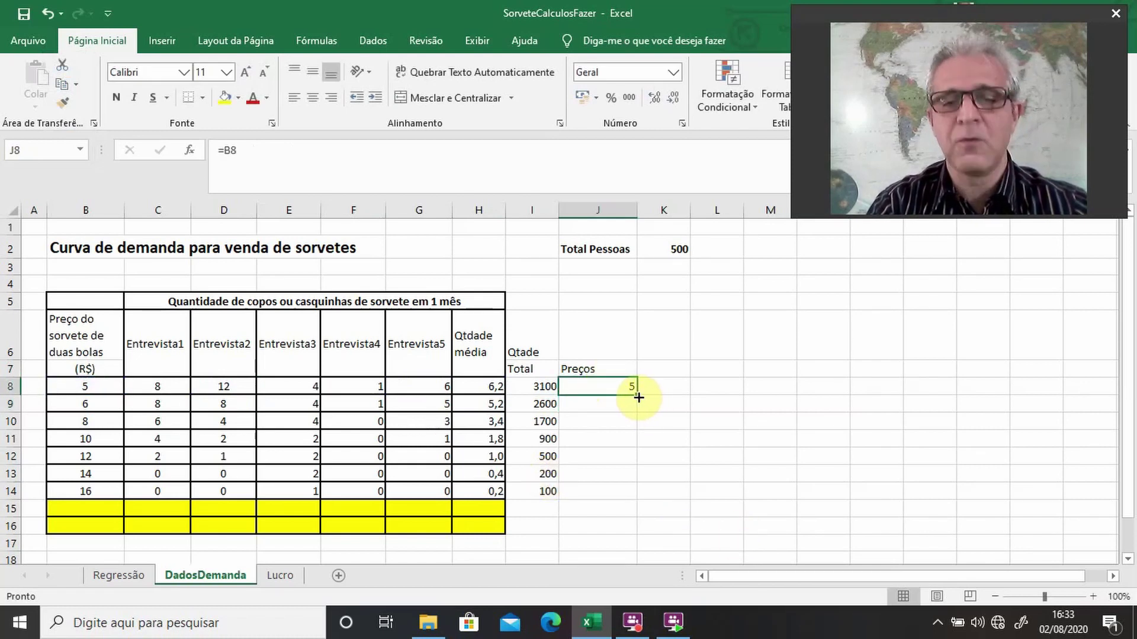
left_click_drag(638, 396, 622, 498)
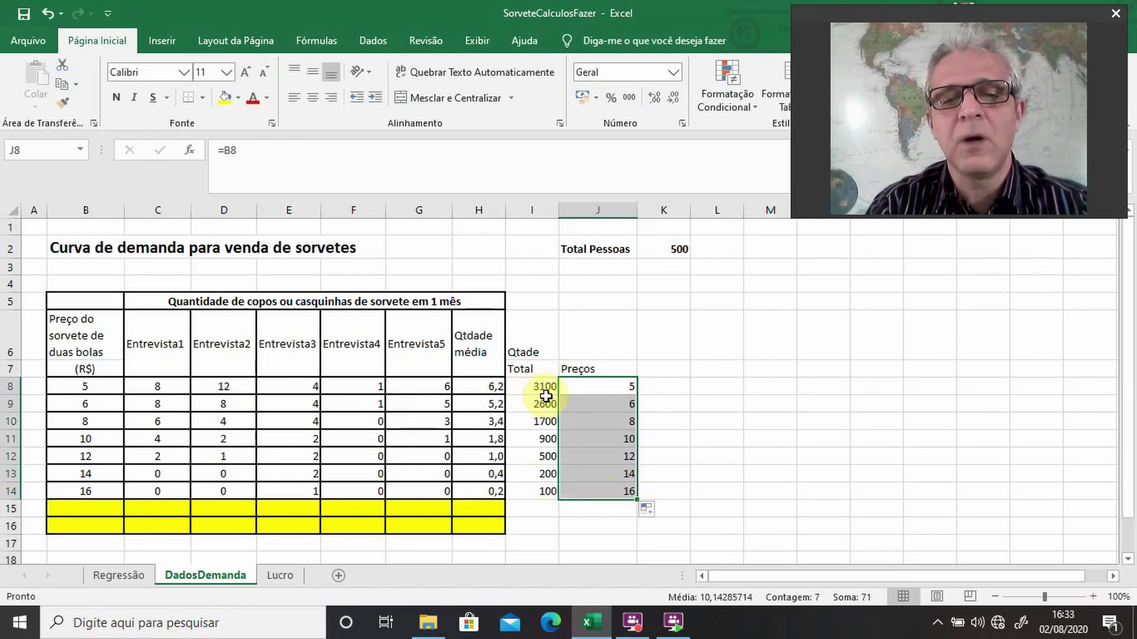
Step: Clear the heading in I6 and change the heading in I7 to Qtade Total
left_click(533, 356)
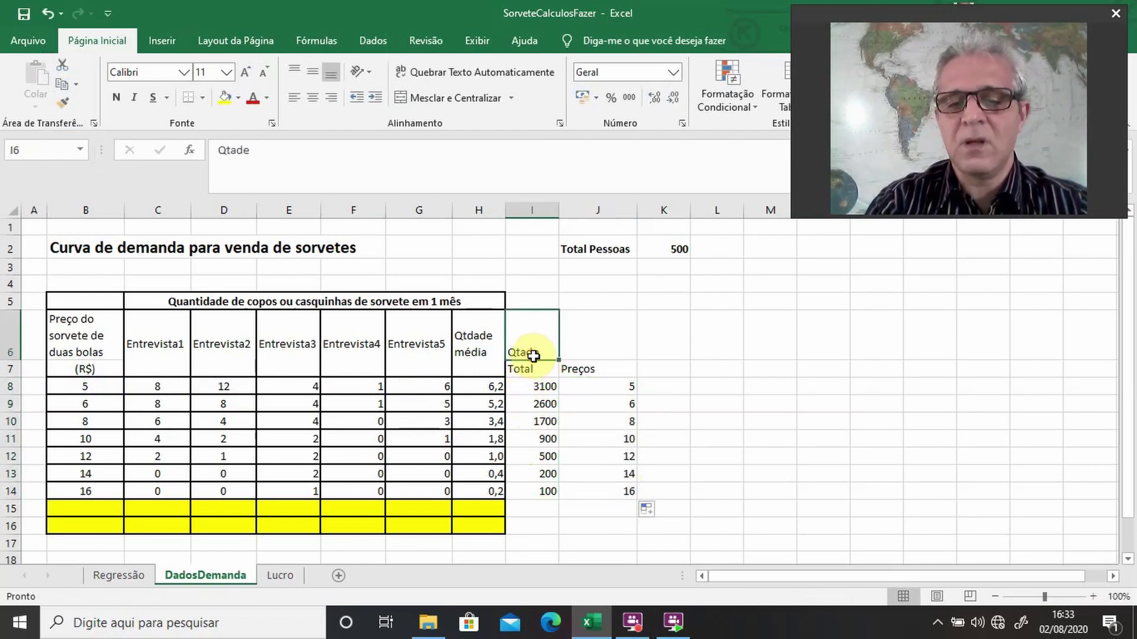
key("Delete")
left_click(530, 368)
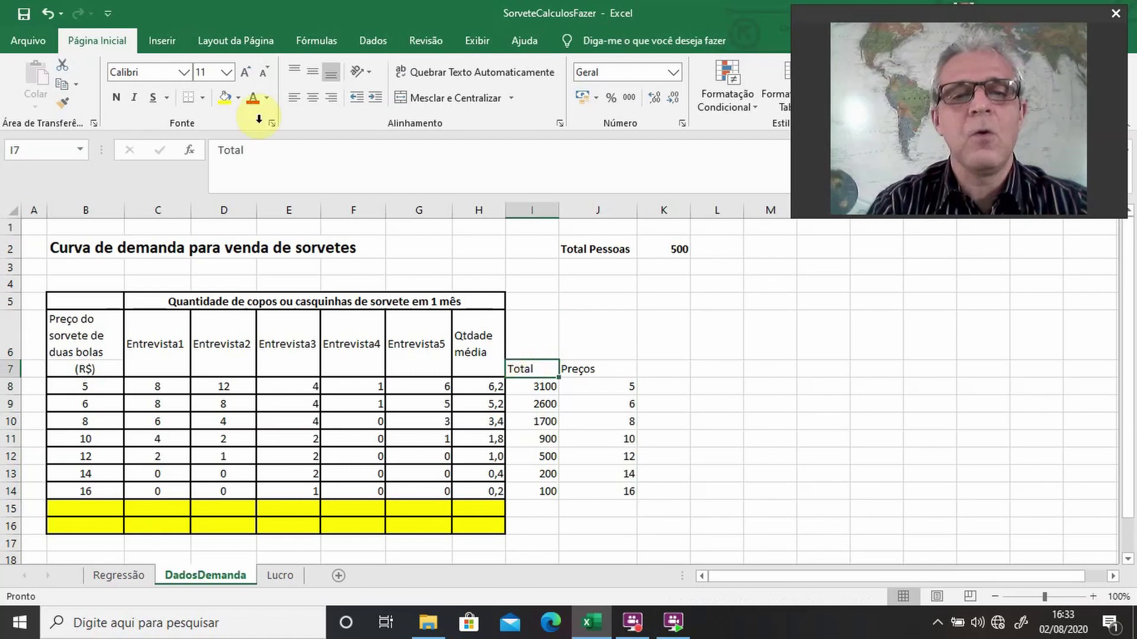
left_click(220, 151)
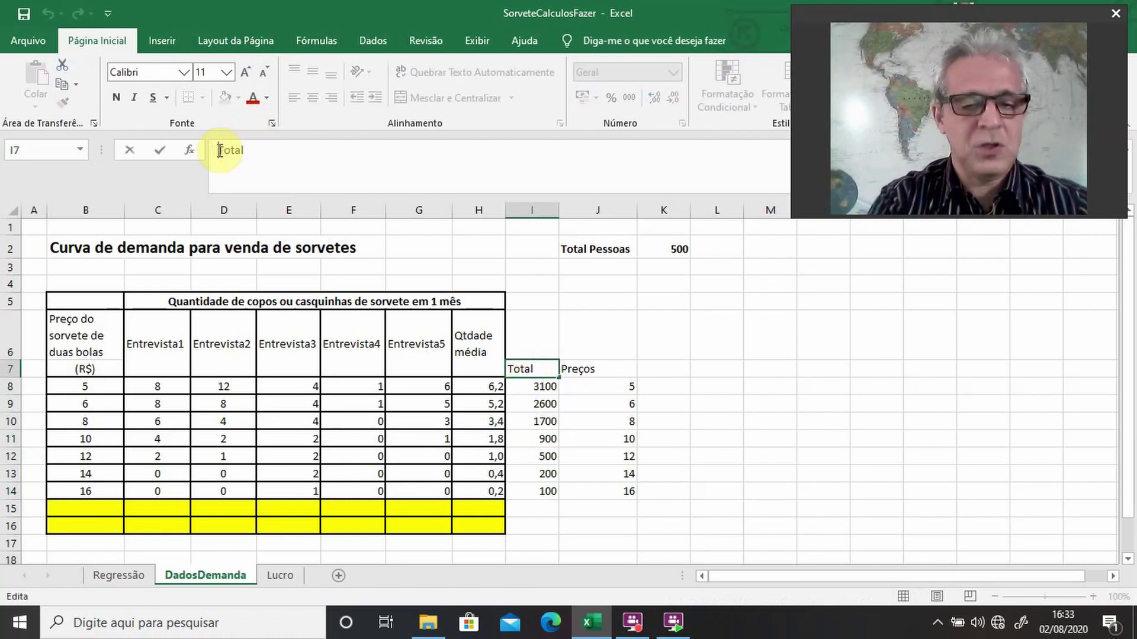
type("Qtade")
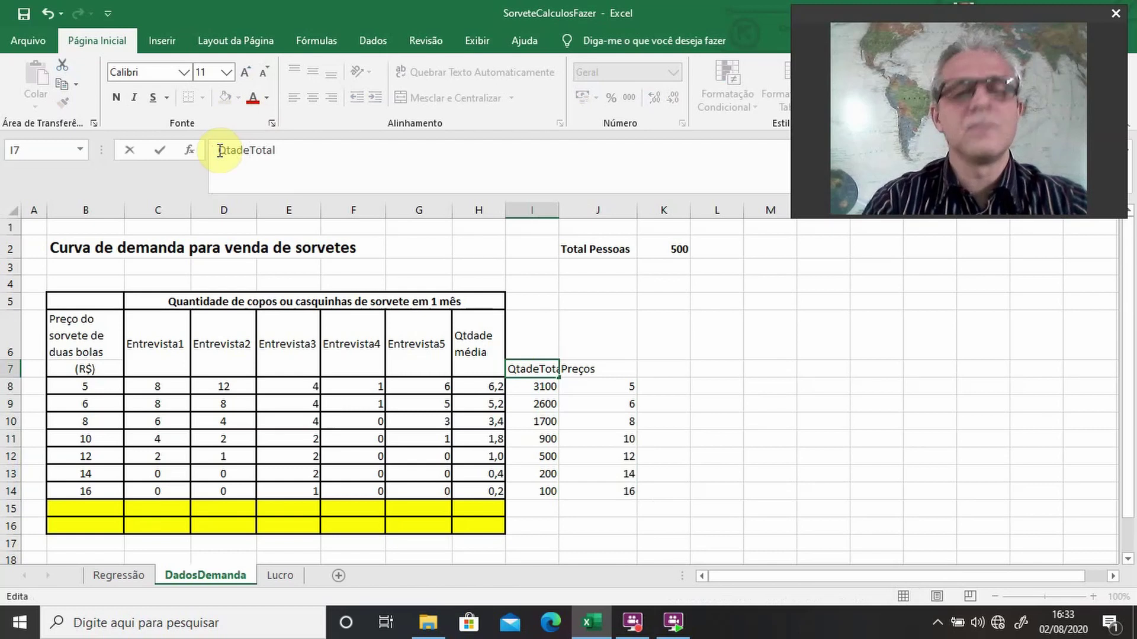
key("Return")
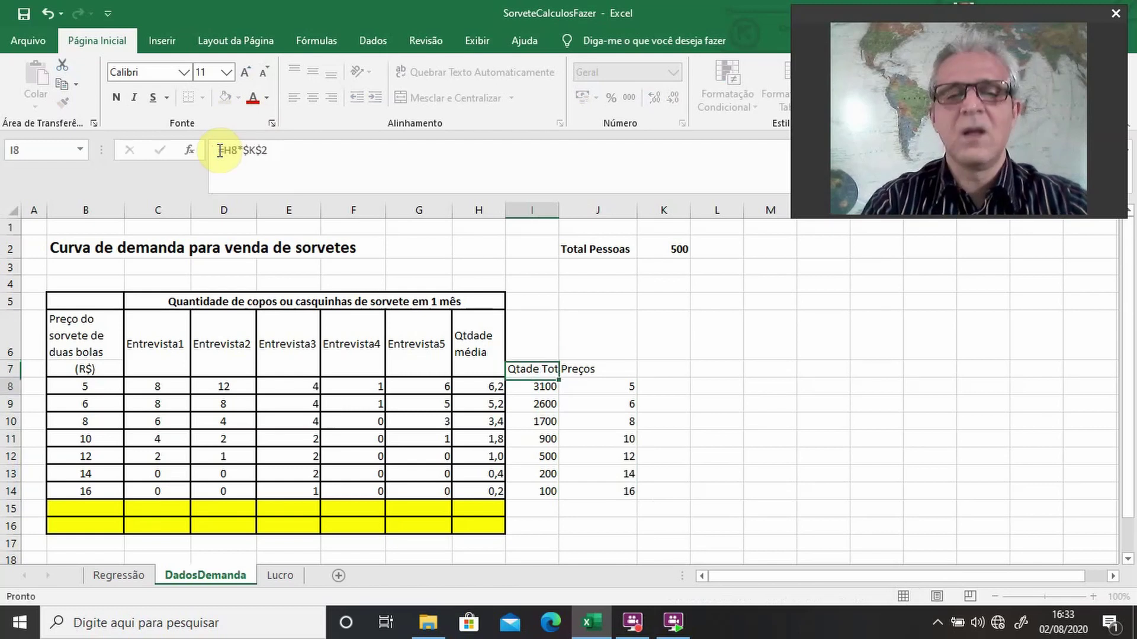
Step: Insert a markers-only scatter chart from I7:J14 and place it beside the Preços column
key("Up")
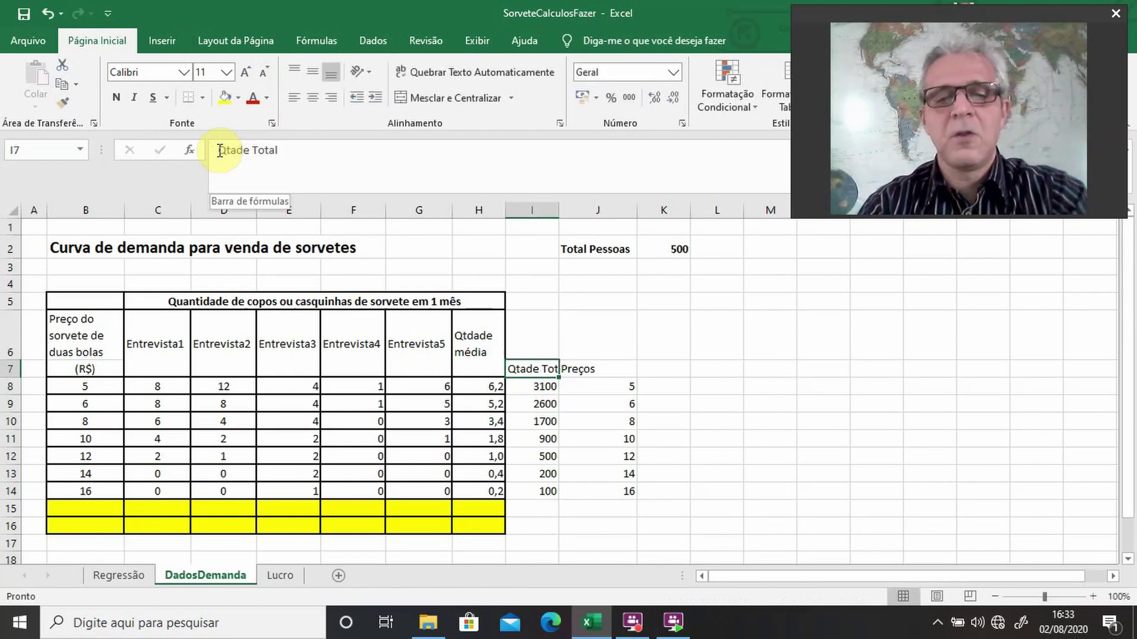
key("shift+Right")
key("shift+Down")
key("shift+Down")
key("shift+Down")
key("shift+Down")
key("shift+Down")
key("shift+Down")
key("shift+Down")
key("shift+Down")
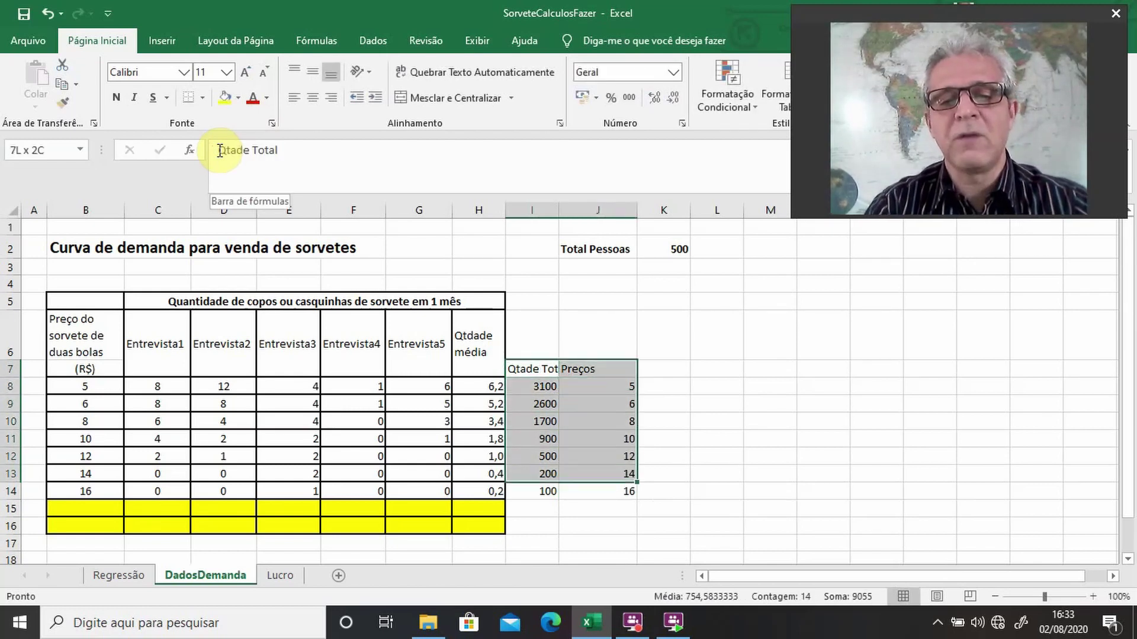
key("shift+Up")
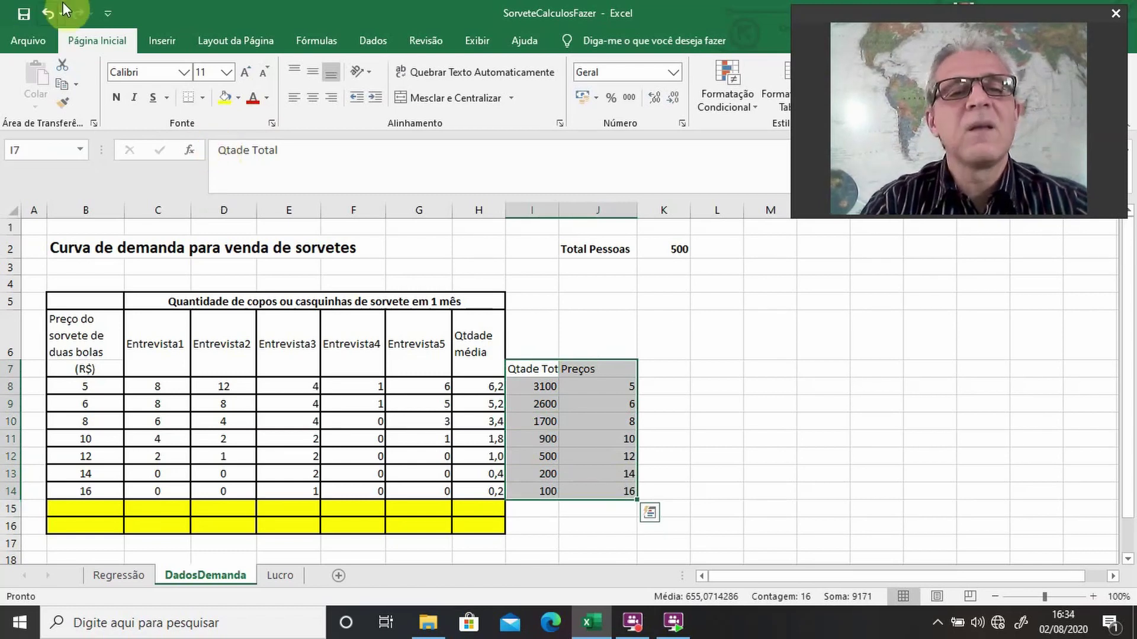
left_click(166, 42)
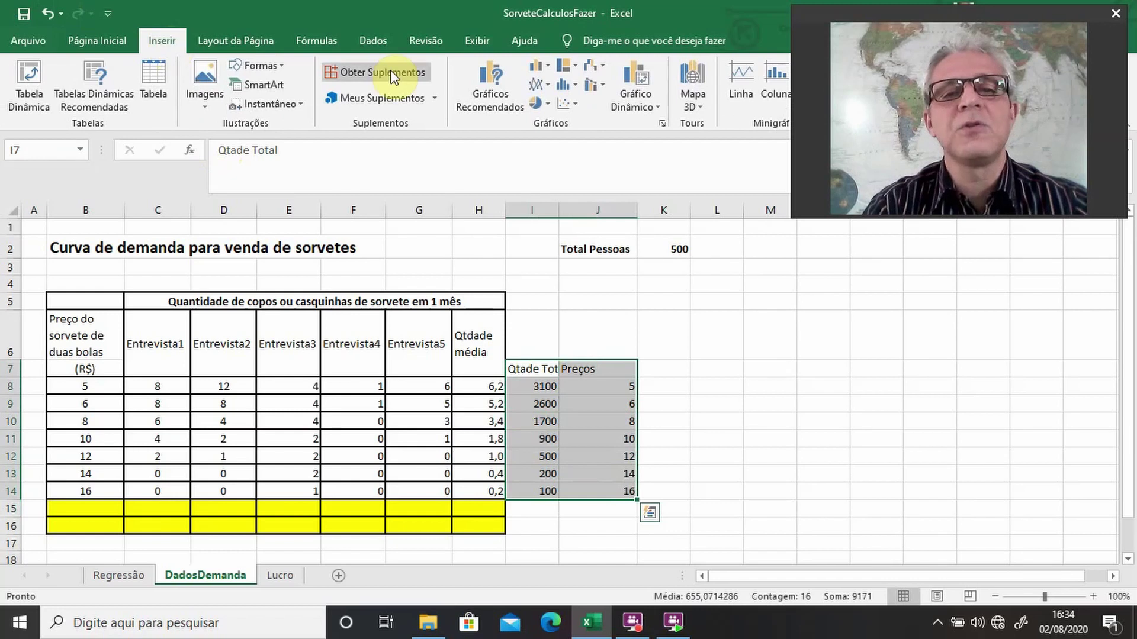
left_click(562, 105)
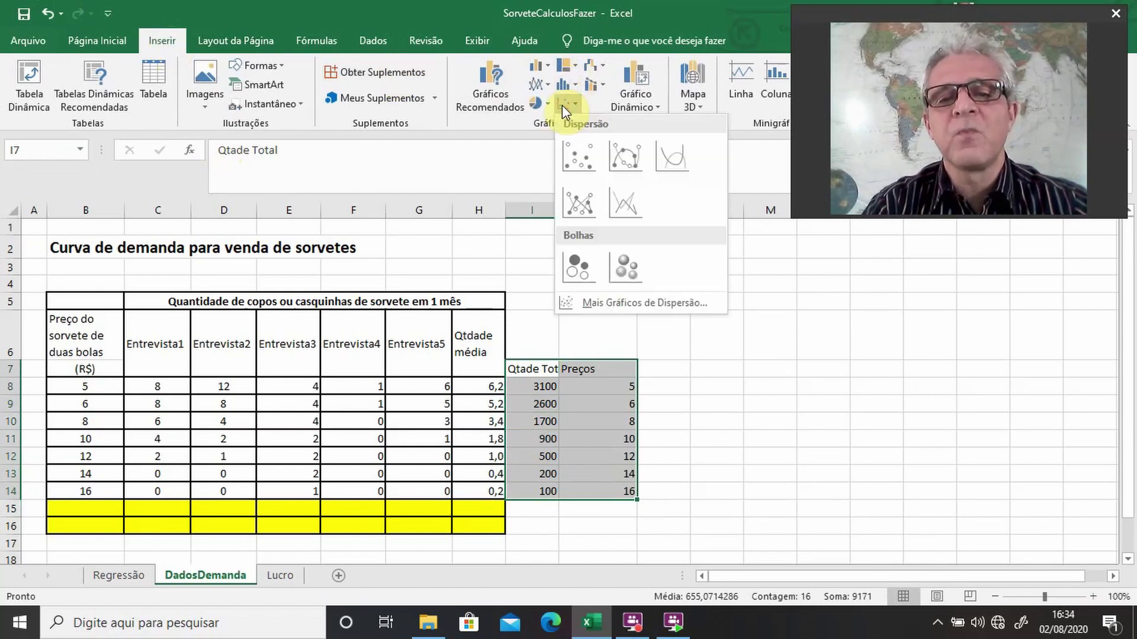
left_click(584, 178)
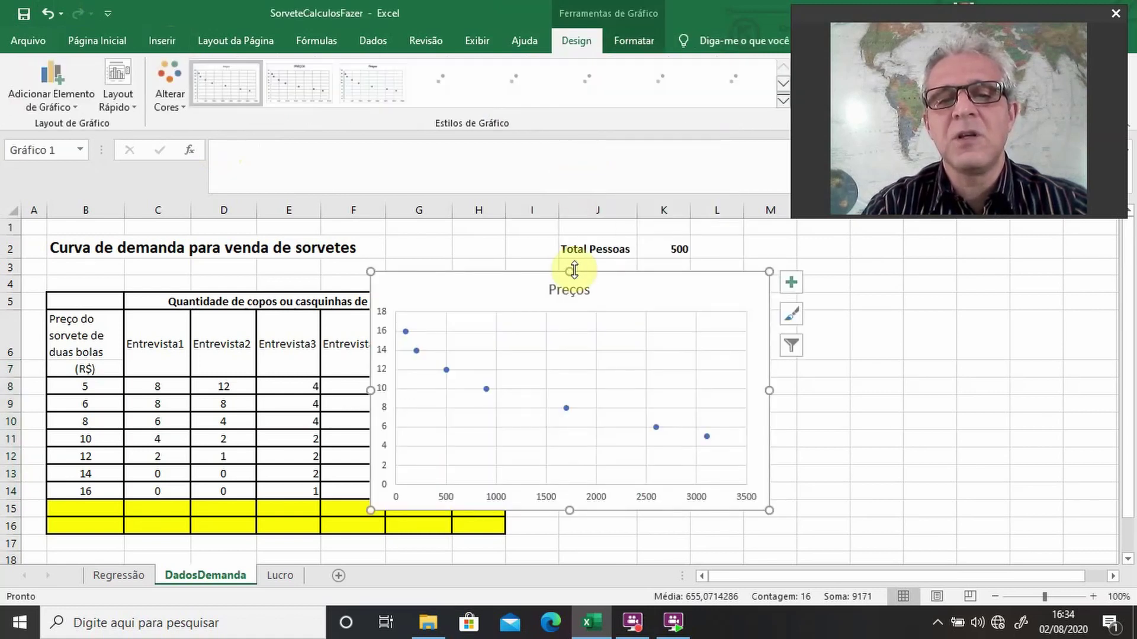
mouse_move(614, 276)
left_mouse_down()
mouse_move(845, 295)
mouse_move(885, 283)
left_mouse_up()
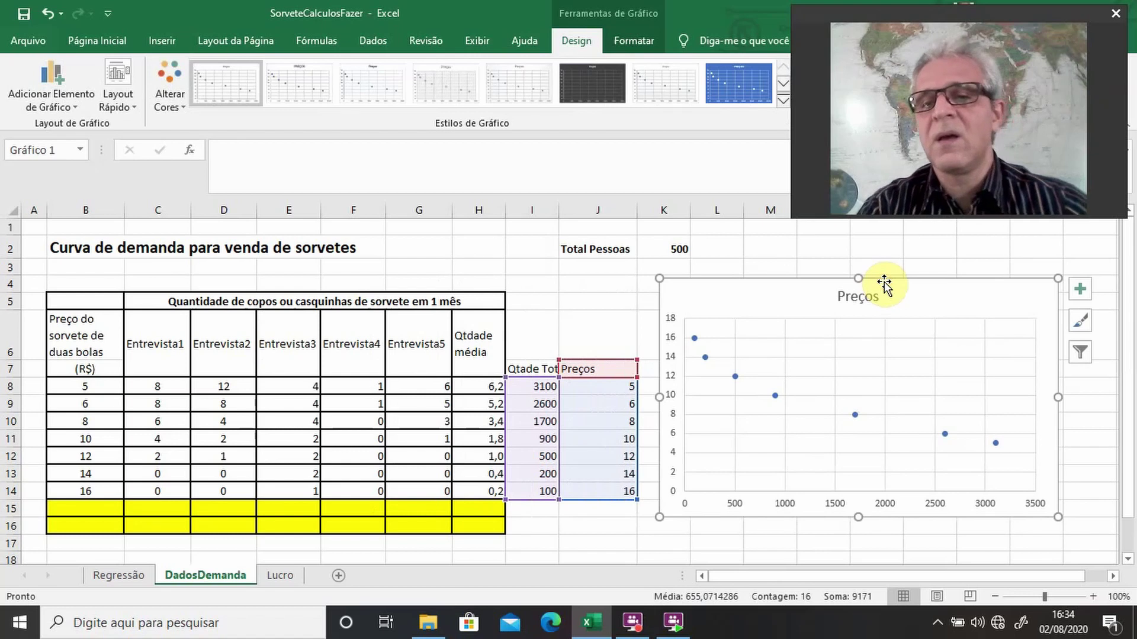
Step: Change the scatter chart's title to Preços x Qtdade demandada
left_click(874, 298)
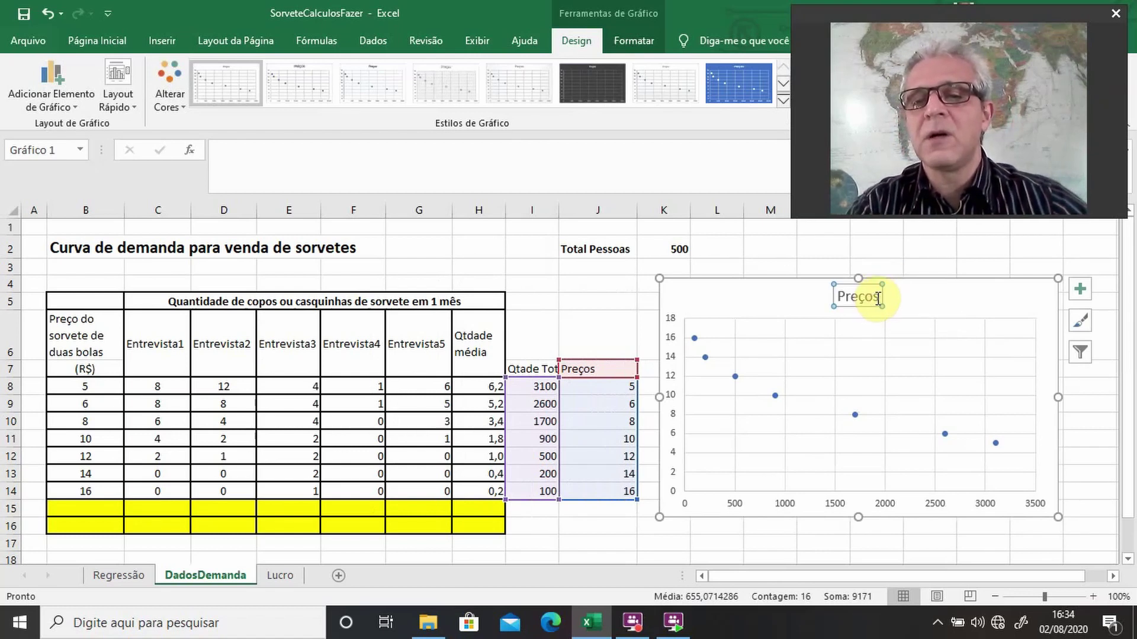
left_click(879, 299)
type("x")
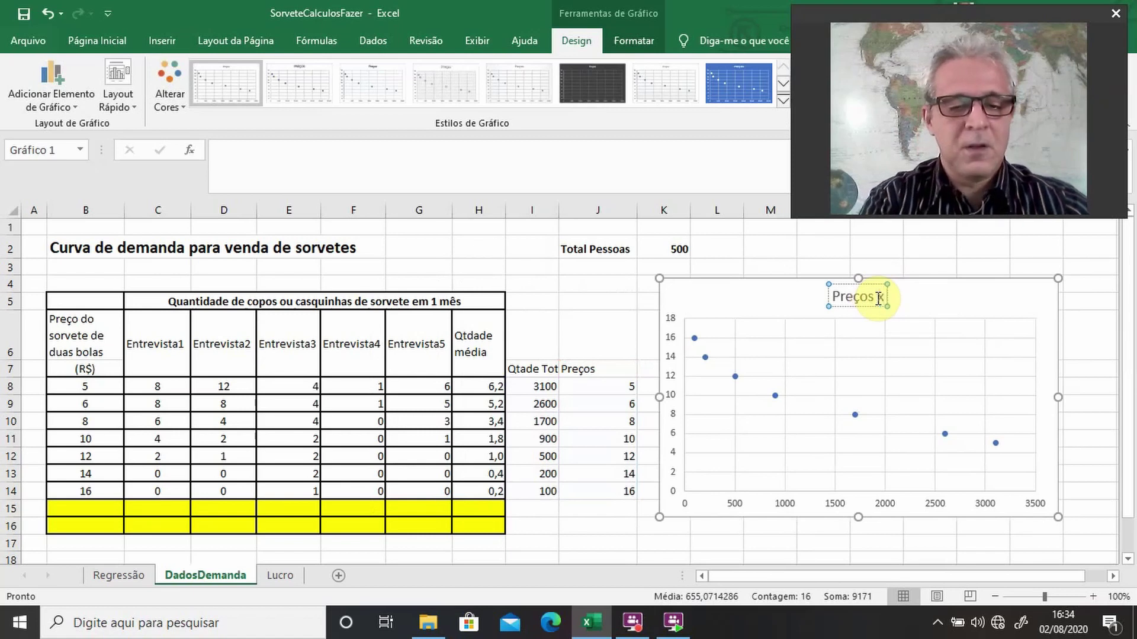
type(" Qtdade")
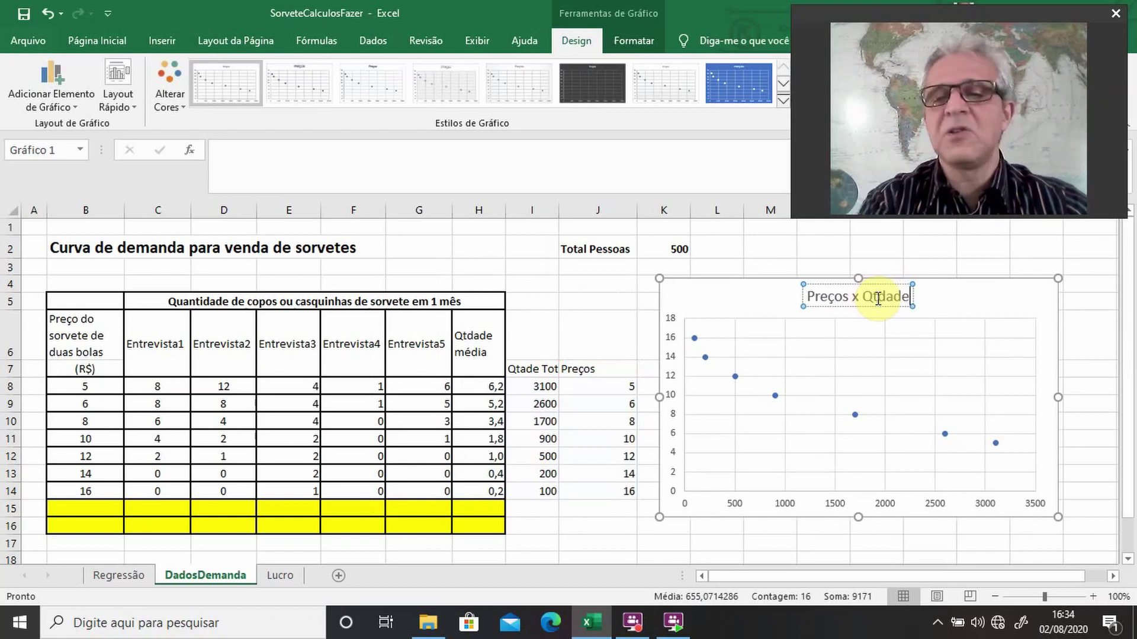
type(" demandada")
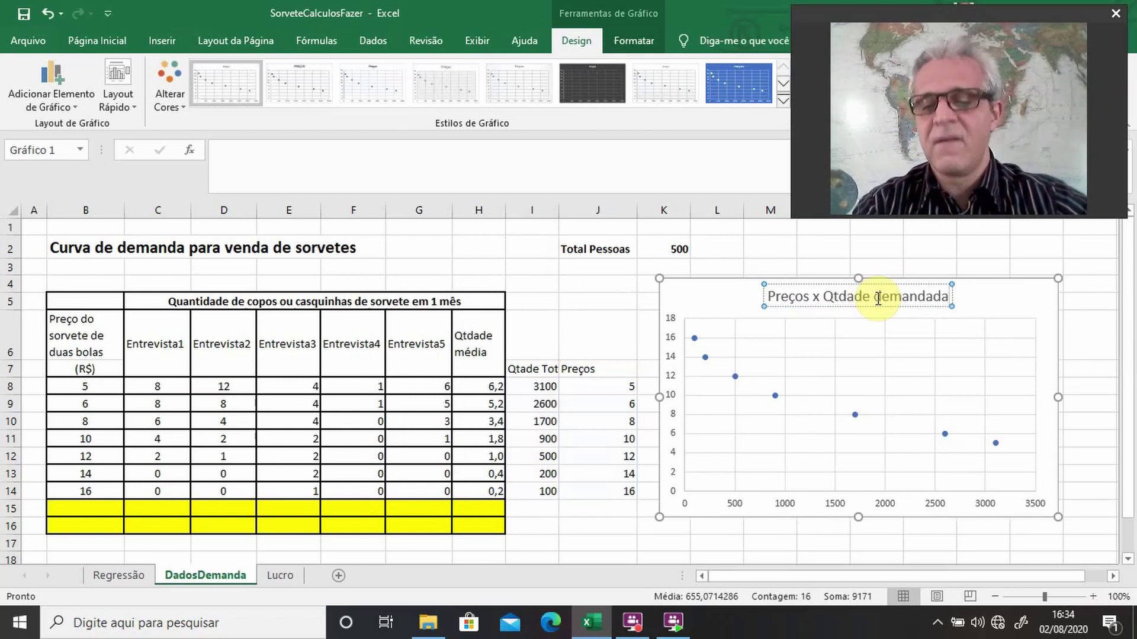
key("Return")
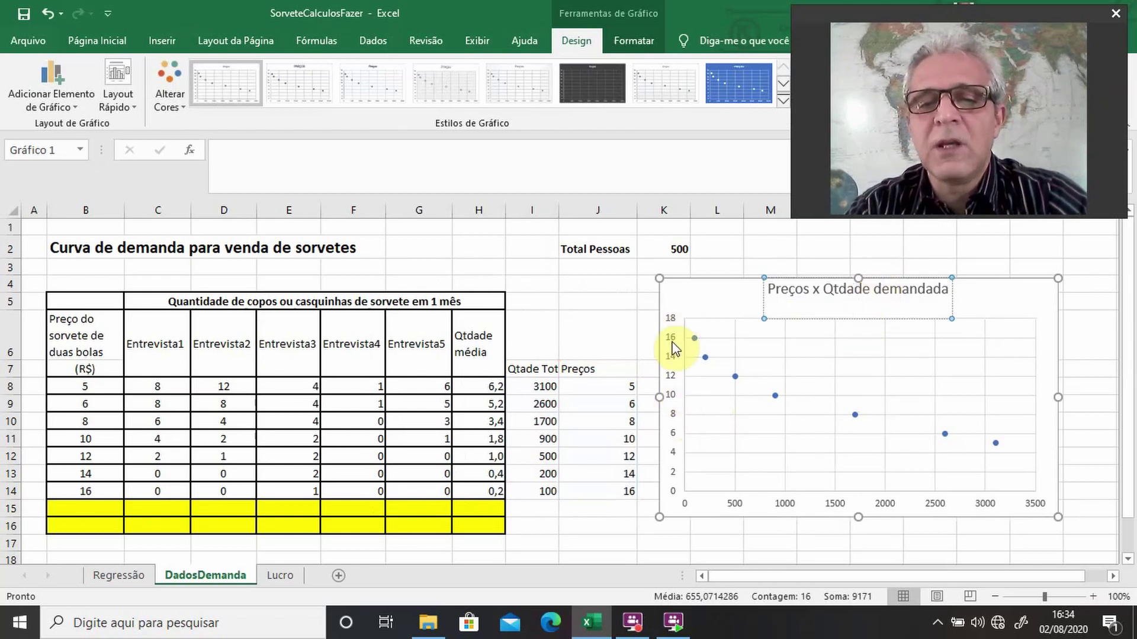
left_click(1014, 290)
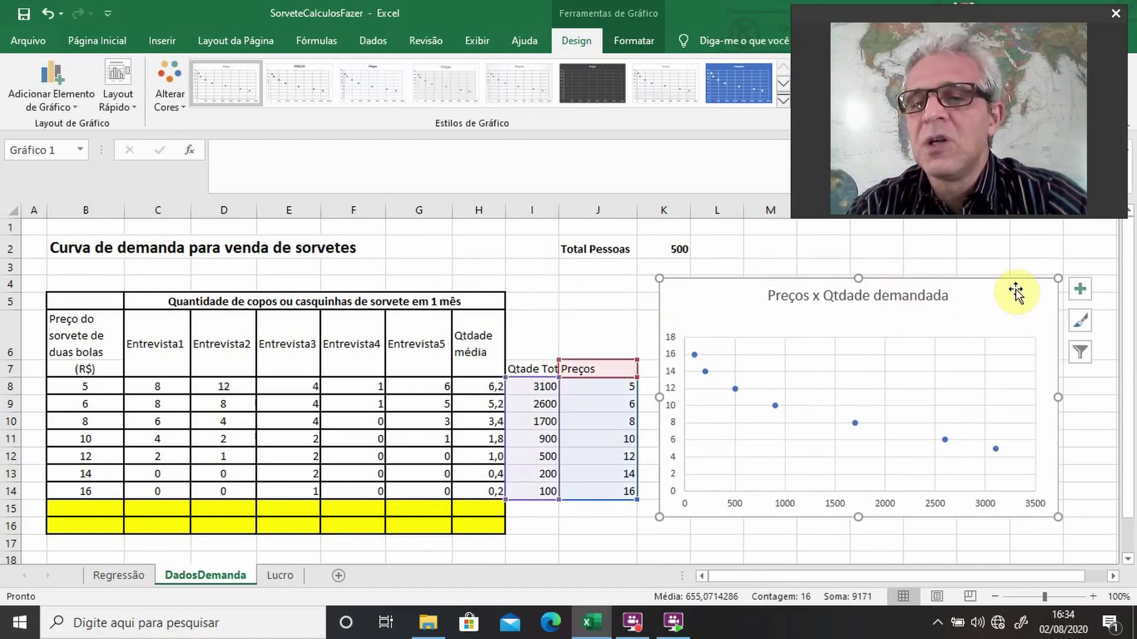
Step: Add axis titles to the scatter chart and change the vertical axis title to Preços
left_click(1082, 300)
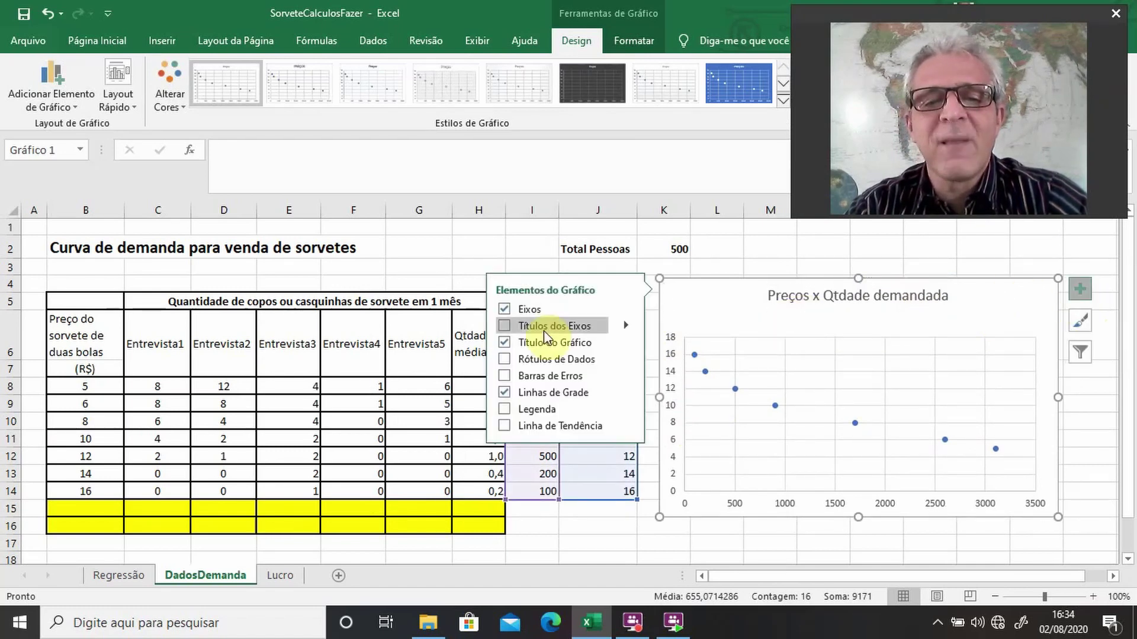
left_click(521, 327)
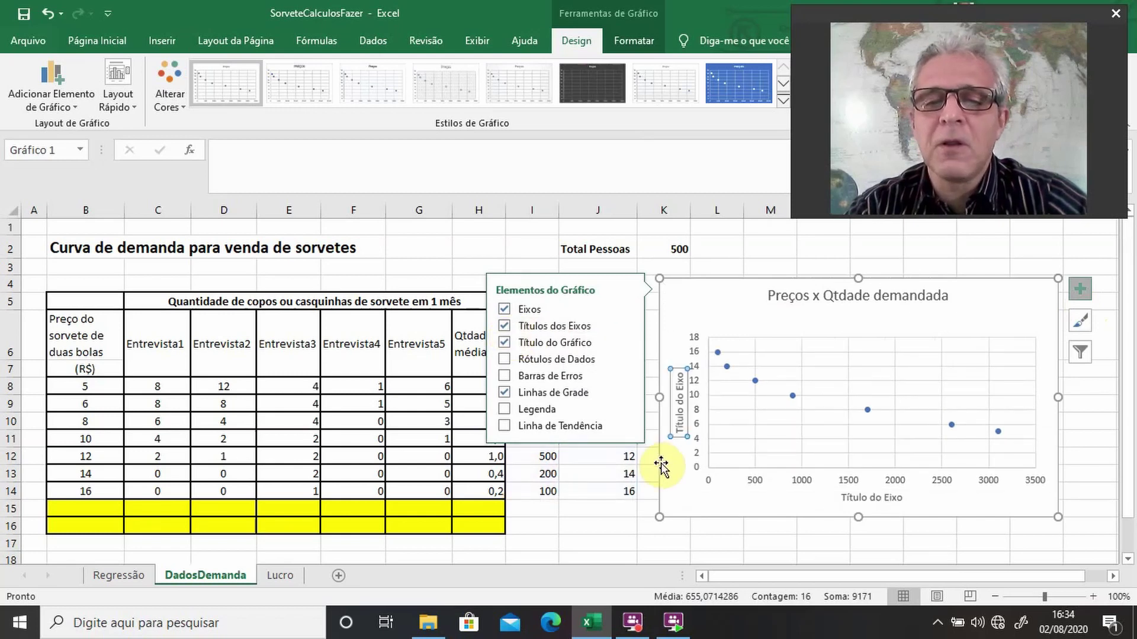
left_click(675, 436)
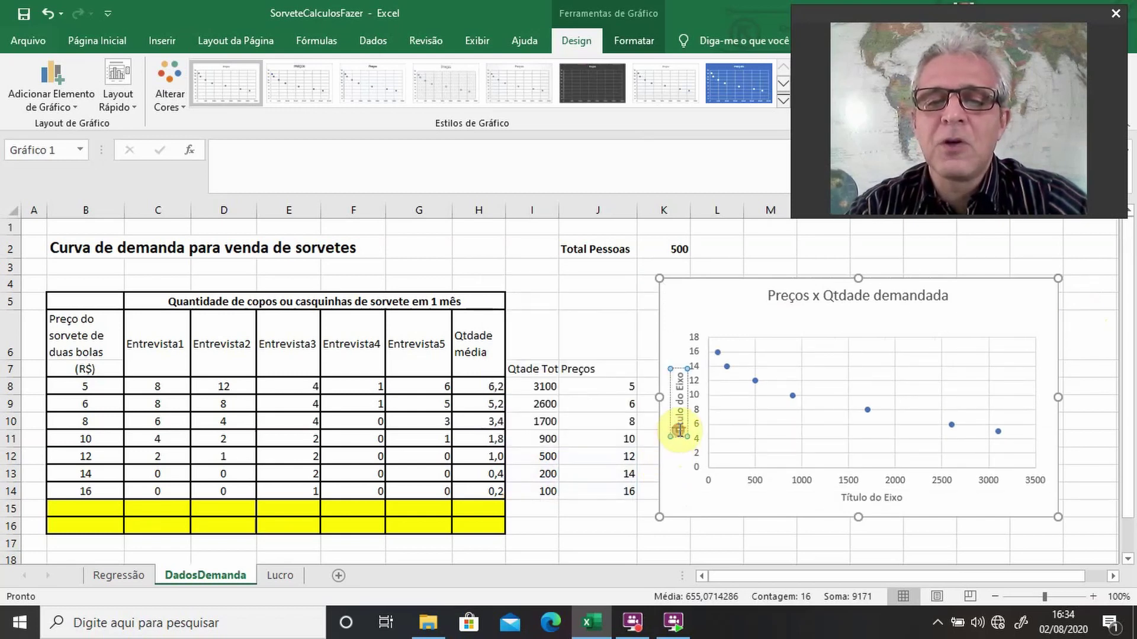
left_click(678, 430)
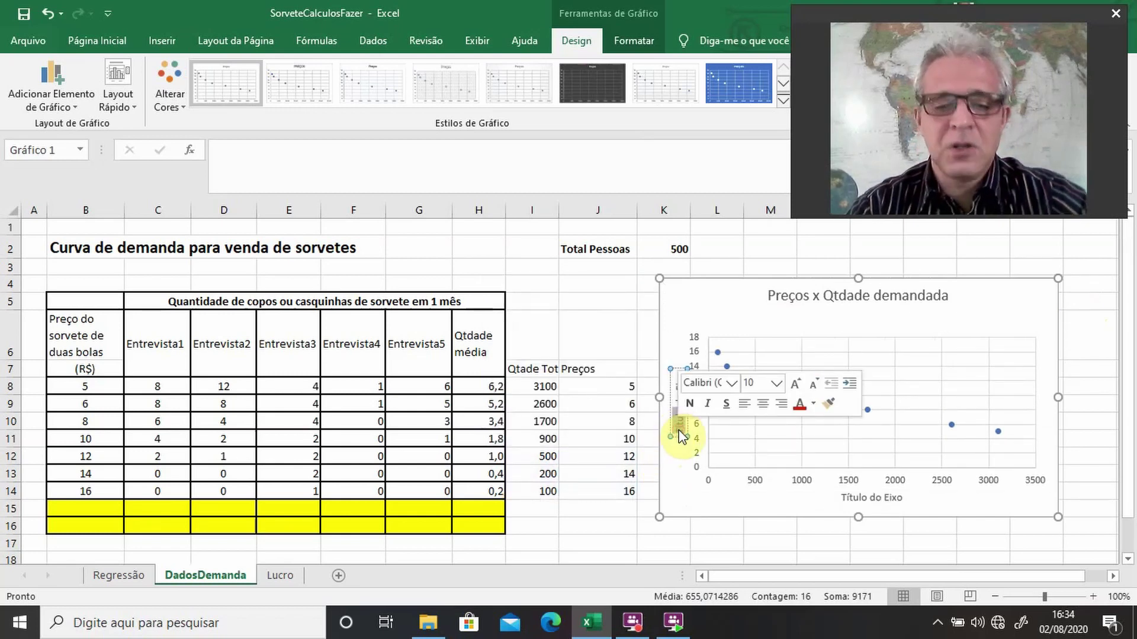
type("Preço")
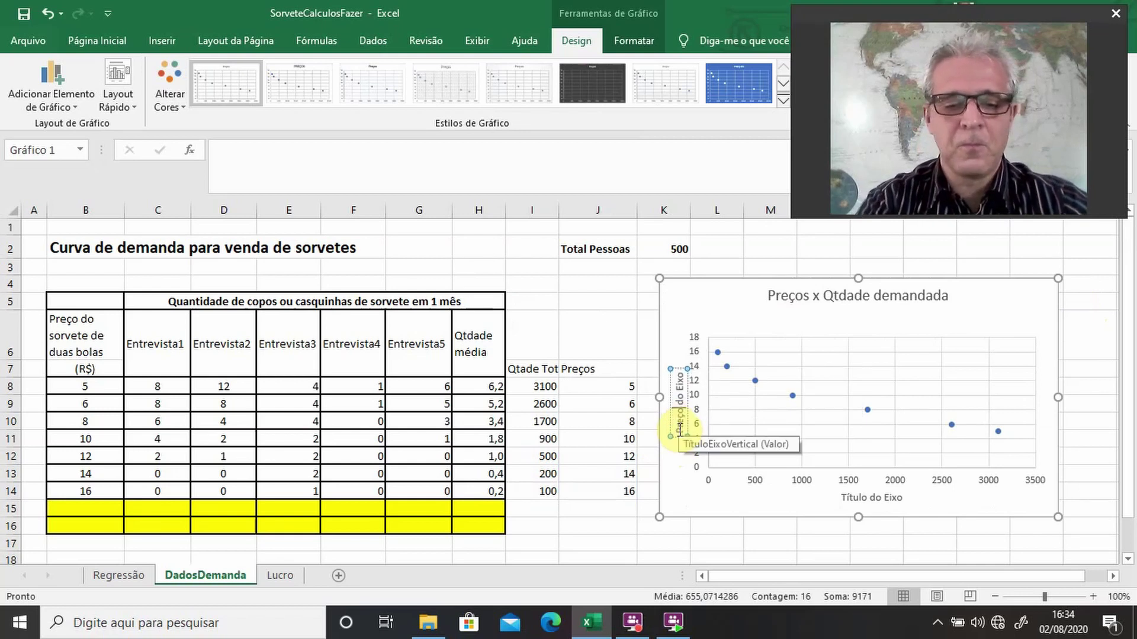
type("s")
key("Delete")
key("Delete")
key("Delete")
key("Delete")
key("Delete")
key("Delete")
key("Delete")
key("Delete")
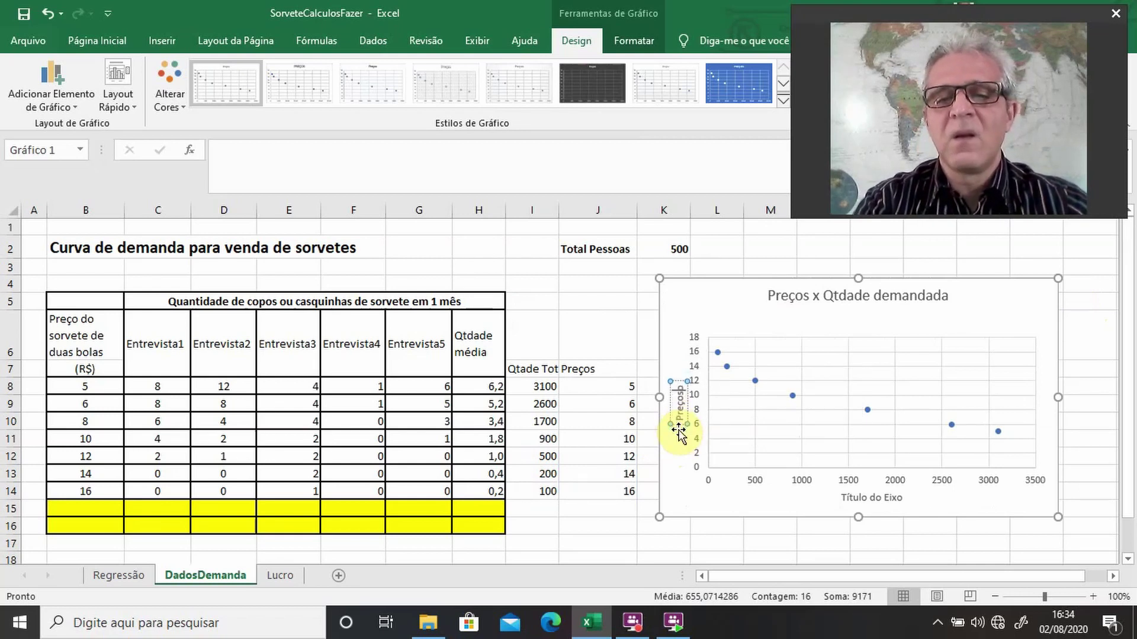
Step: Change the scatter chart's horizontal axis title to Qtadade demandada
left_click(872, 498)
double_click(875, 498)
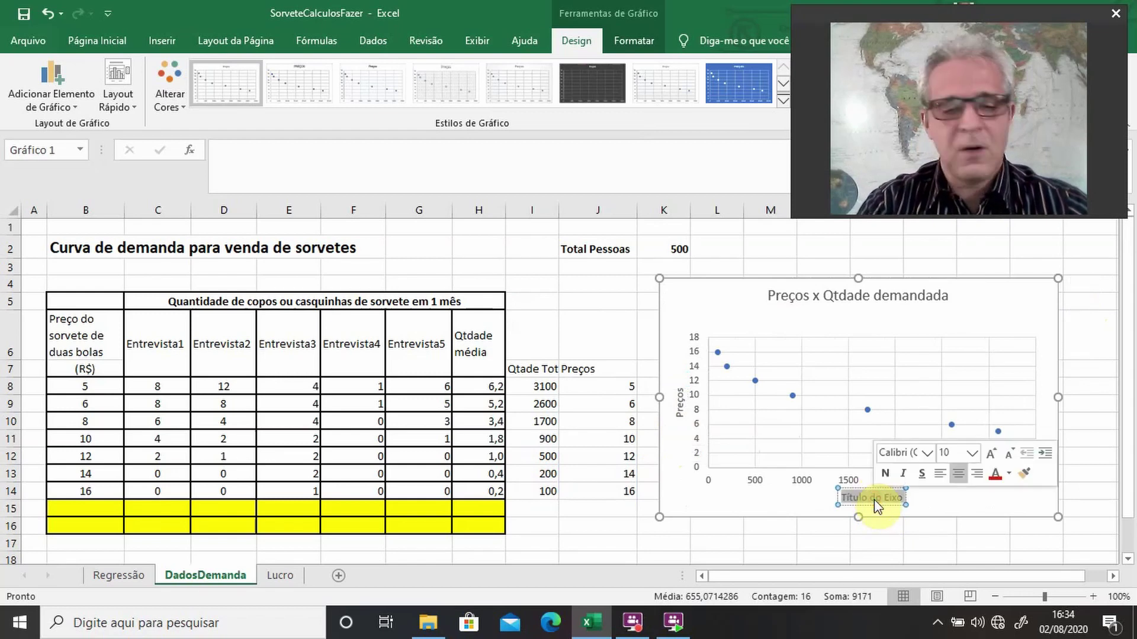
type("Qtdade")
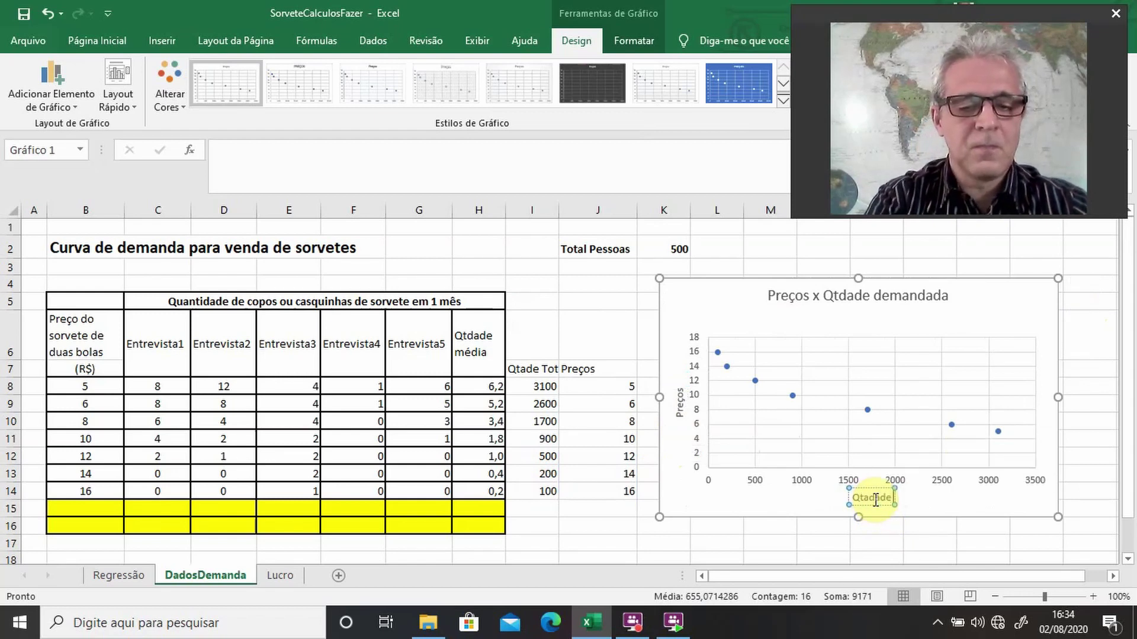
type(" demandada")
key("Return")
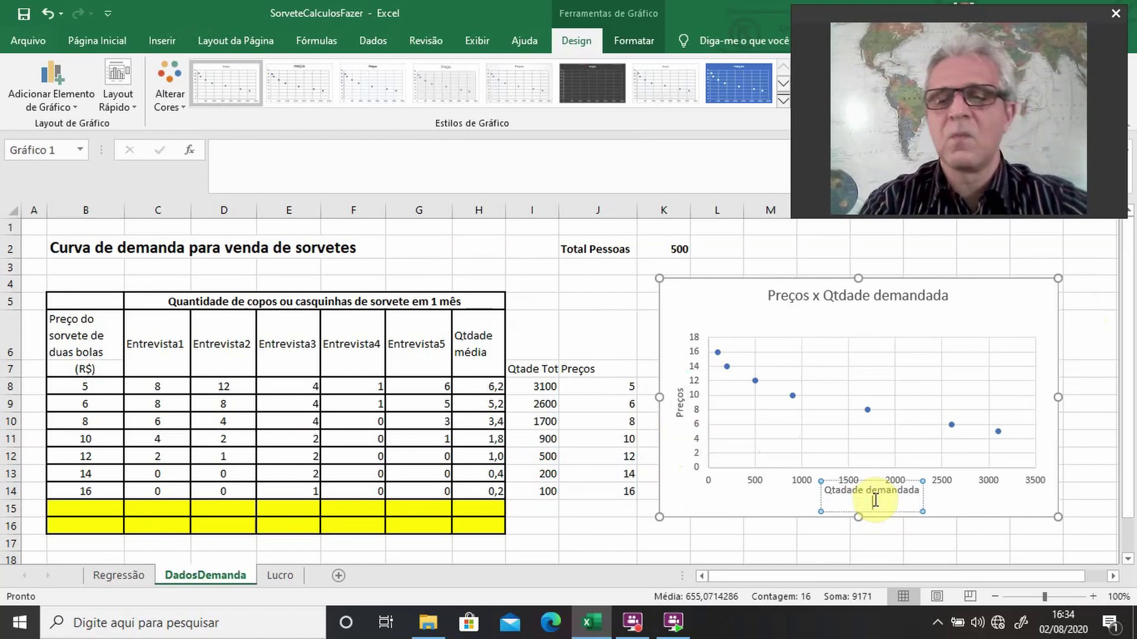
key("BackSpace")
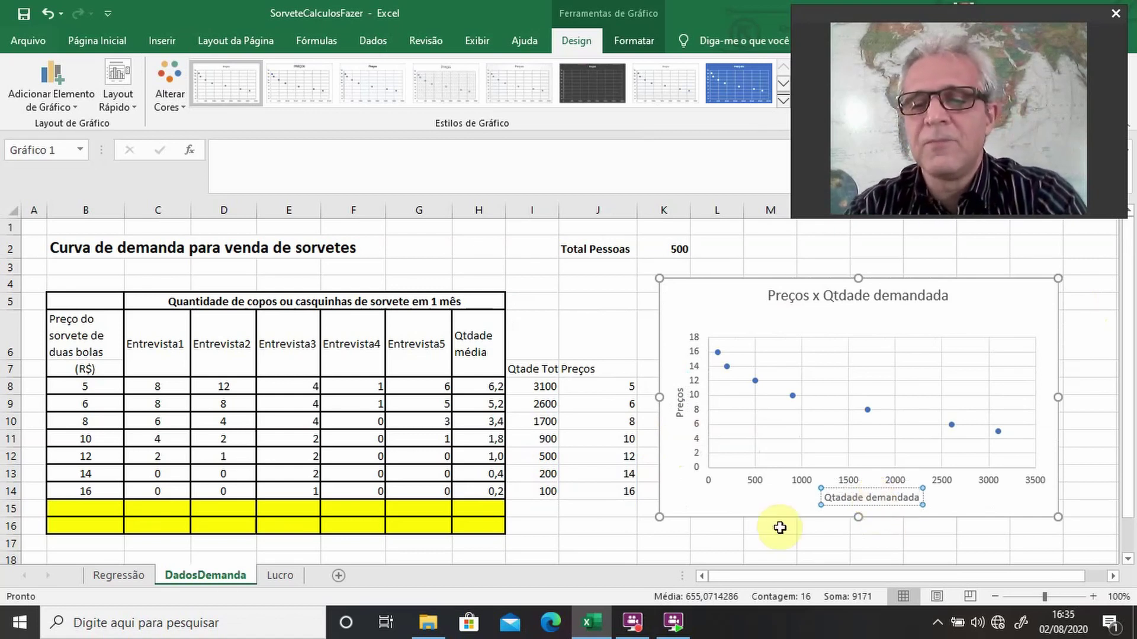
left_click(764, 540)
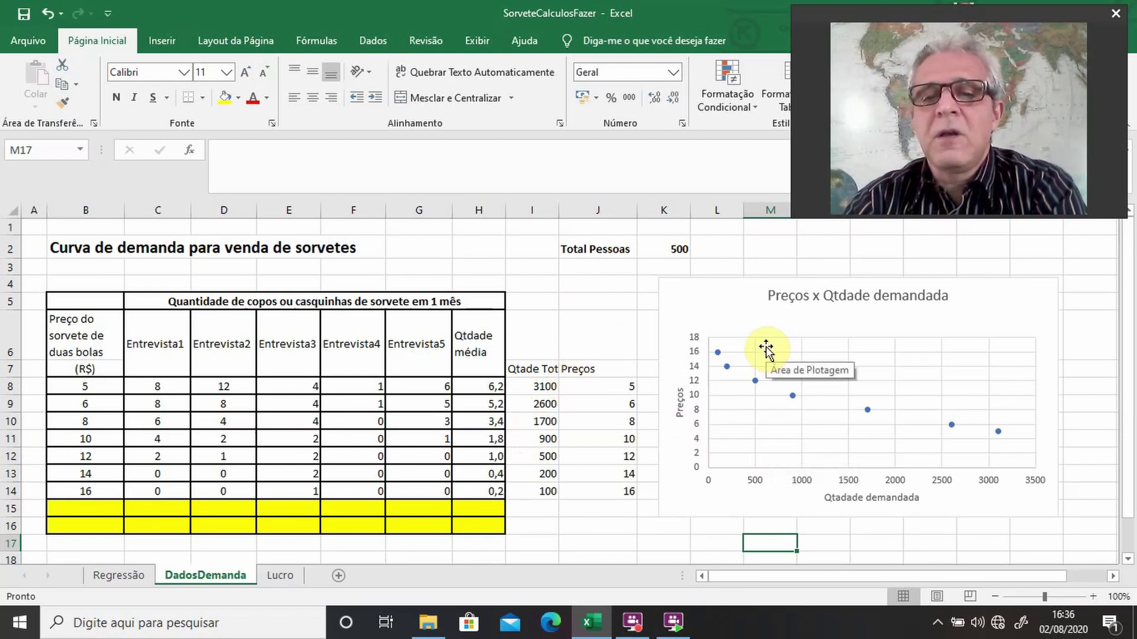
left_click(723, 368)
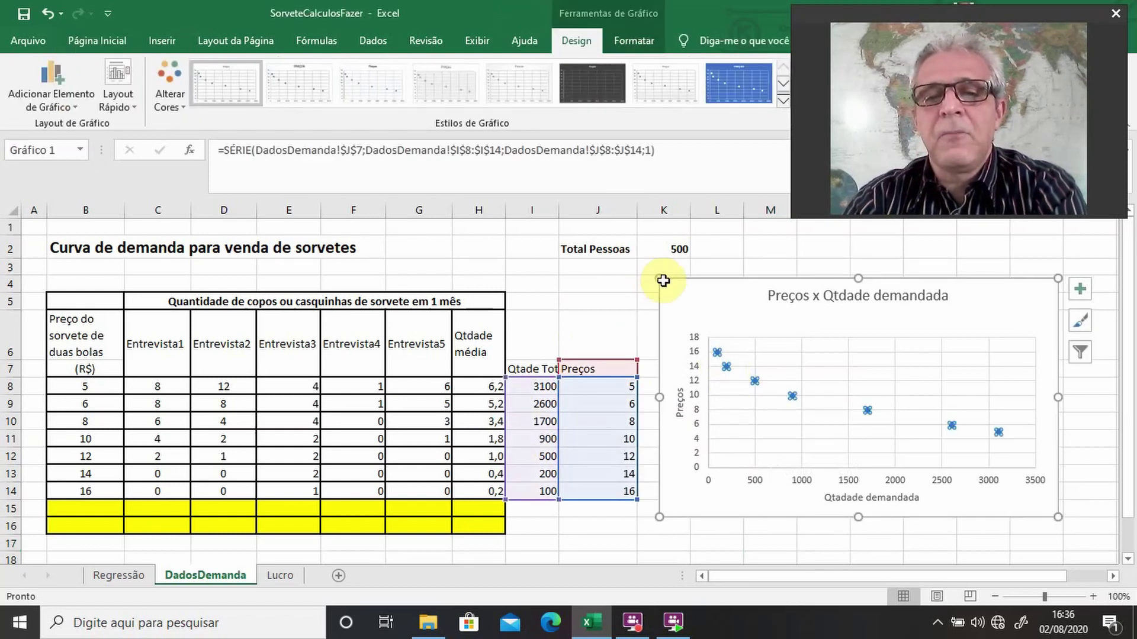
left_click(634, 298)
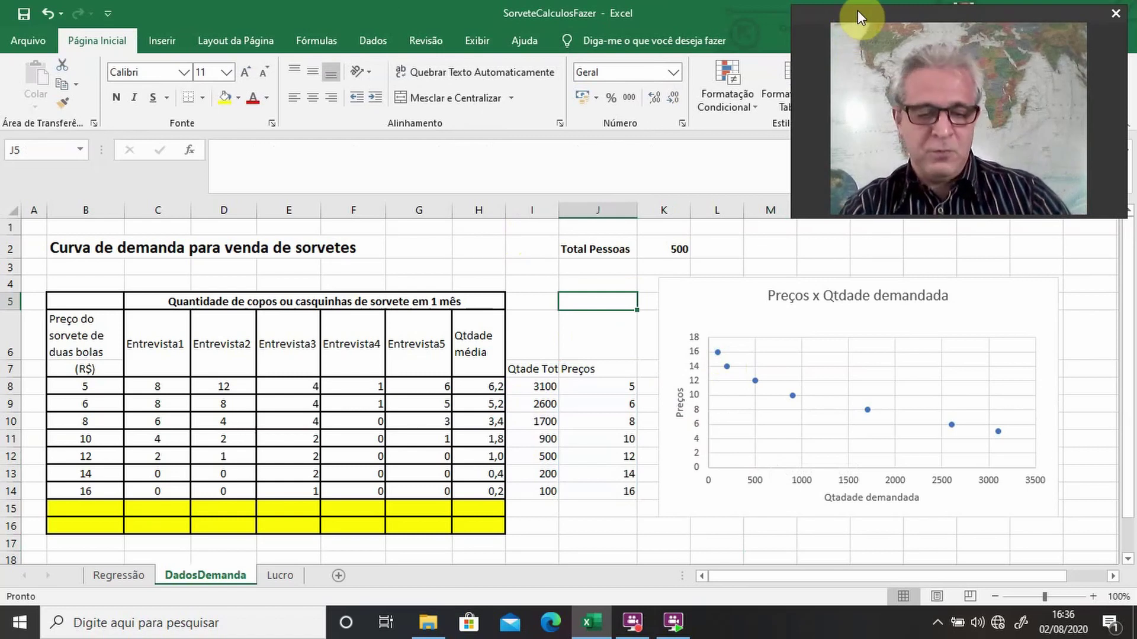
left_click_drag(857, 9, 47, 378)
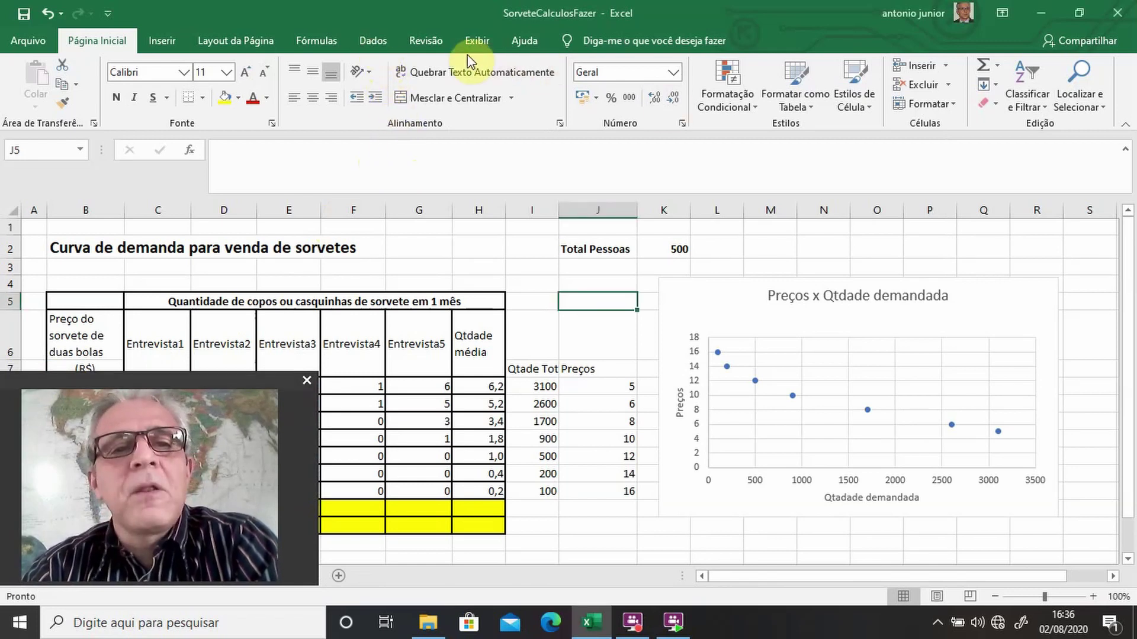
Step: Examine the add-ins list in the program options for the Ferramentas de Análise add-in, then close the options
left_click(382, 41)
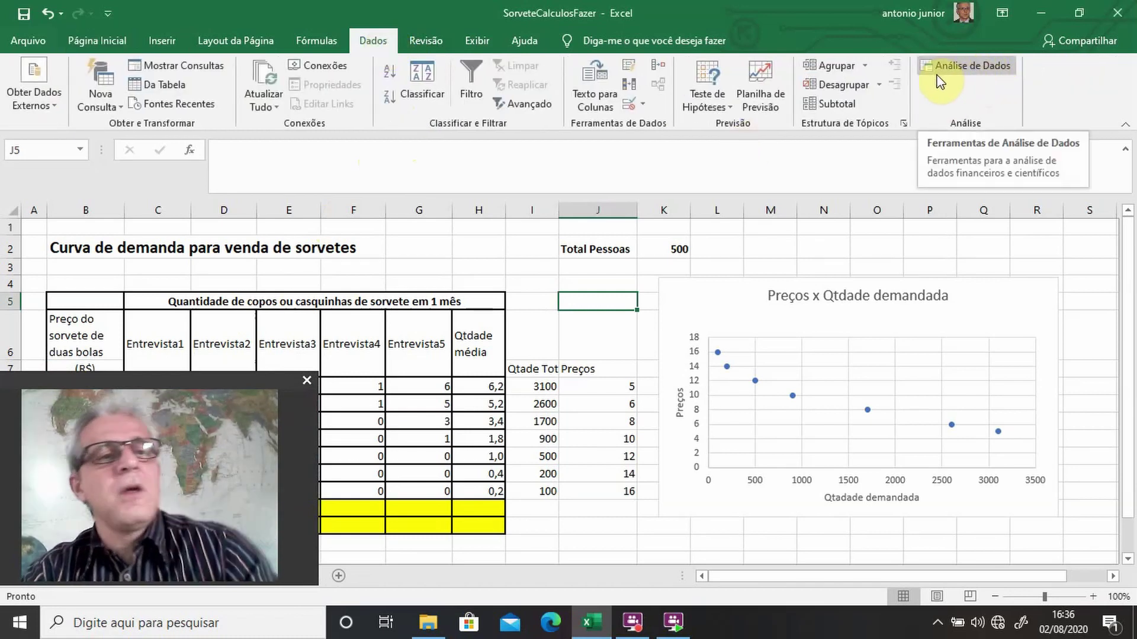
left_click(30, 43)
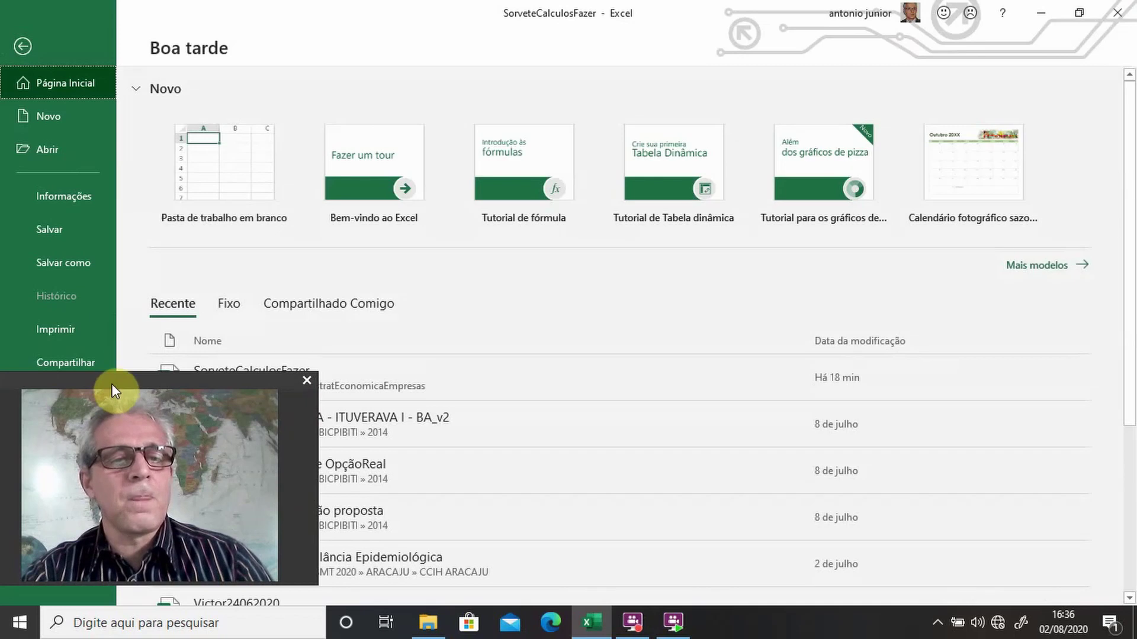
left_click_drag(111, 384, 680, 426)
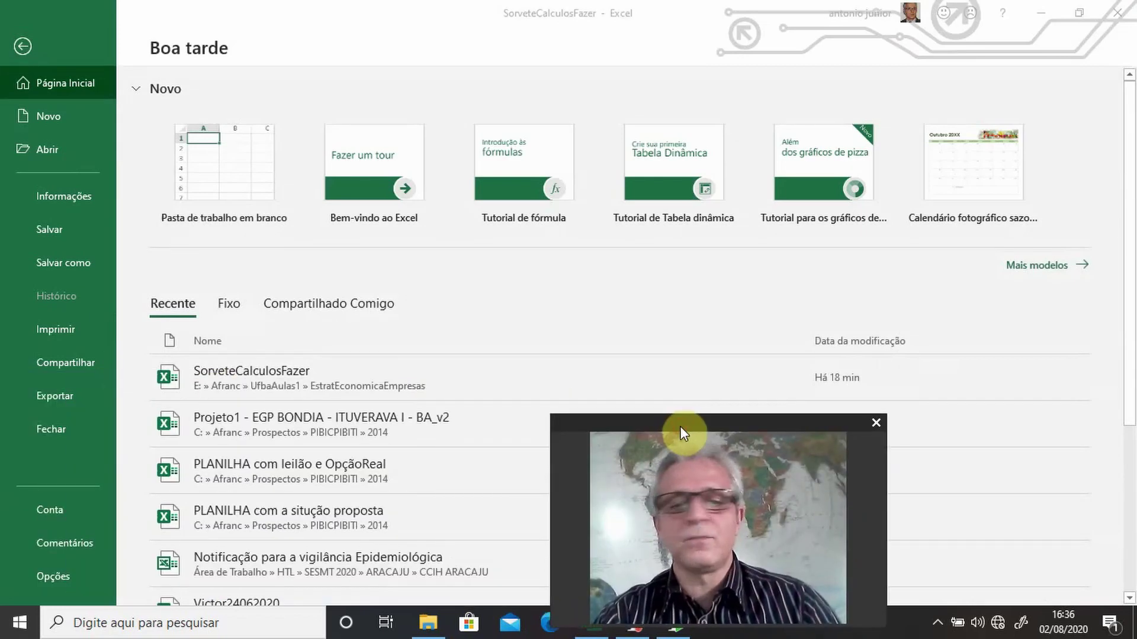
left_click(30, 581)
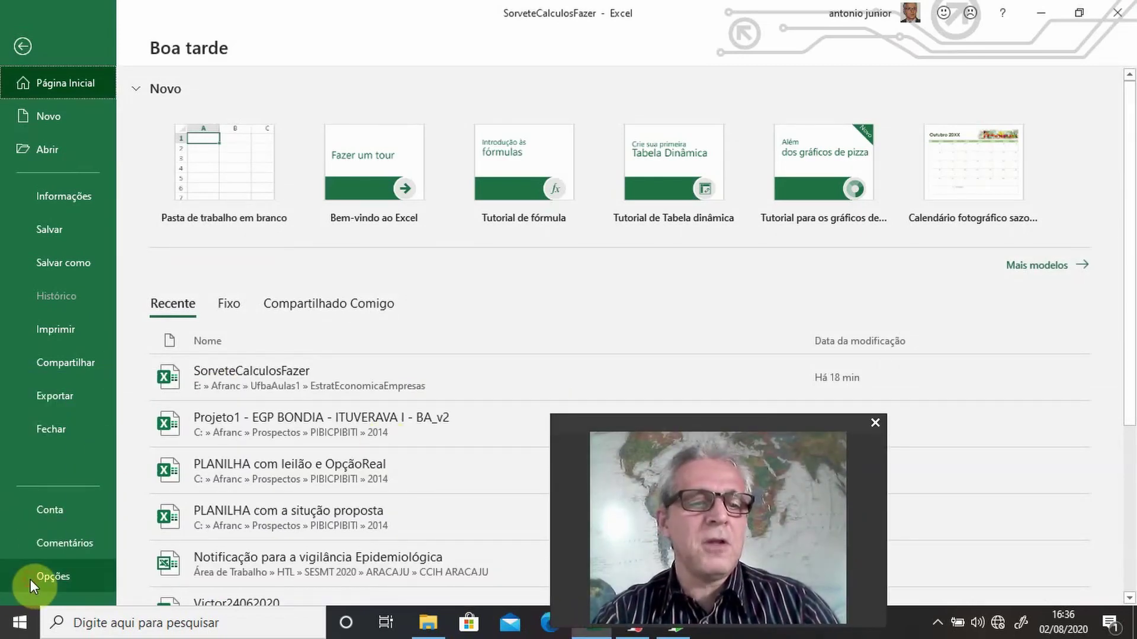
left_click(30, 579)
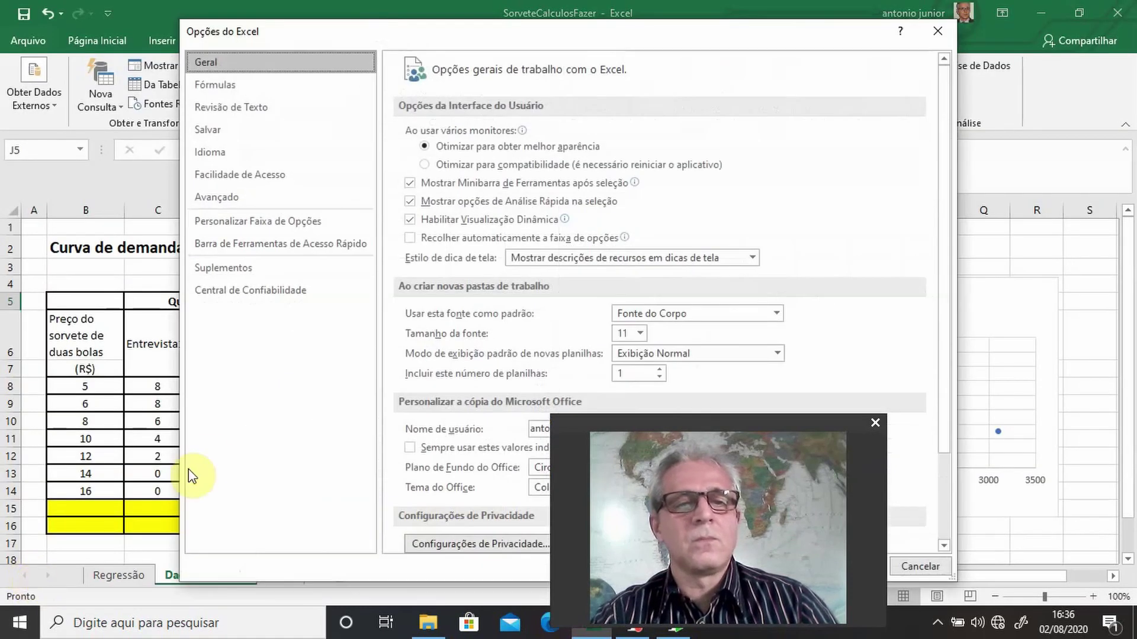
left_click(266, 270)
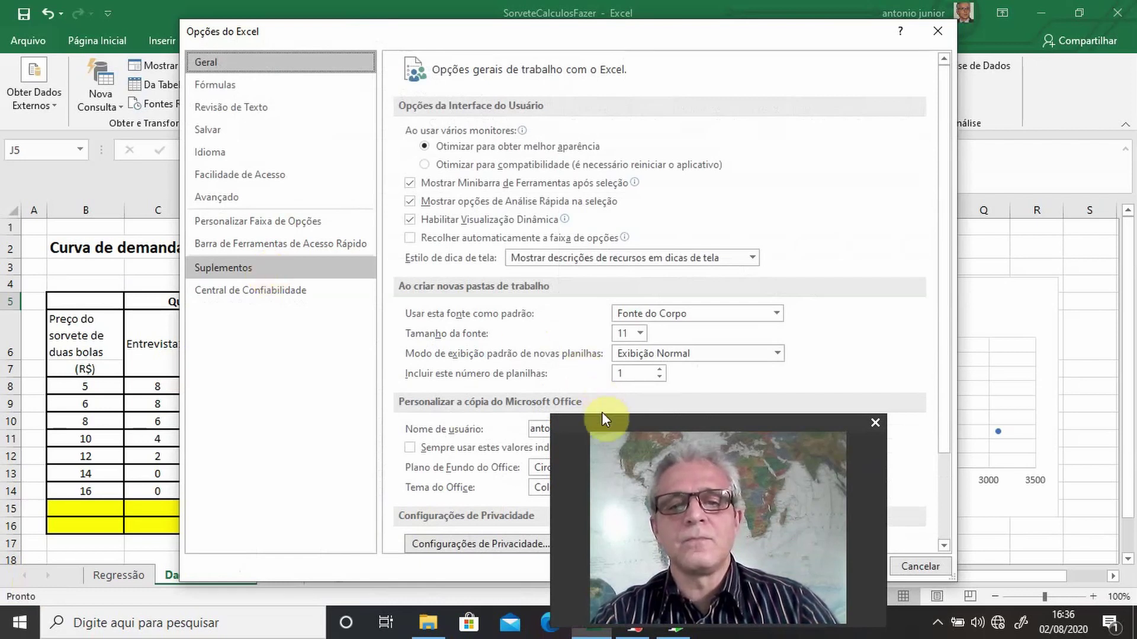
left_click_drag(602, 420, 840, 378)
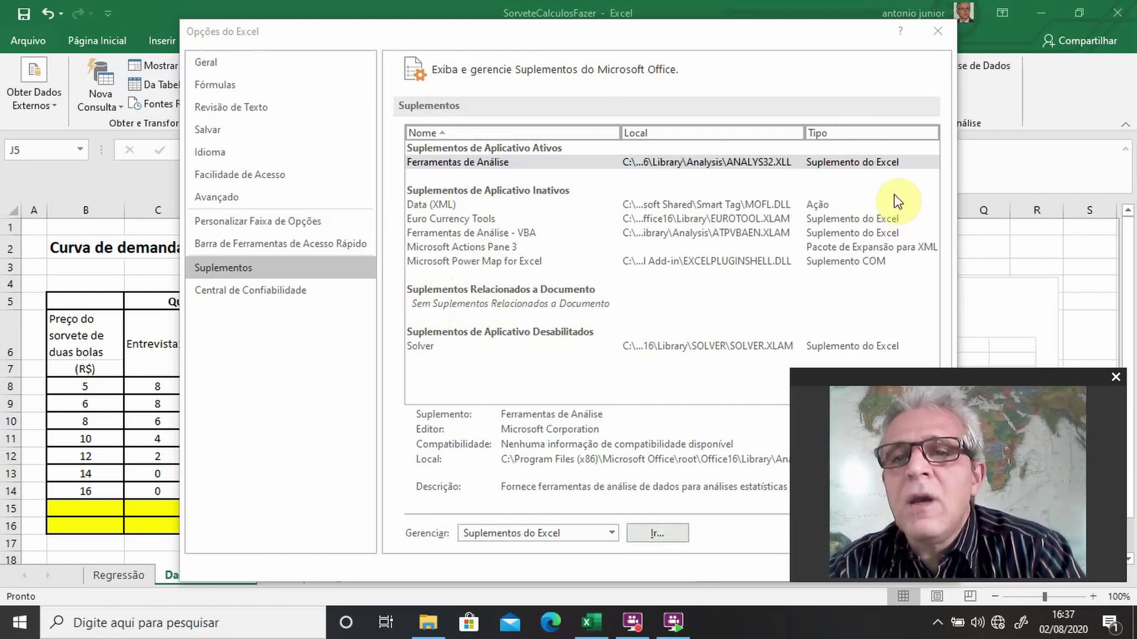
left_click(937, 33)
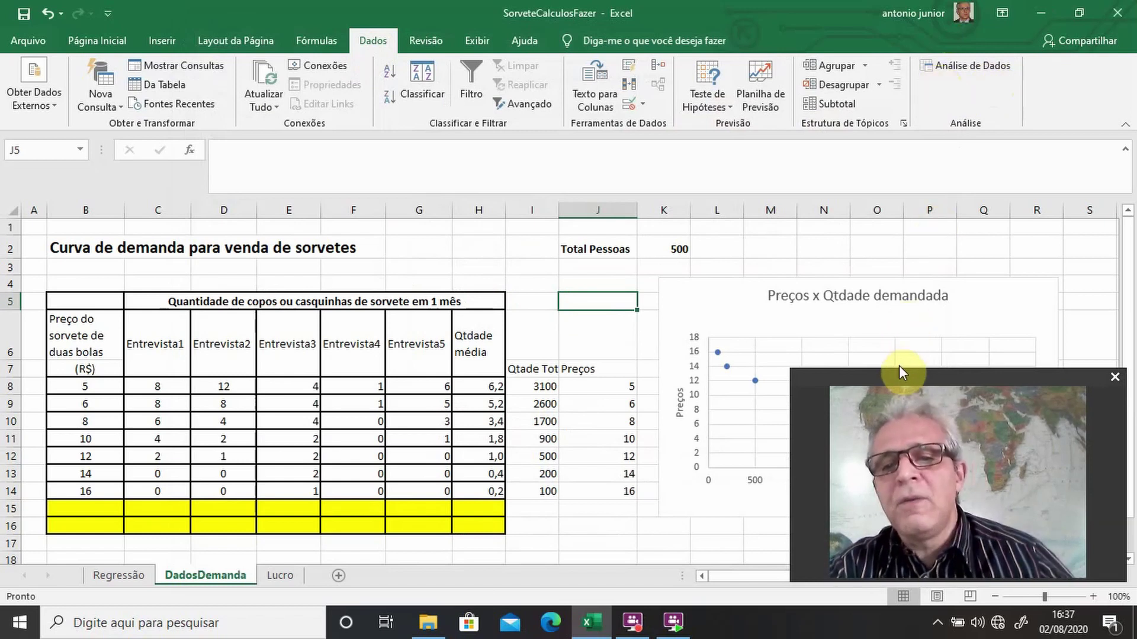
Step: Start the Regressão tool from the data analysis tools and move its dialog clear of the quantity and price columns
left_click_drag(898, 373, 89, 432)
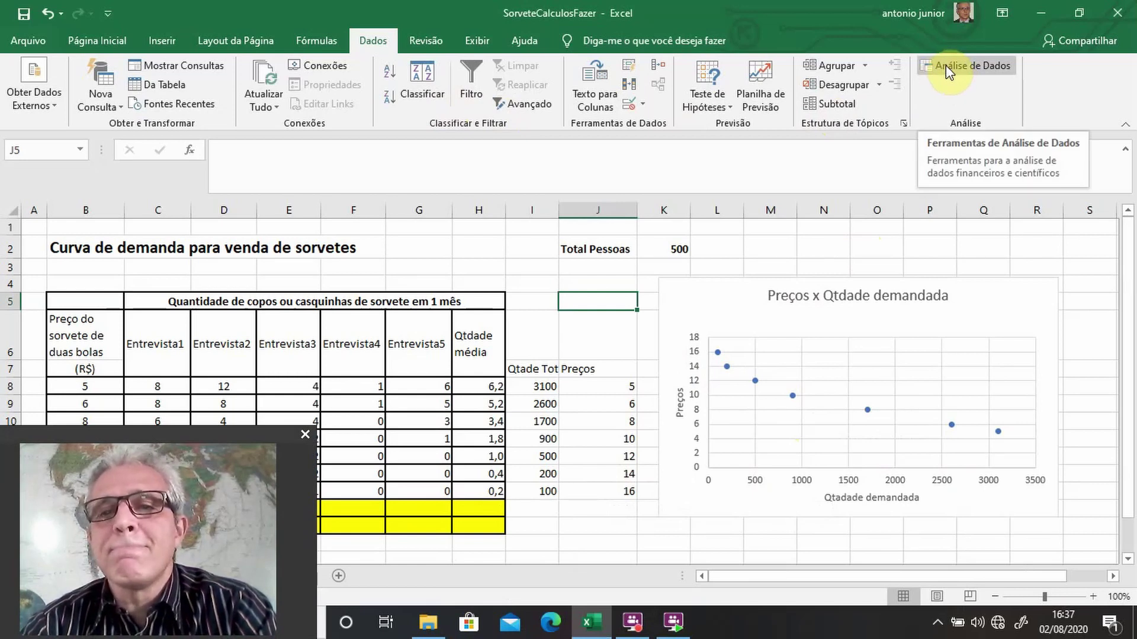
left_click(946, 66)
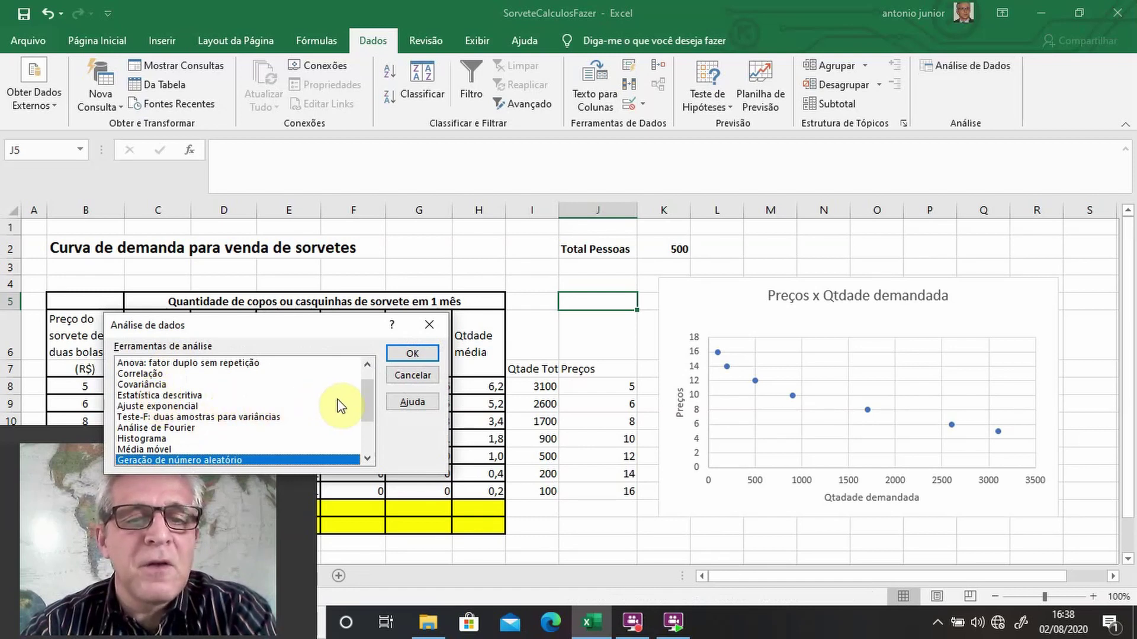
left_click_drag(365, 398, 367, 413)
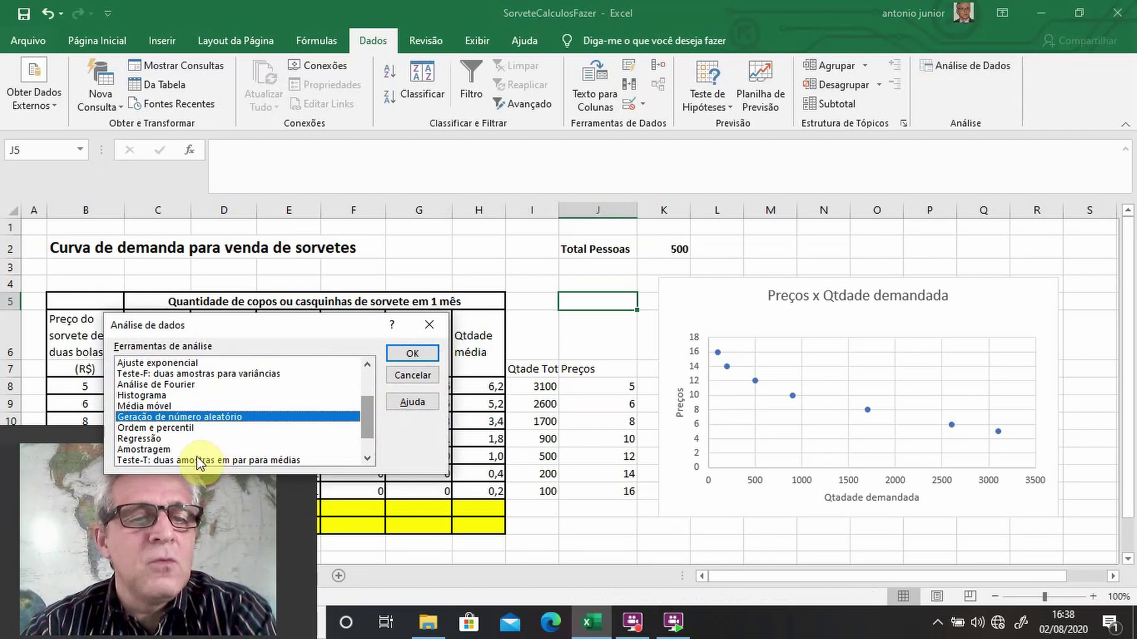
left_click(160, 440)
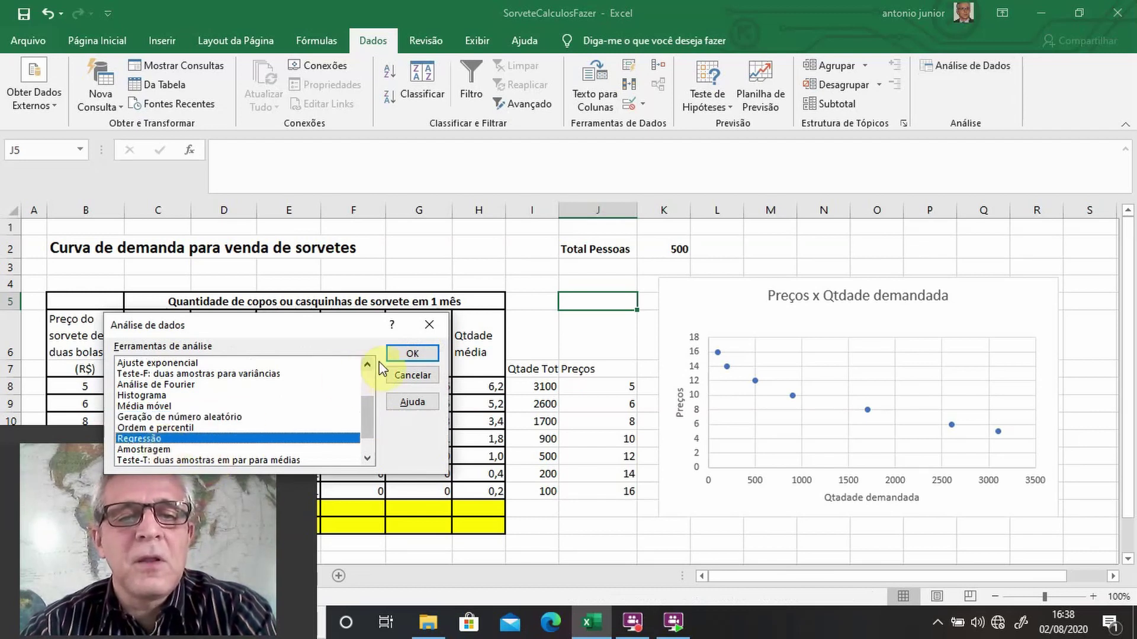
left_click(396, 355)
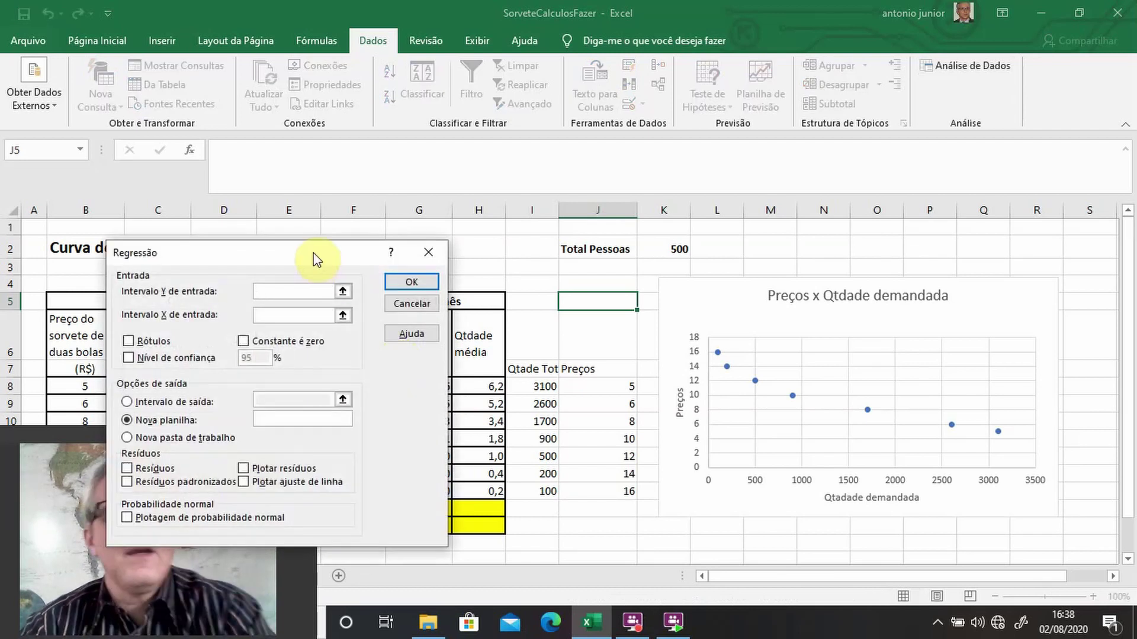
left_click_drag(314, 255, 864, 82)
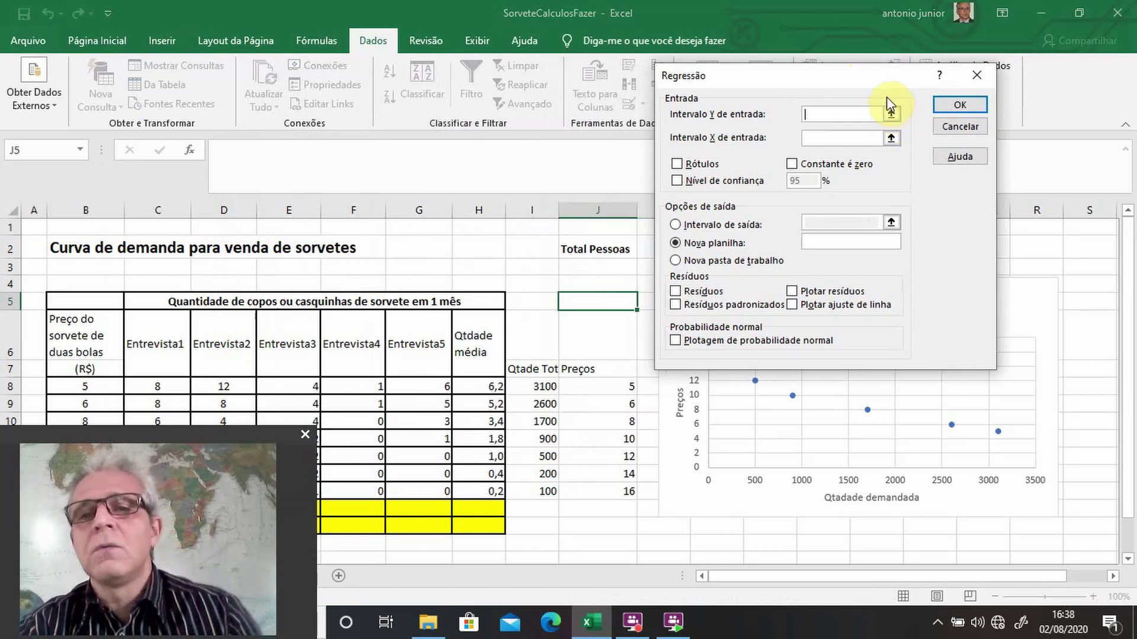
left_click_drag(878, 77, 913, 67)
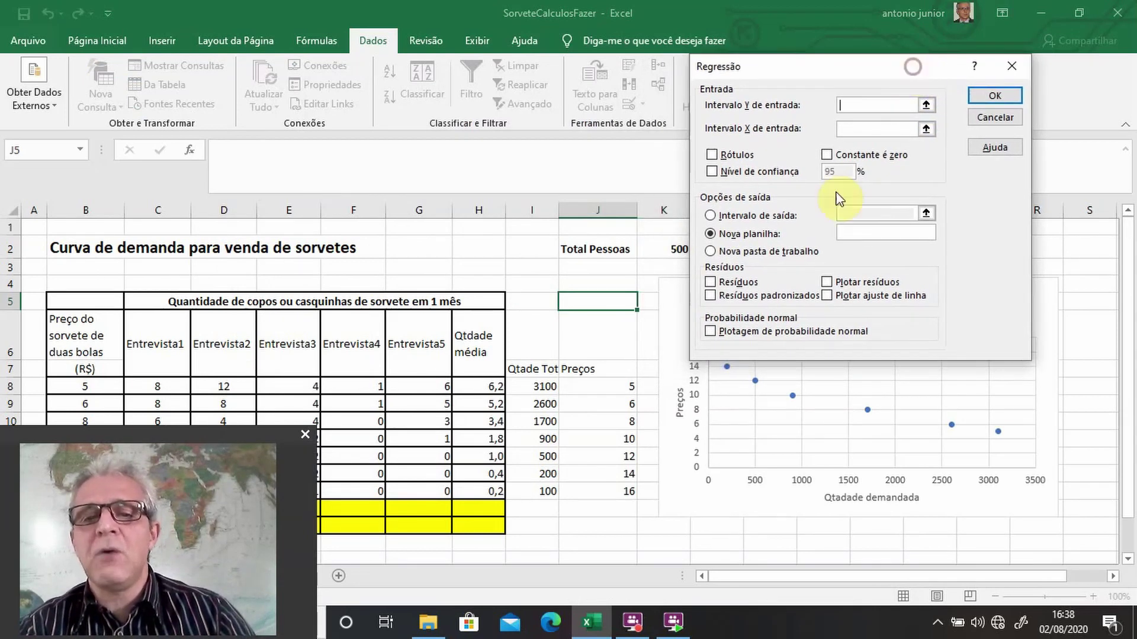
Step: Set the regression's Y input range to $J$8:$J$14 and X input range to $I$8:$I$14, and output the results to a new worksheet
left_click(927, 106)
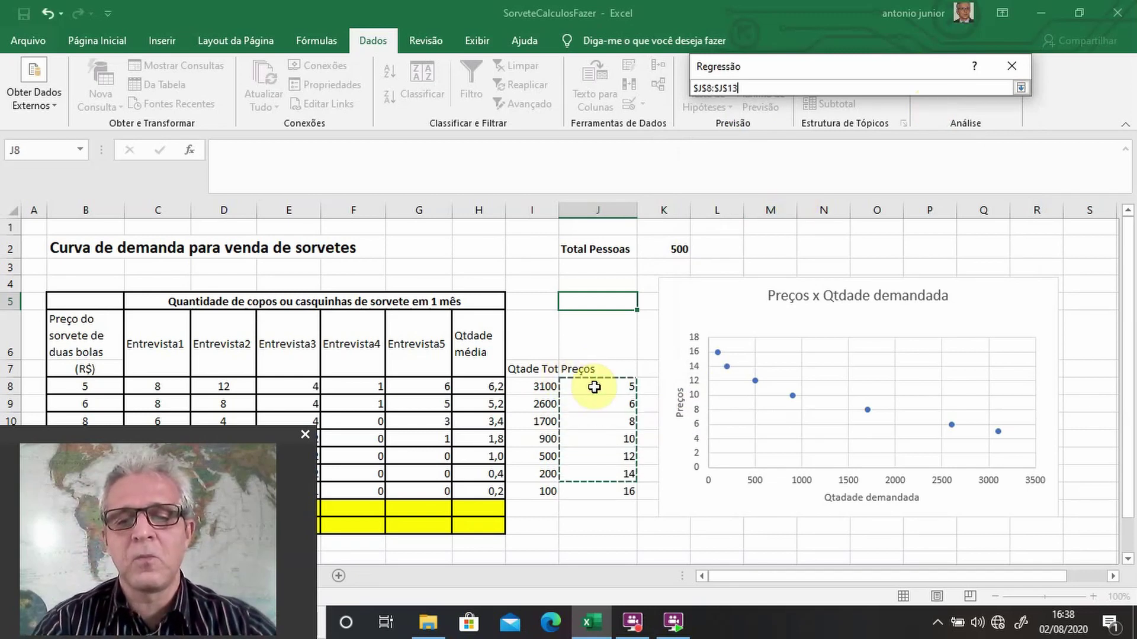
left_click(1021, 89)
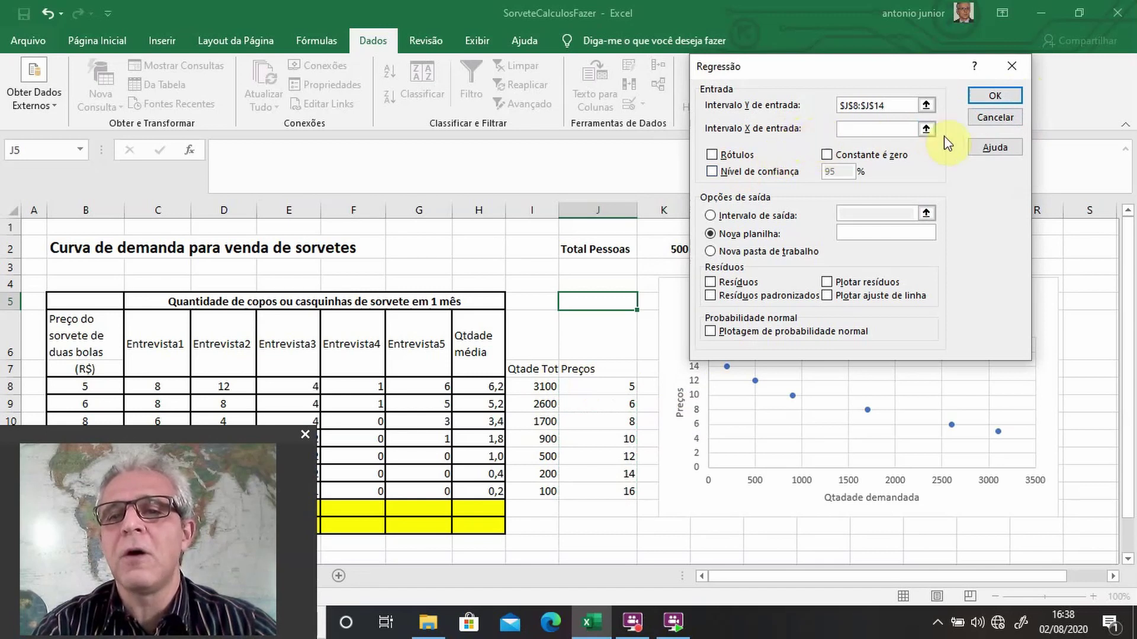
left_click(926, 130)
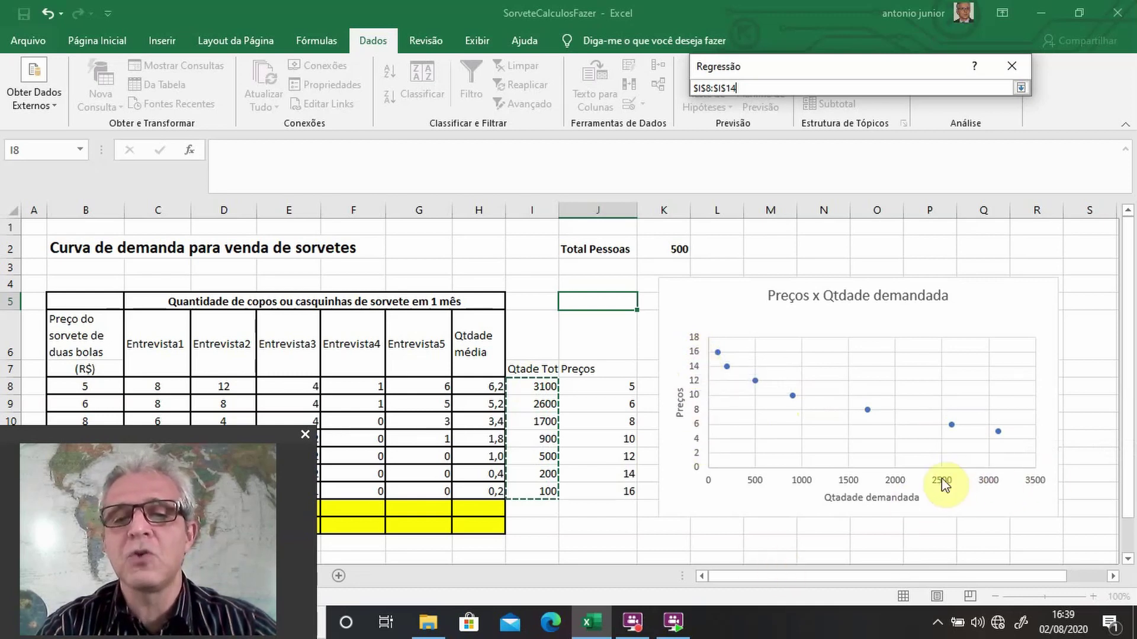
left_click(1021, 88)
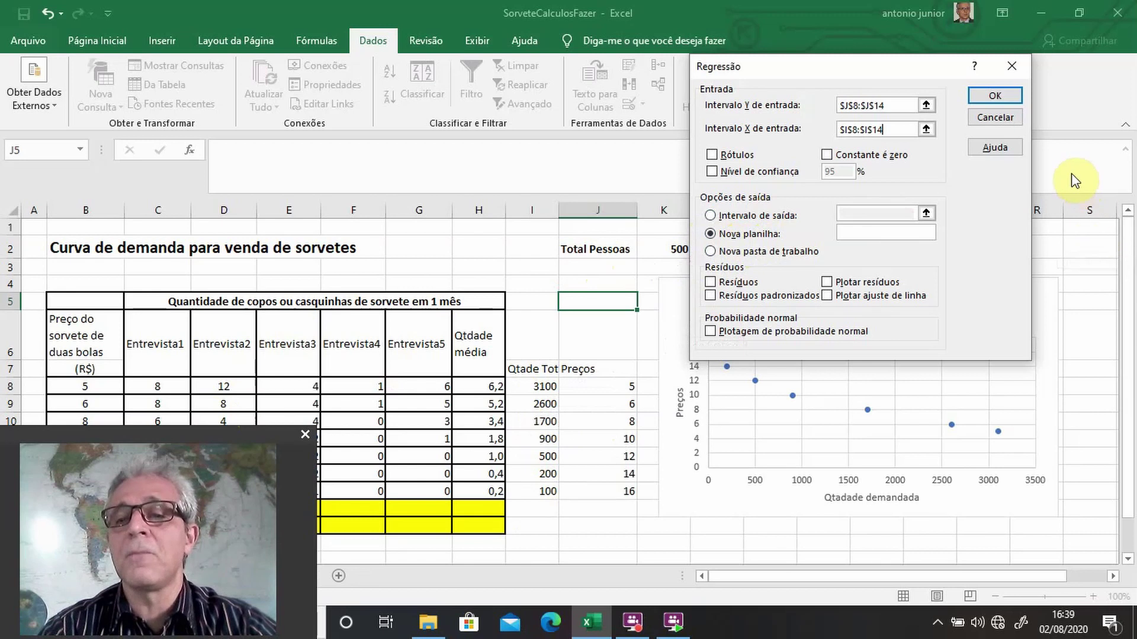
left_click(994, 95)
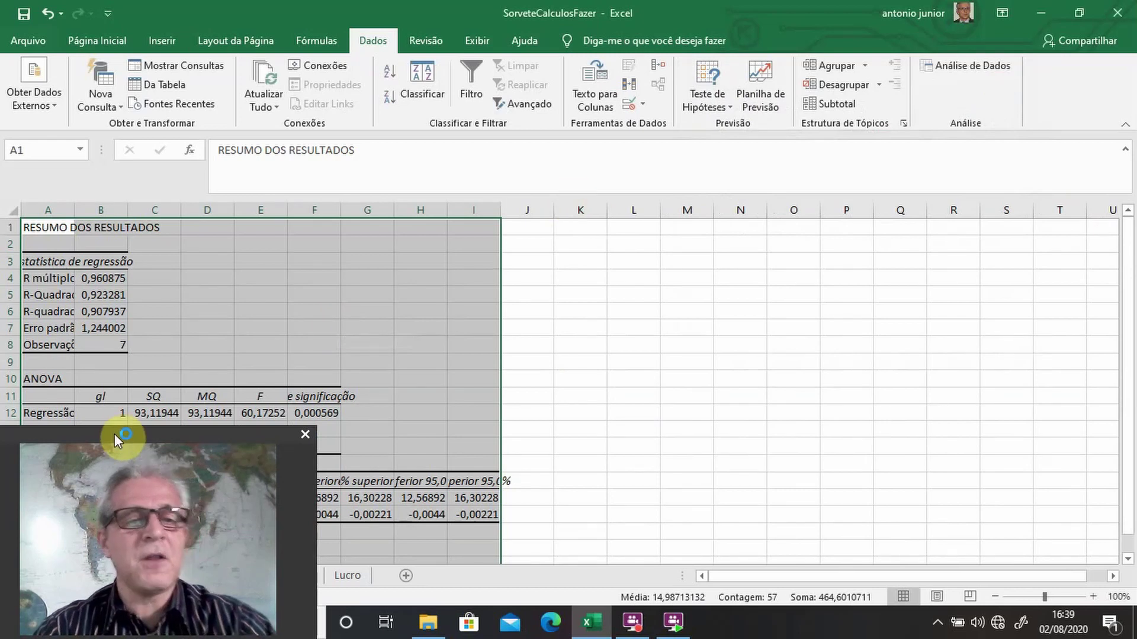
mouse_move(120, 433)
left_mouse_down()
mouse_move(613, 453)
mouse_move(855, 368)
mouse_move(978, 388)
mouse_move(971, 381)
left_mouse_up()
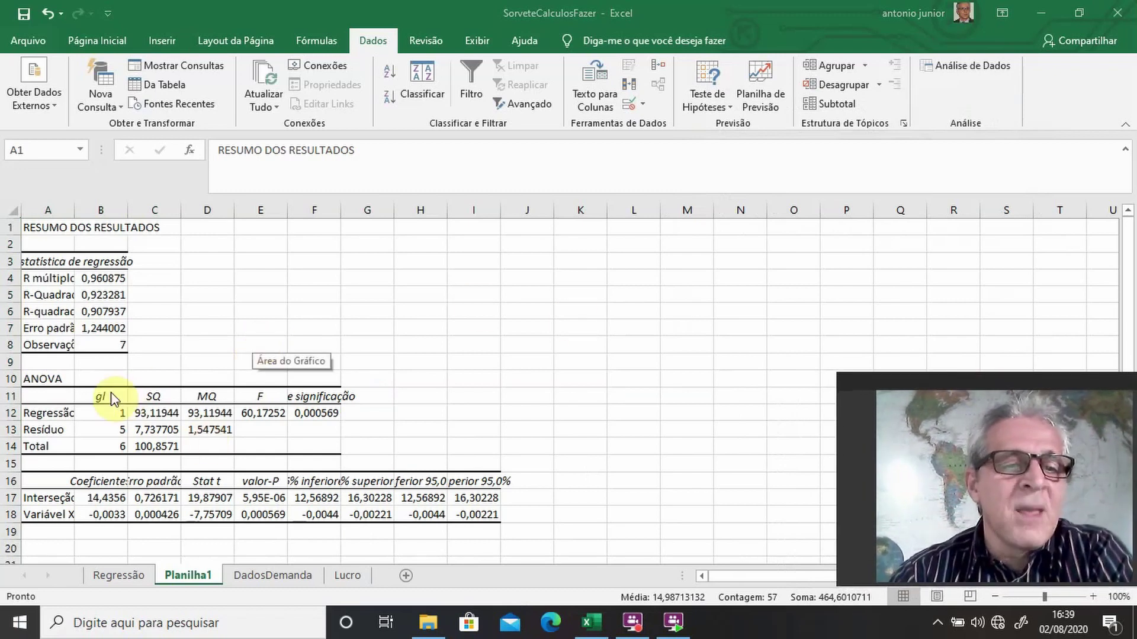
Step: Widen column A to fit its labels and fill the intercept and X variable coefficient cells A17:B18 with yellow
left_click(92, 499)
left_click(66, 499)
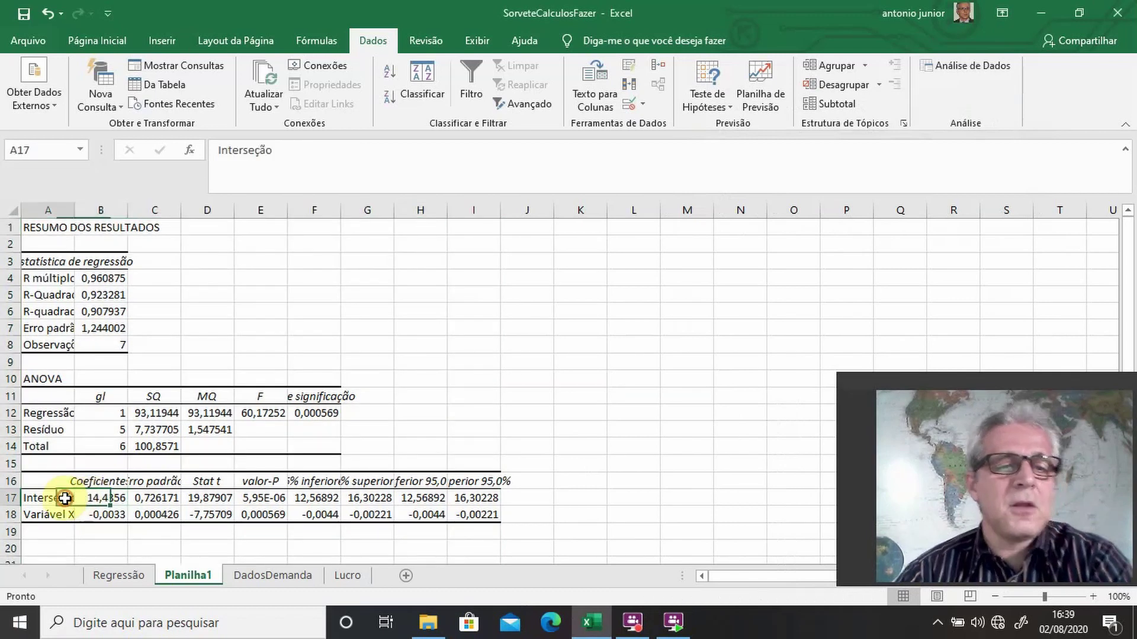
key("shift+Down")
key("shift+Right")
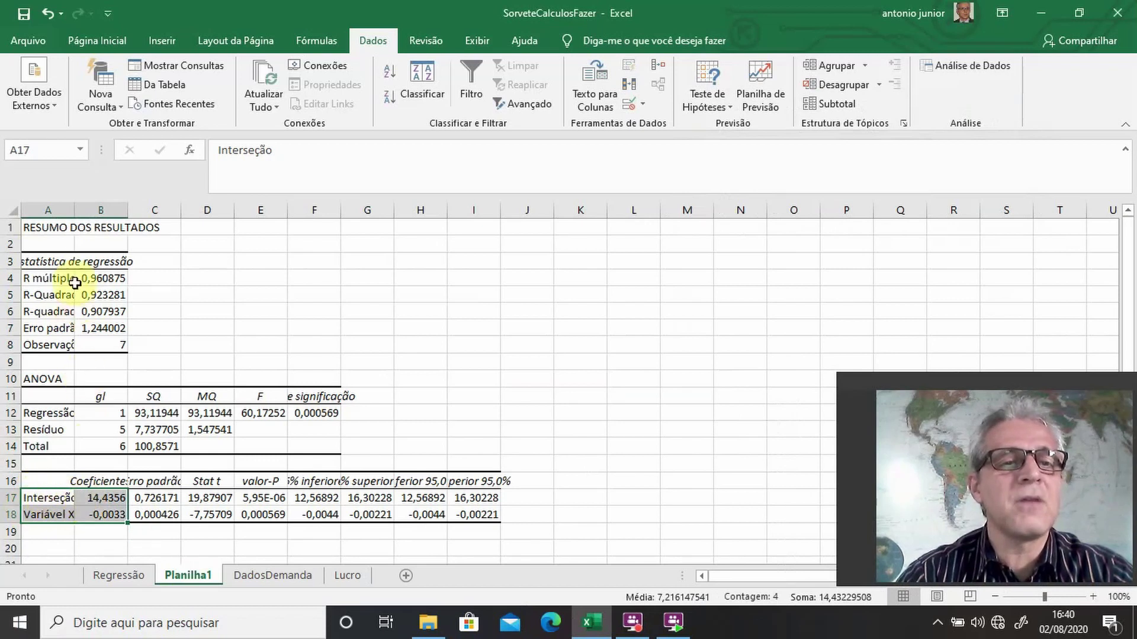
double_click(73, 210)
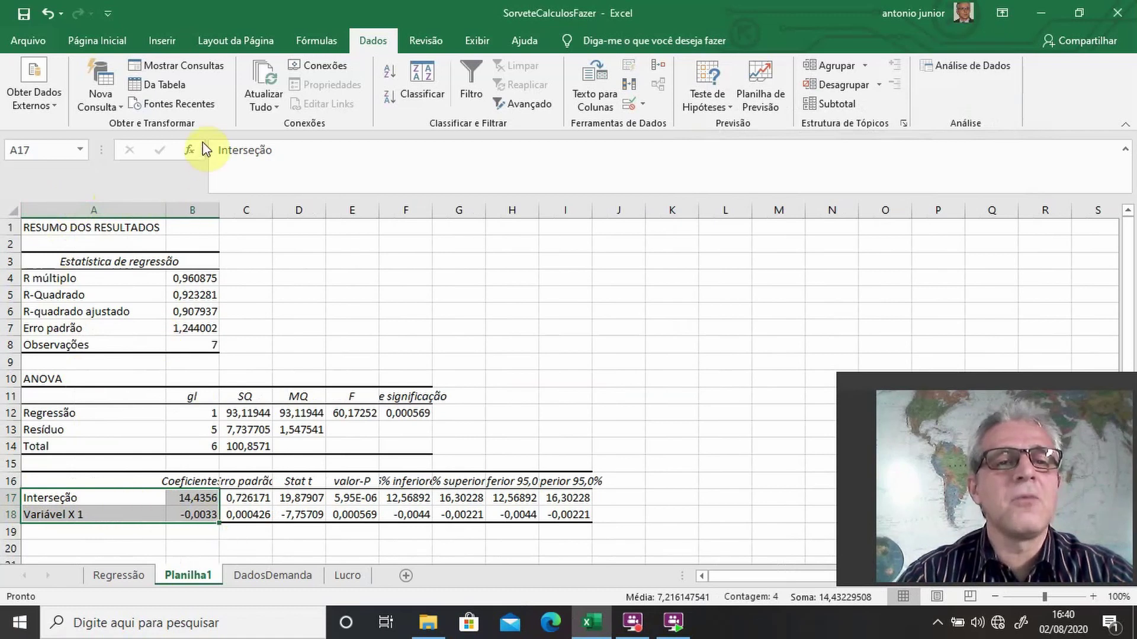
left_click(98, 42)
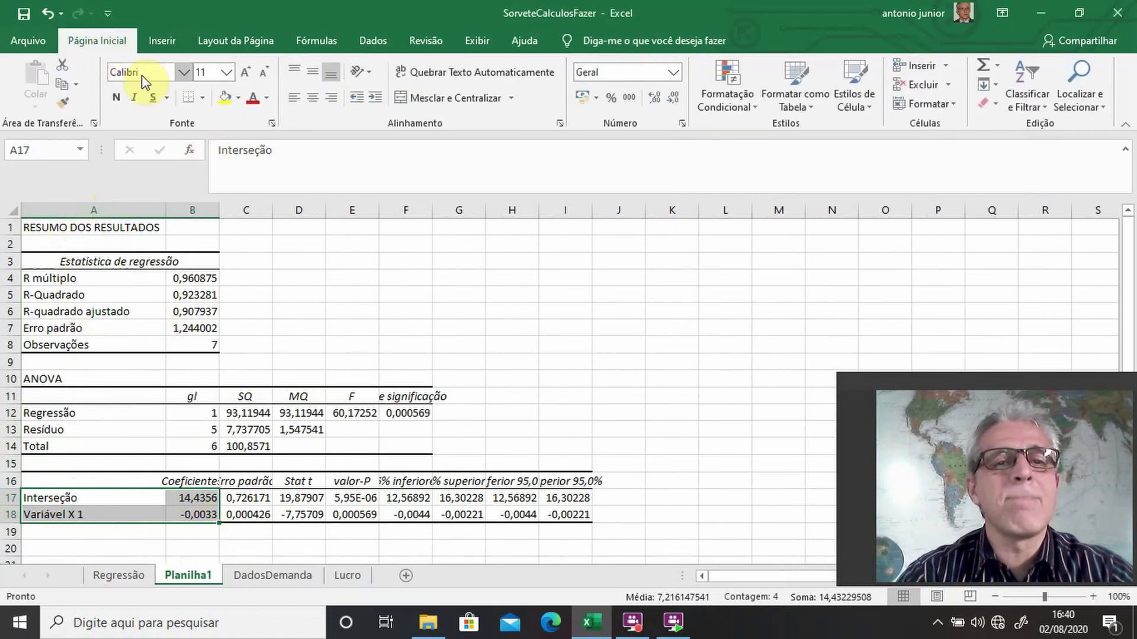
left_click(225, 98)
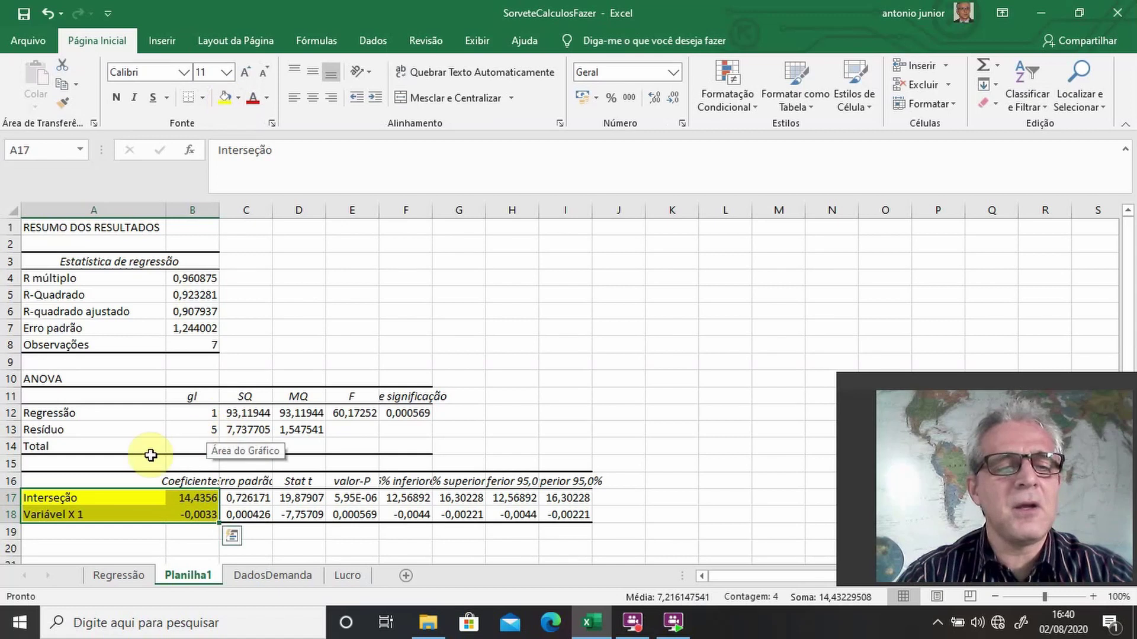
left_click(185, 500)
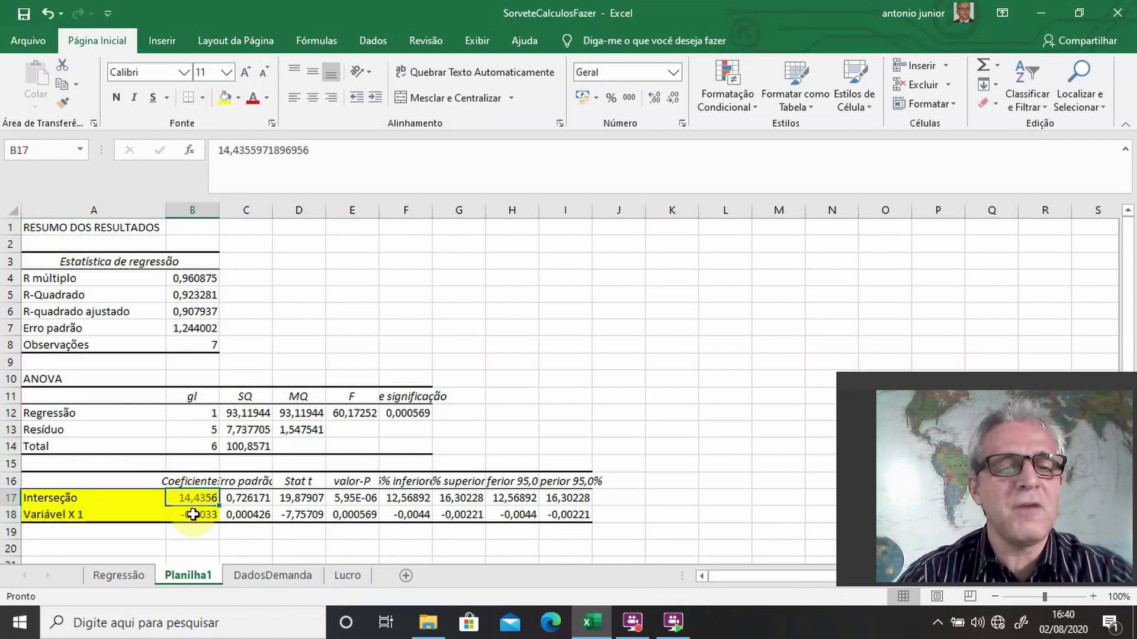
left_click(193, 515)
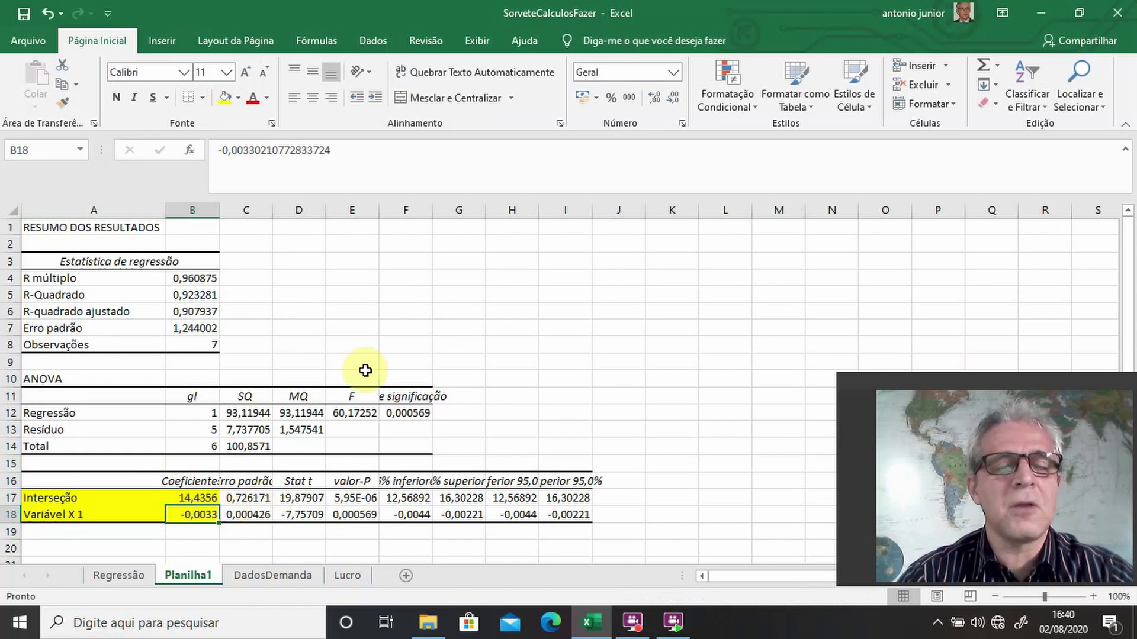
Step: Set the font size of cell F2 to 20 and widen column F to nearly three times its width
left_click(422, 249)
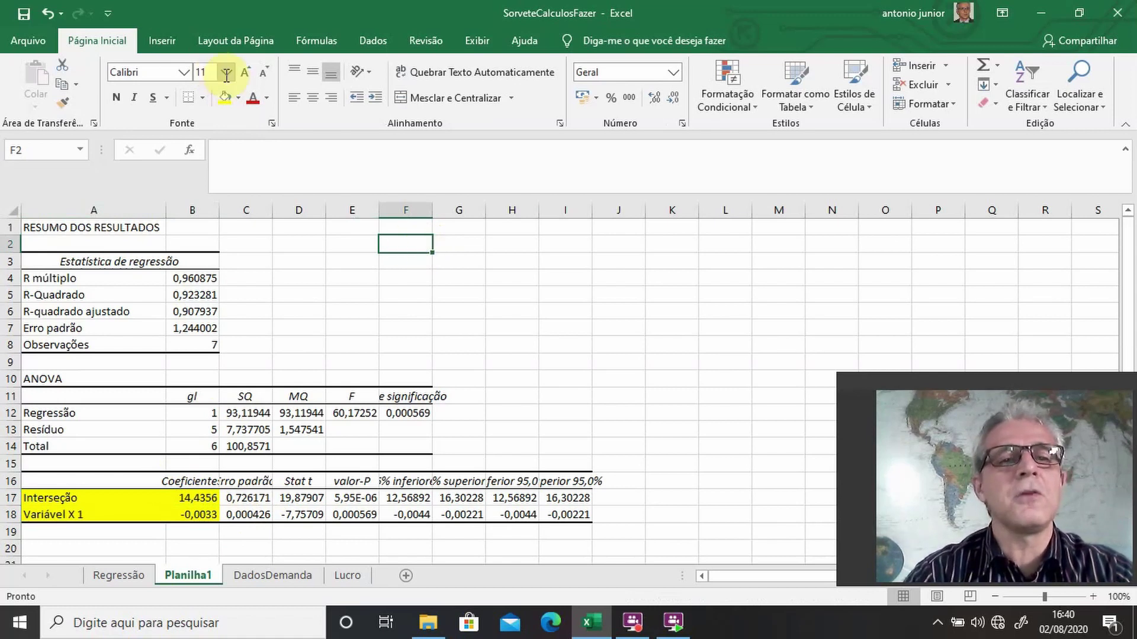
left_click(246, 77)
left_click(246, 76)
left_click(246, 76)
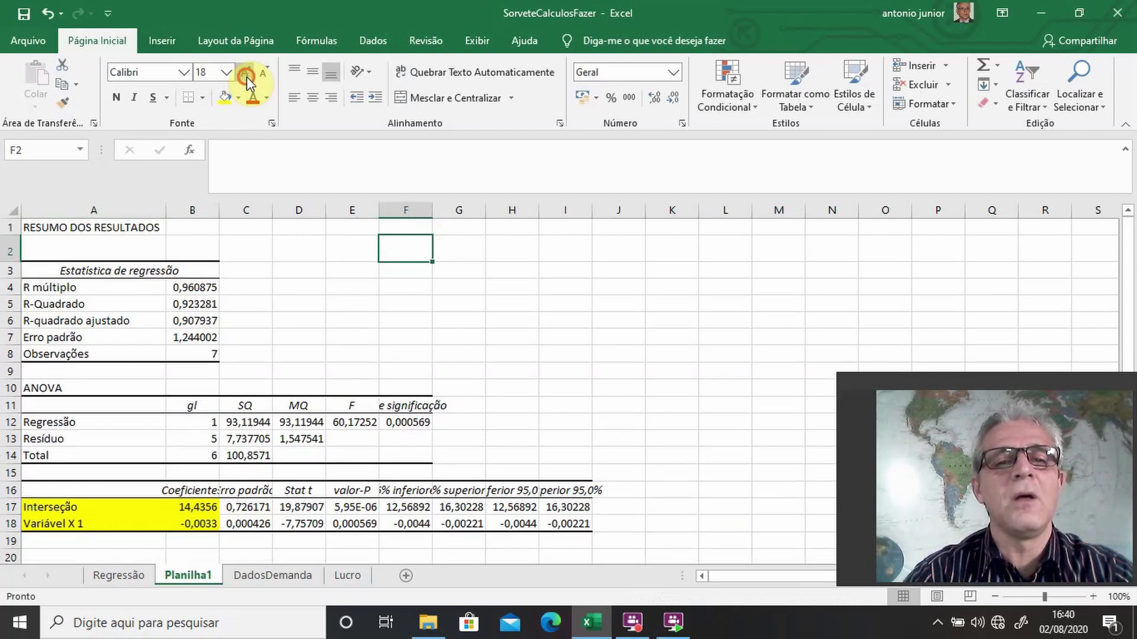
left_click(246, 77)
left_click(246, 76)
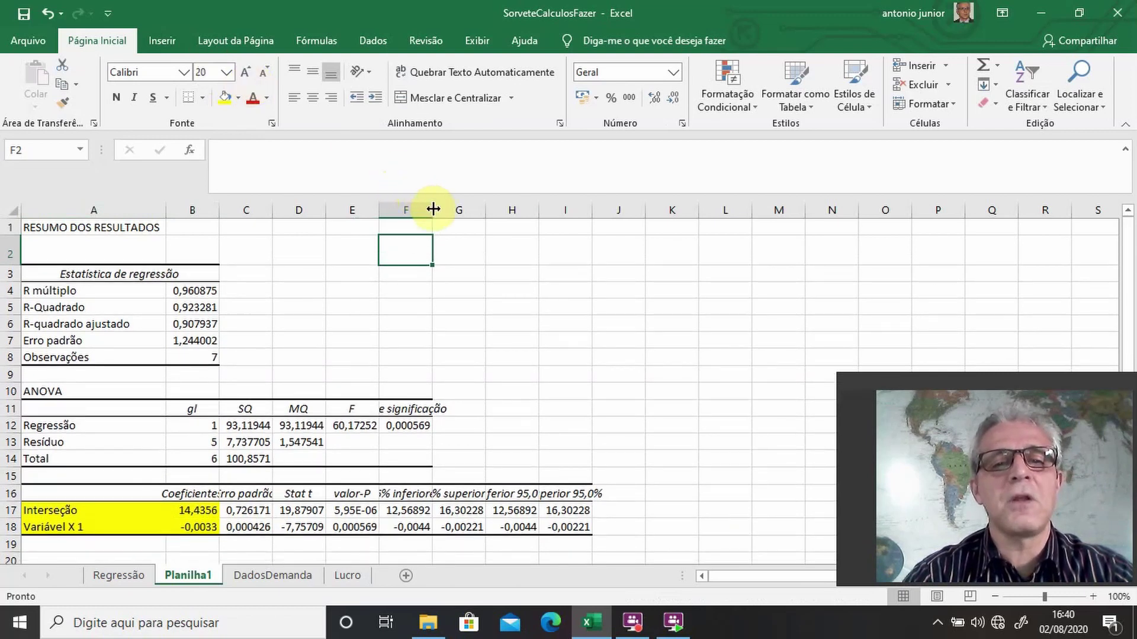
left_click_drag(433, 209, 530, 208)
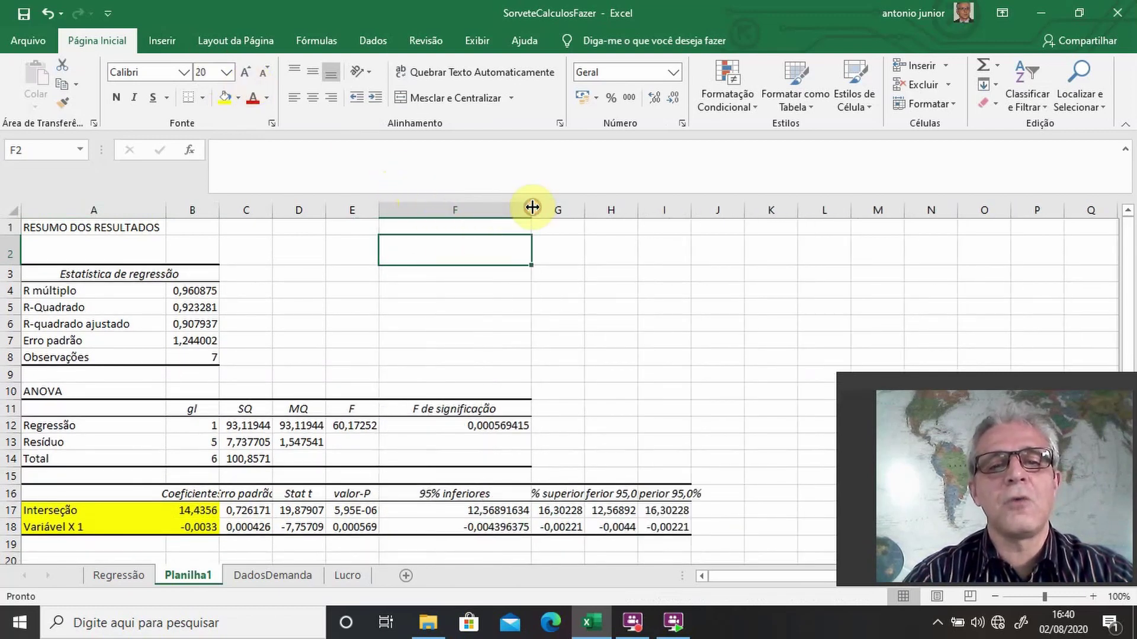
Step: Enter the demand equation form P=a-b*Q in cell F2
left_click(435, 246)
type("P=a-b*Q")
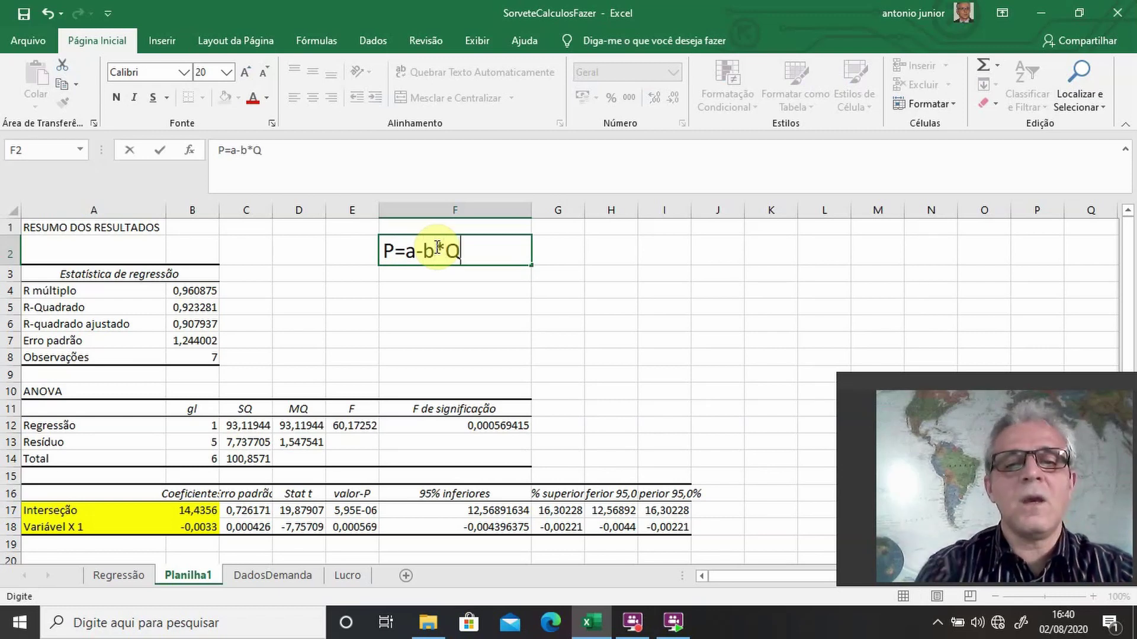
key("Return")
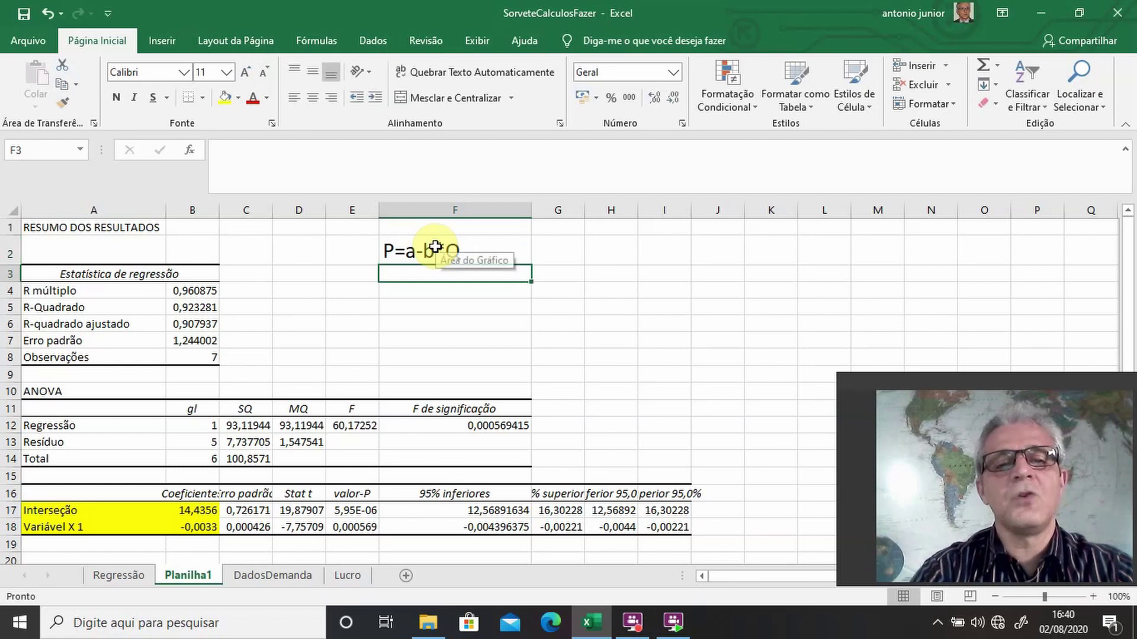
Step: Label the two equation parameters below the formula, with a in cell E4 and b in cell E5
left_click(410, 296)
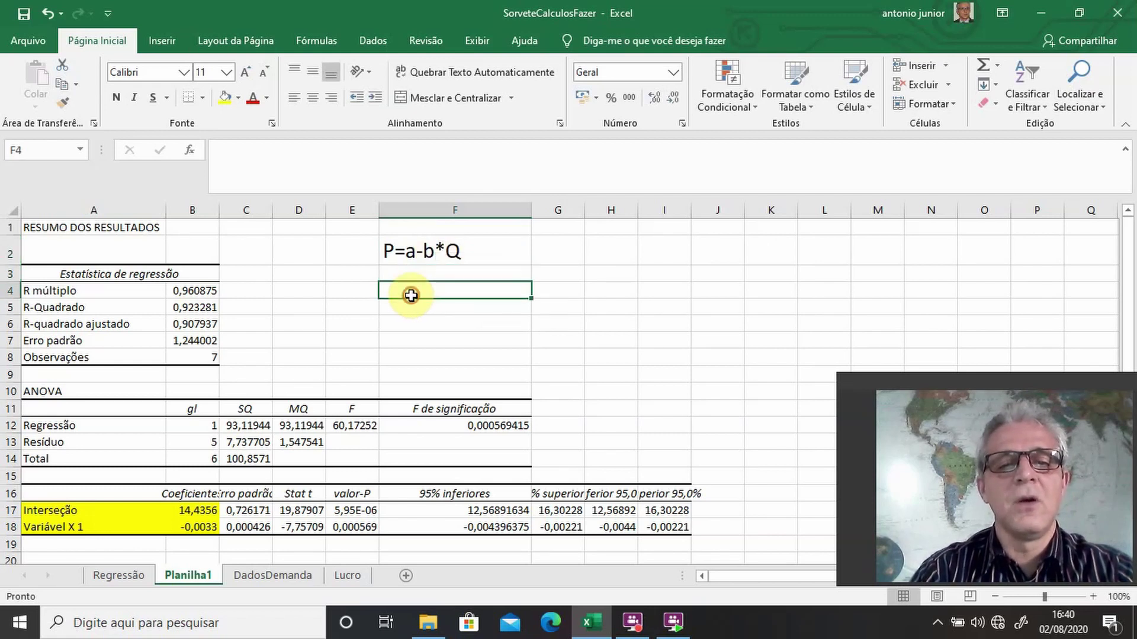
key("Left")
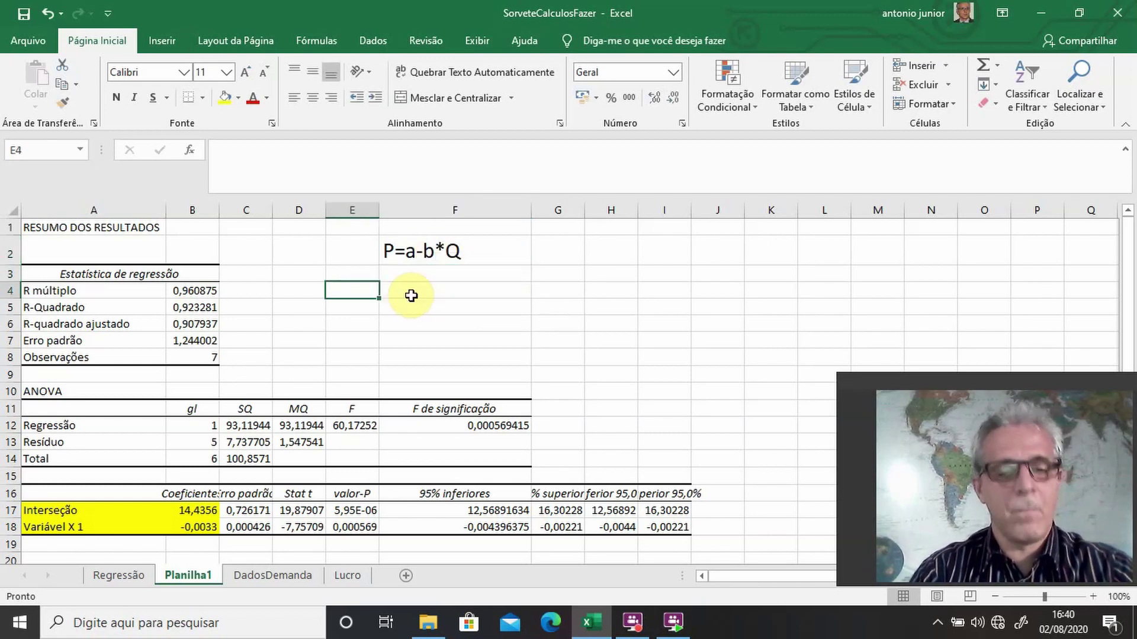
type("a")
key("Return")
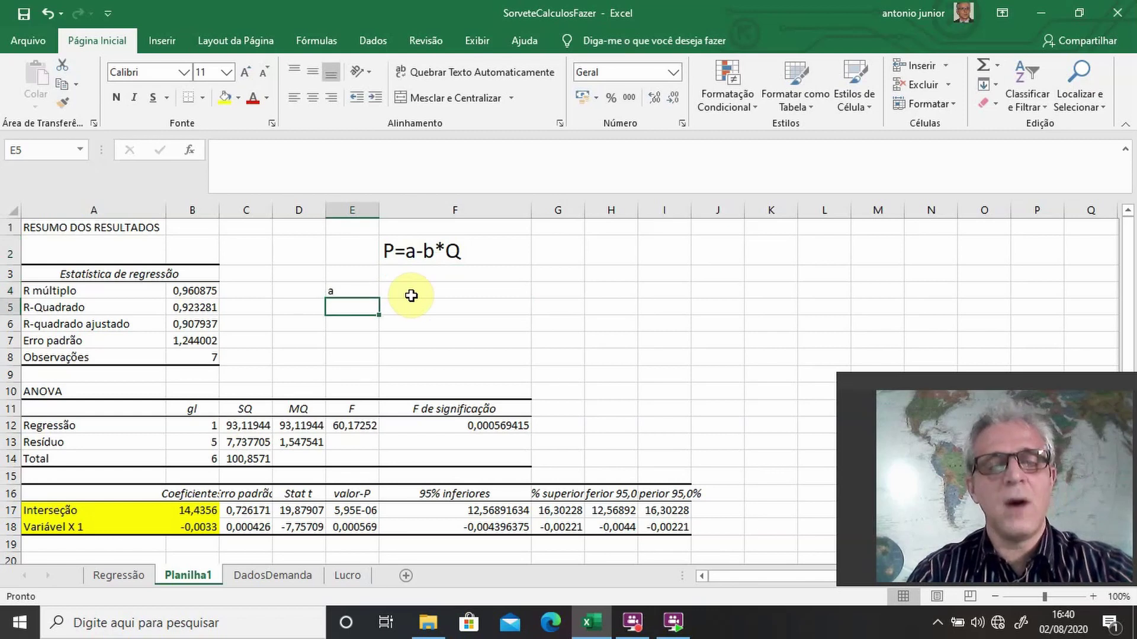
type("b")
Step: Link the parameter values to the regression coefficients, with =B17 in F4 for a and =B18 in F5 for b
left_click(411, 296)
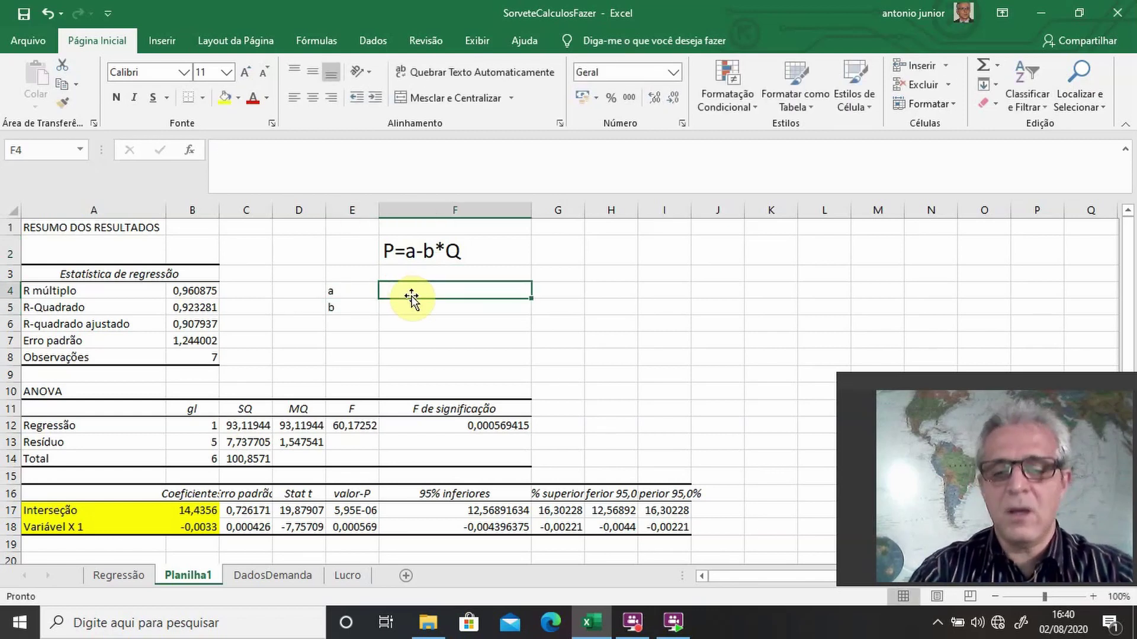
type("=")
left_click(174, 513)
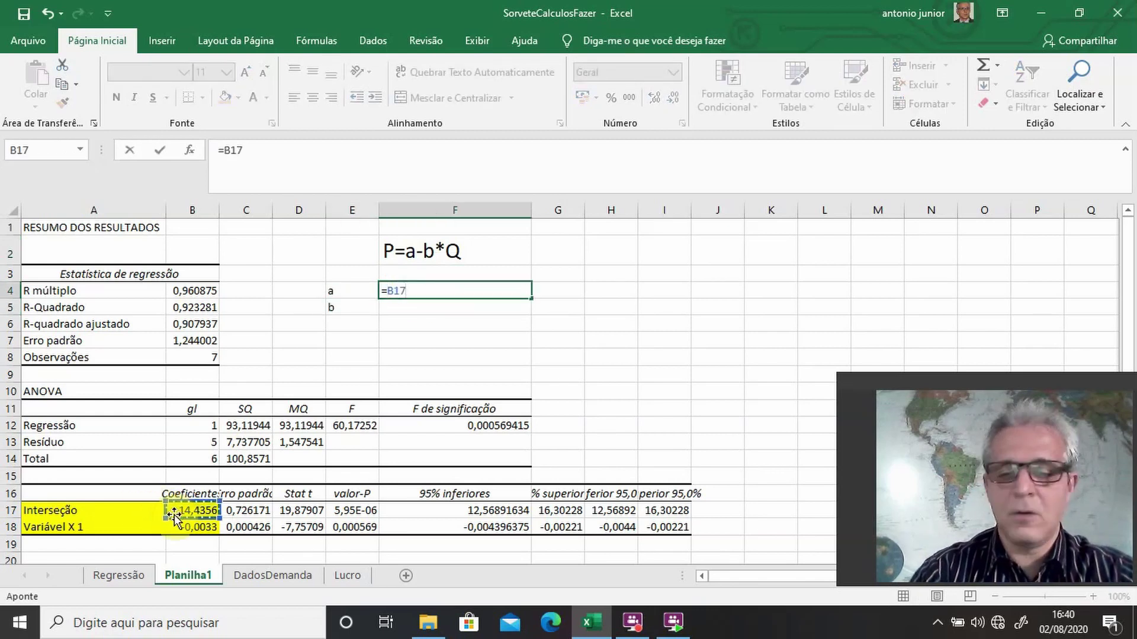
key("Return")
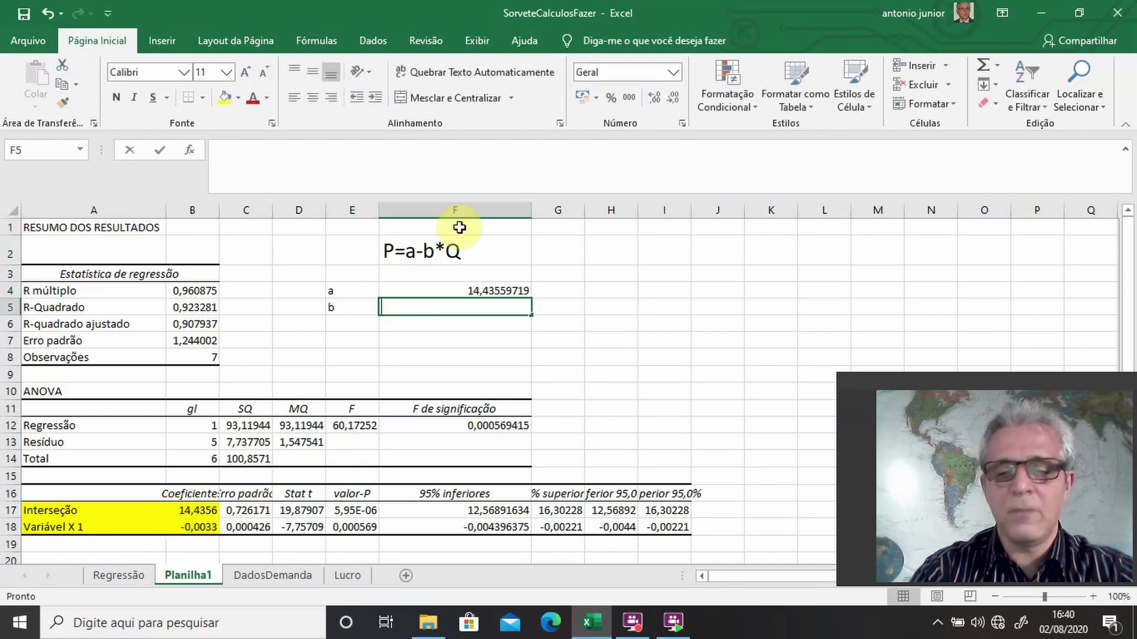
type("=")
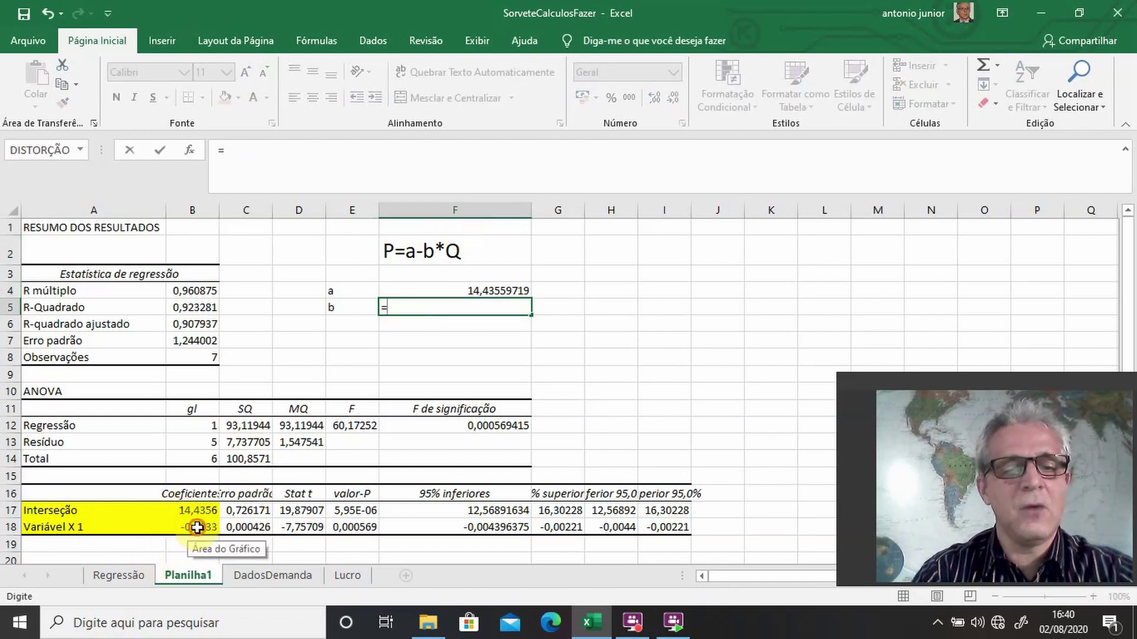
left_click(197, 527)
key("Return")
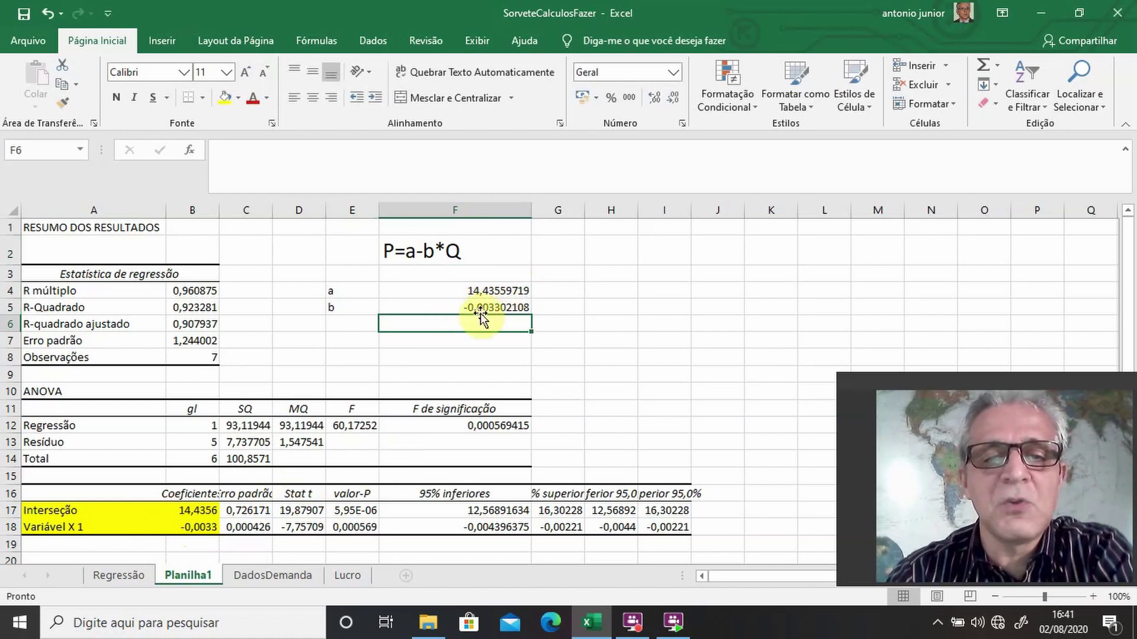
Step: Change the b label in cell E5 to -b, stored as text with a leading apostrophe
left_click(339, 306)
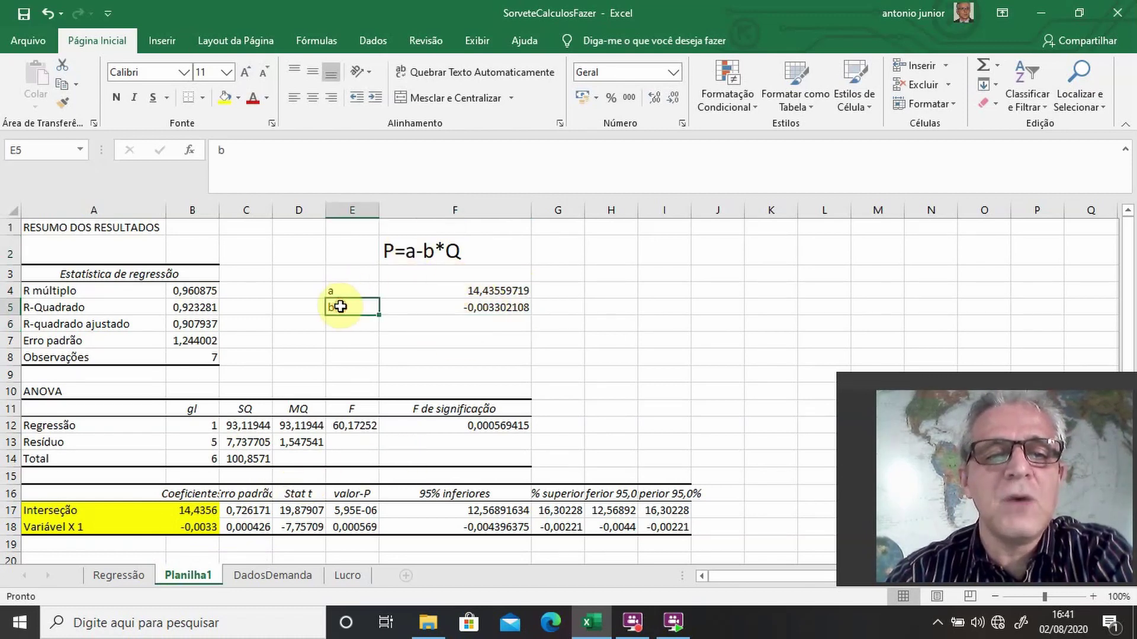
left_click(219, 153)
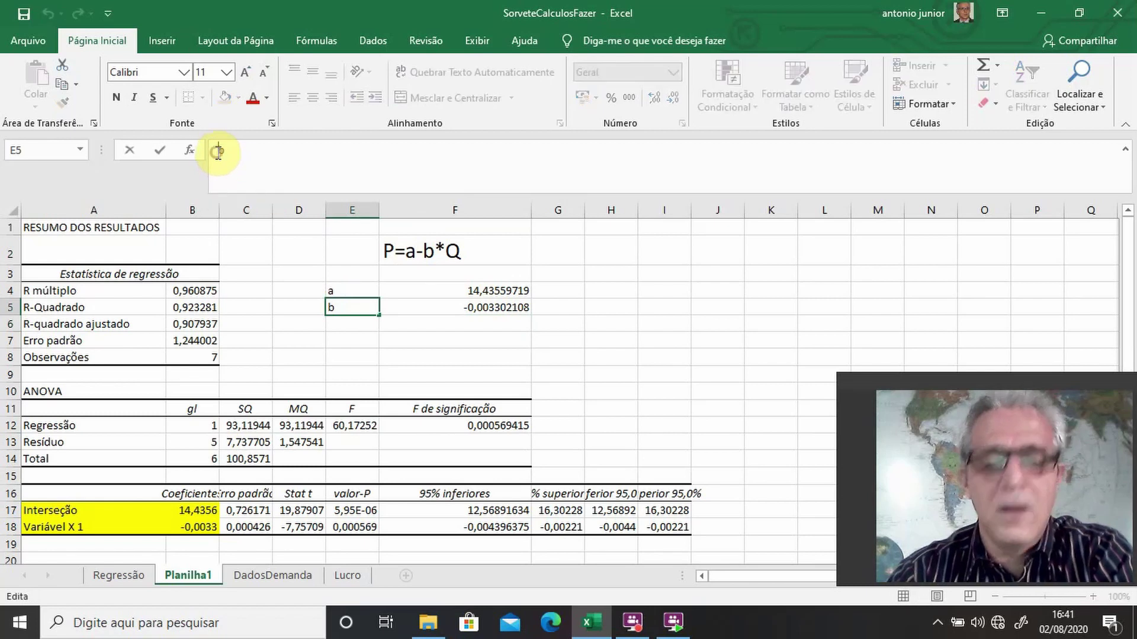
type("=")
key("Return")
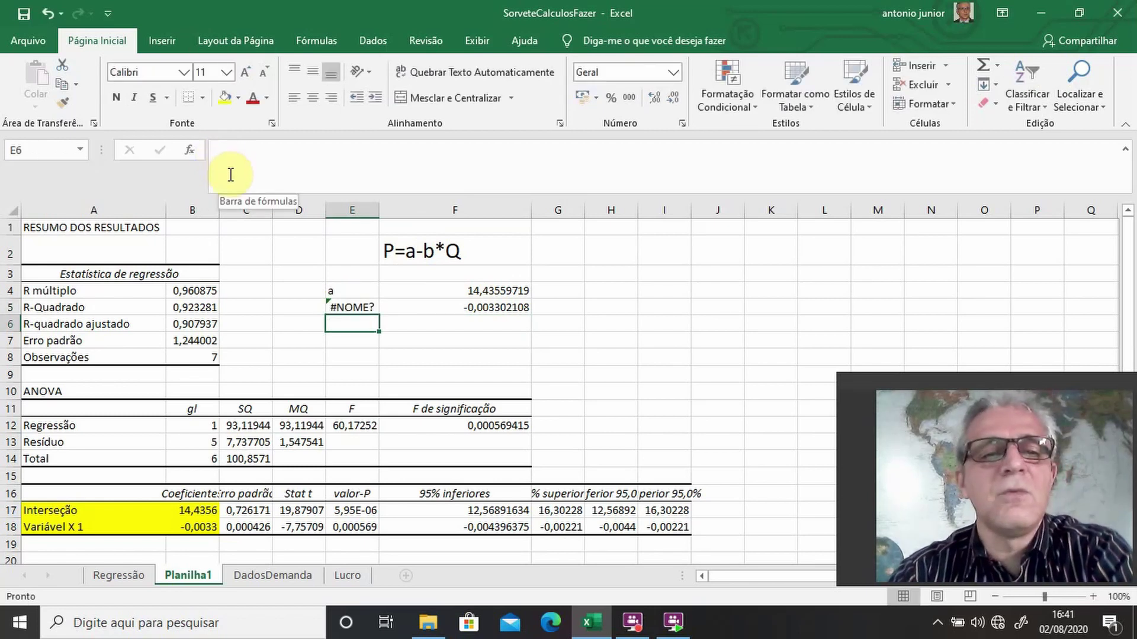
key("Right")
left_click(333, 303)
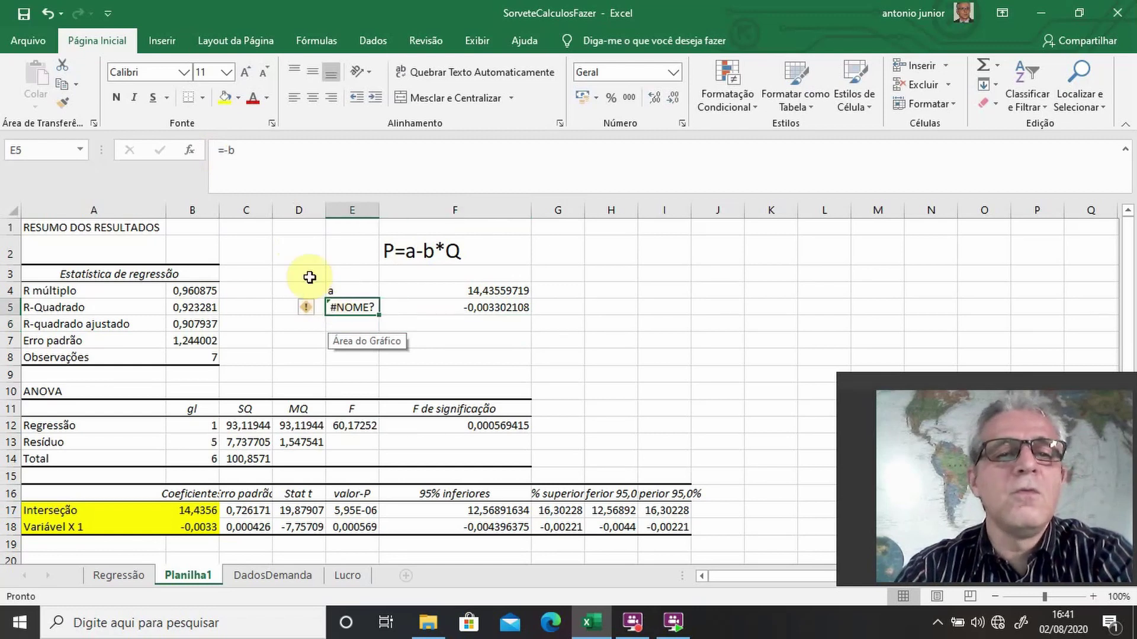
left_click(219, 153)
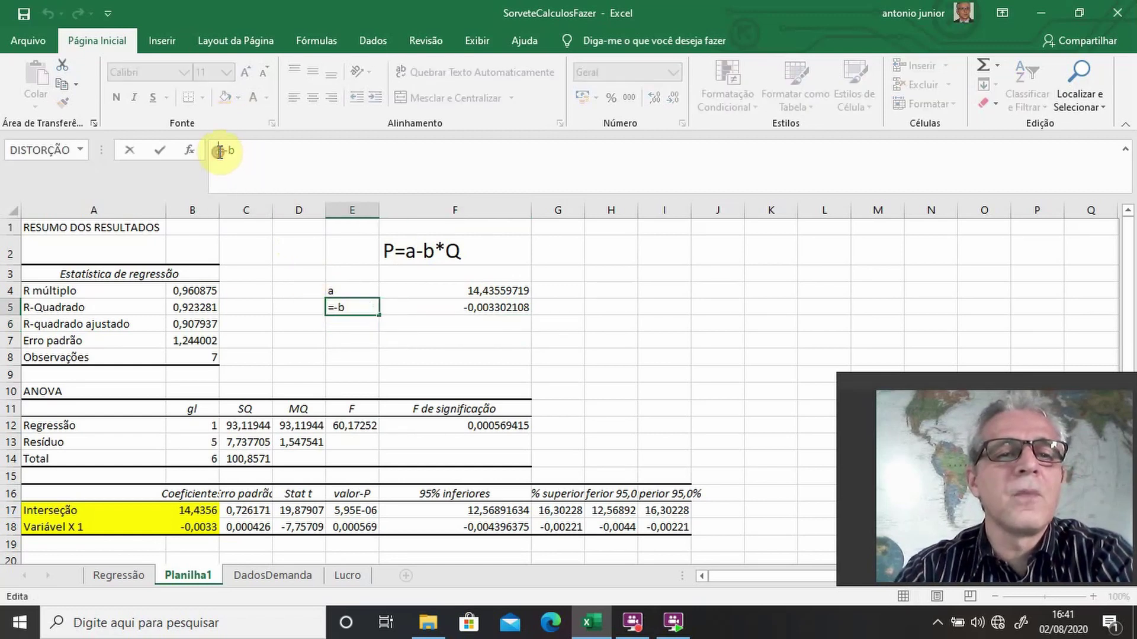
type("'")
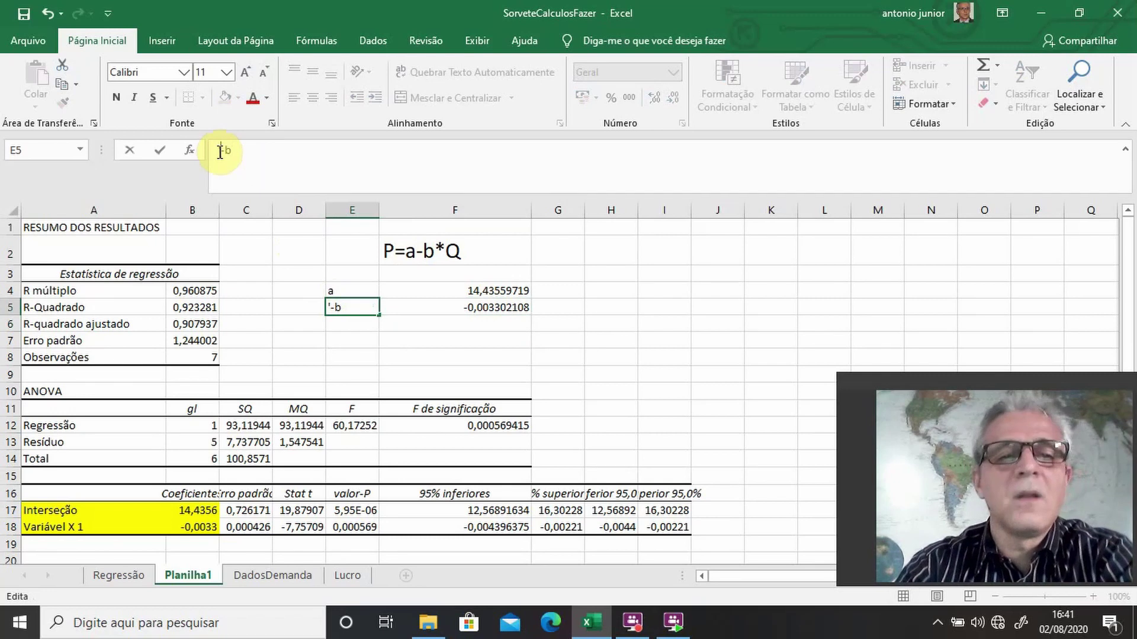
key("Return")
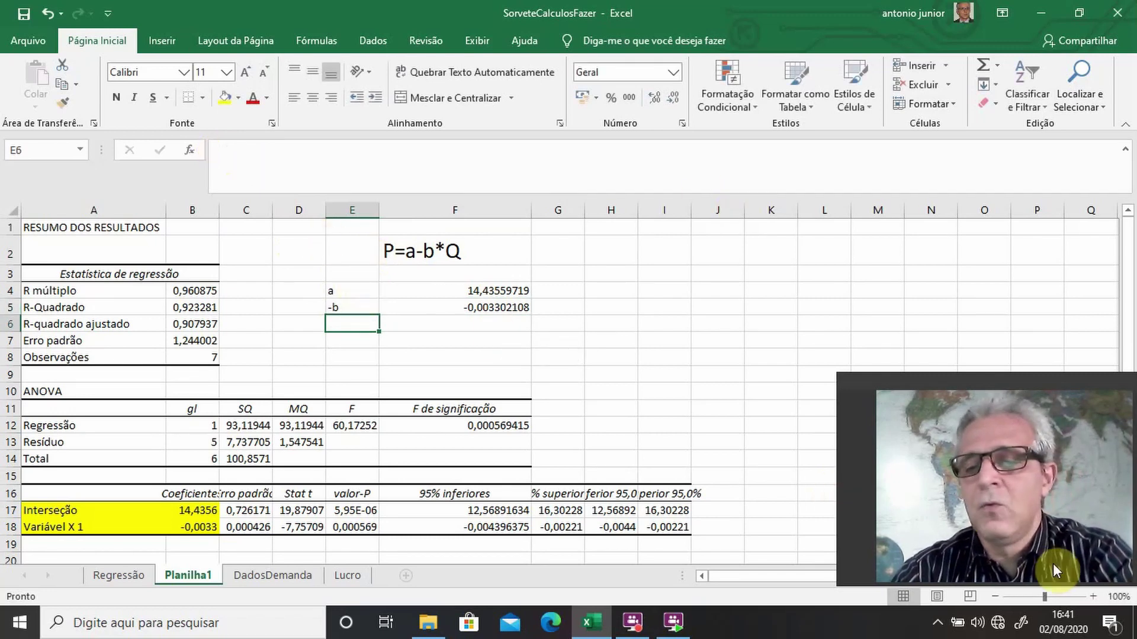
Step: Zoom the regression results sheet to 120% with its first rows in view
left_click(1092, 596)
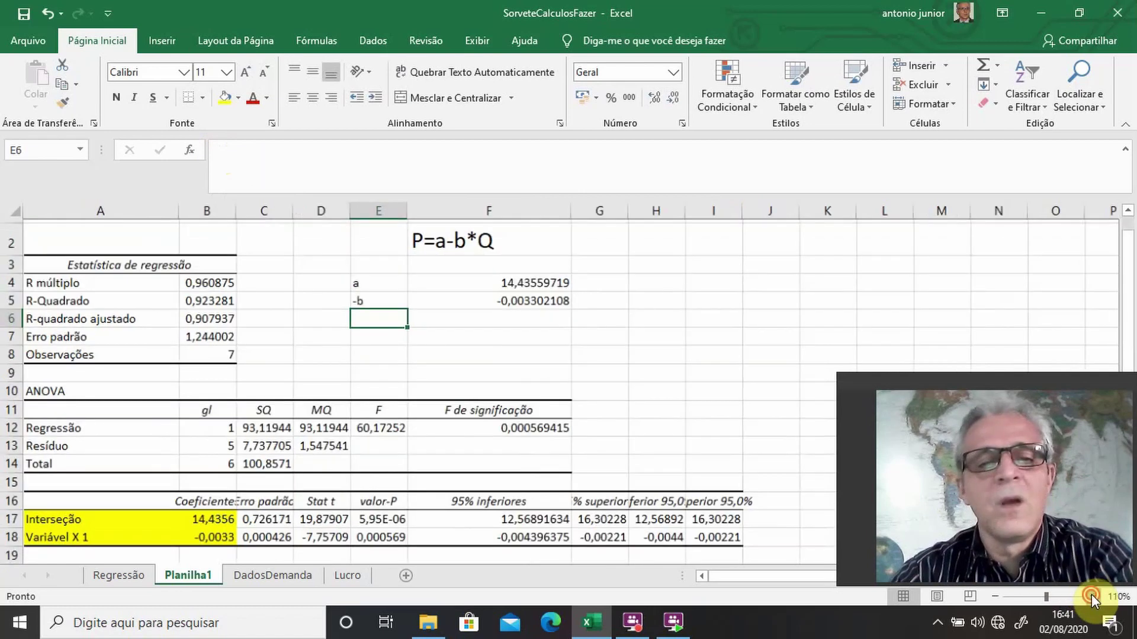
left_click(1092, 596)
scroll(755, 415, "up", 1)
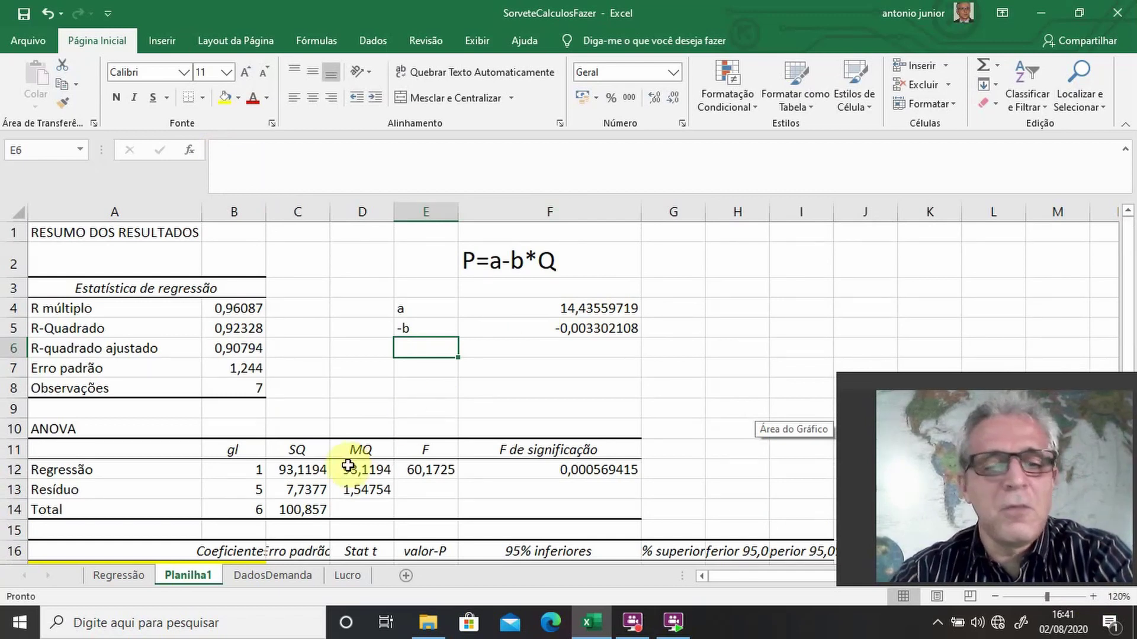
Step: Return to the DadosDemanda sheet and move the scatter chart so its upper corner sits at cell M2
left_click(137, 576)
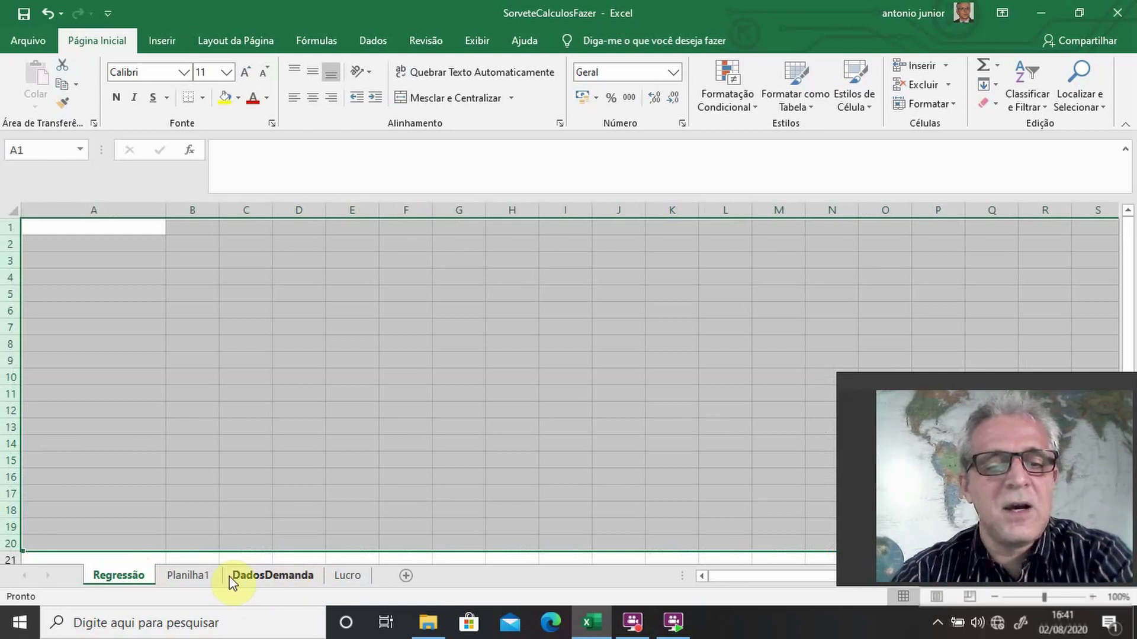
left_click(214, 577)
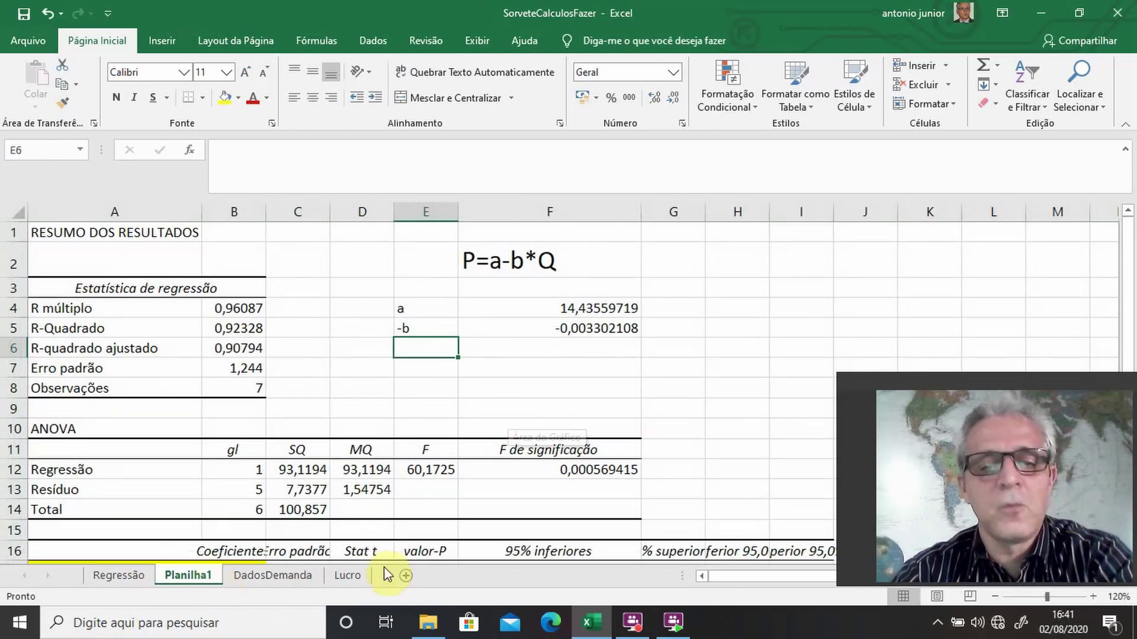
left_click(293, 579)
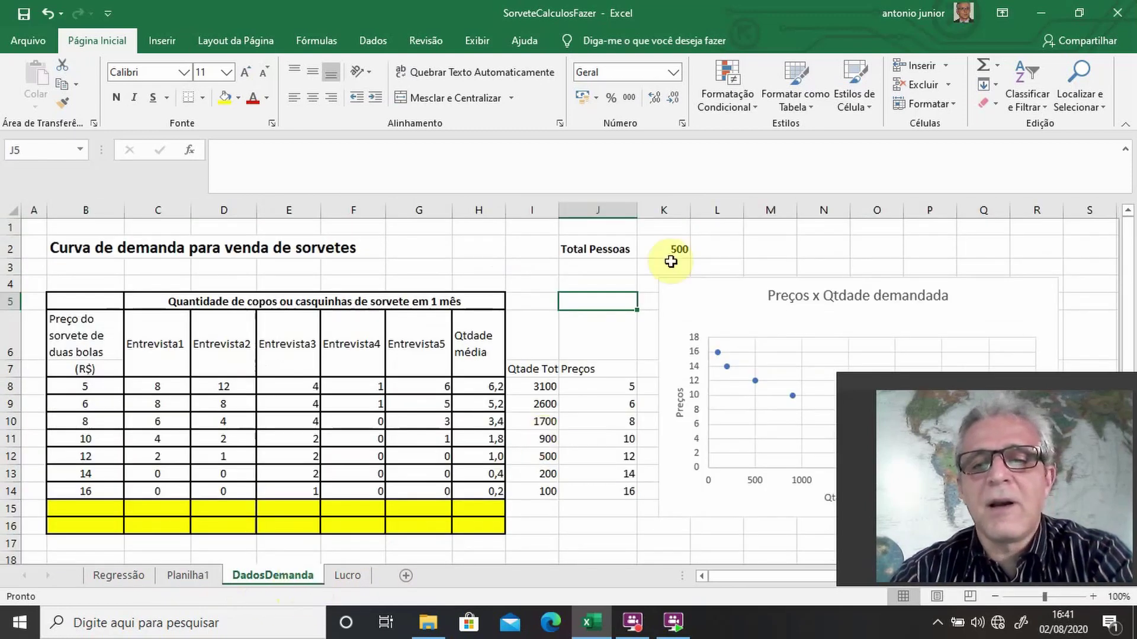
left_click_drag(692, 283, 773, 240)
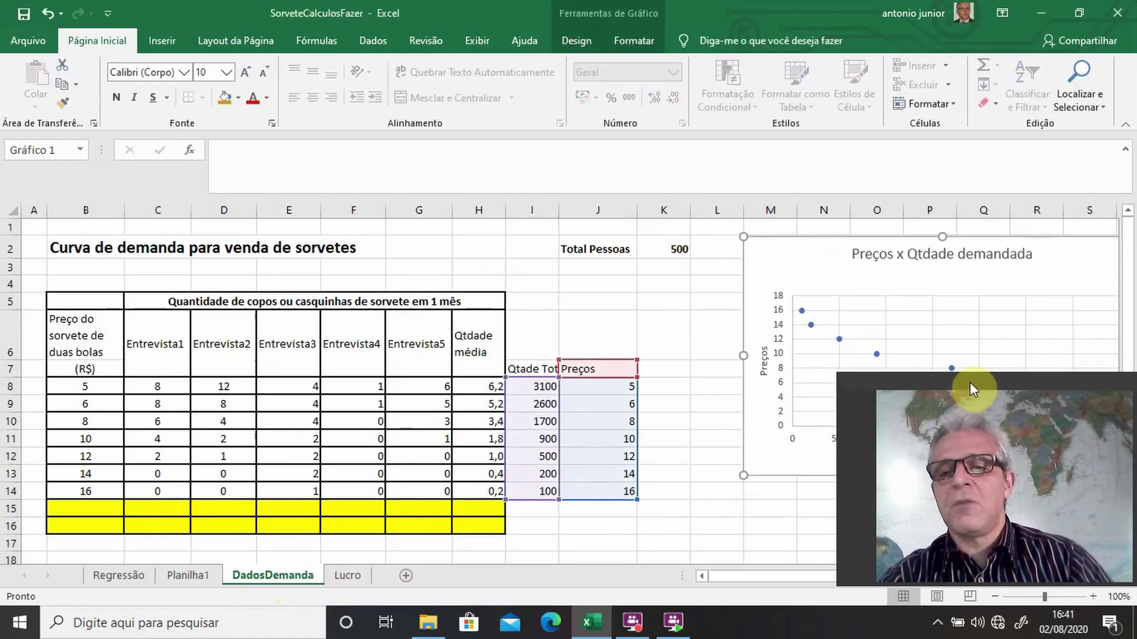
left_click_drag(970, 382, 139, 460)
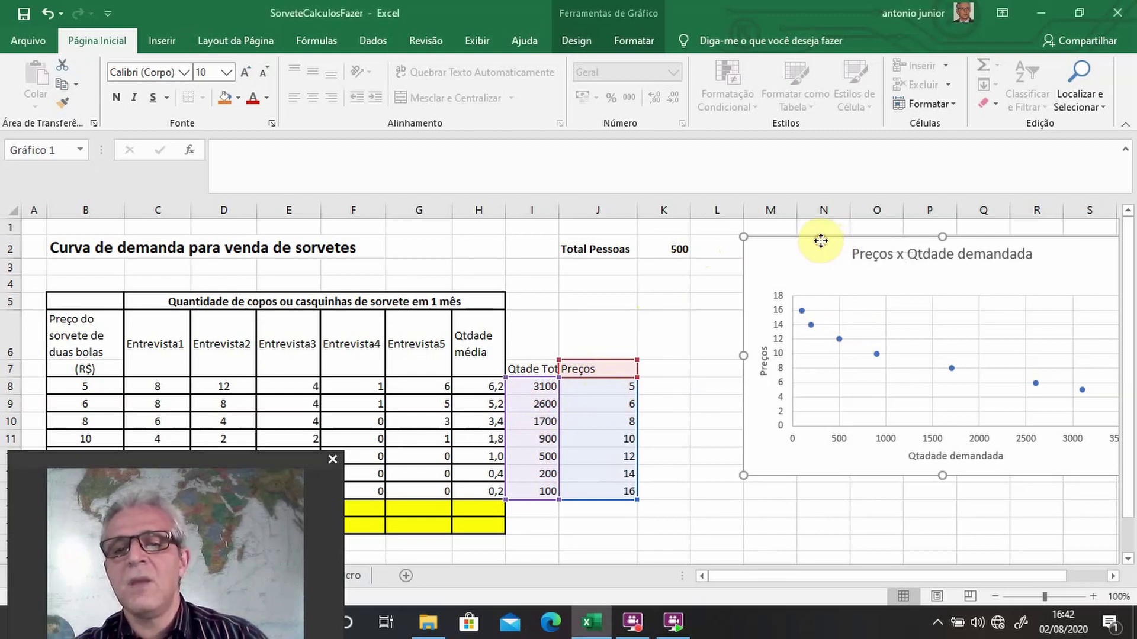
Step: Shift the scatter chart slightly closer to the data table and enter the column header PreçoCalc in cell K7
left_click_drag(820, 241, 812, 240)
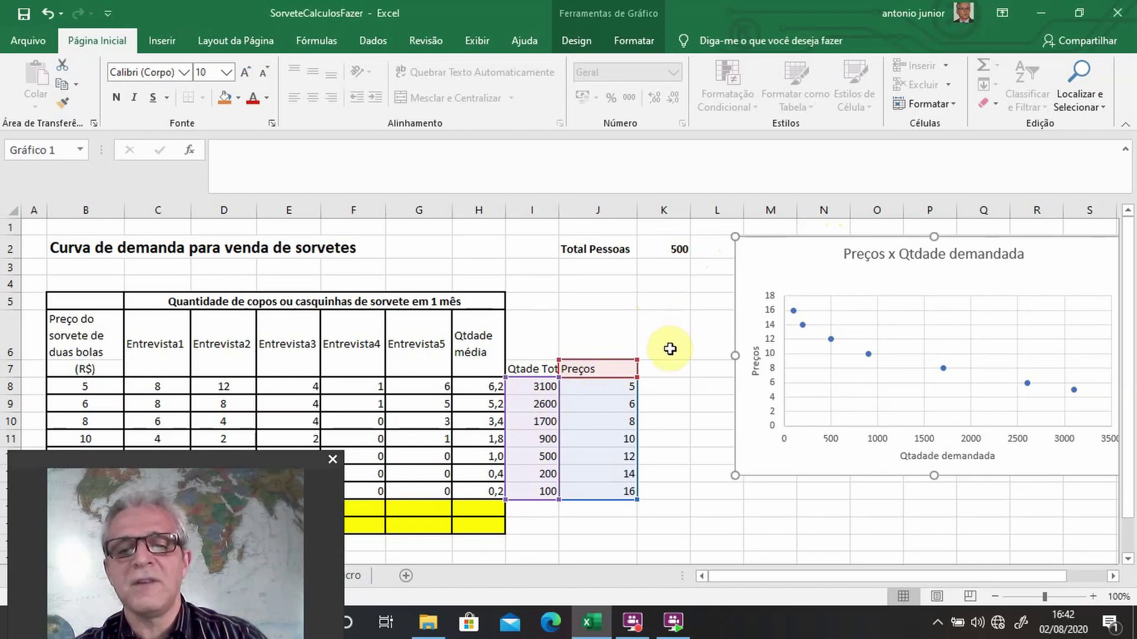
left_click(662, 371)
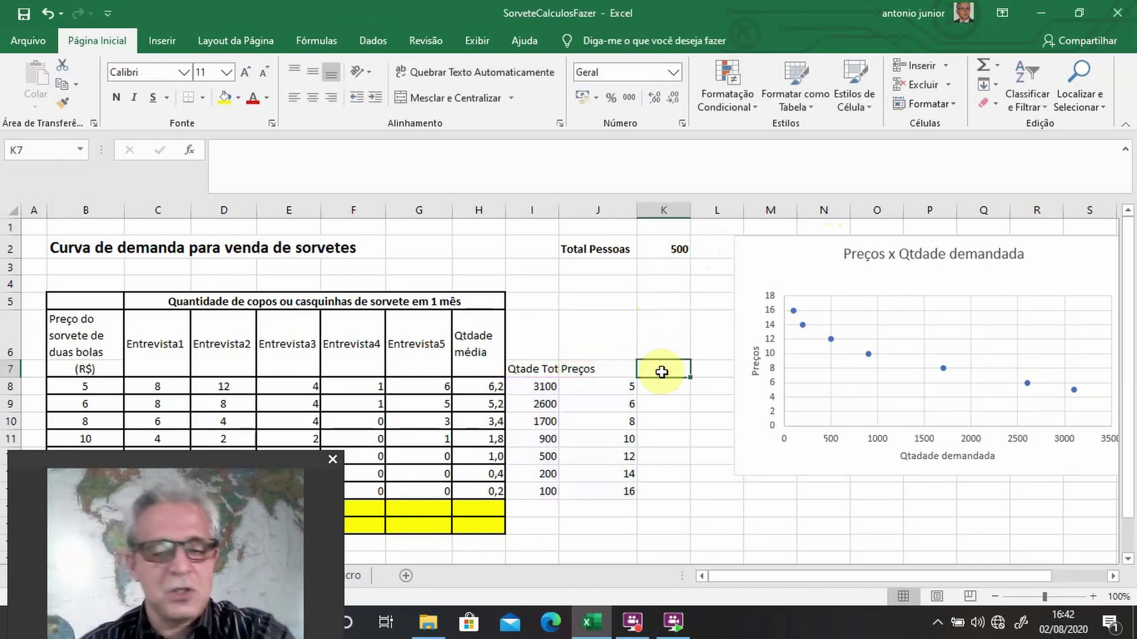
type("Pre")
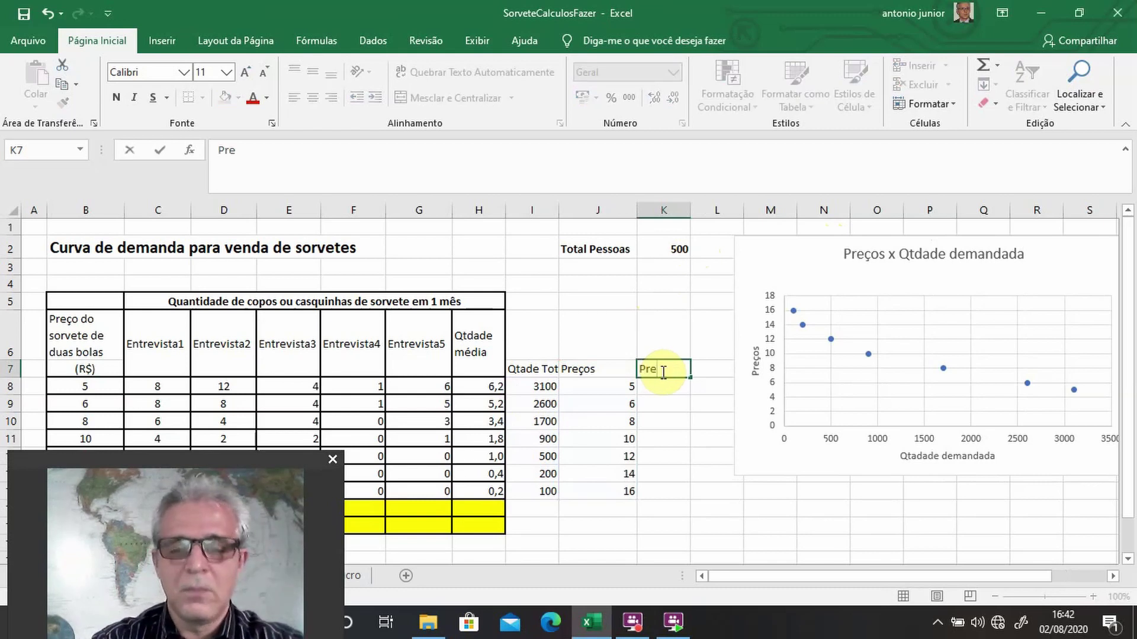
type("ço")
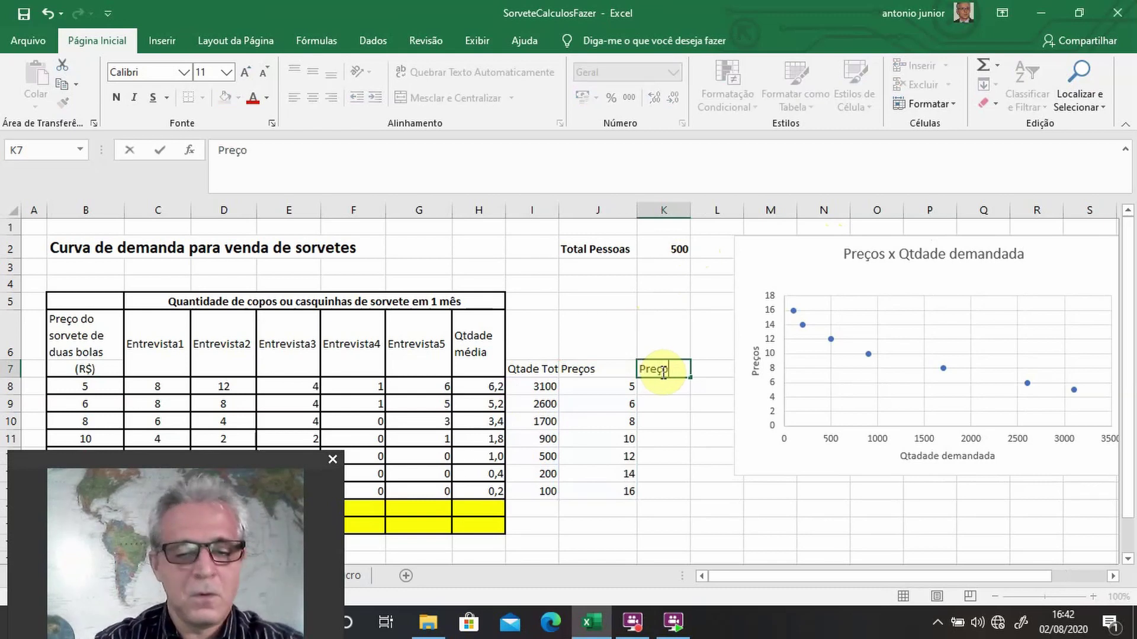
type("Calc")
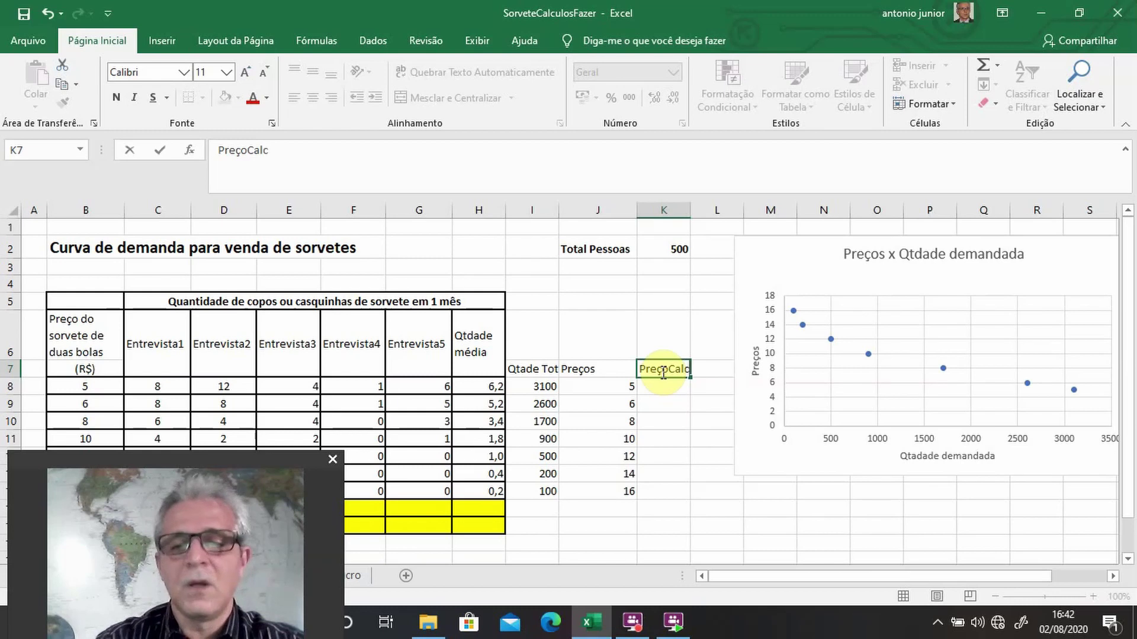
key("Return")
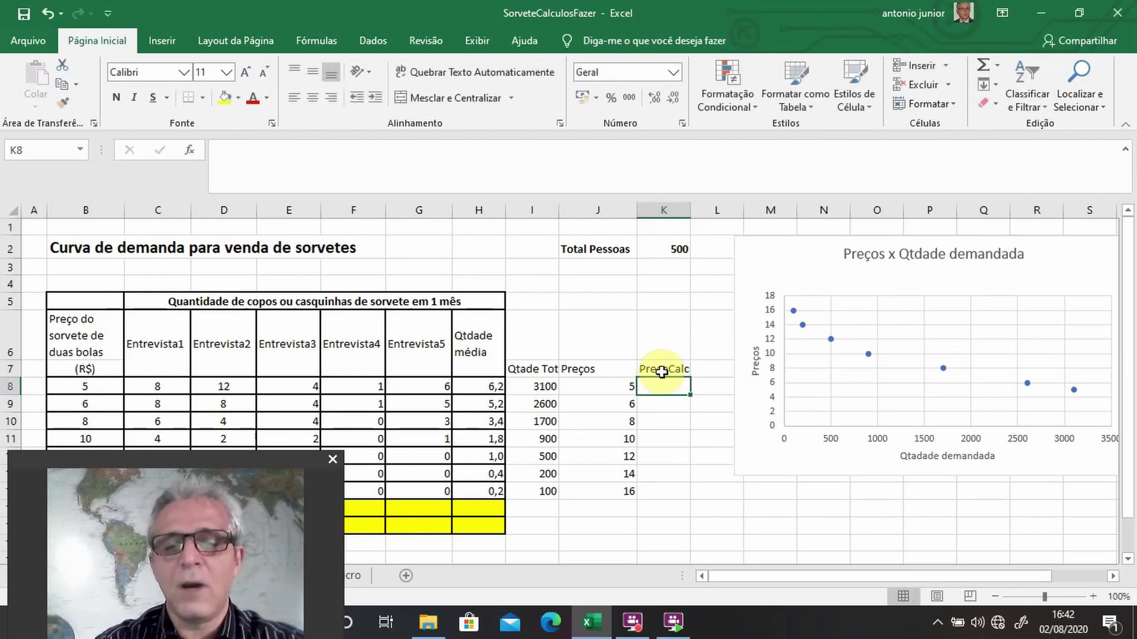
Step: Build the calculated-price formula =Planilha1!F4+Planilha1!F5*DadosDemanda!I8 in cell K8 of the DadosDemanda sheet
type("=")
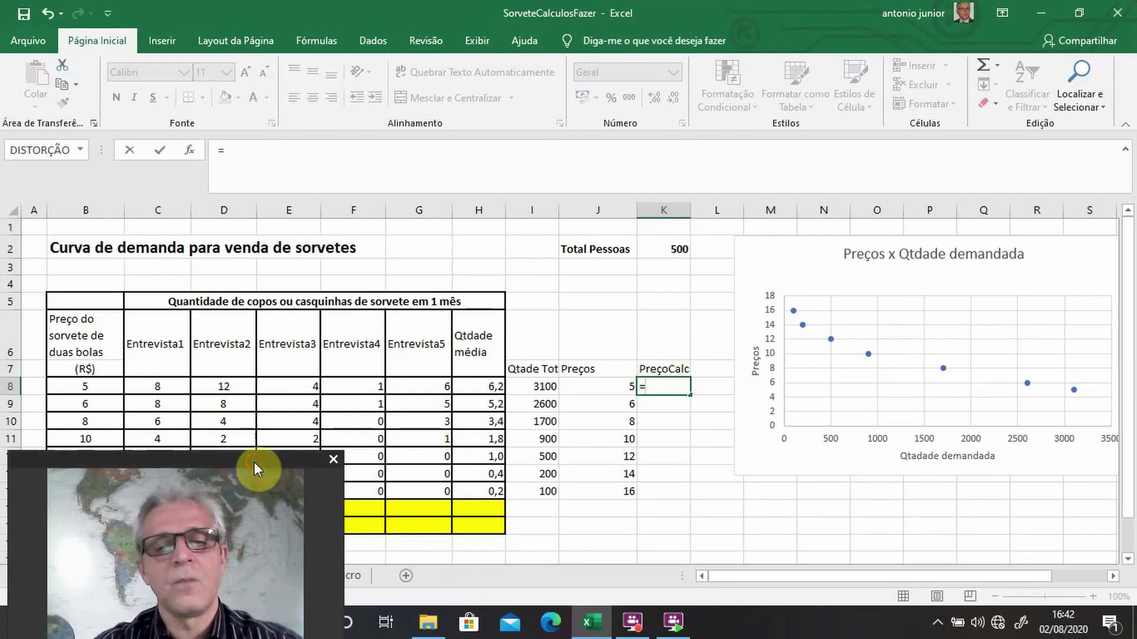
left_click_drag(254, 462, 1040, 463)
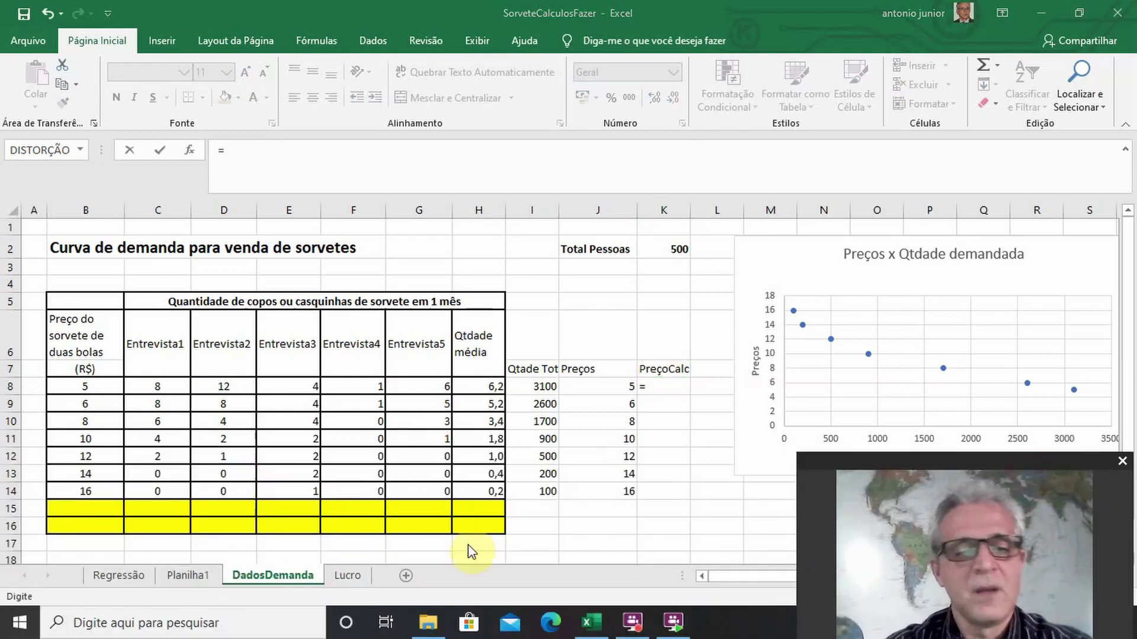
left_click(112, 576)
left_click(107, 576)
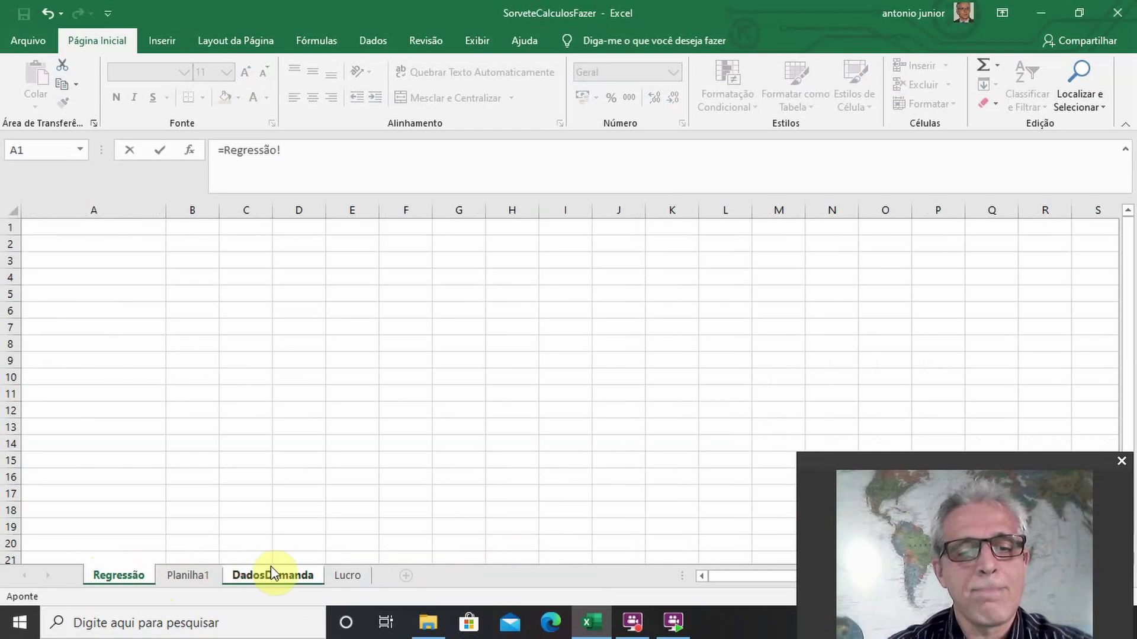
left_click(188, 580)
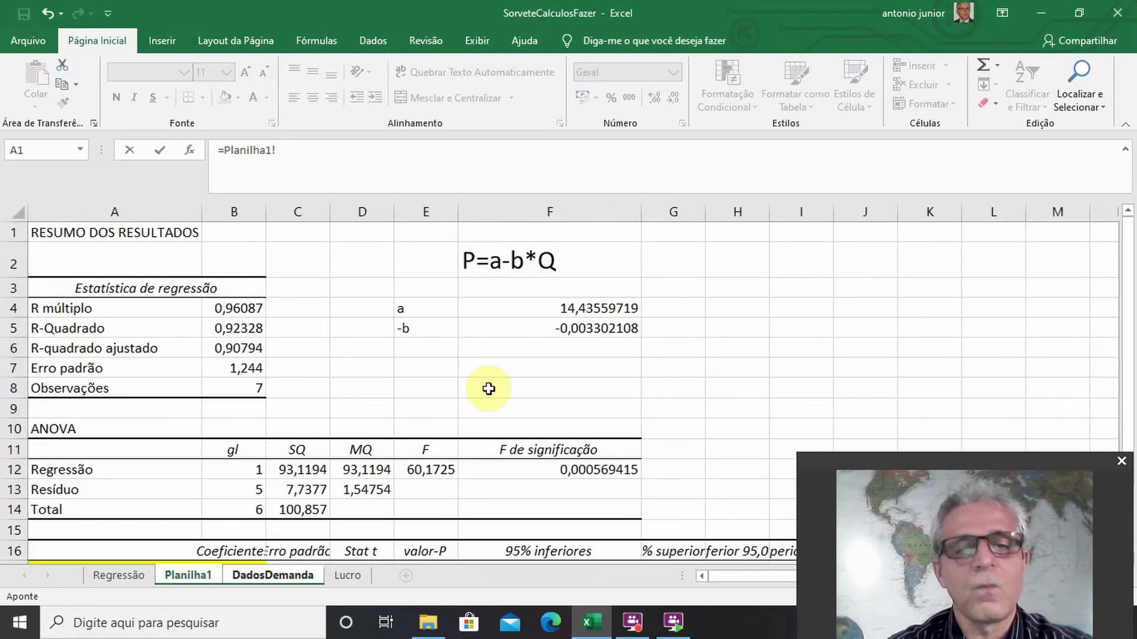
left_click(561, 307)
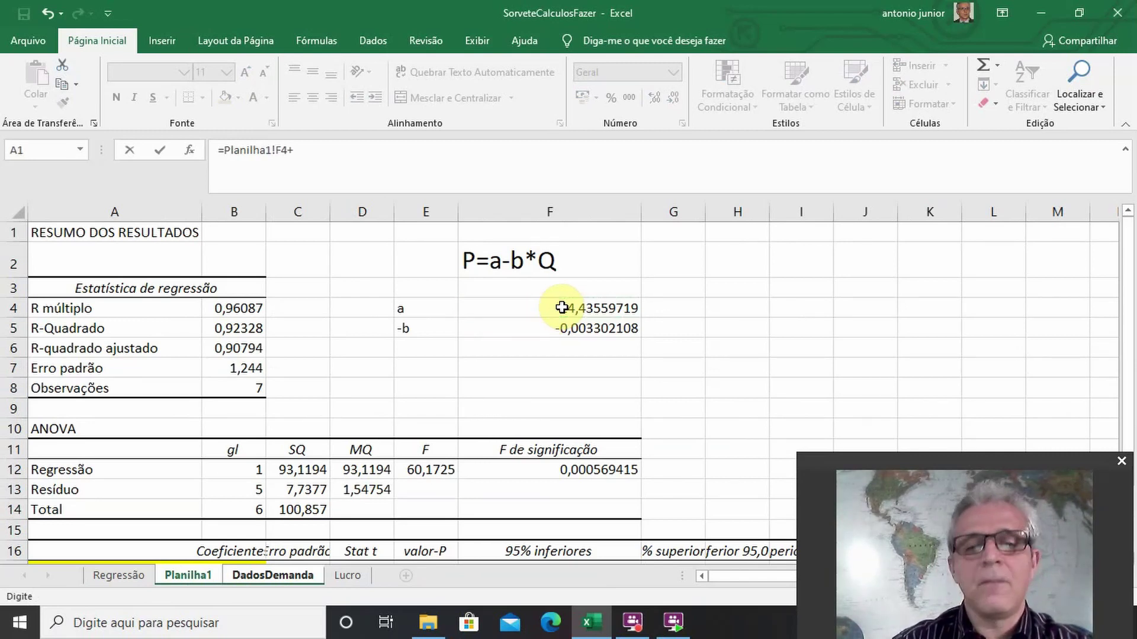
left_click(576, 329)
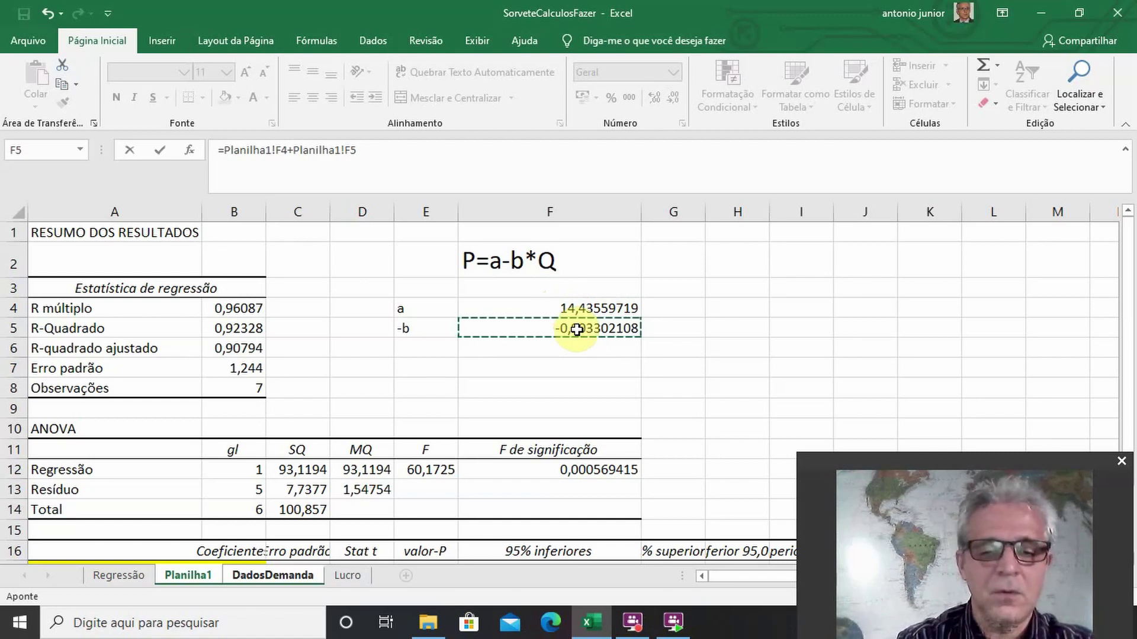
type("*")
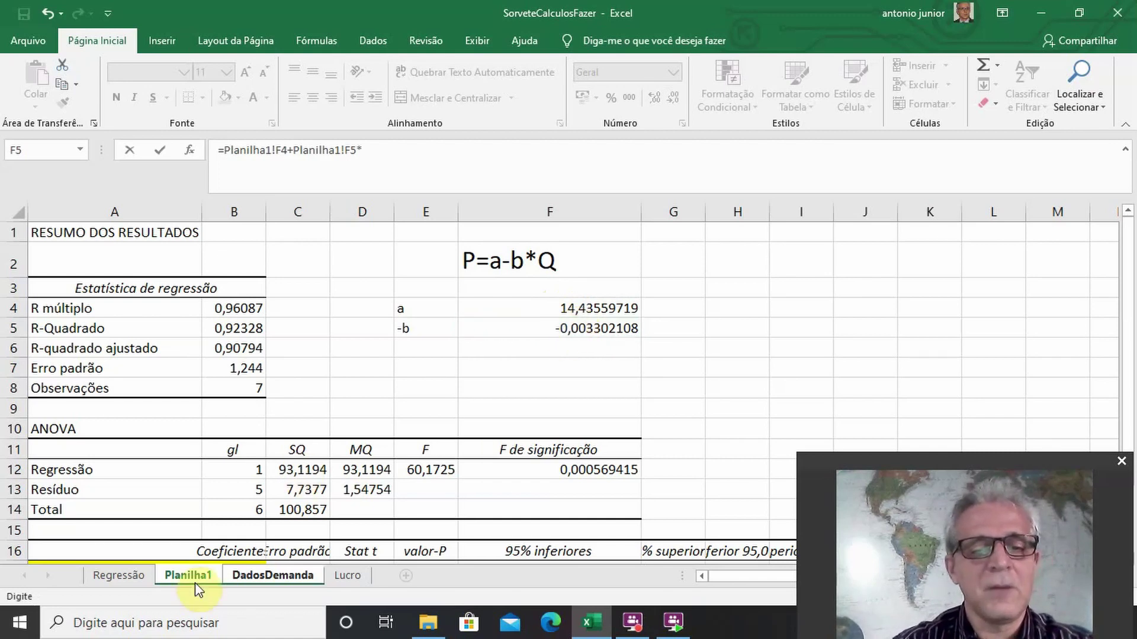
left_click(247, 576)
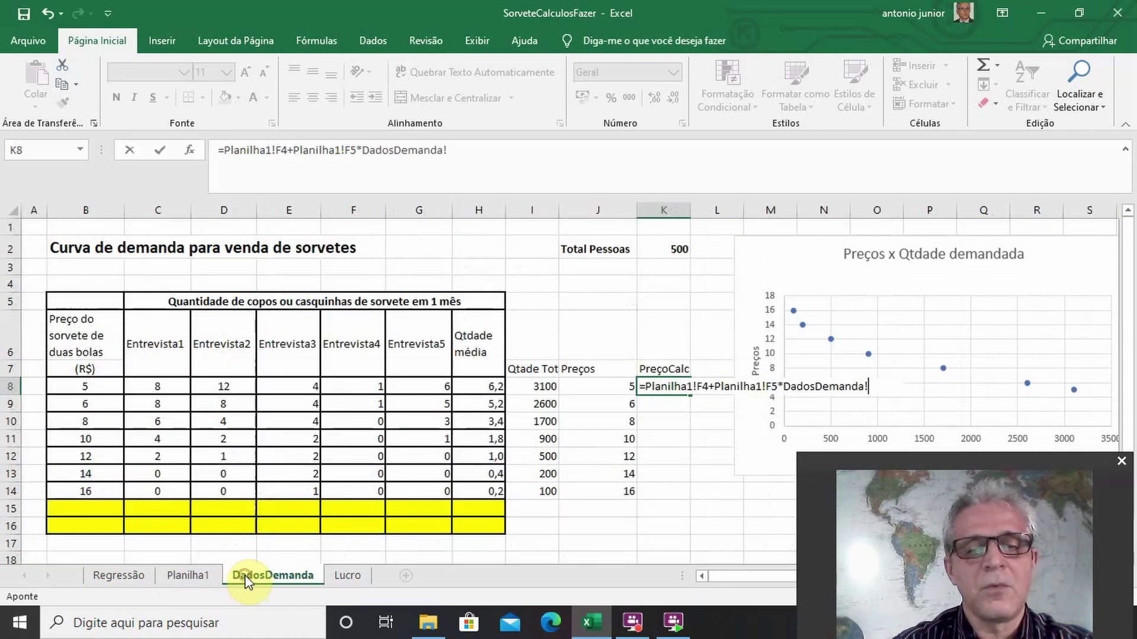
left_click(537, 389)
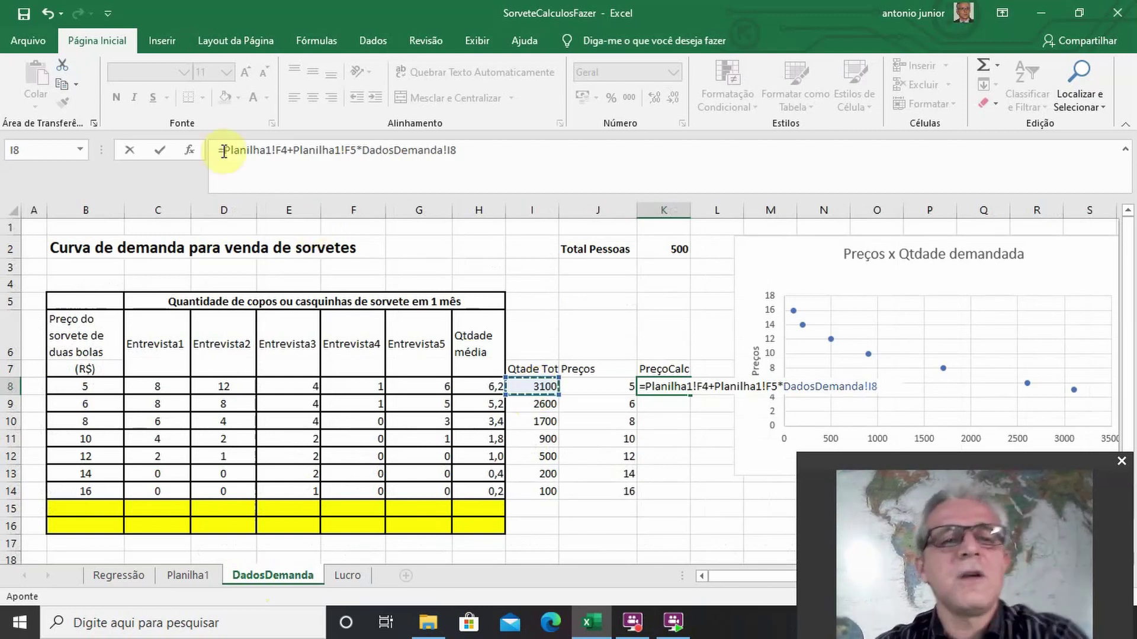
Step: Make the coefficient references in the K8 formula absolute, as Planilha1!$F$4 and Planilha1!$F$5, and enter the formula
left_click_drag(226, 152, 288, 152)
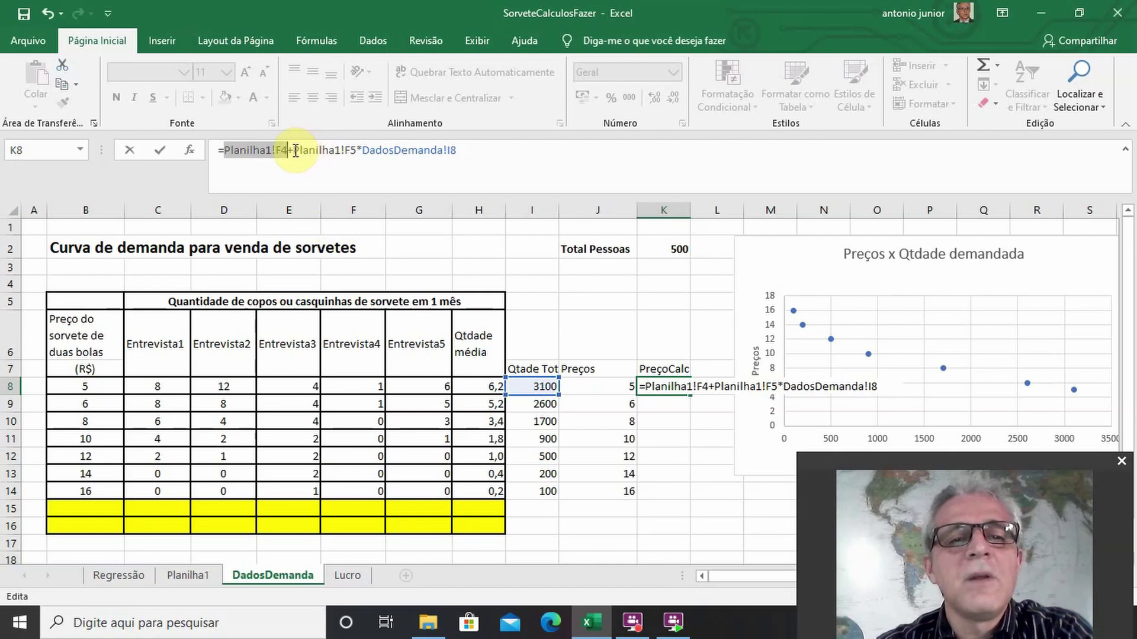
left_click(294, 150)
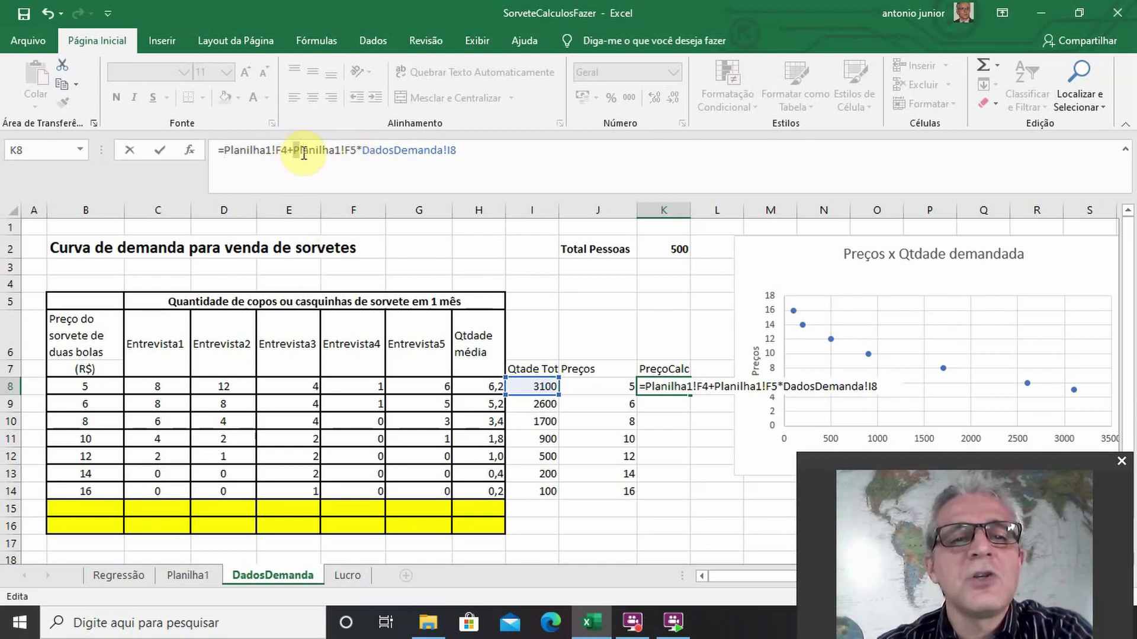
left_click_drag(304, 153, 354, 152)
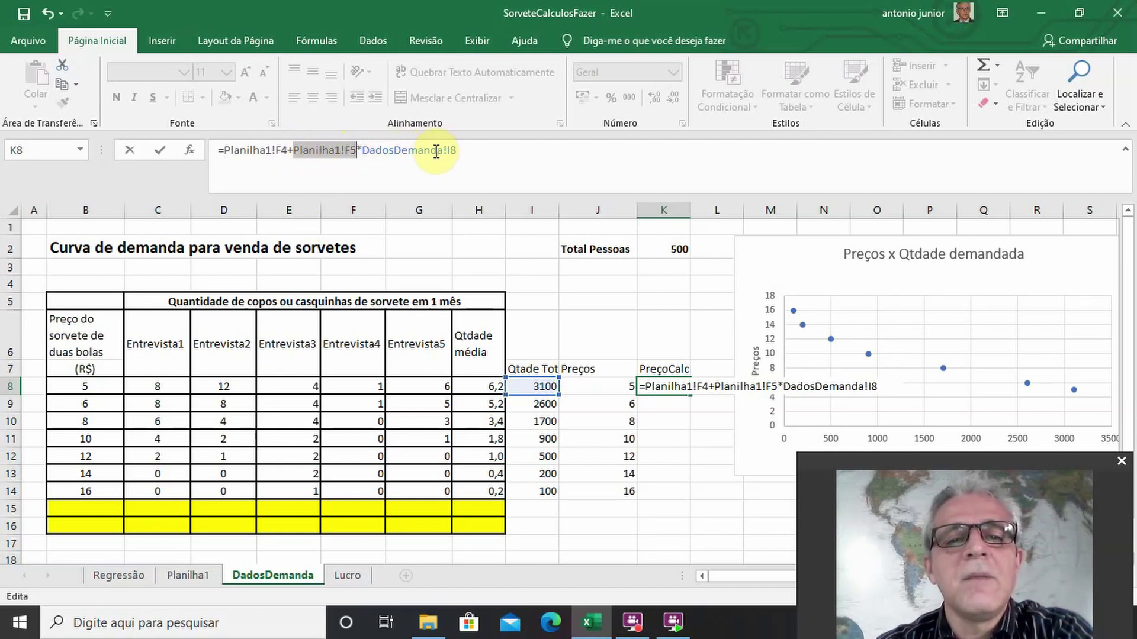
left_click(281, 154)
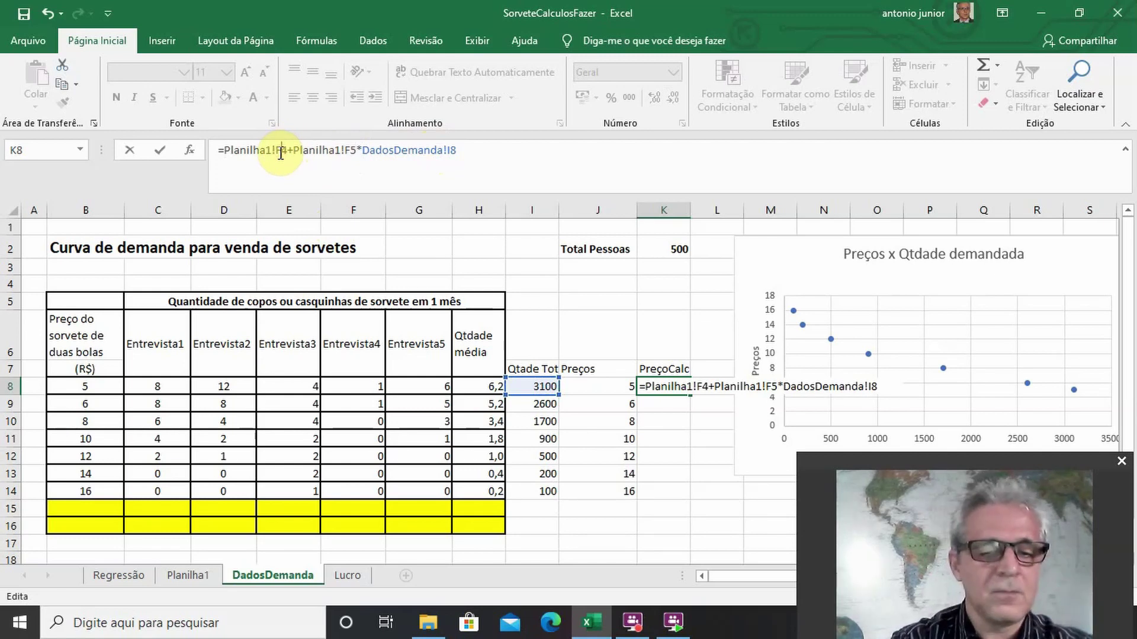
key("F4")
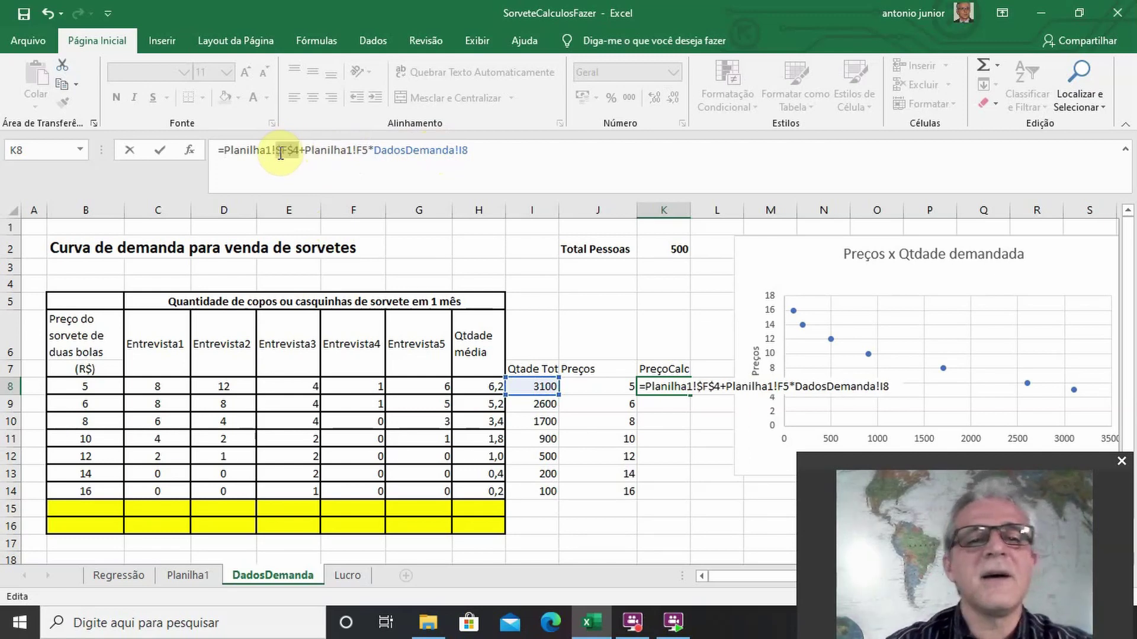
left_click(361, 150)
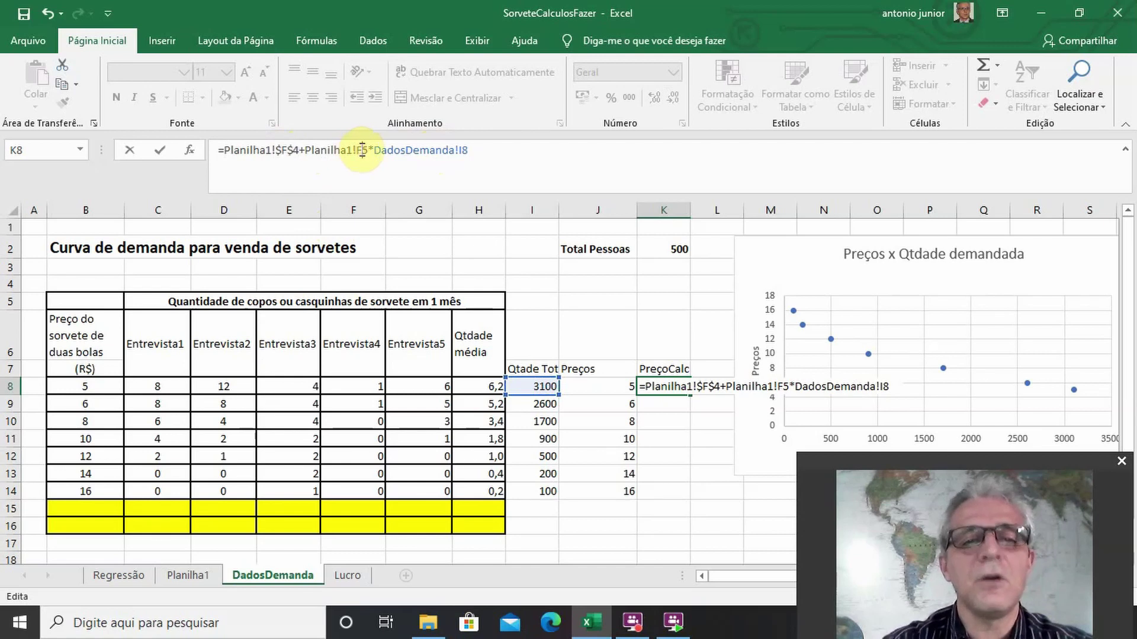
key("F4")
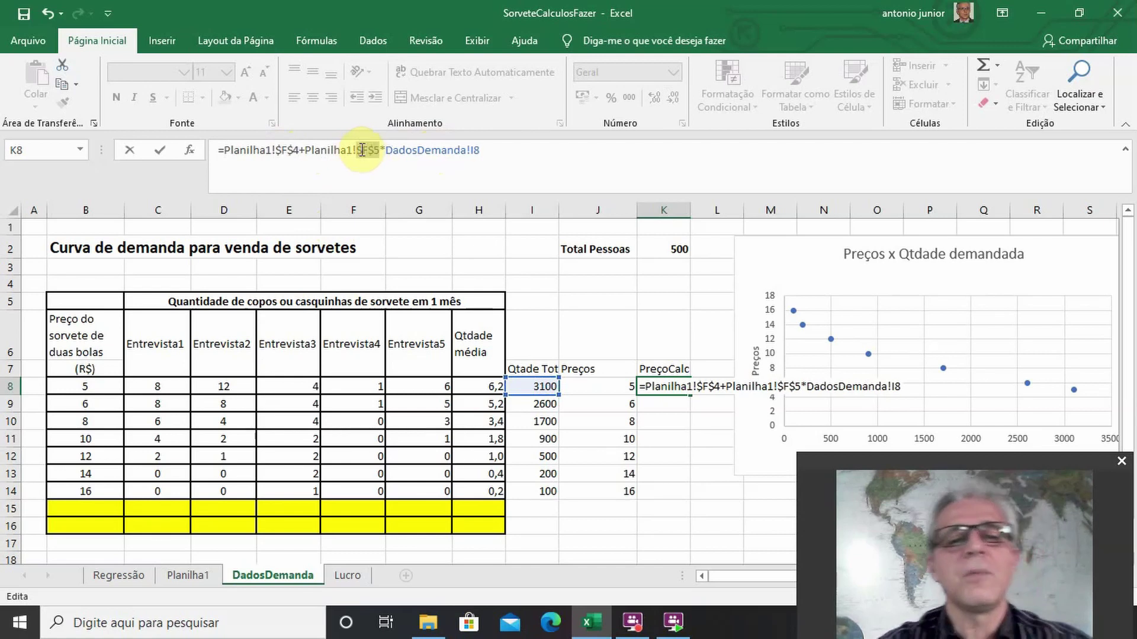
key("Return")
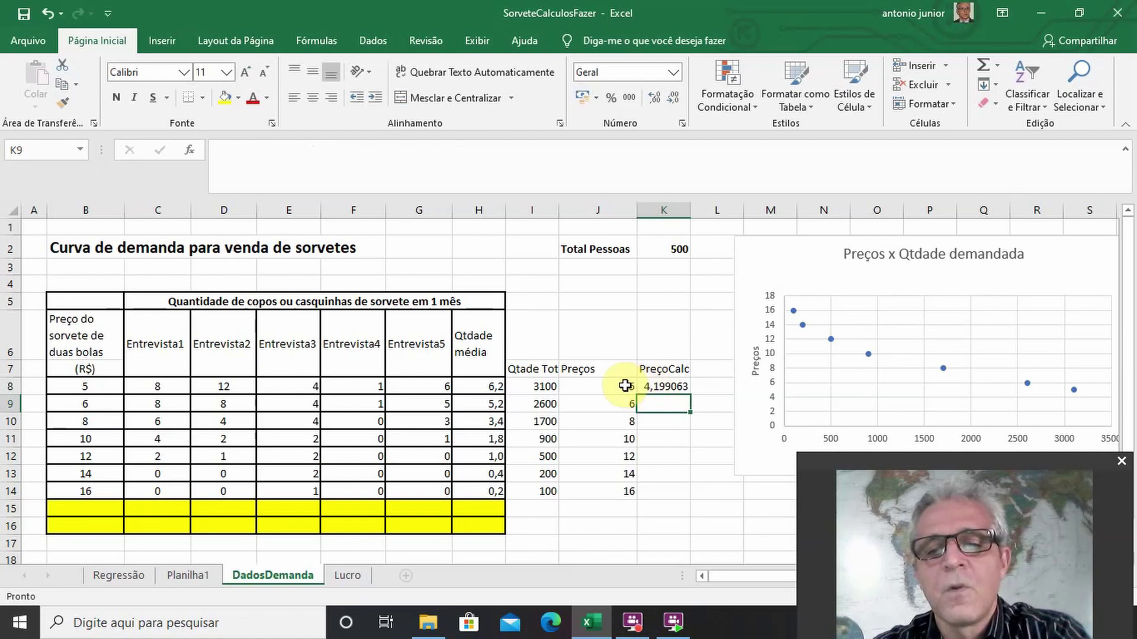
Step: Fill the calculated-price formula from K8 down through K14
left_click(625, 387)
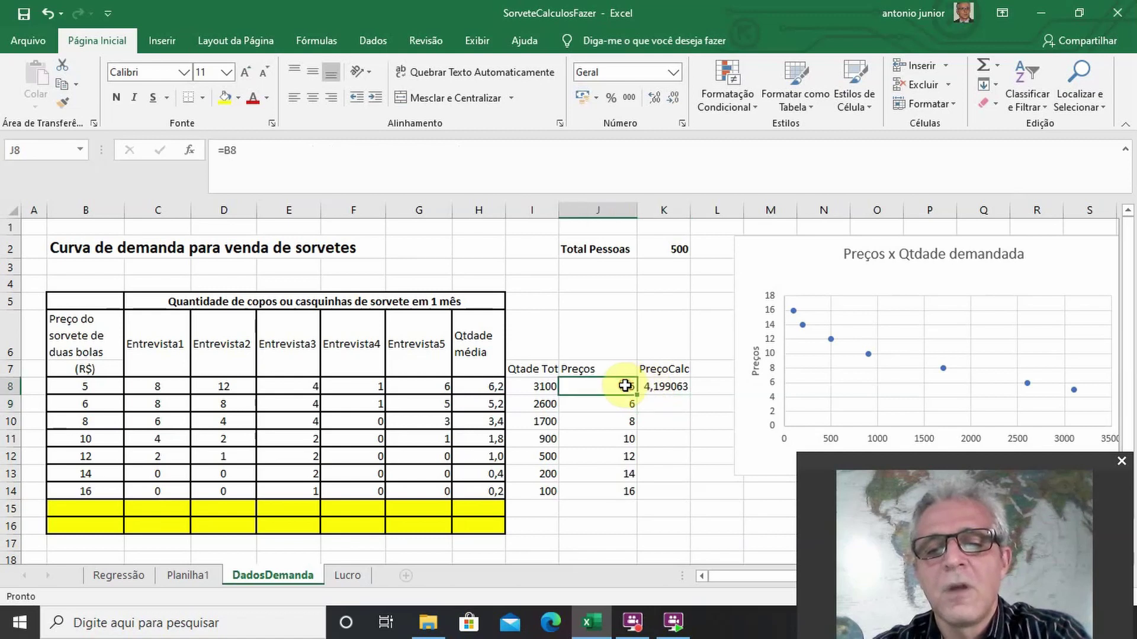
left_click(665, 389)
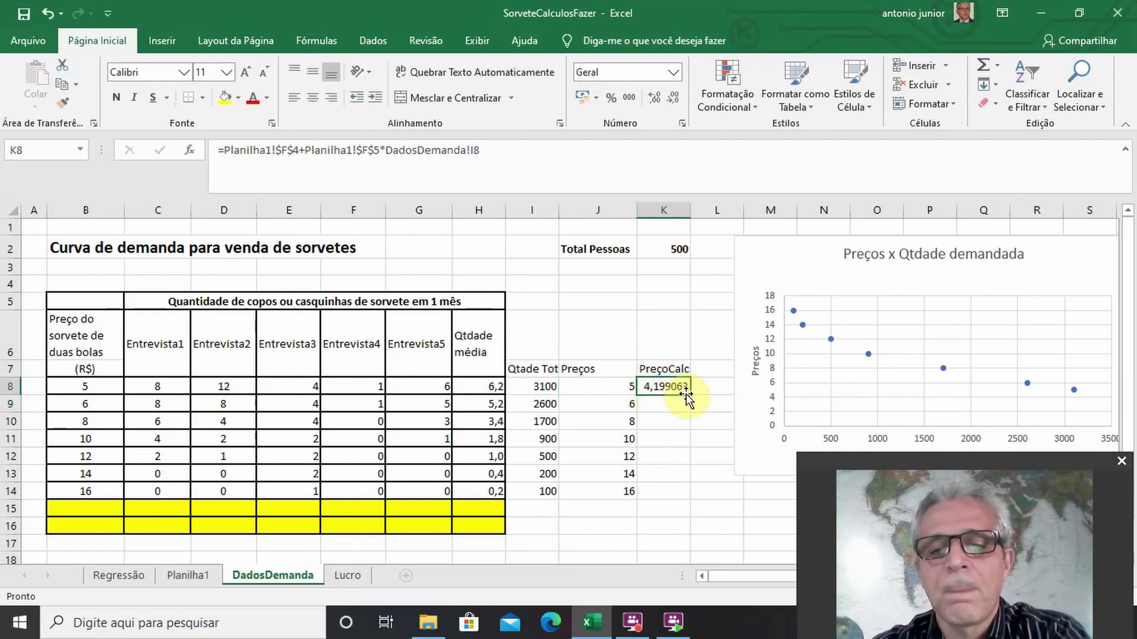
left_click_drag(690, 396, 683, 482)
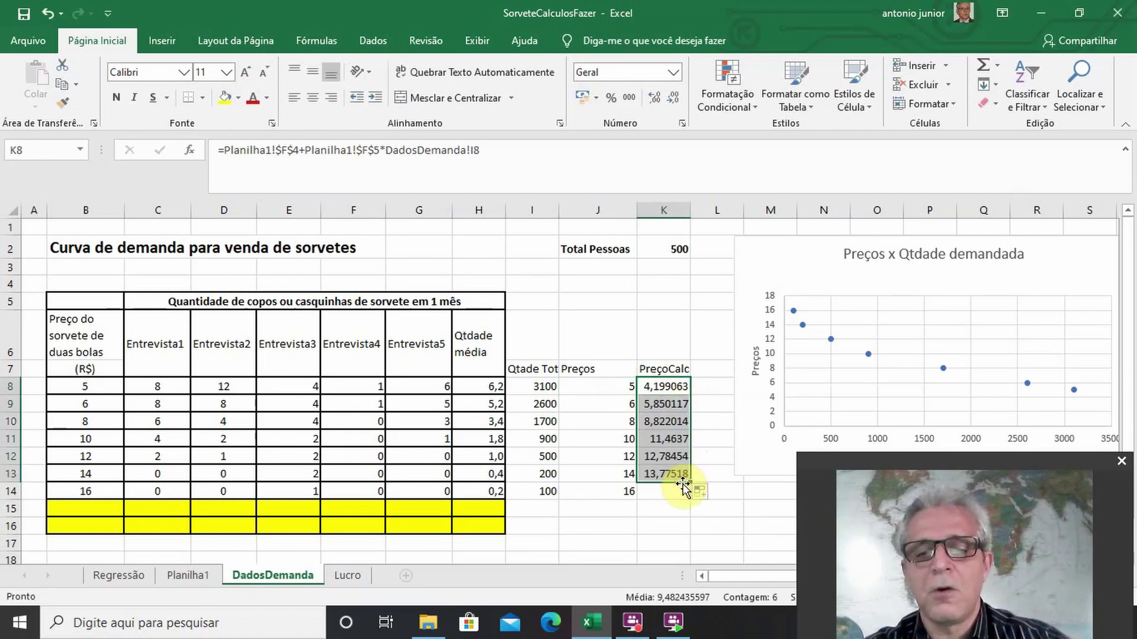
left_click_drag(691, 484, 691, 499)
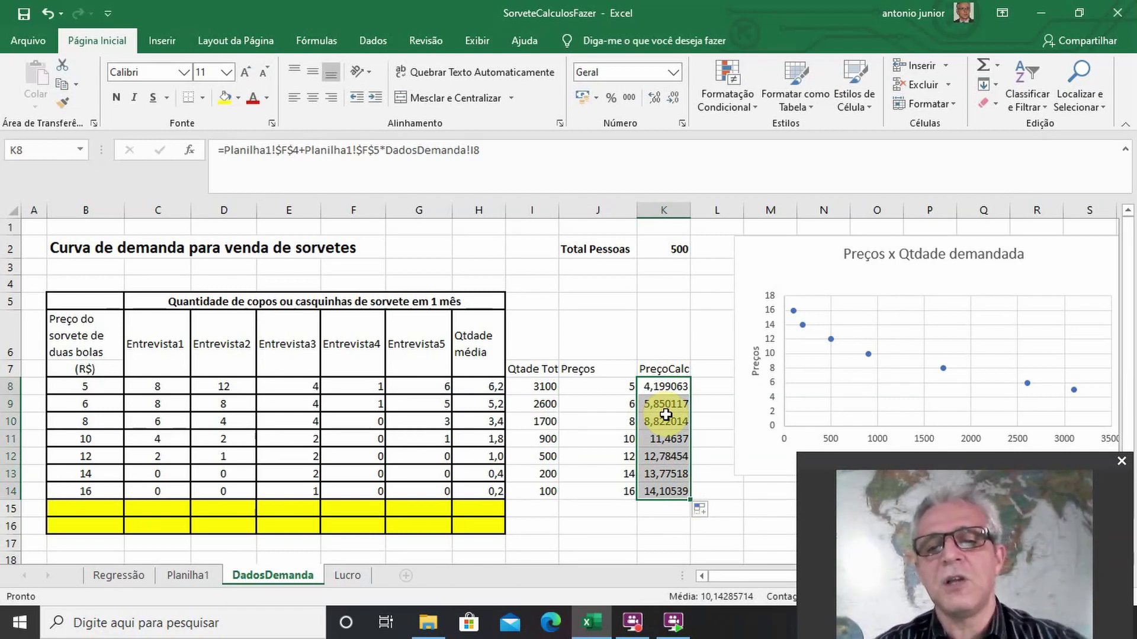
Step: Copy the calculated prices in K8:K14 and paste them into the scatter chart as a second series
key("ctrl+c")
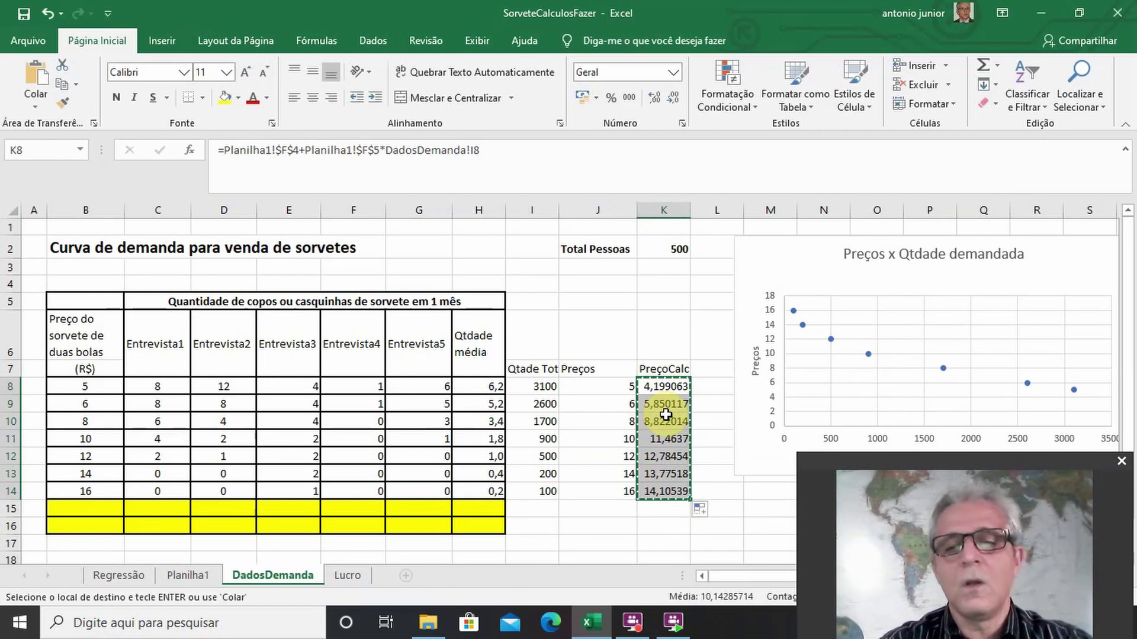
left_click(783, 237)
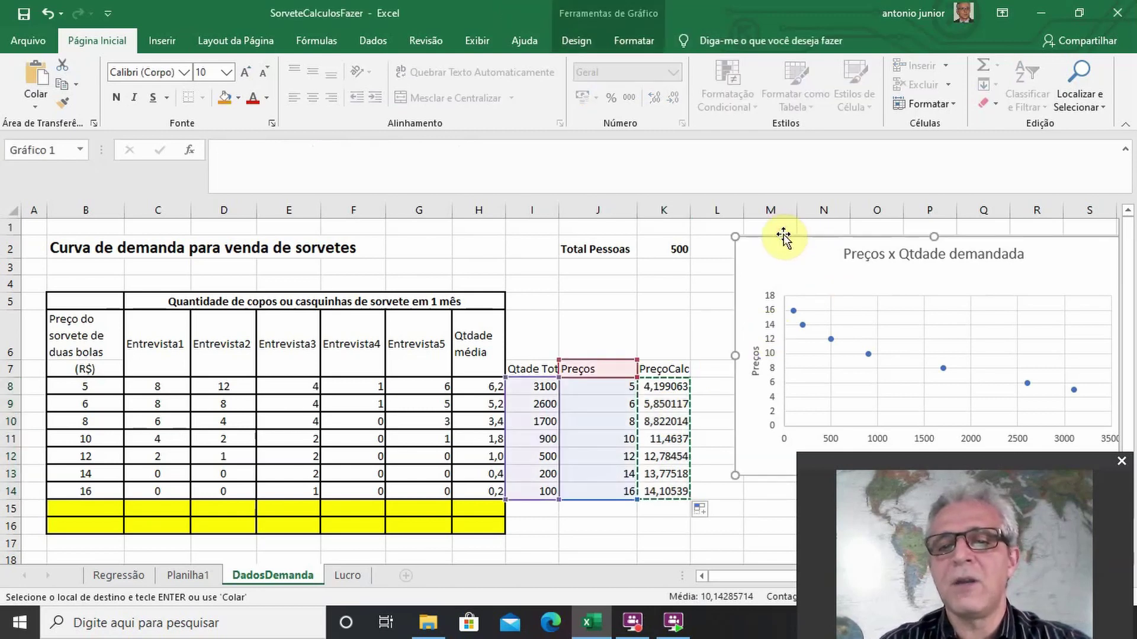
key("ctrl+v")
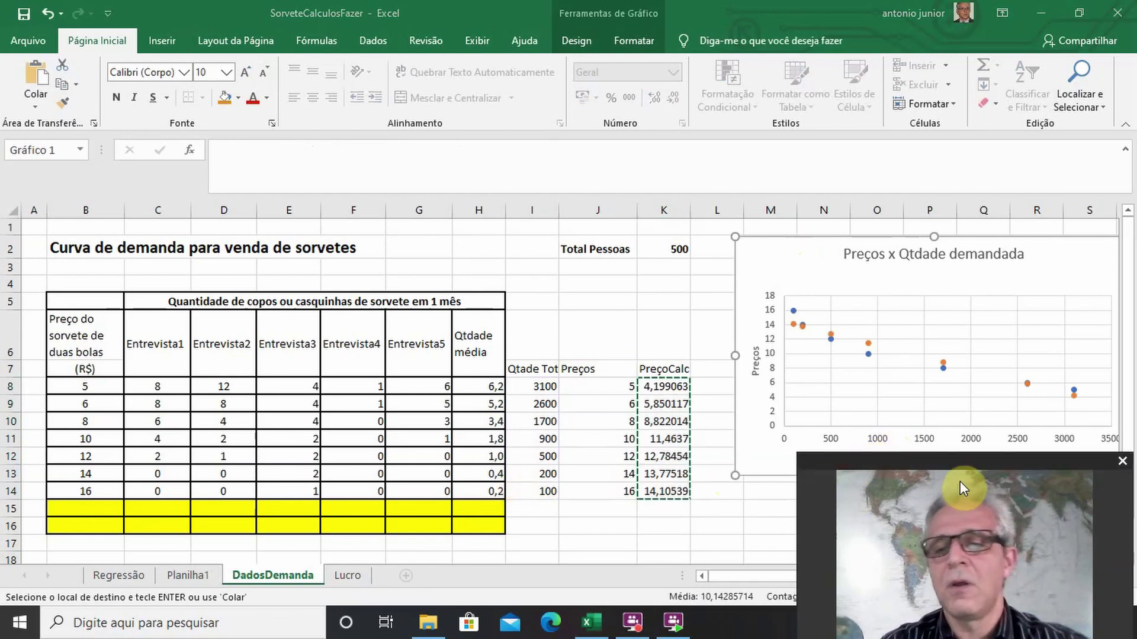
left_click_drag(954, 459, 200, 441)
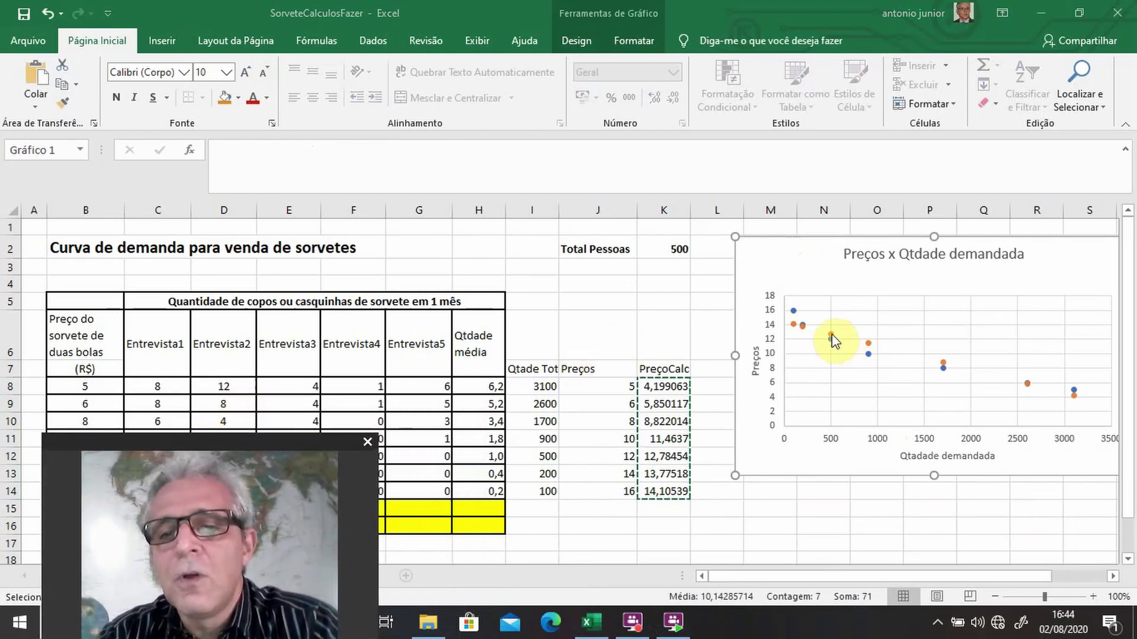
Step: Add a linear trendline to the calculated-price series in the scatter chart
left_click(869, 347)
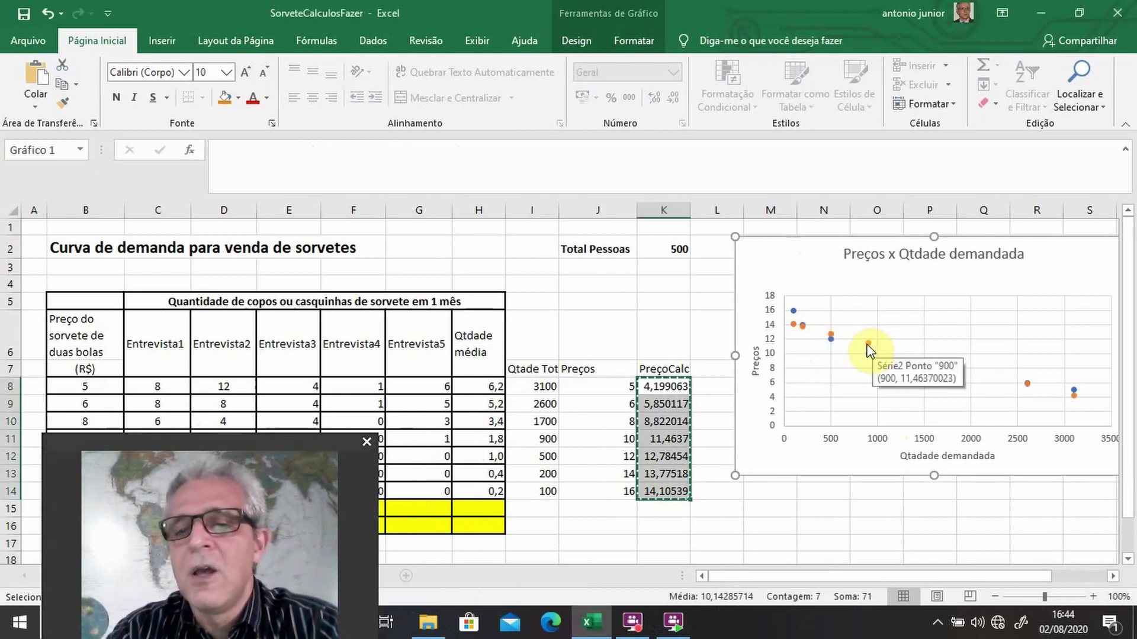
left_click(867, 345)
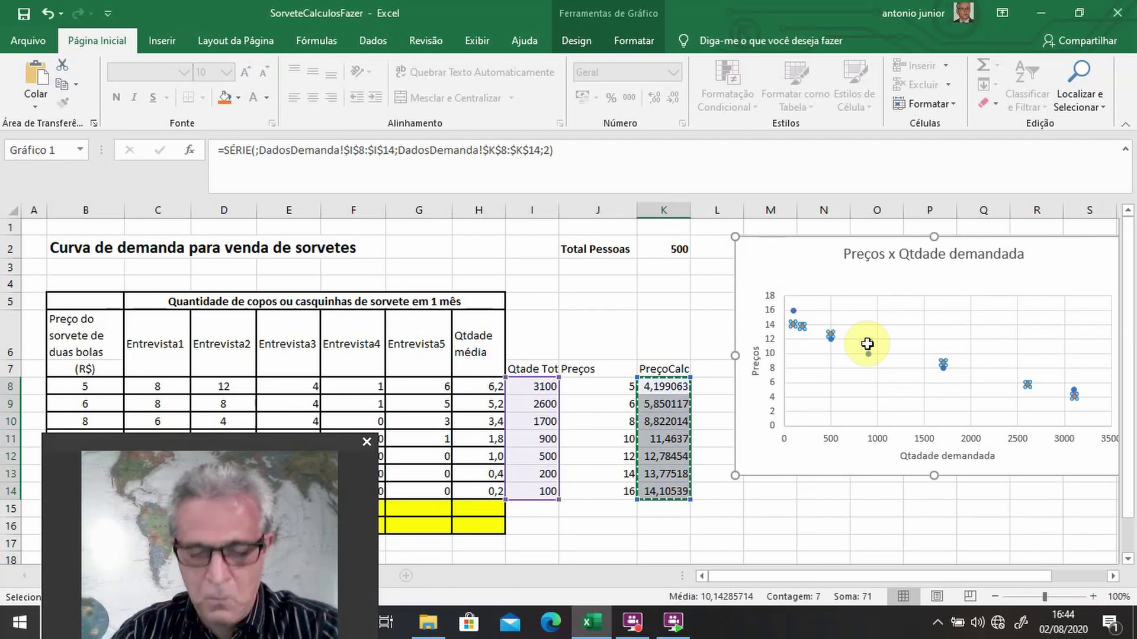
right_click(867, 344)
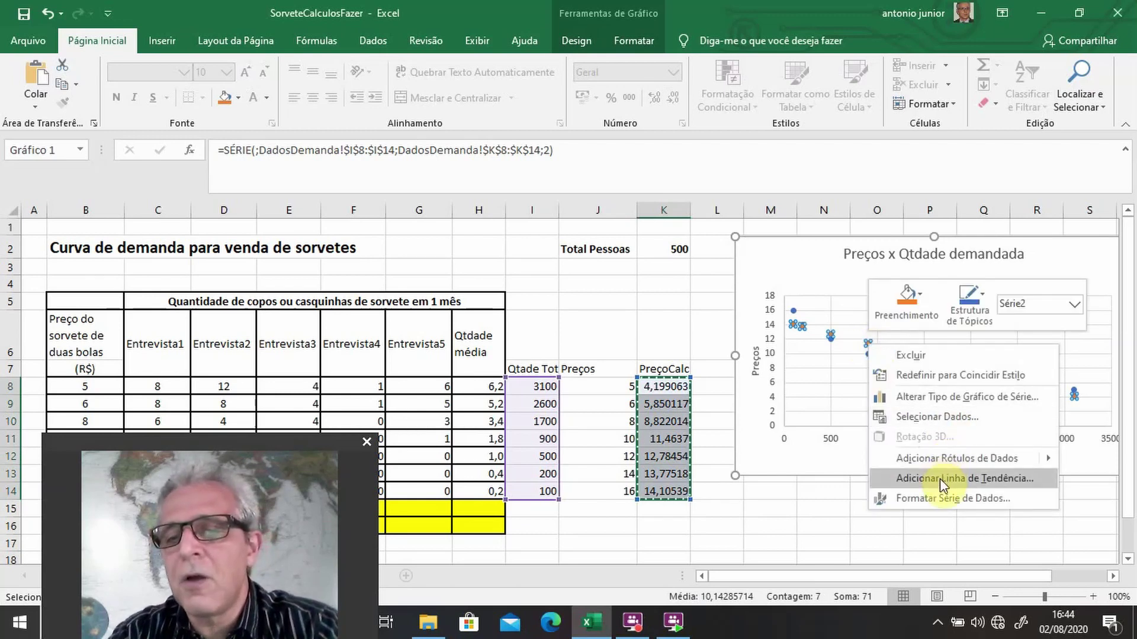
left_click(939, 479)
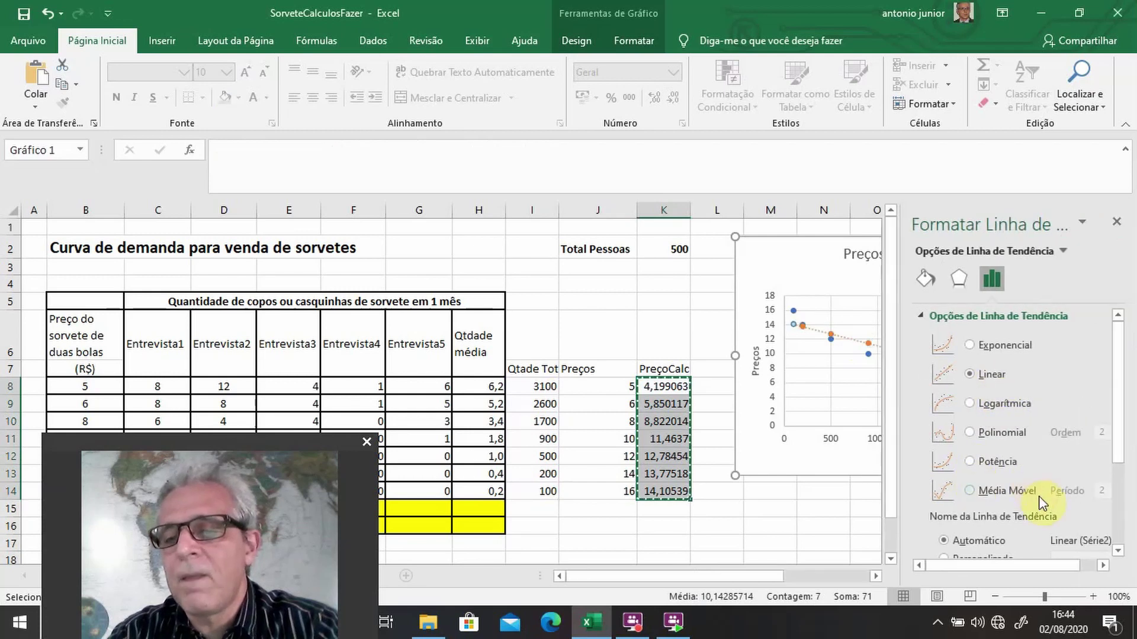
Step: Close the trendline formatting options, deselect the chart and move the floating camera window off the demand table
left_click(1117, 500)
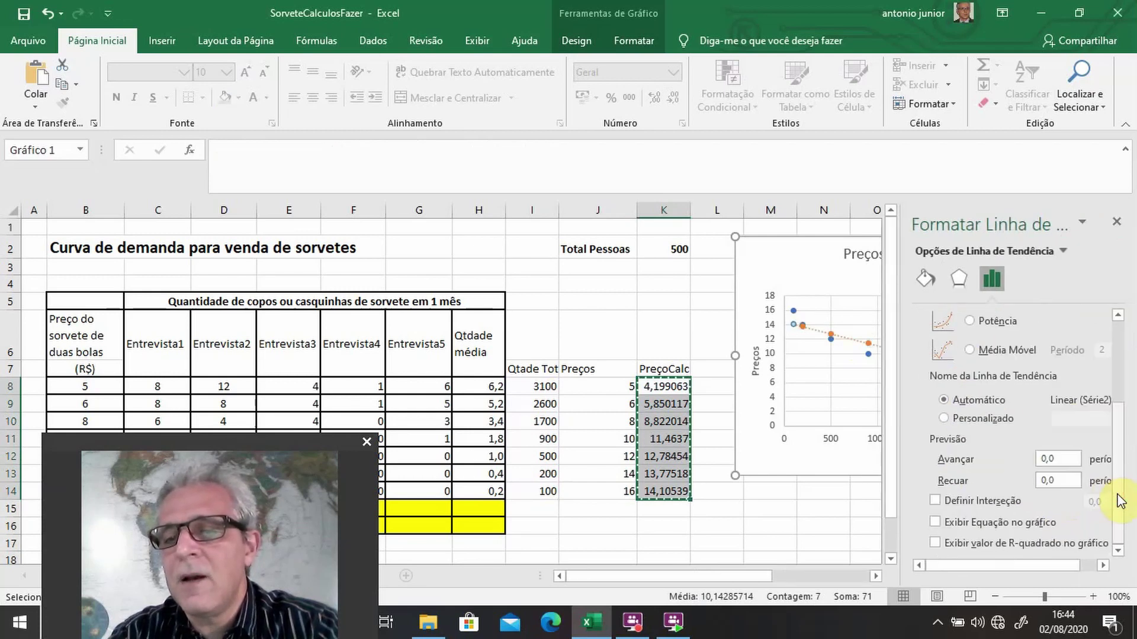
left_click(1118, 224)
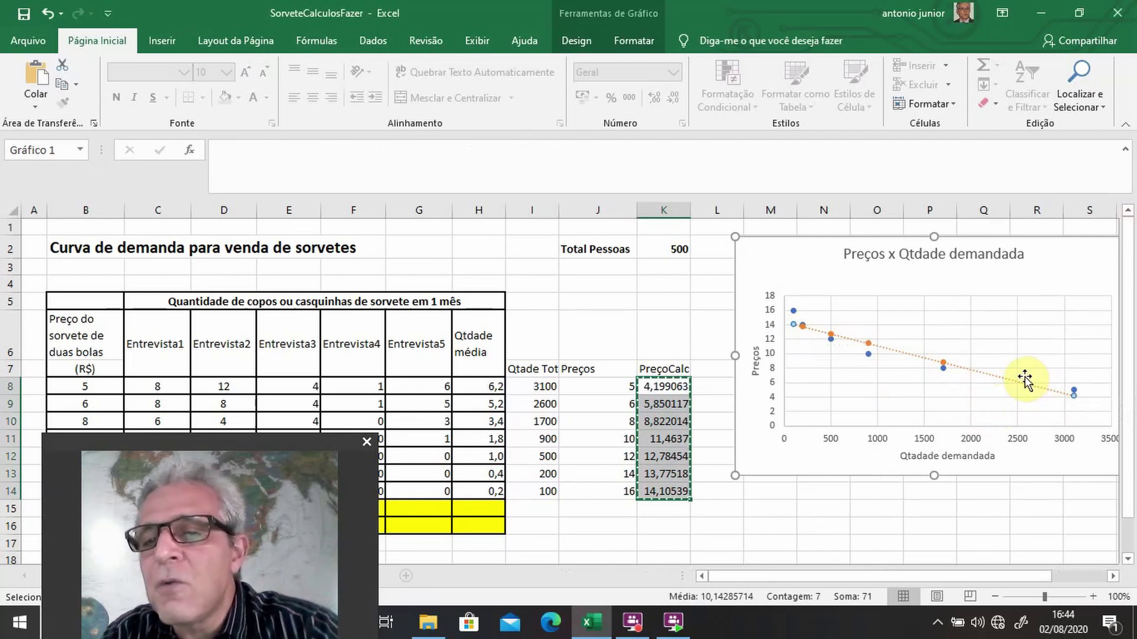
mouse_move(1030, 396)
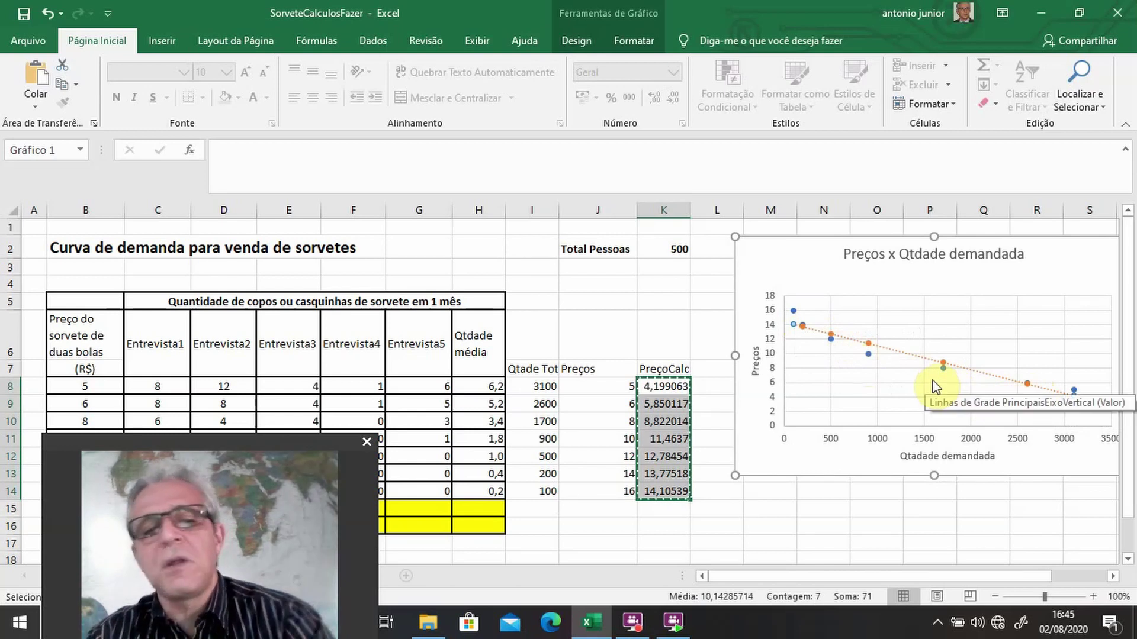
left_click(374, 423)
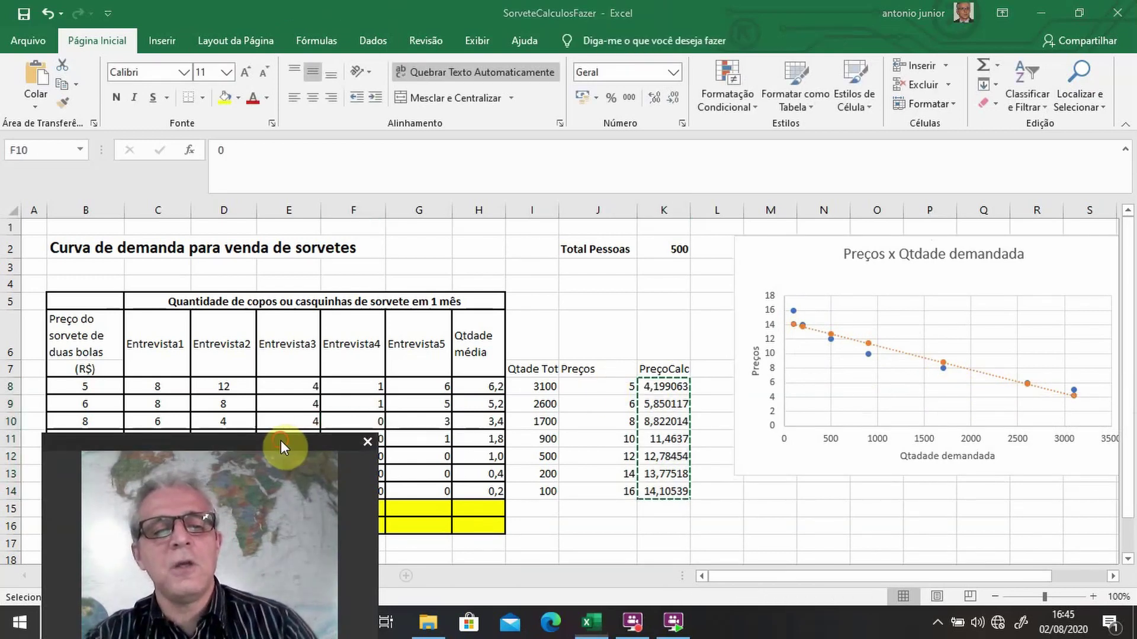
left_click_drag(282, 440, 1054, 10)
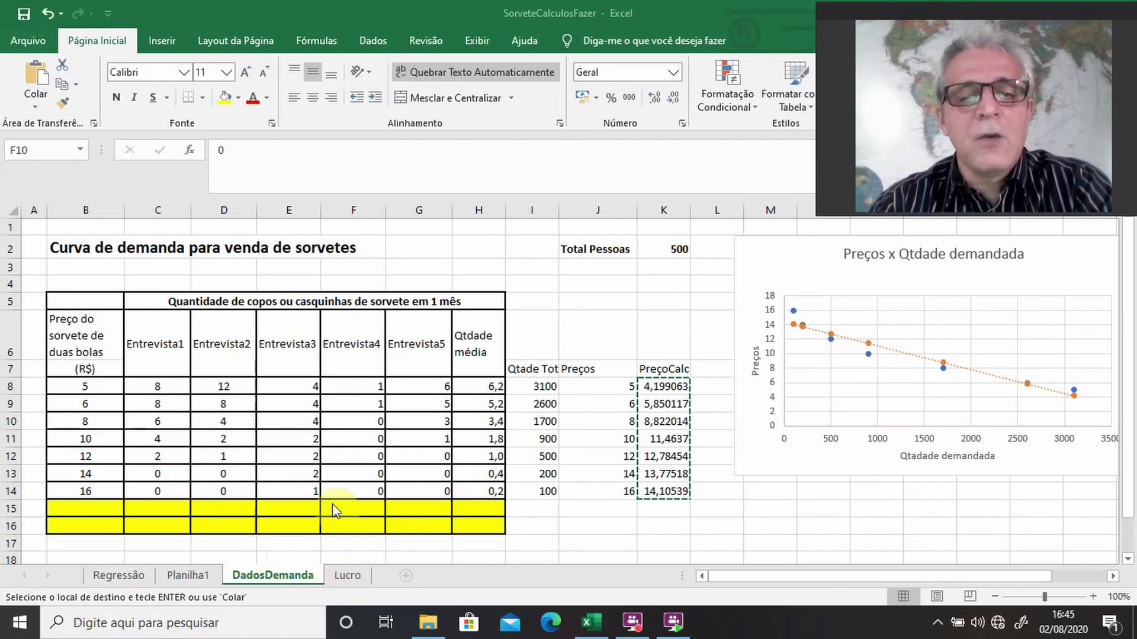
Step: On the Lucro sheet, change the fixed costs period label in C3 to "por semana"
left_click(345, 574)
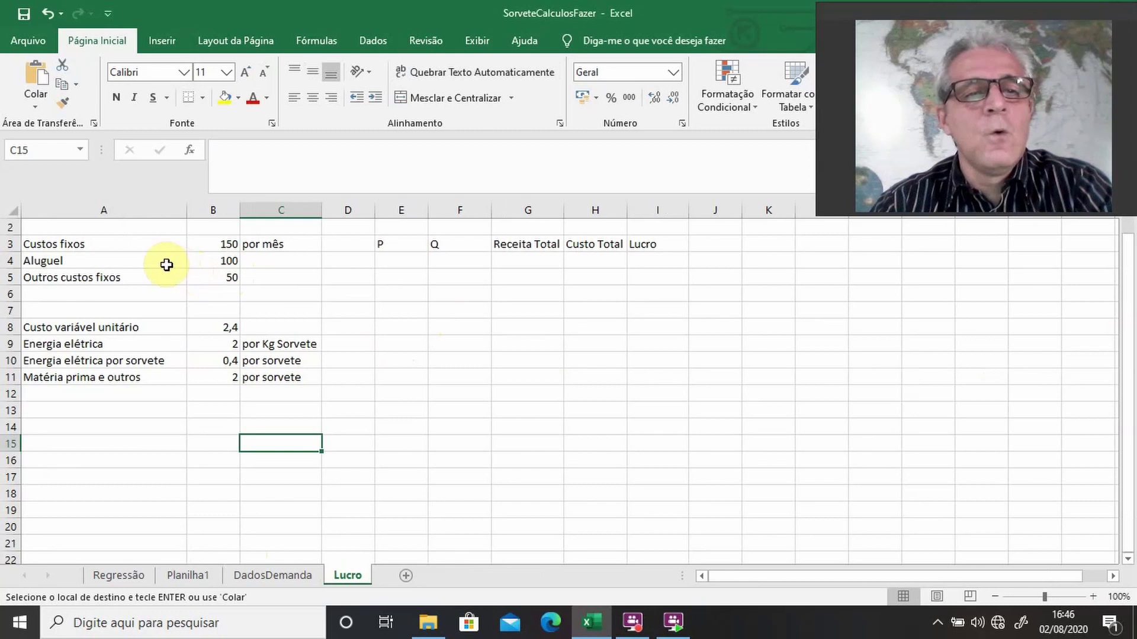
left_click(219, 246)
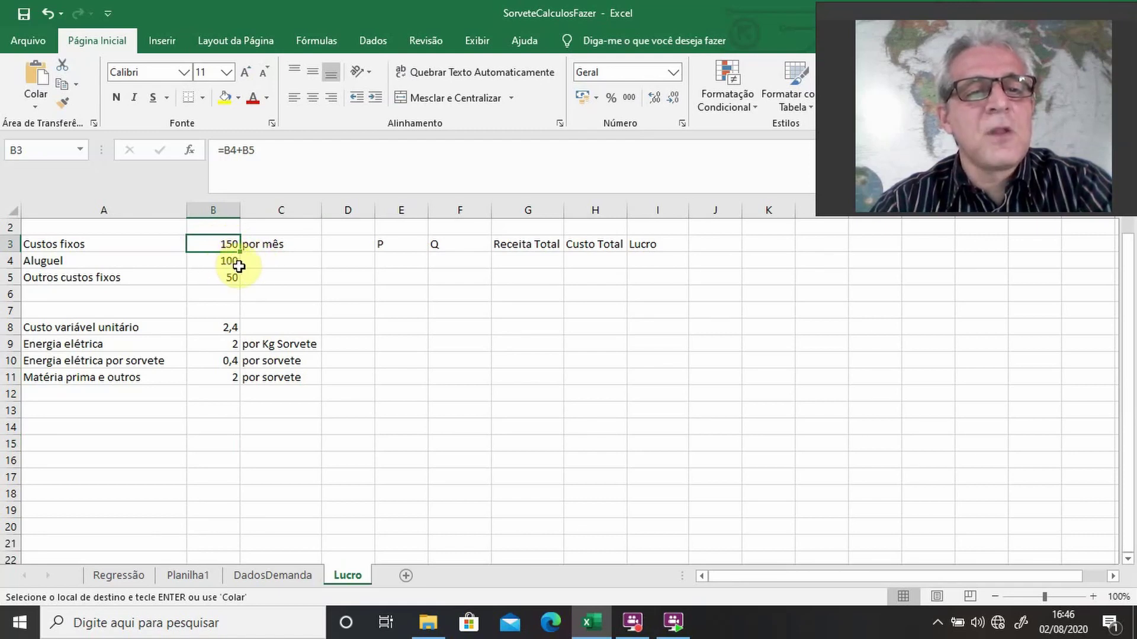
left_click(269, 244)
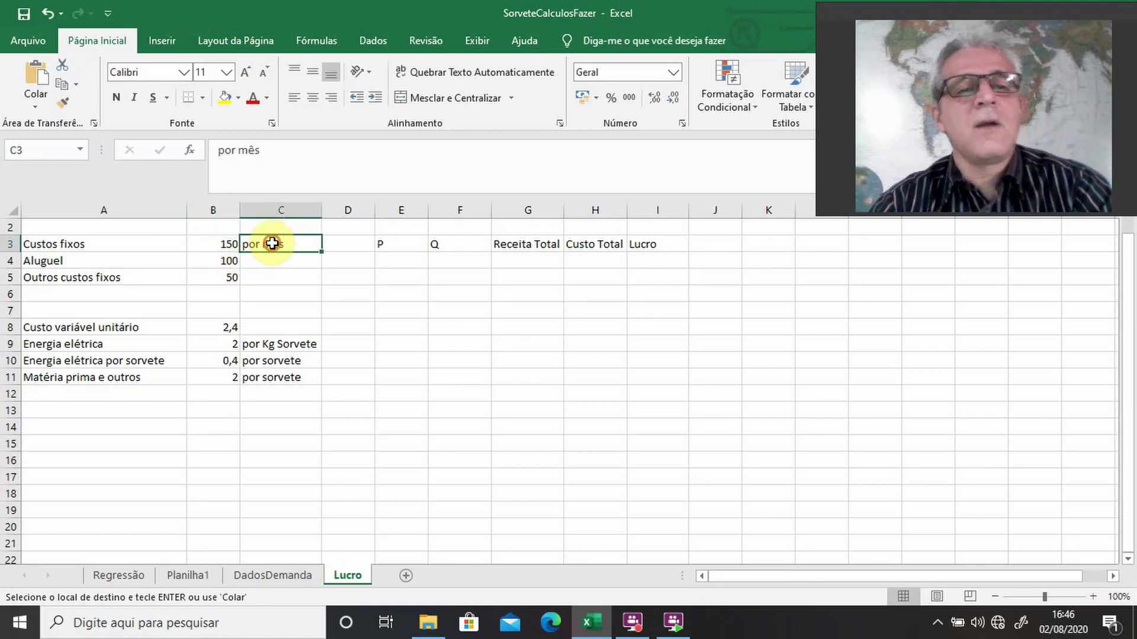
left_click(290, 145)
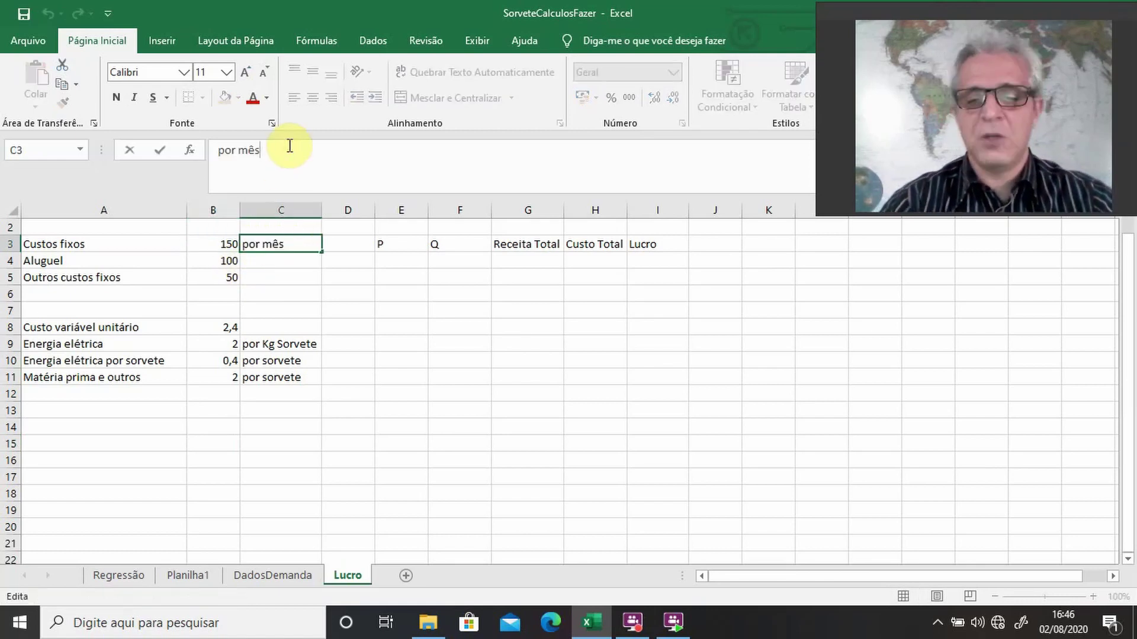
key("BackSpace")
key("BackSpace")
key("BackSpace")
type("semana")
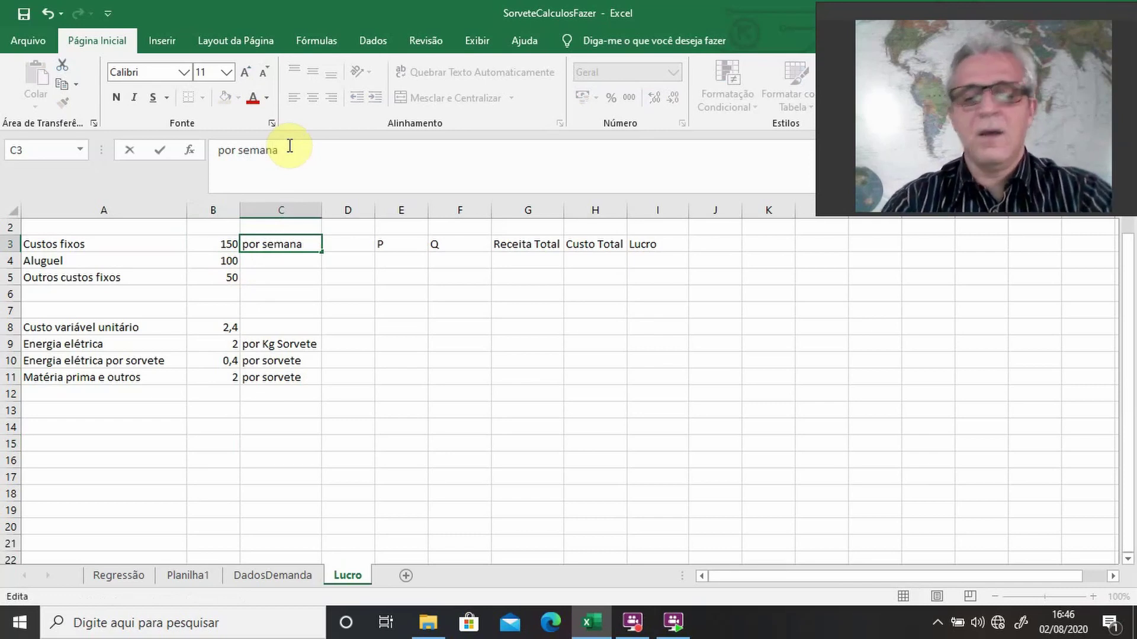
key("Return")
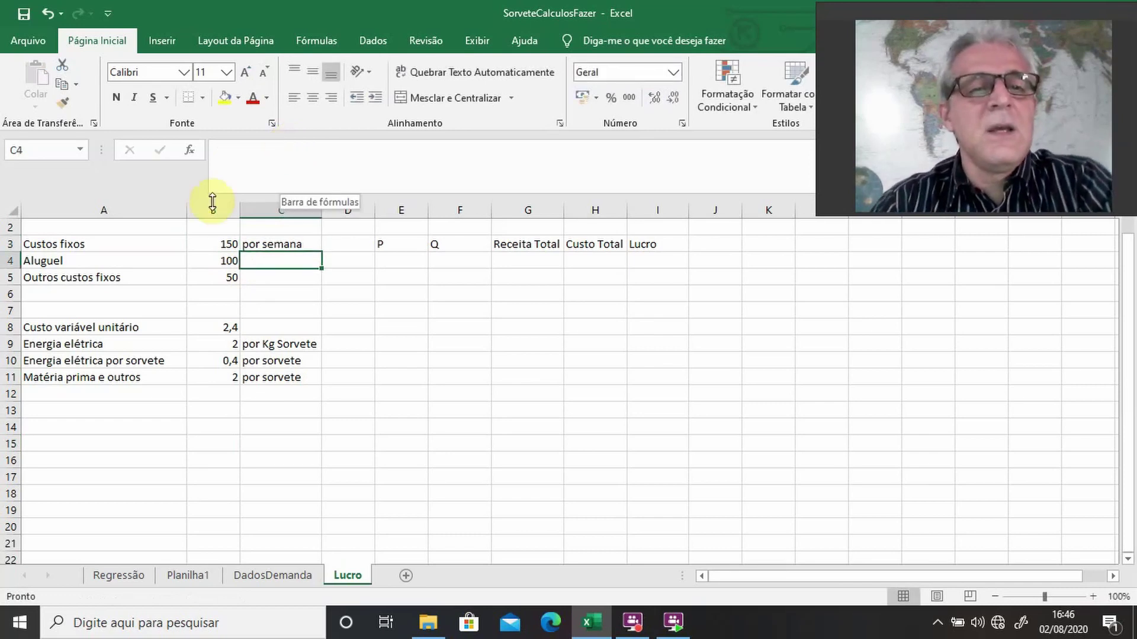
Step: Examine the other fixed costs in B5 and the unit variable cost entries and formulas in B8:B11
left_click(231, 279)
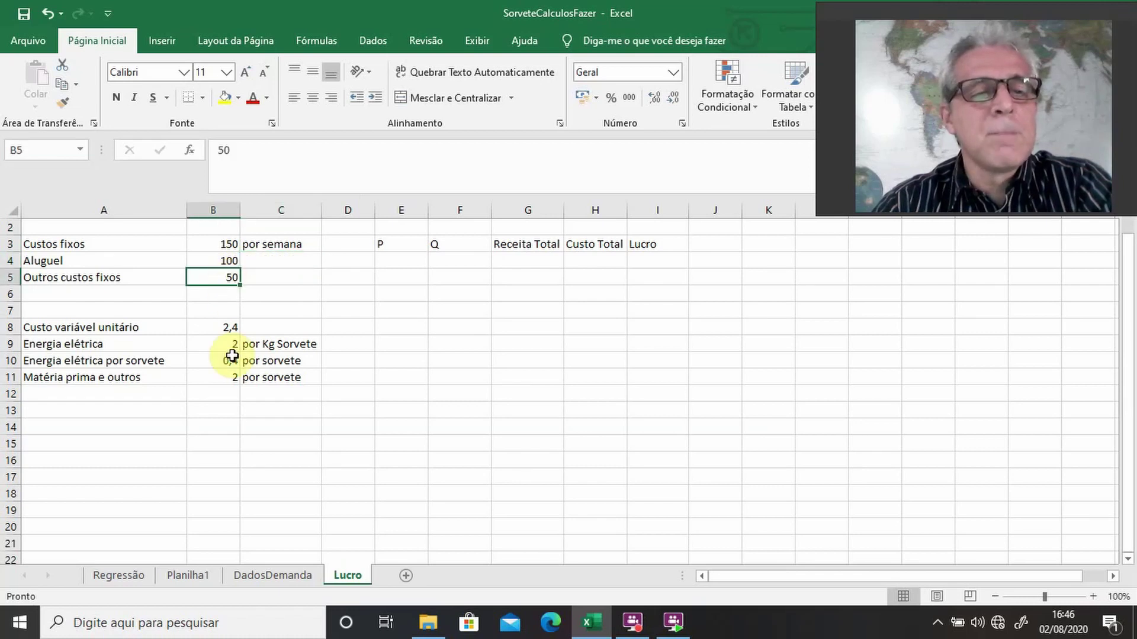
left_click(226, 329)
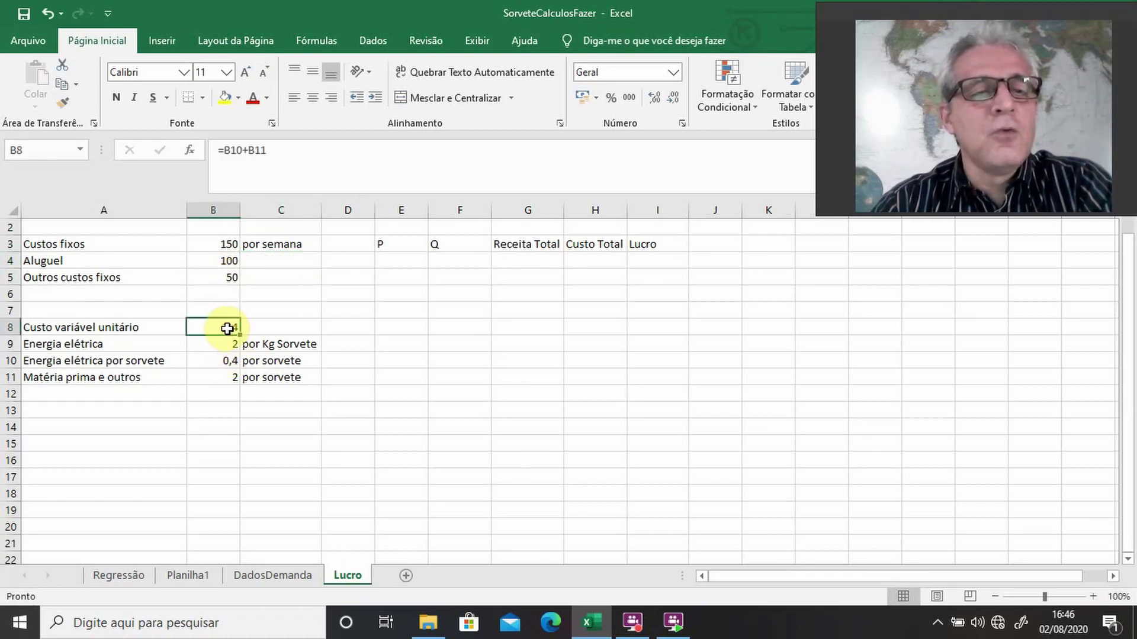
left_click(224, 344)
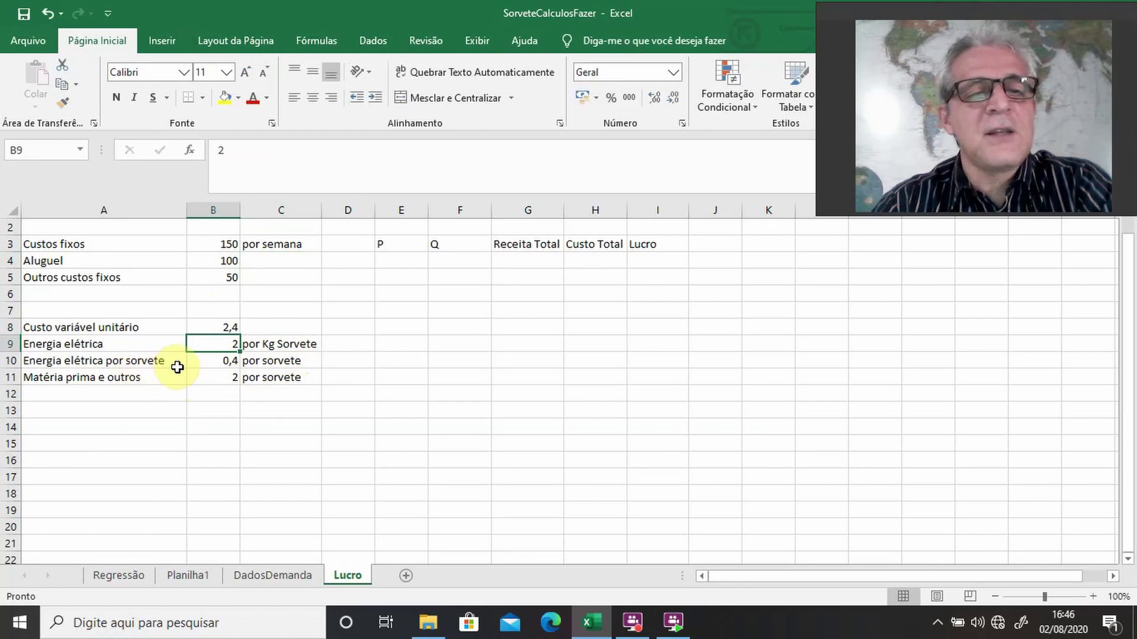
left_click(224, 363)
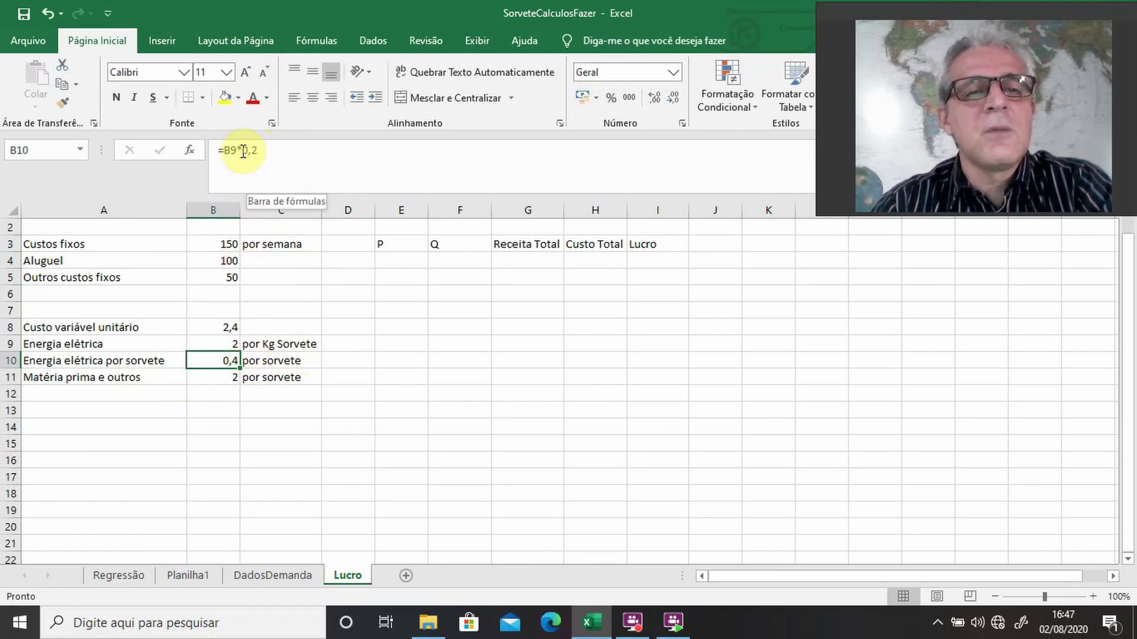
left_click_drag(243, 152, 272, 153)
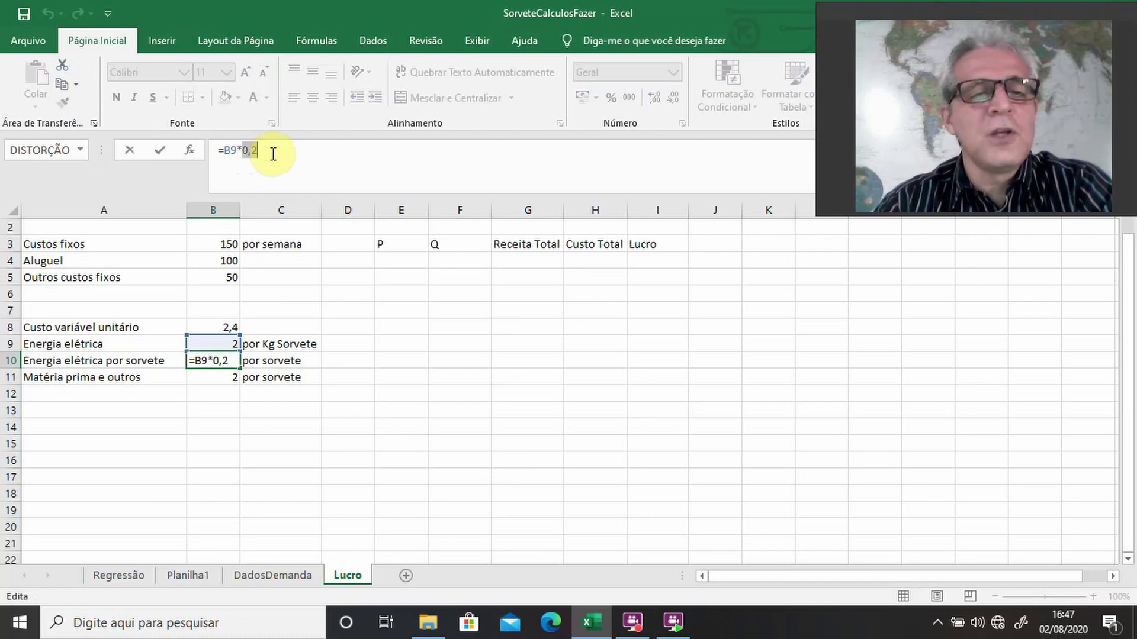
key("Return")
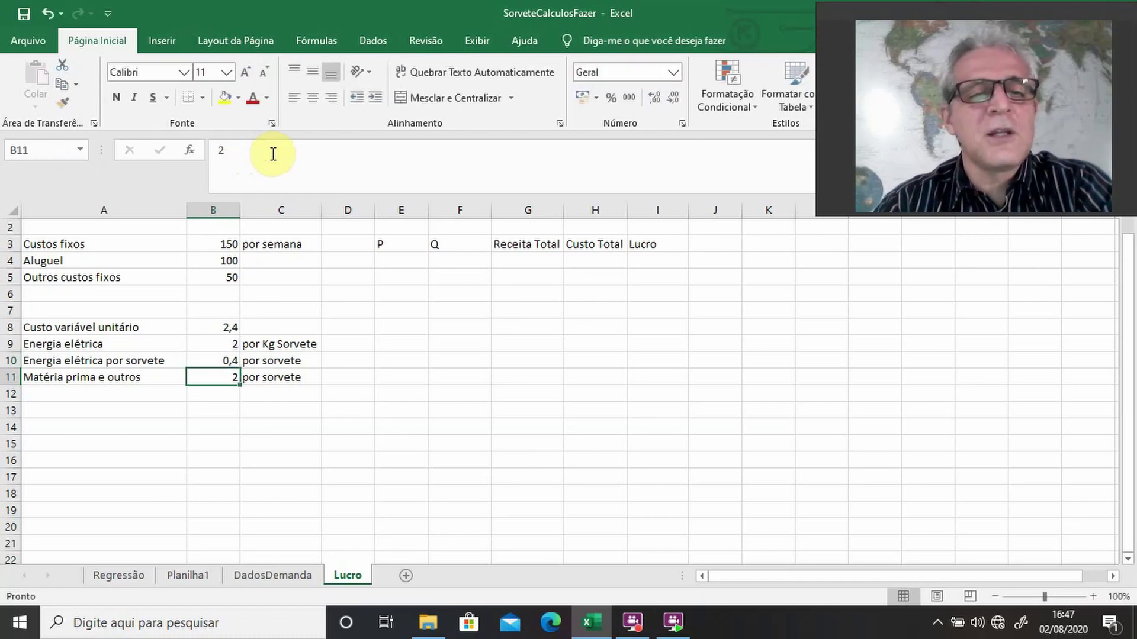
left_click(232, 362)
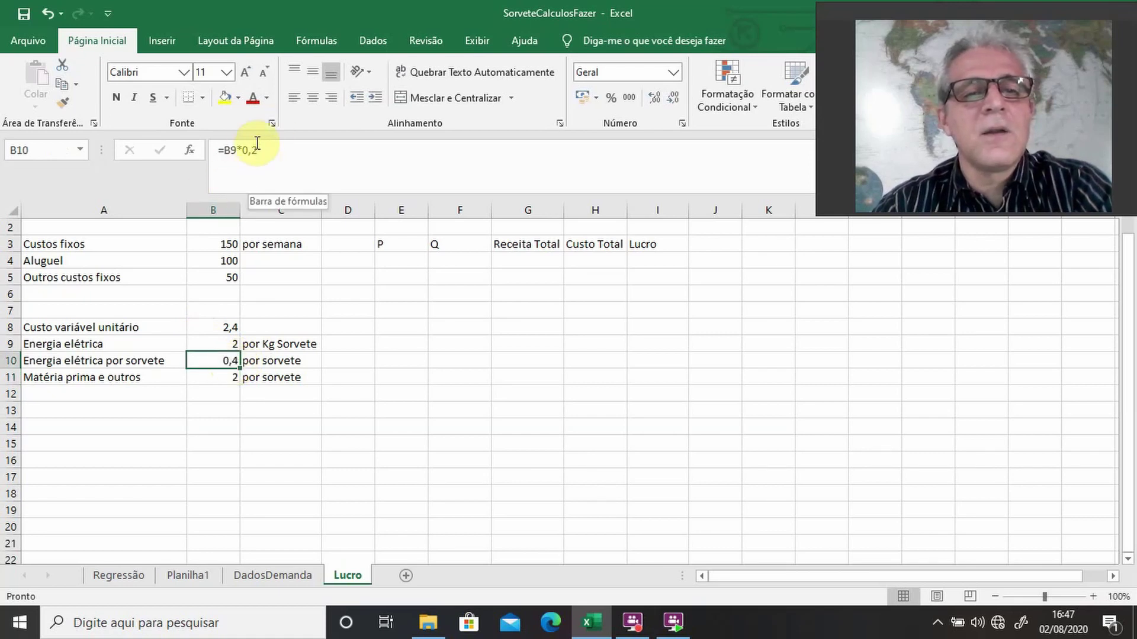
left_click(218, 380)
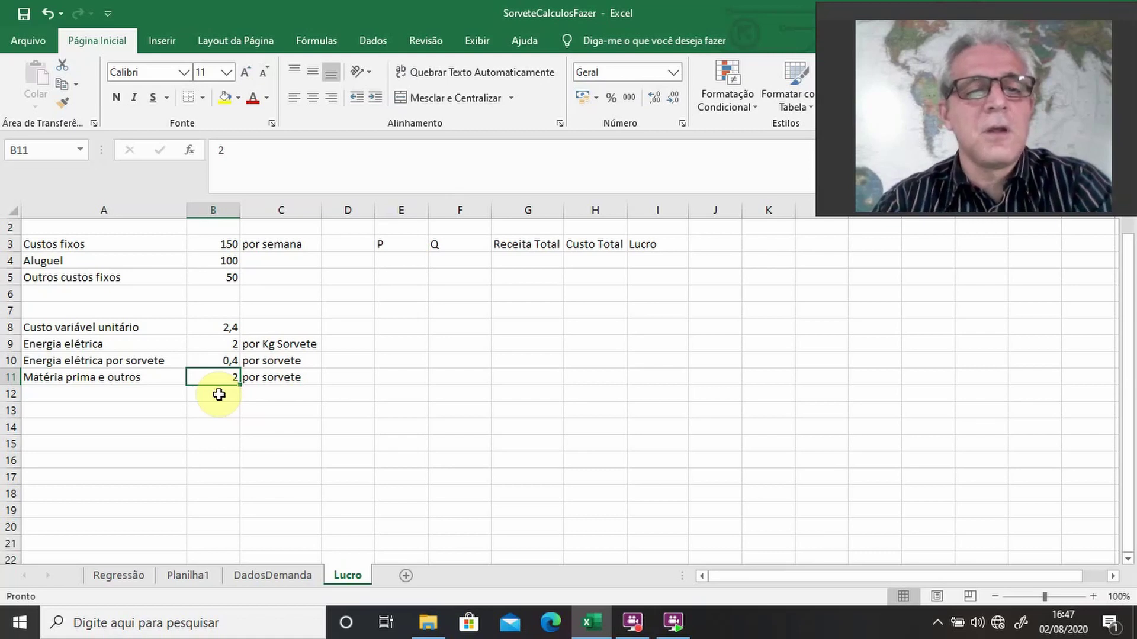
left_click(225, 330)
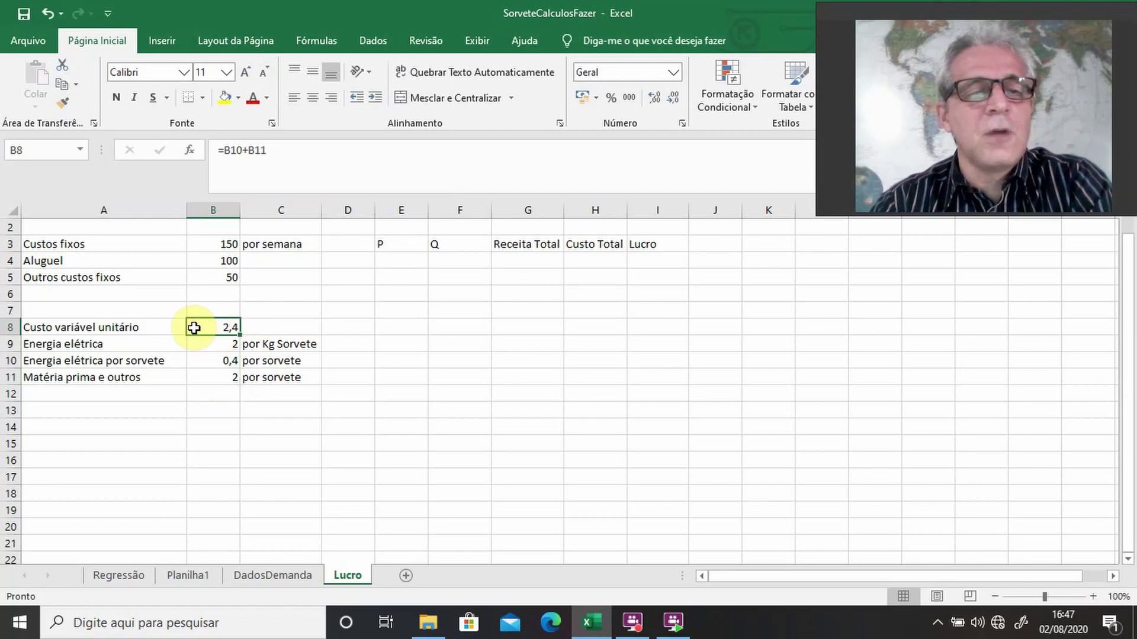
left_click(154, 329)
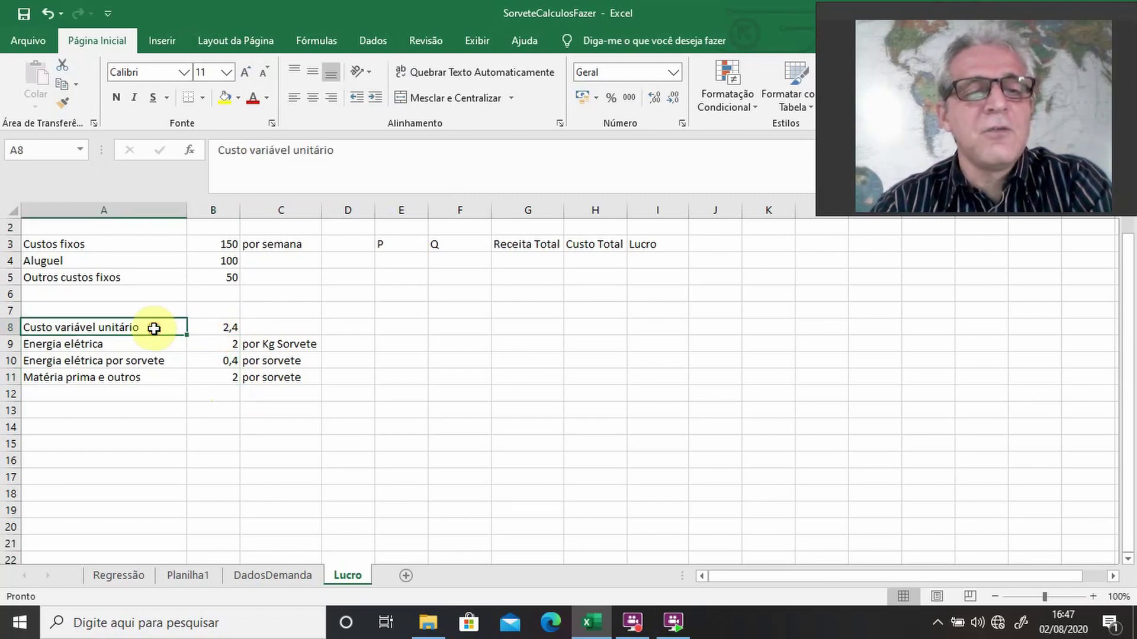
left_click_drag(154, 329, 220, 329)
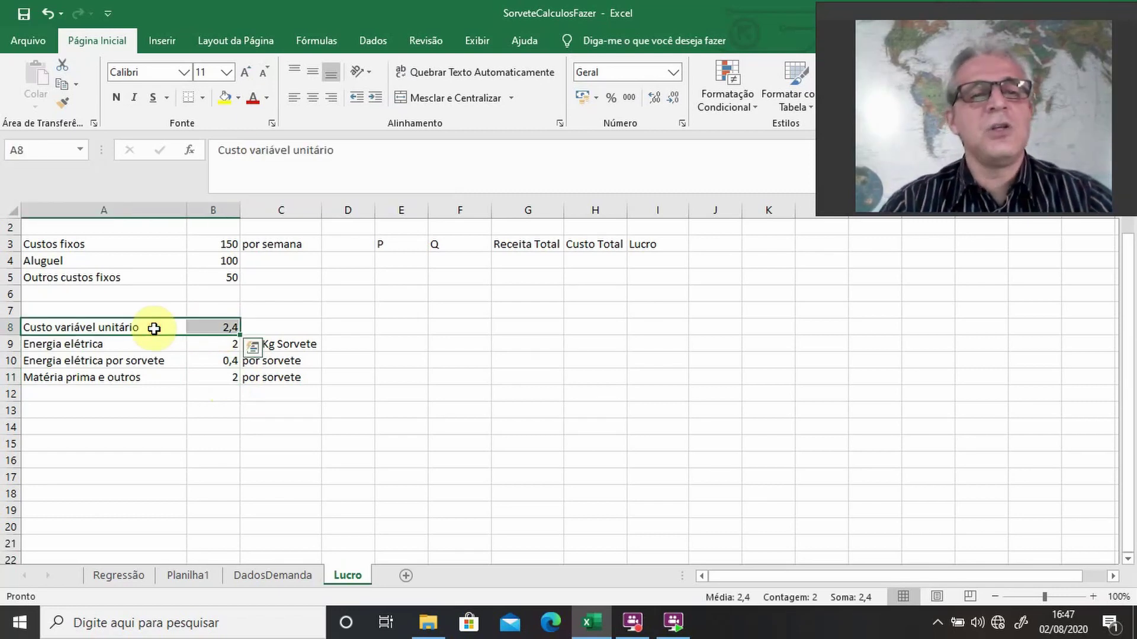
Step: Apply yellow fill to the label and value cells of Custo variável unitário (A8:B8) and Custos fixos (A3:B3)
left_click(224, 99)
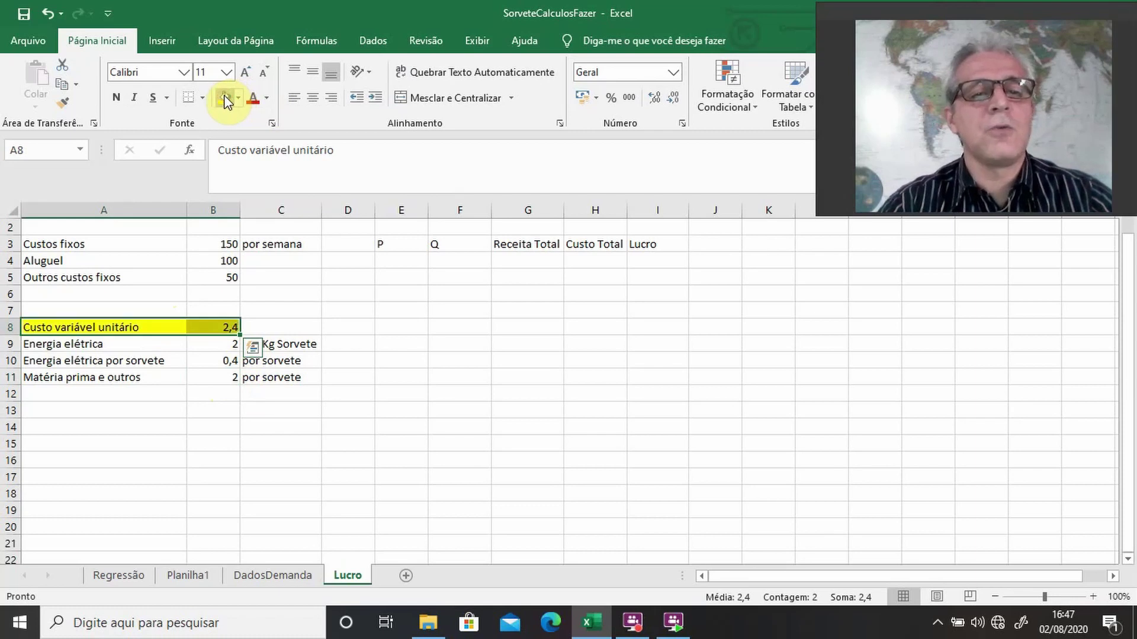
key("Up")
key("Up")
key("Up")
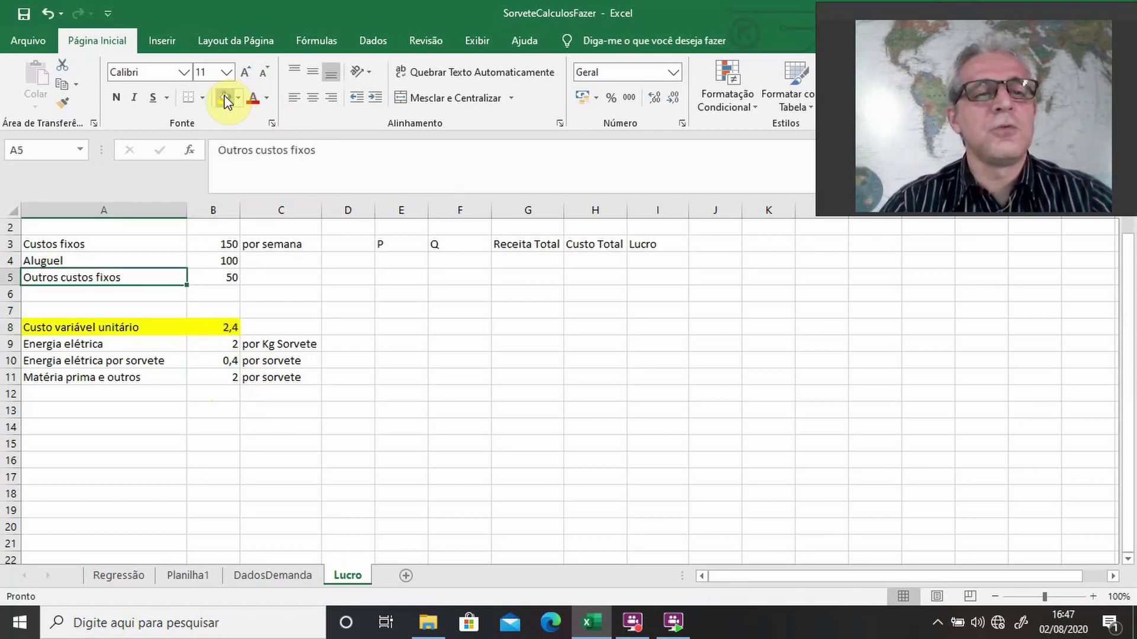
key("Up")
key("Up")
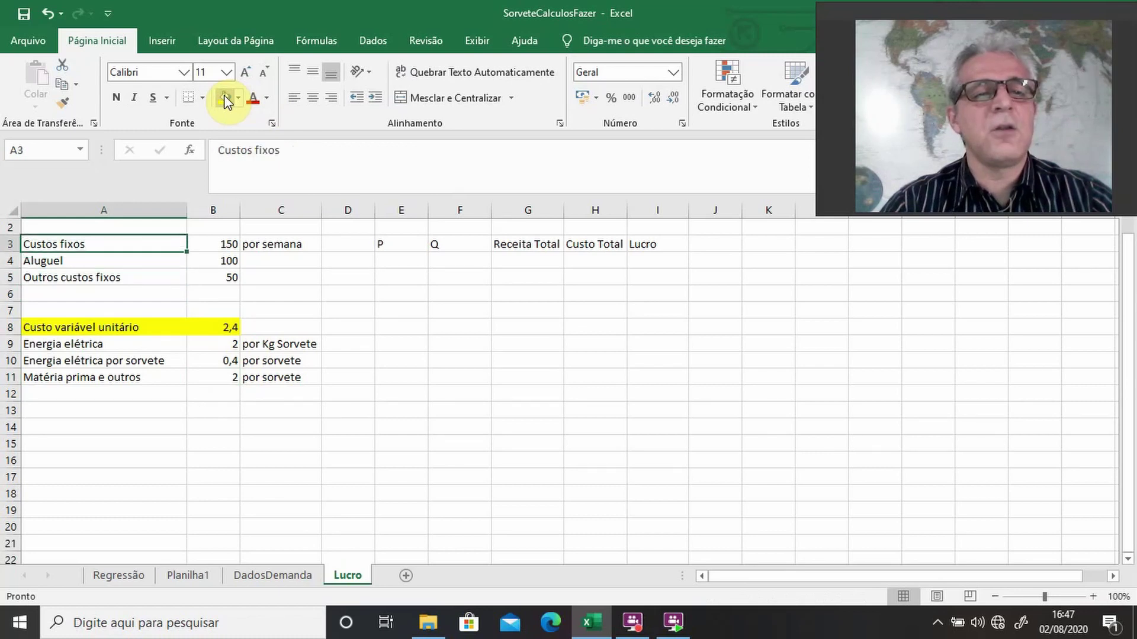
key("shift+Right")
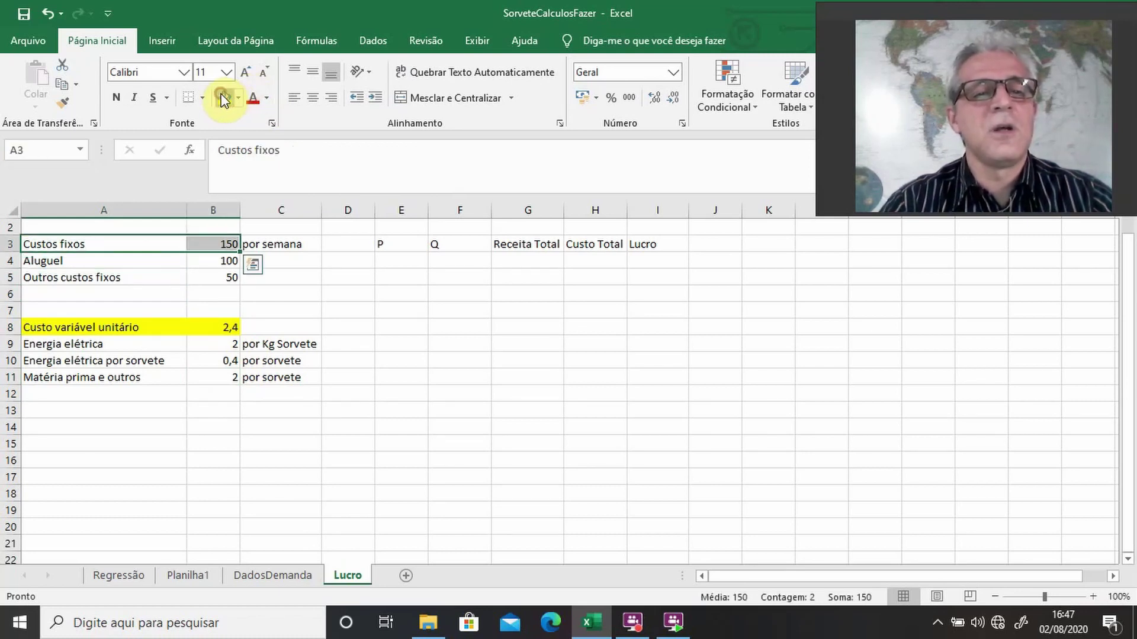
left_click(224, 98)
key("Down")
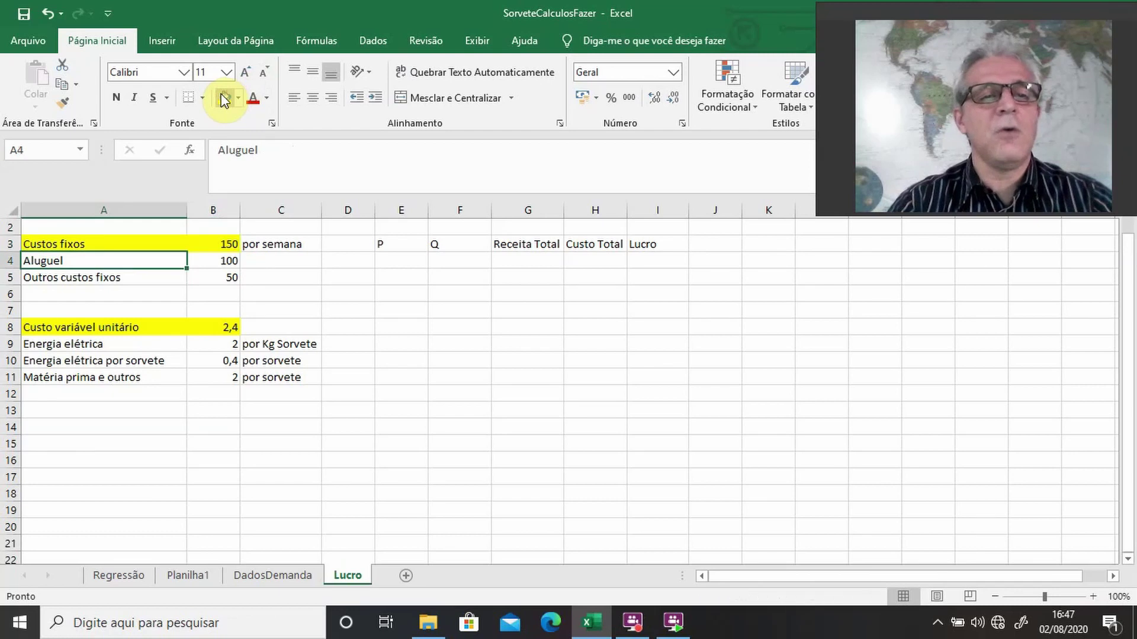
key("Right")
key("Down")
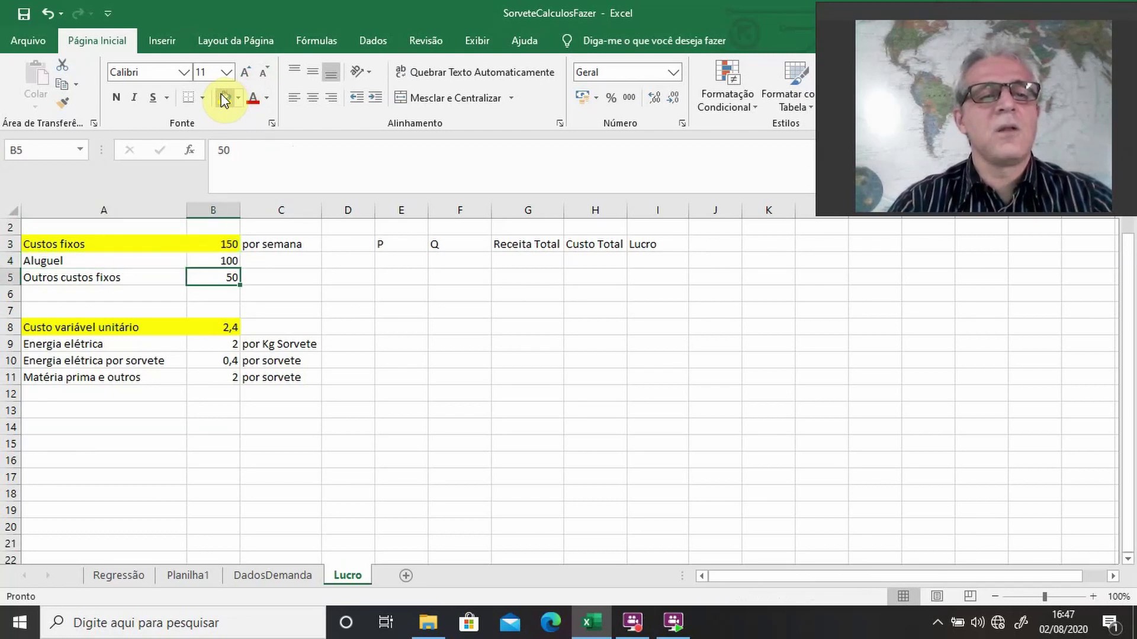
key("Up")
key("Up")
key("Right")
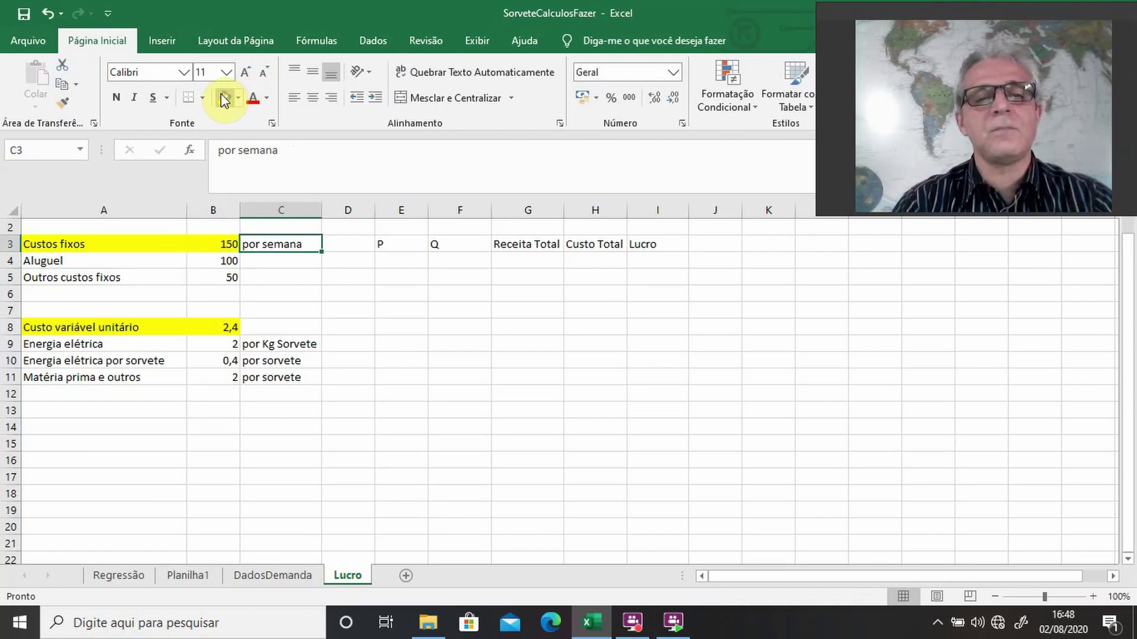
key("Down")
key("Down")
key("Right")
key("Right")
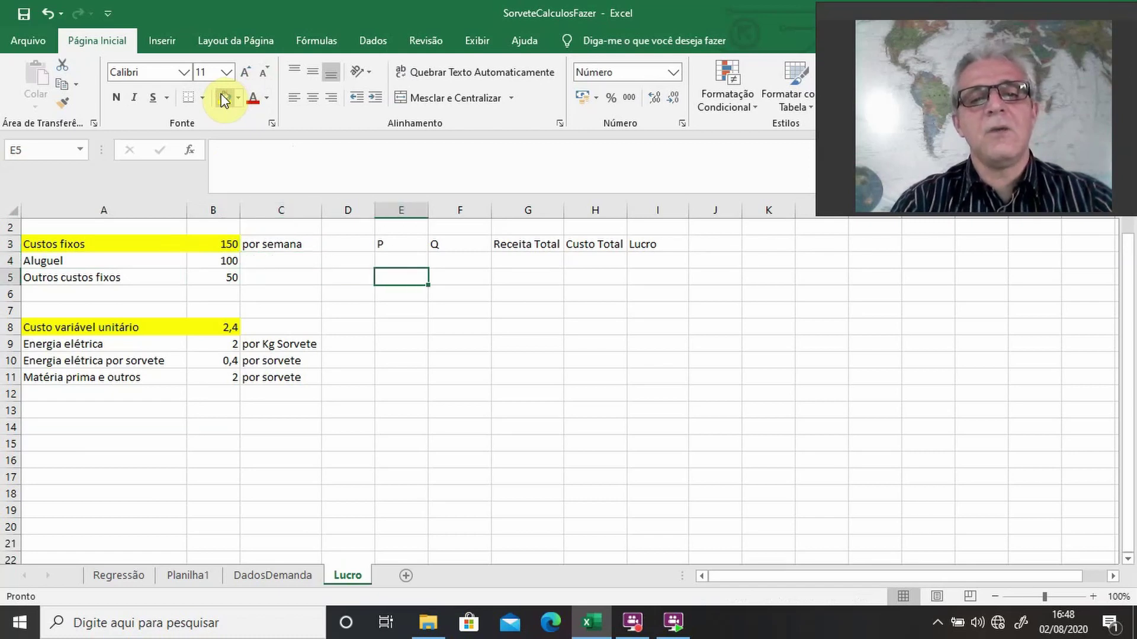
key("Up")
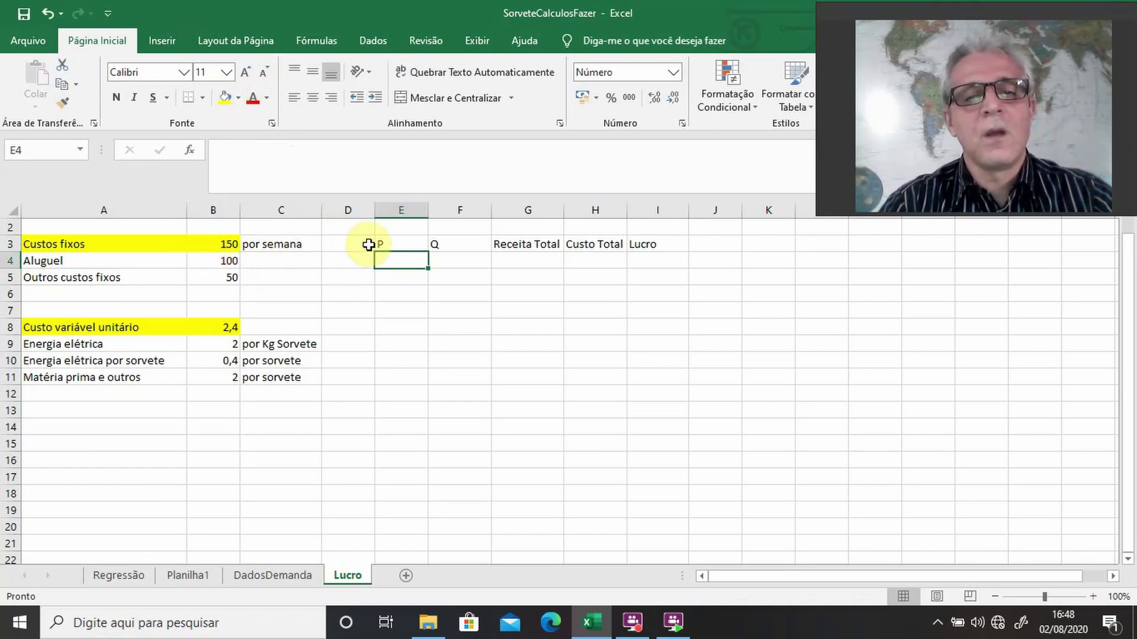
Step: Enter the quantities 0, 200 and 400 under the Q header in cells F4 to F6
left_click(457, 261)
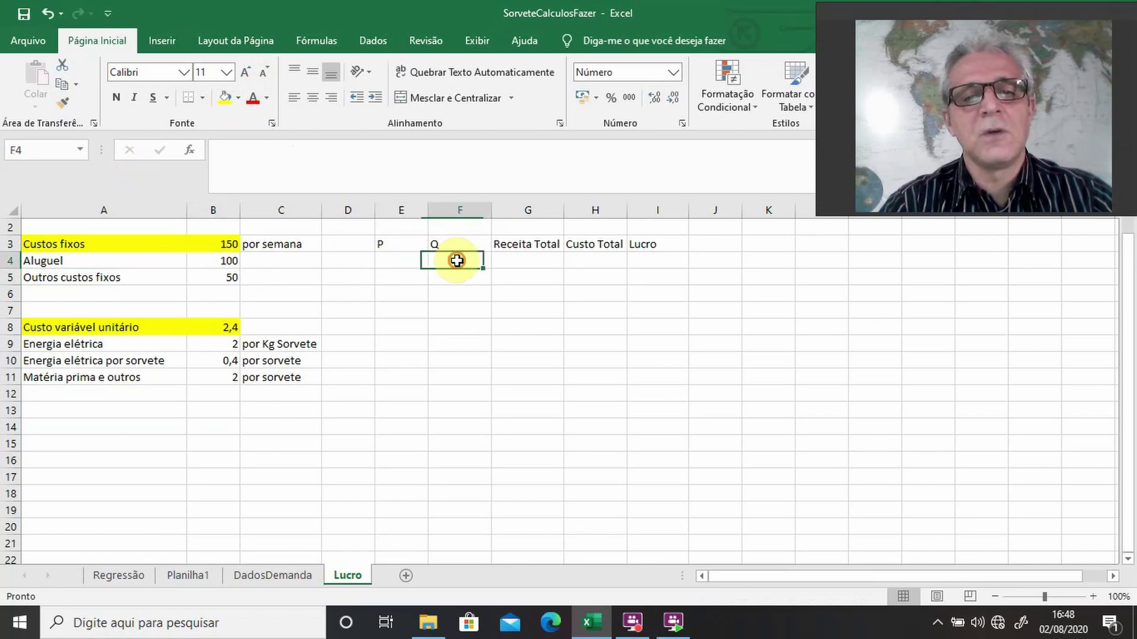
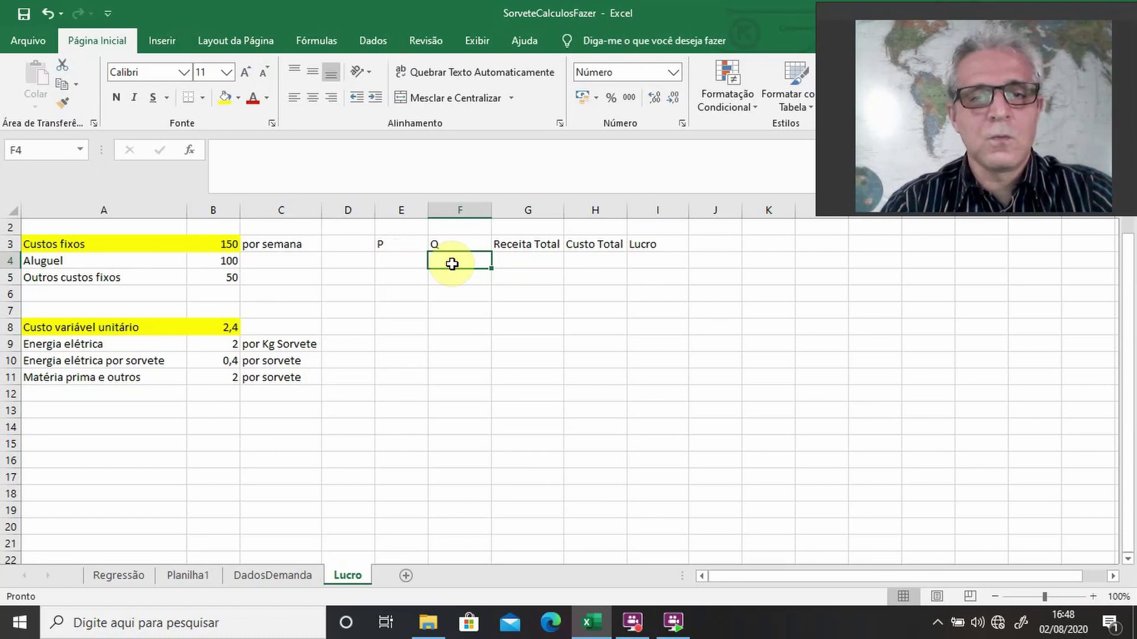
type("0")
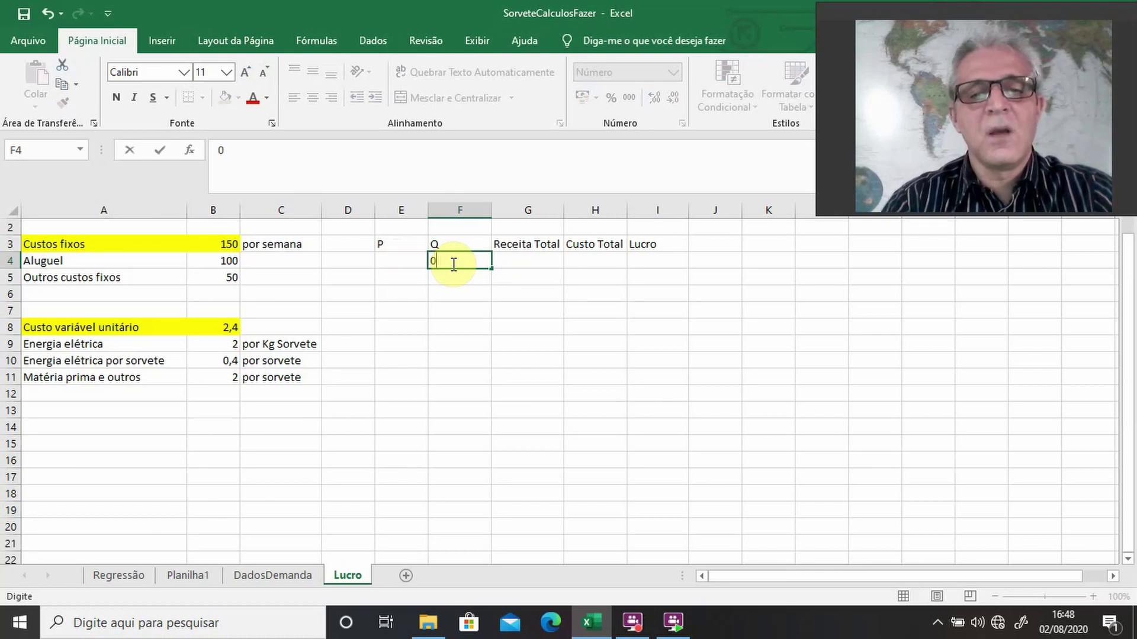
key("Return")
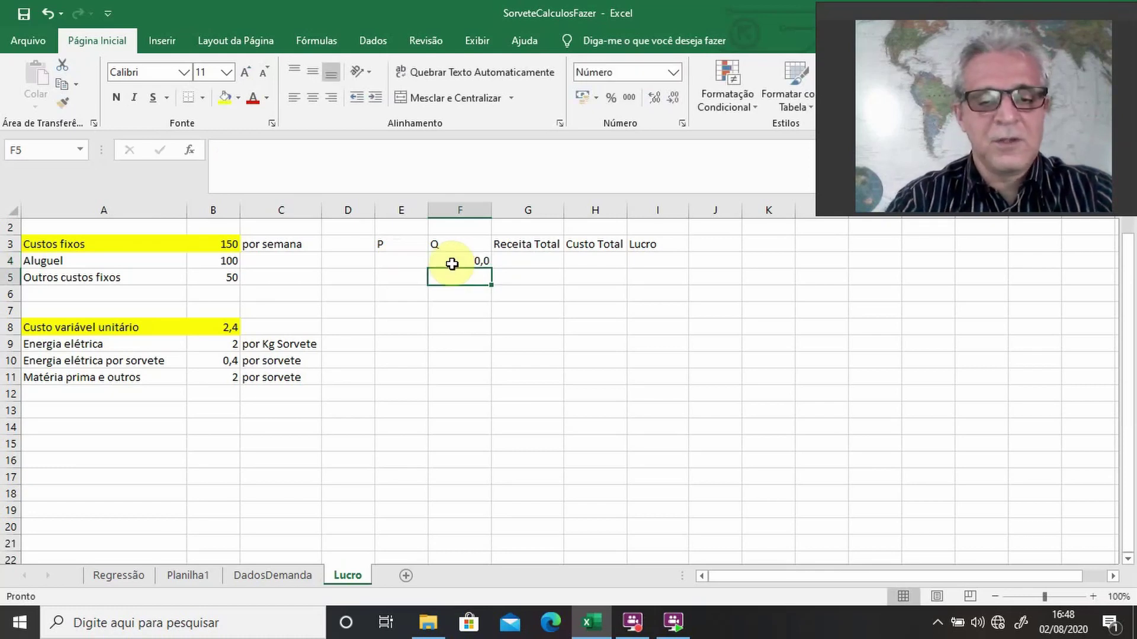
type("200")
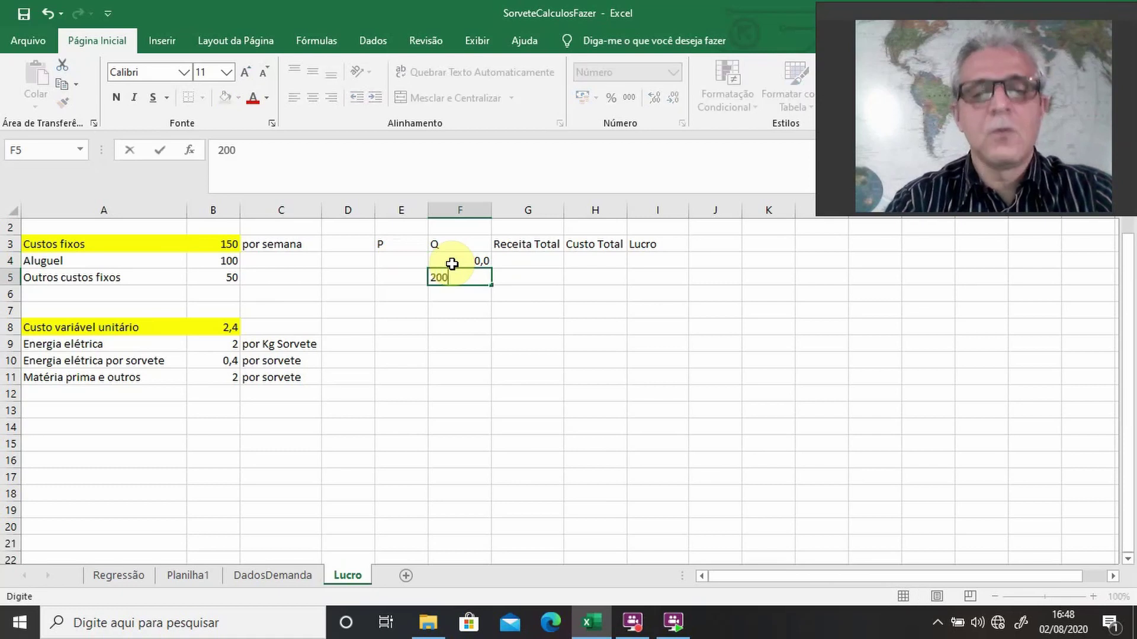
key("Return")
key("Up")
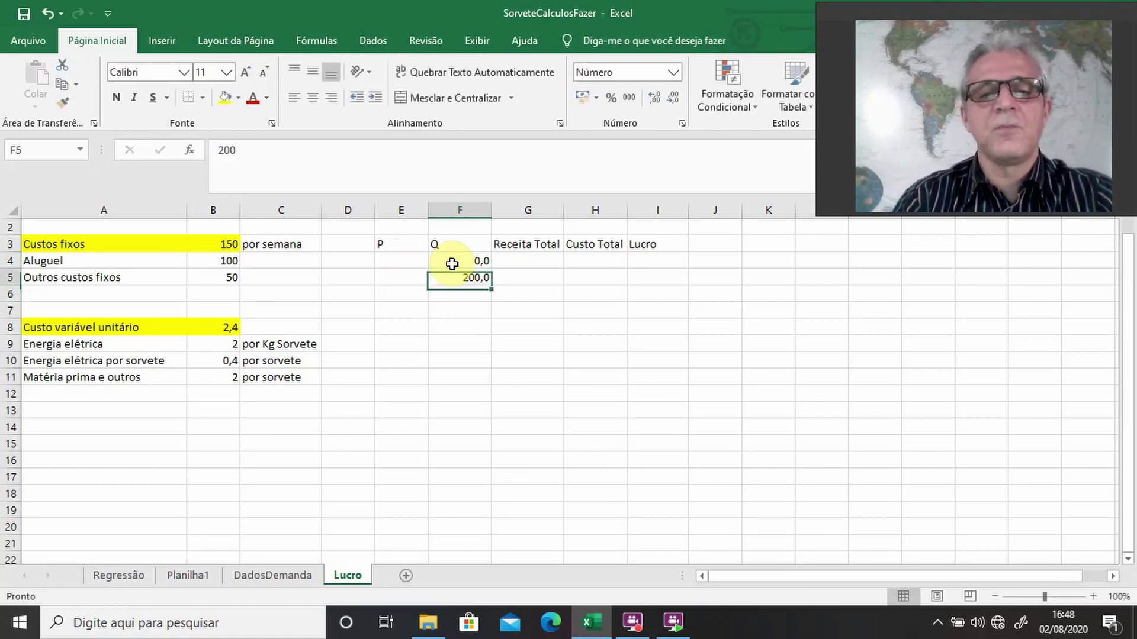
key("Down")
type("400")
key("Return")
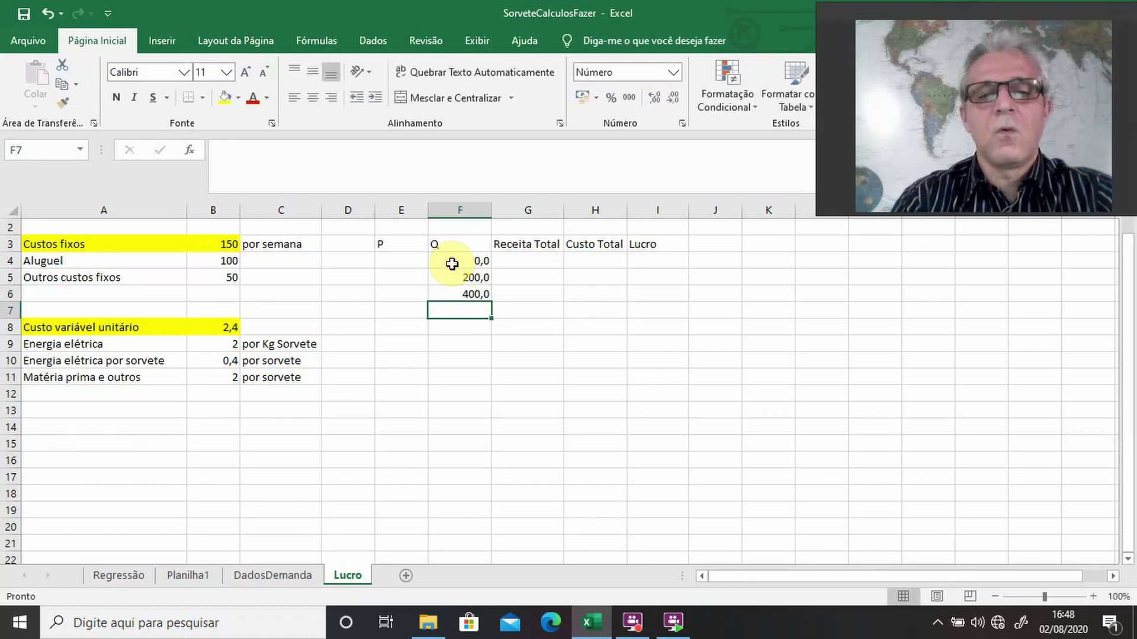
Step: Extend the Q series in steps of 200 from the 200 and 400 cells down to 5200 in F30
key("Up")
key("Up")
key("shift+Down")
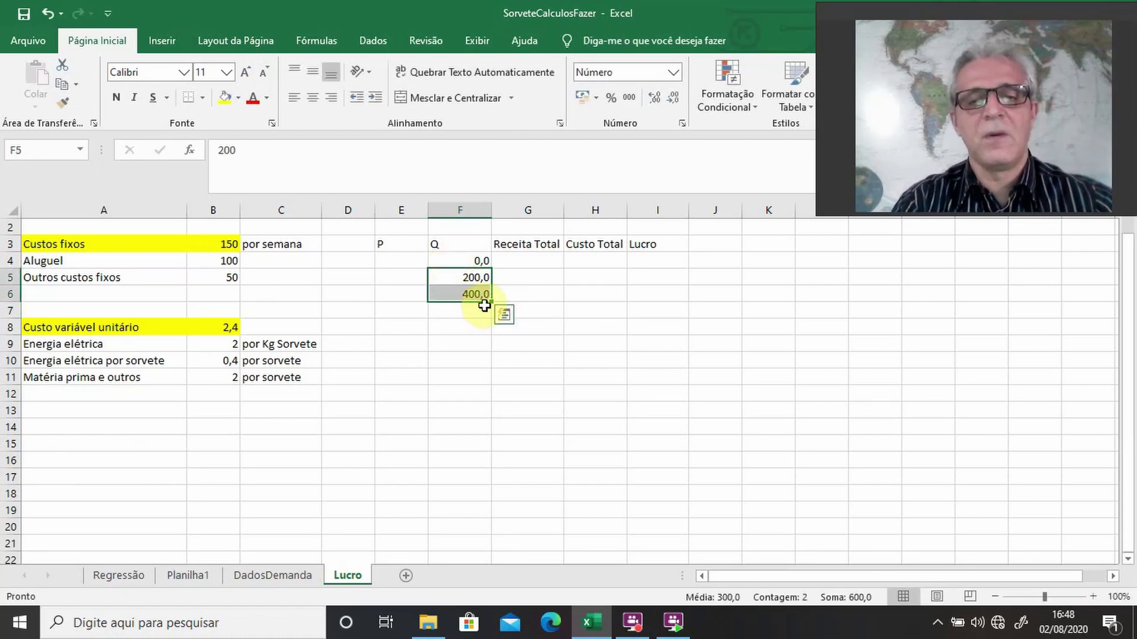
left_click_drag(492, 305, 502, 583)
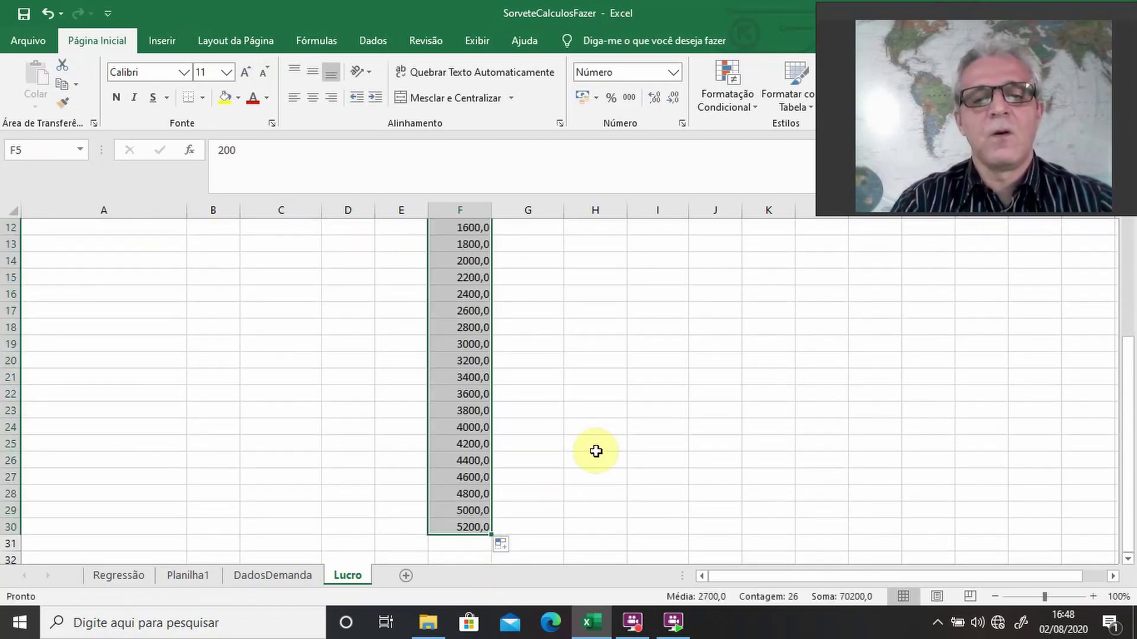
scroll(597, 450, "up", 3)
scroll(597, 450, "up", 1)
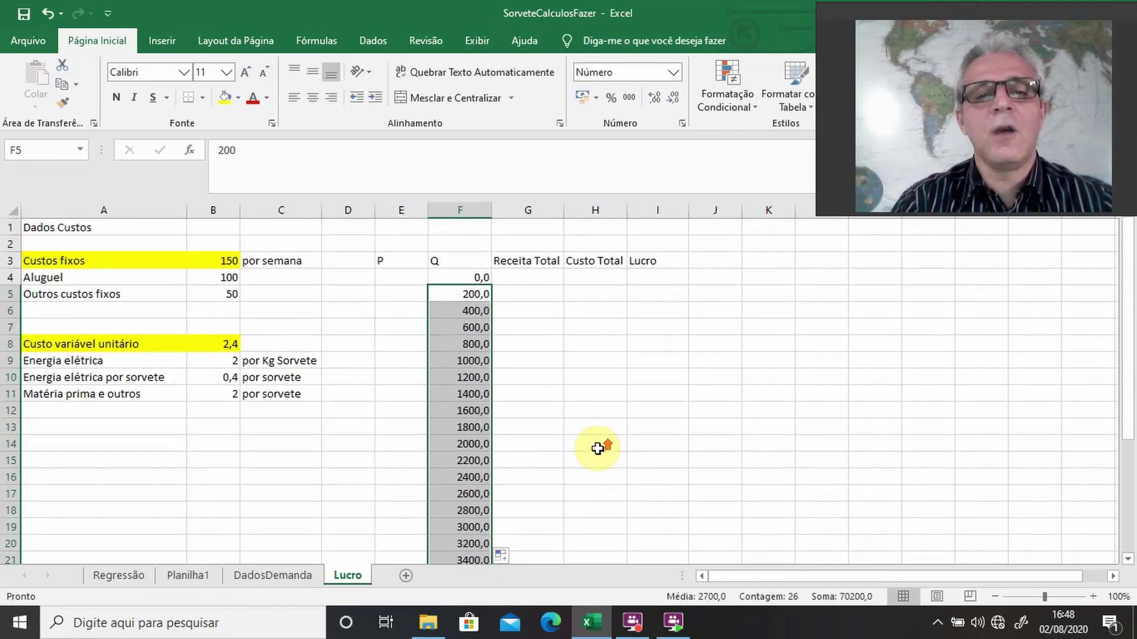
Step: Write the demand equation P=a-b*Q as text in cell E1 above the table
left_click(405, 280)
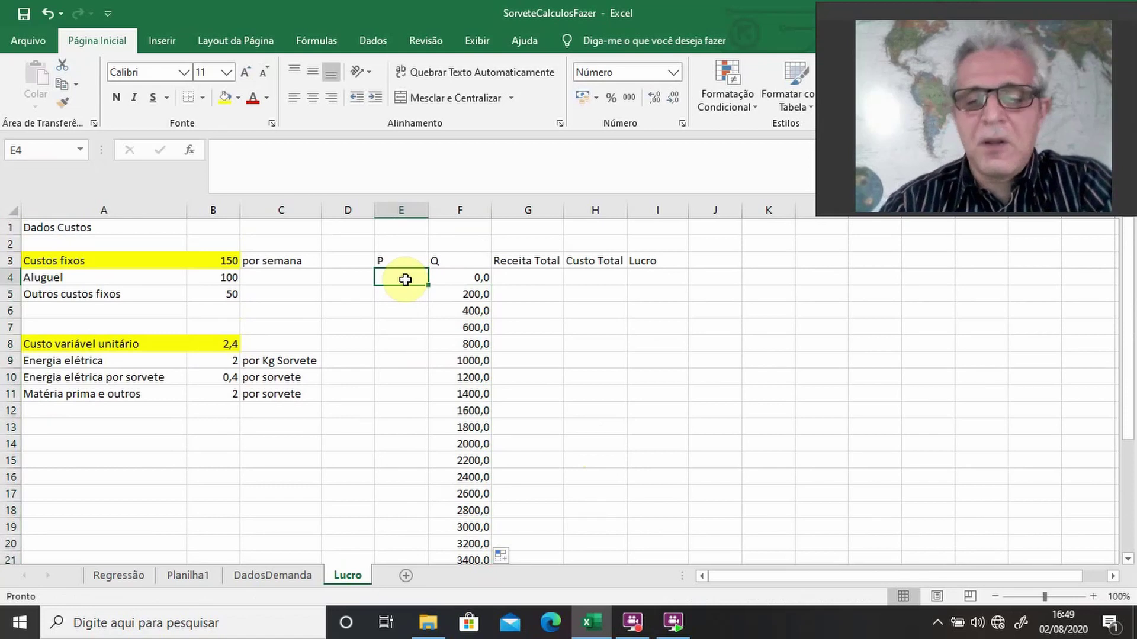
left_click(412, 226)
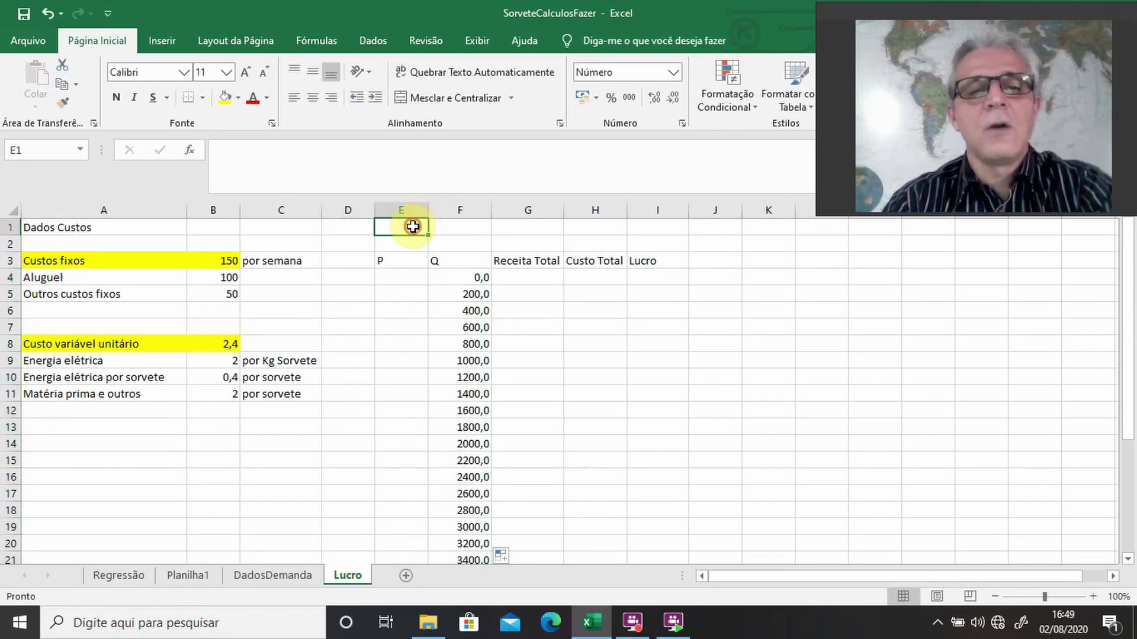
type("P=")
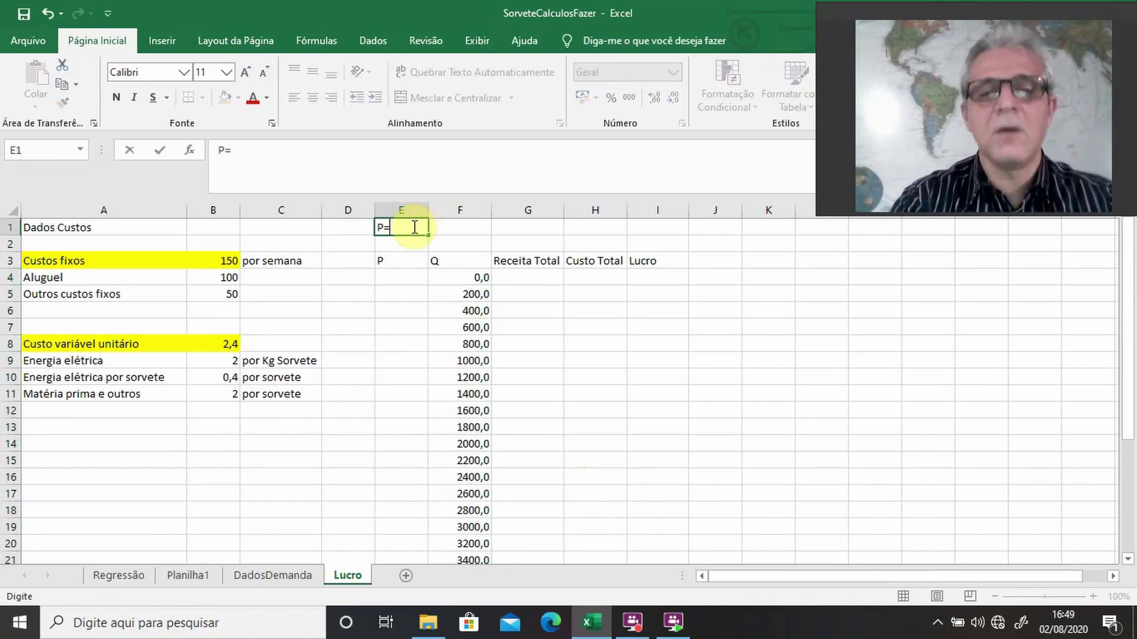
type("a-")
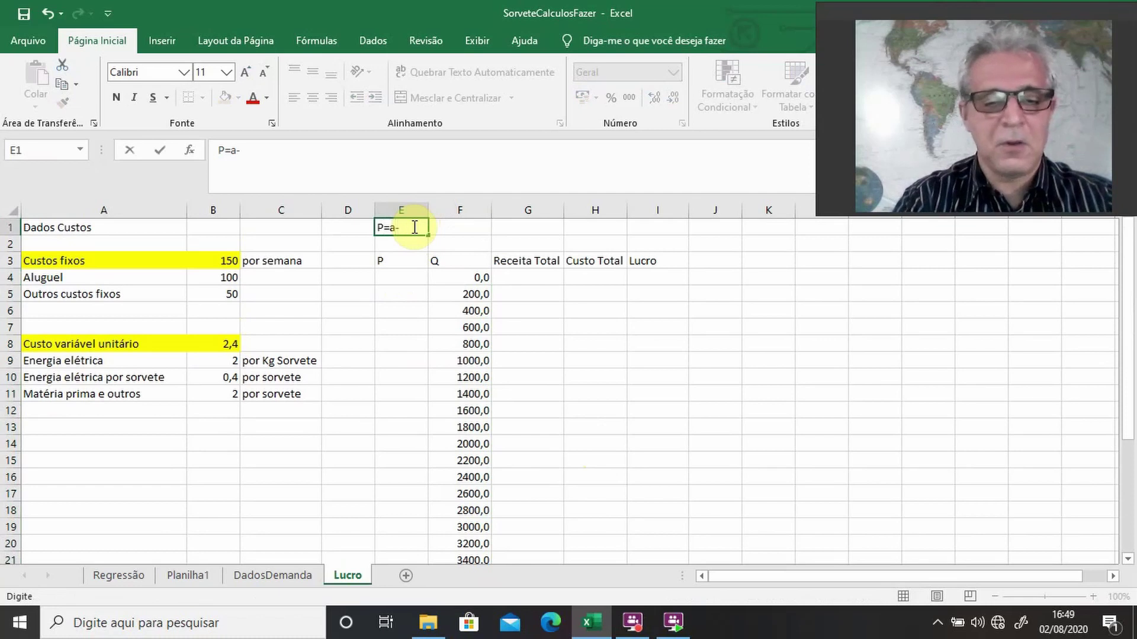
type("bQ")
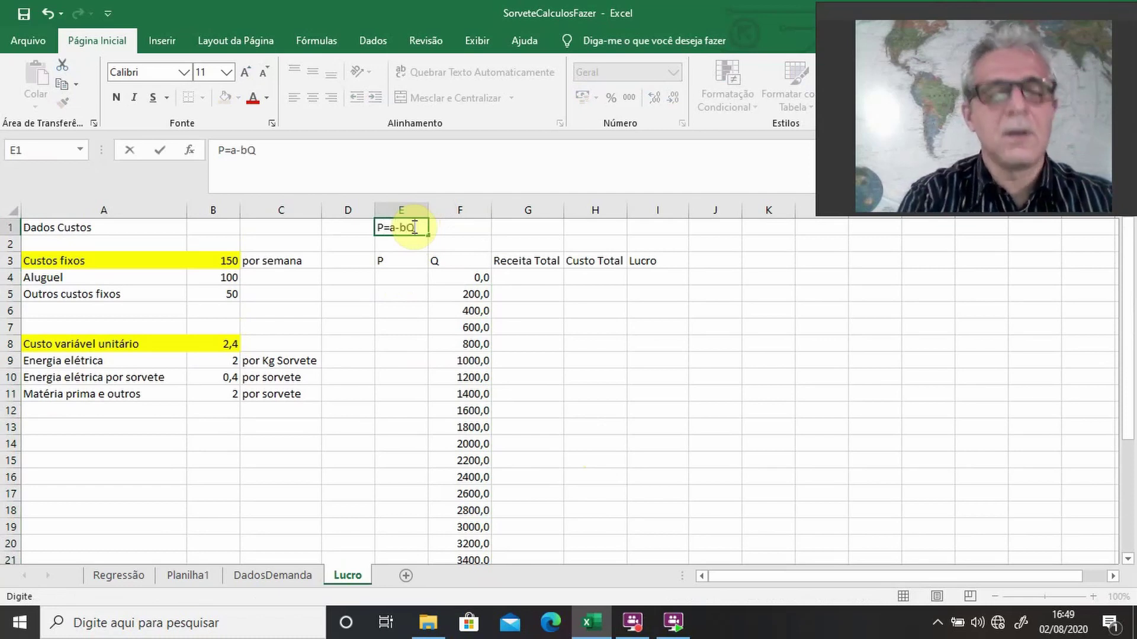
key("Left")
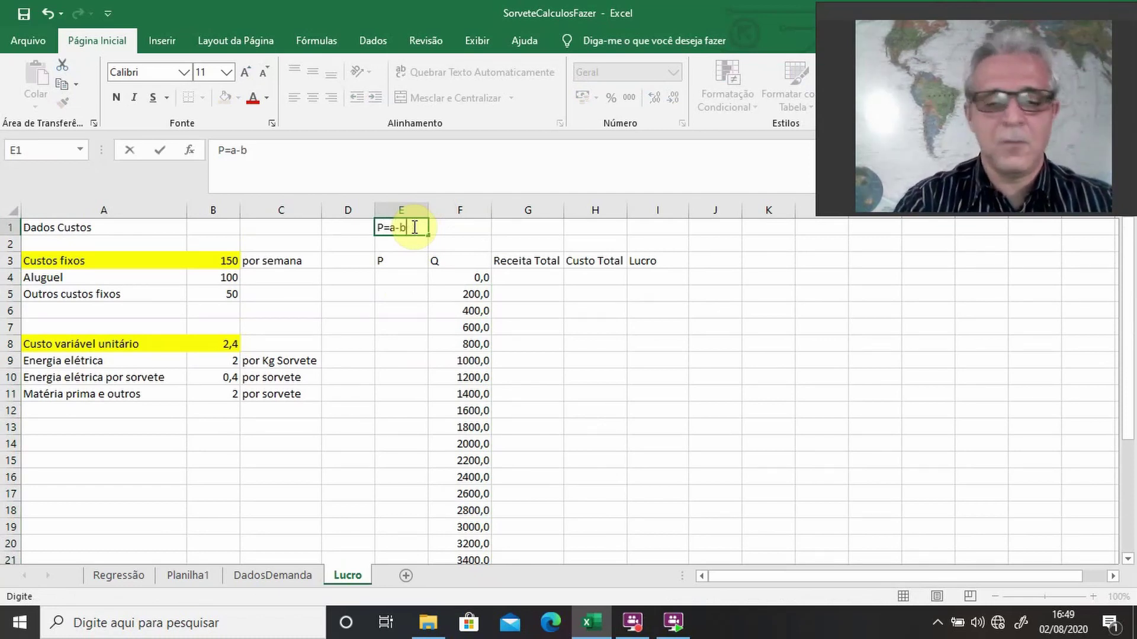
type("*")
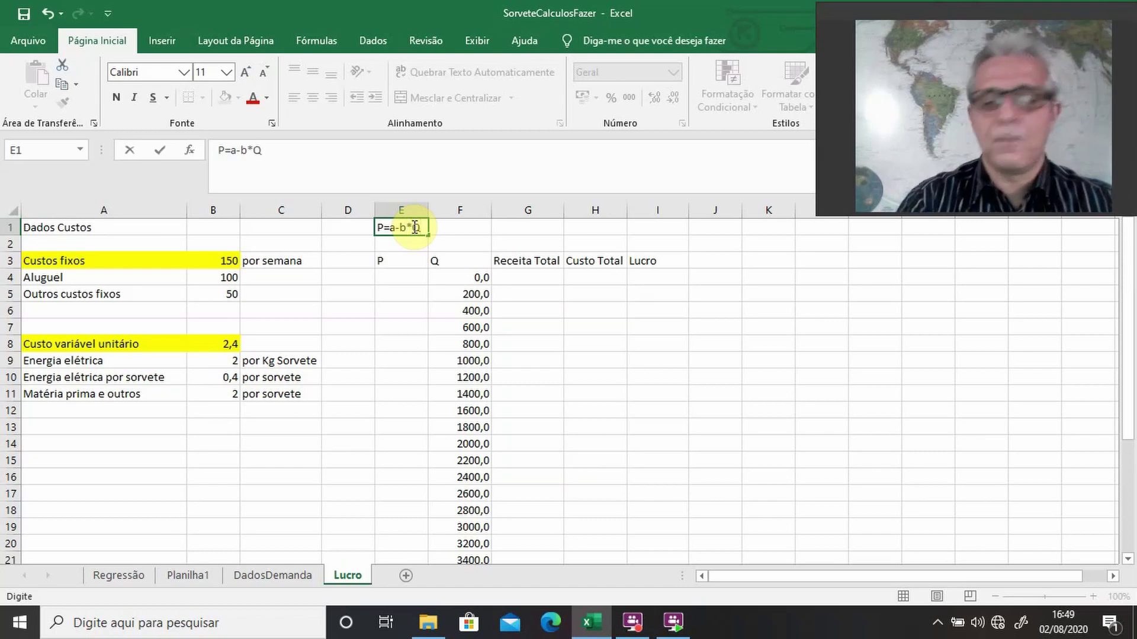
key("Return")
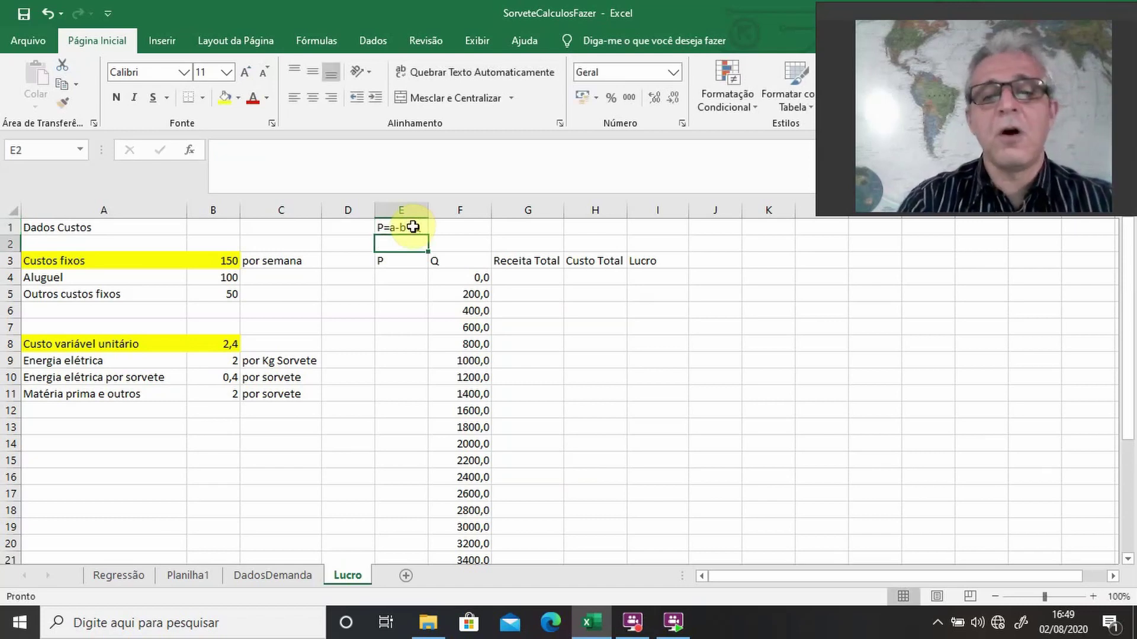
Step: Label the demand parameters by entering a in G1 and b in G2
key("Up")
key("Right")
key("Right")
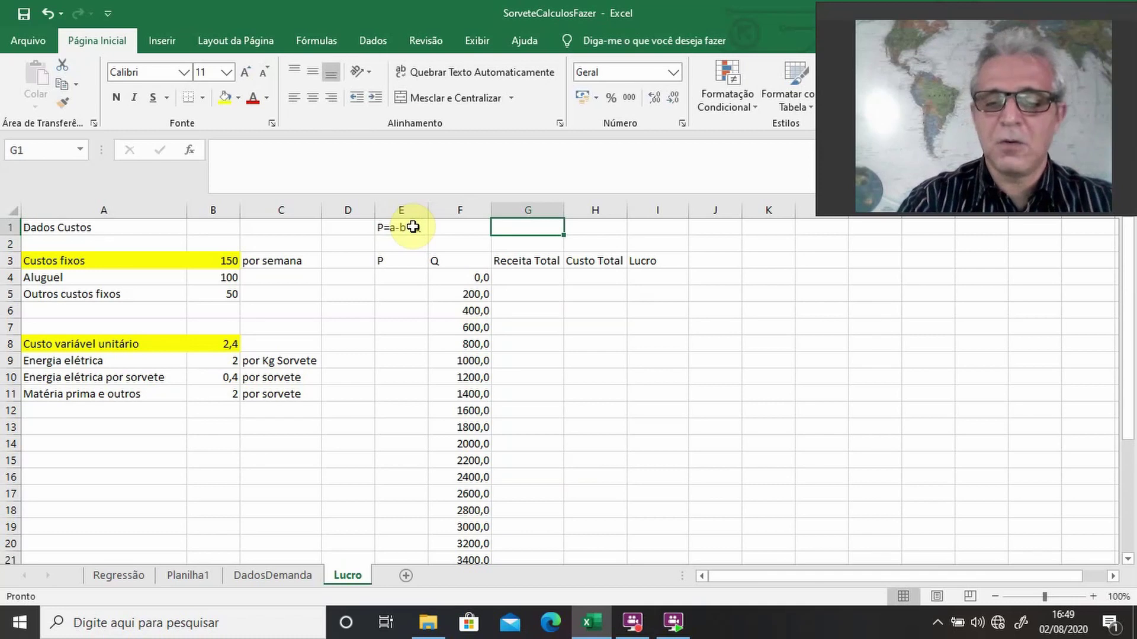
type("a")
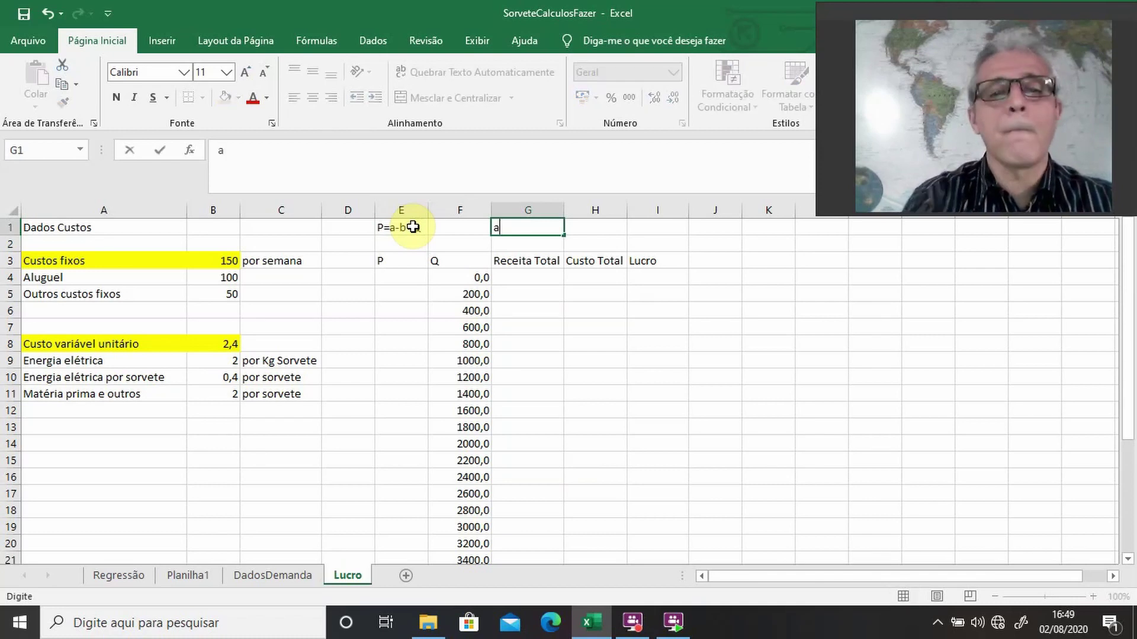
key("Tab")
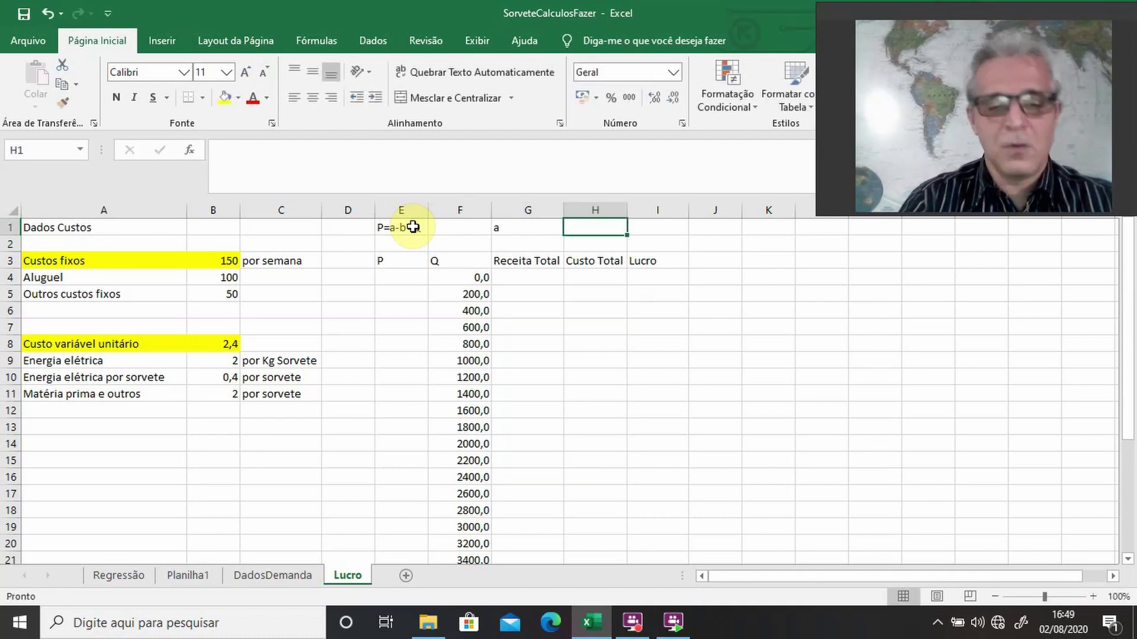
key("Return")
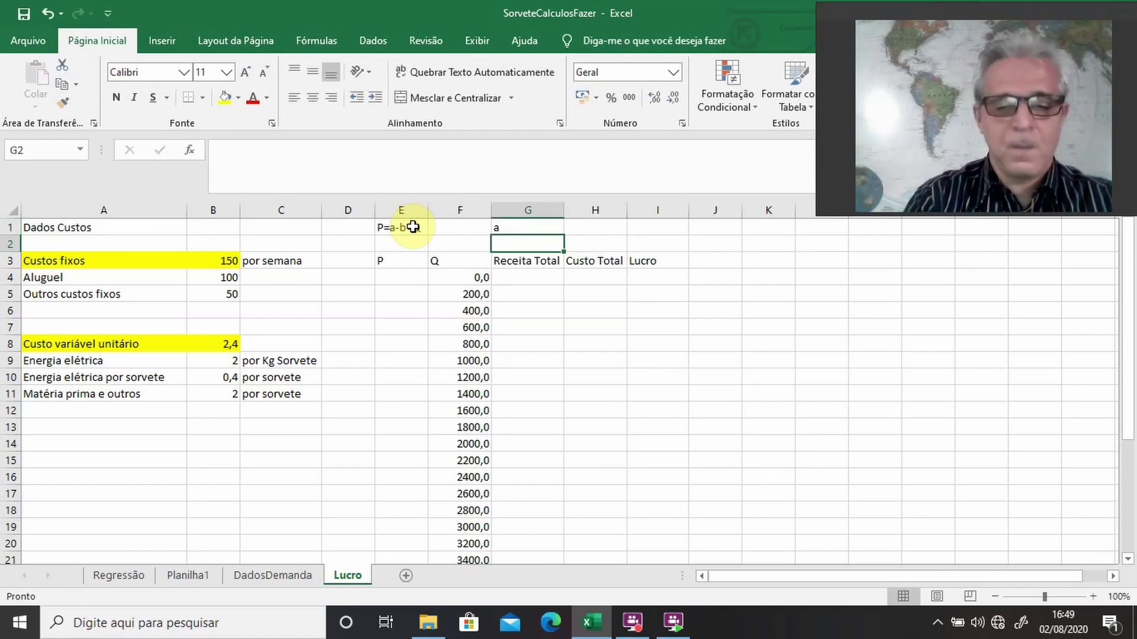
type("b")
key("Tab")
key("Down")
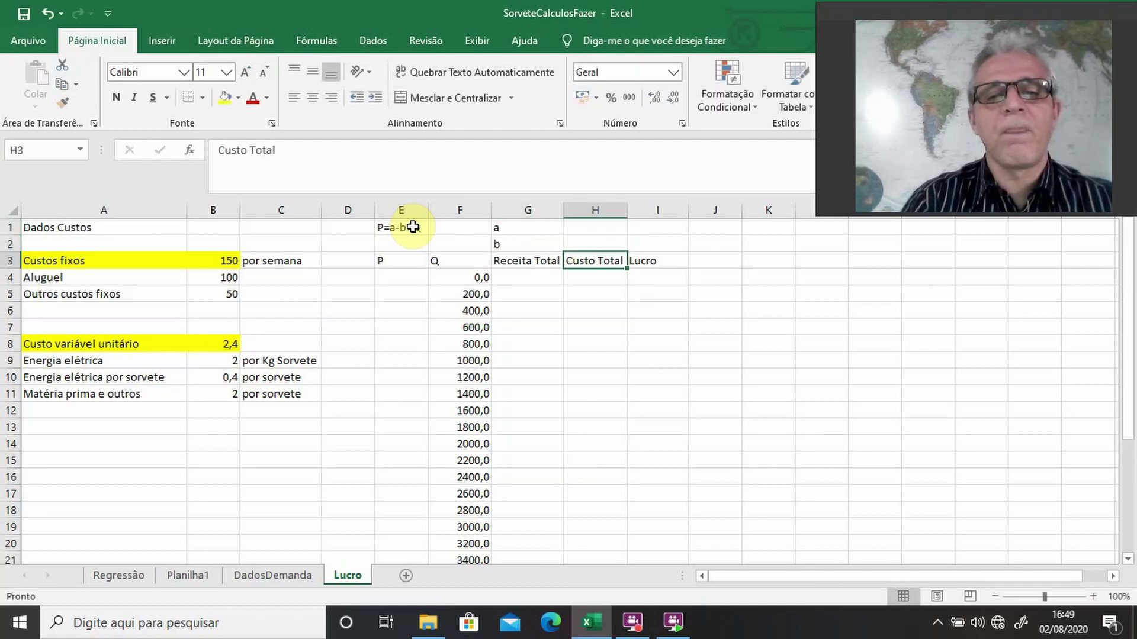
Step: Move the whole table with headers P, Q, Receita Total, Custo Total and Lucro down one row, starting at E4
key("Left")
key("Left")
key("Left")
key("shift+Right")
key("shift+Right")
key("shift+Right")
key("shift+Right")
key("shift+Down")
key("shift+Down")
key("shift+Down")
key("shift+Down")
key("shift+Down")
key("shift+Down")
key("shift+Down")
key("shift+Down")
key("shift+Down")
key("shift+Down")
key("shift+Down")
key("shift+Down")
key("shift+Down")
key("shift+Down")
key("shift+Down")
key("shift+Down")
key("shift+Down")
key("shift+Down")
key("shift+Down")
key("shift+Down")
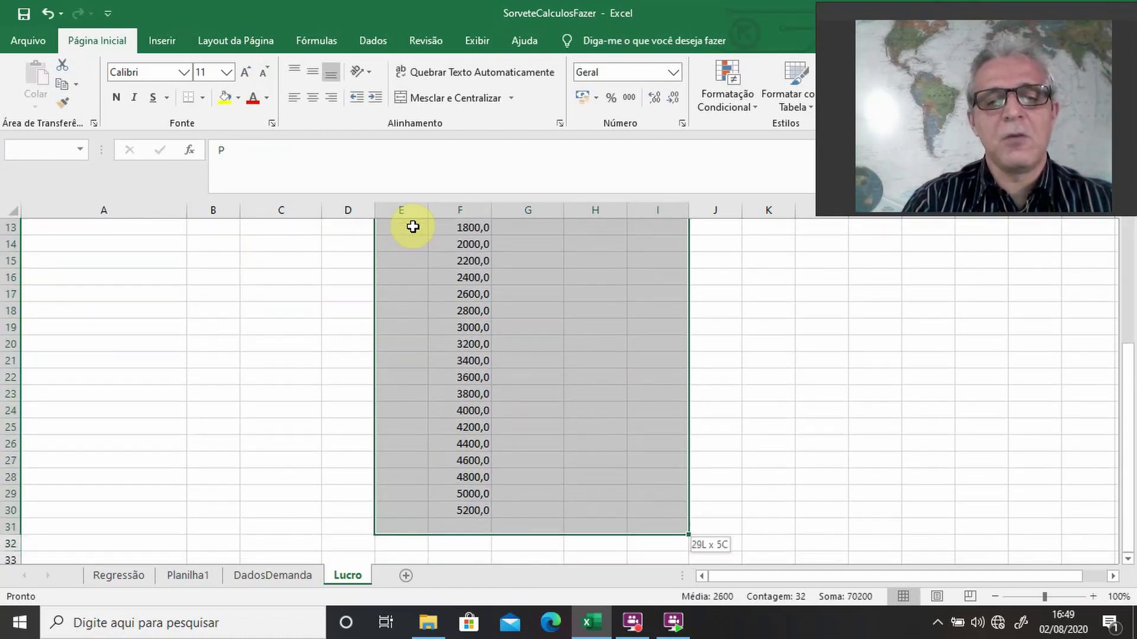
key("ctrl+c")
scroll(413, 227, "up", 4)
key("Down")
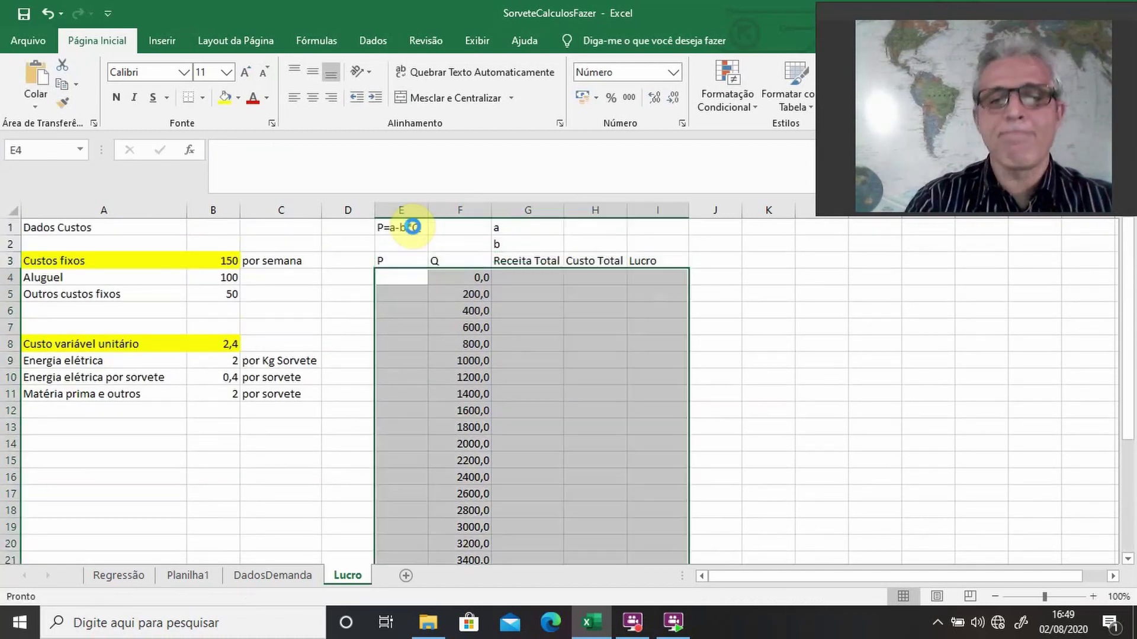
key("Return")
Step: Link H1, the value for a, to the regression intercept coefficient in Planilha1!B17
key("Up")
key("Up")
key("Up")
key("Right")
key("Right")
key("Right")
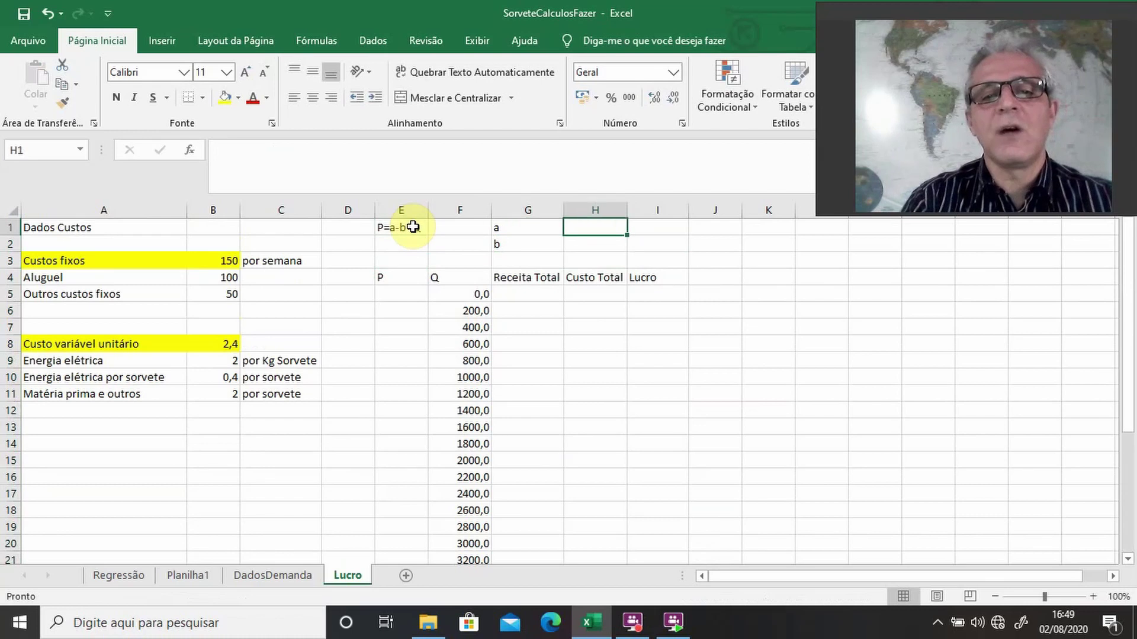
type("=")
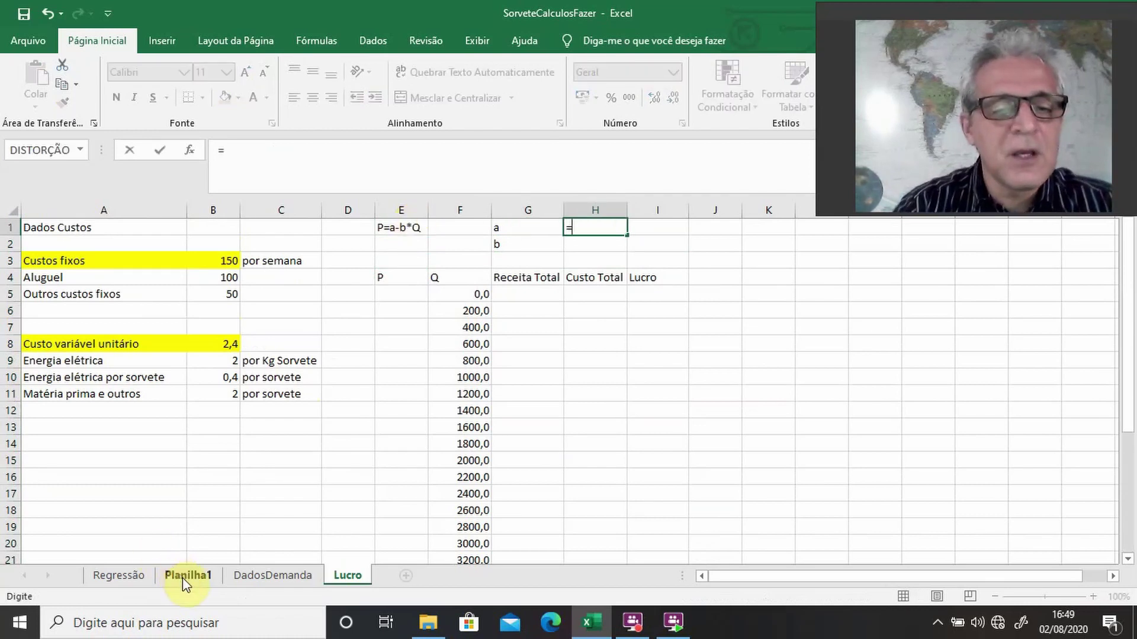
left_click(184, 577)
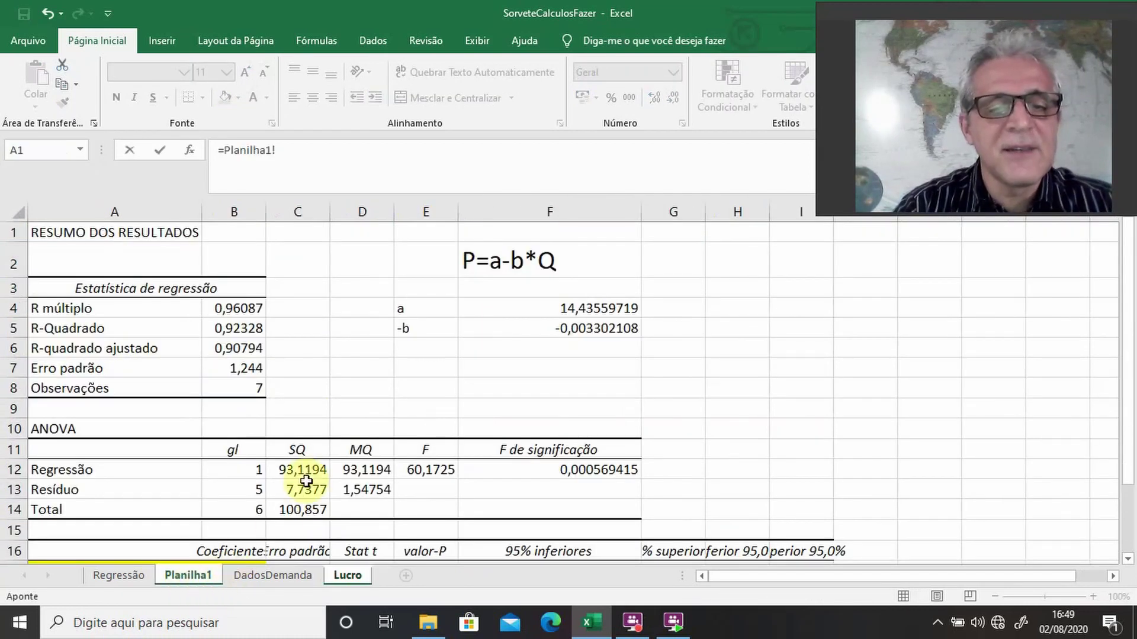
scroll(307, 478, "down", 1)
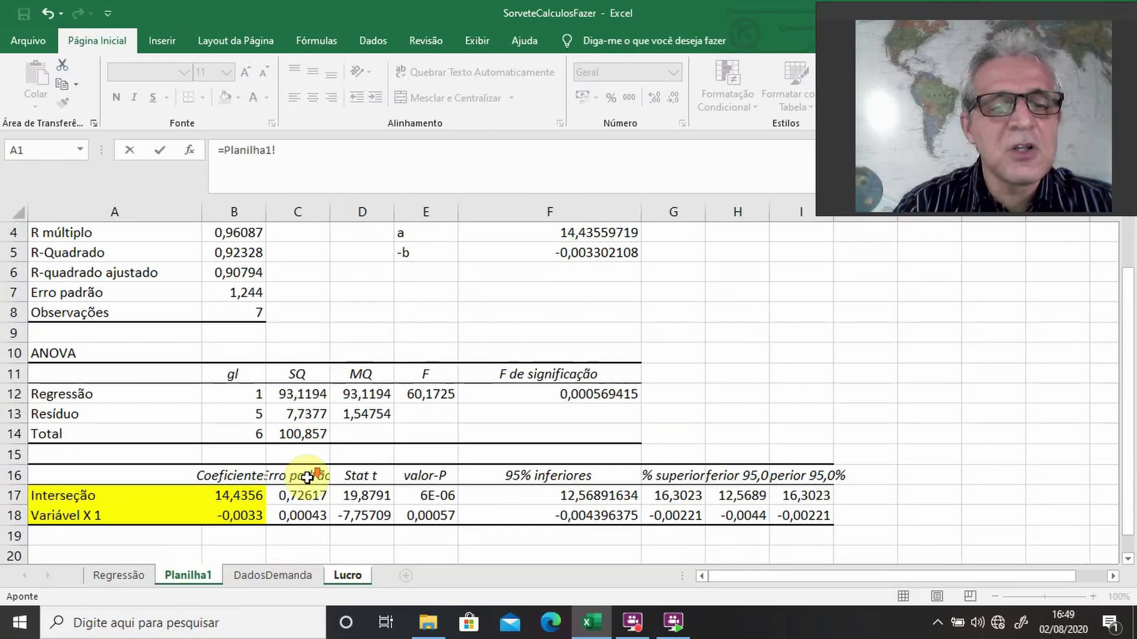
left_click(224, 499)
key("Return")
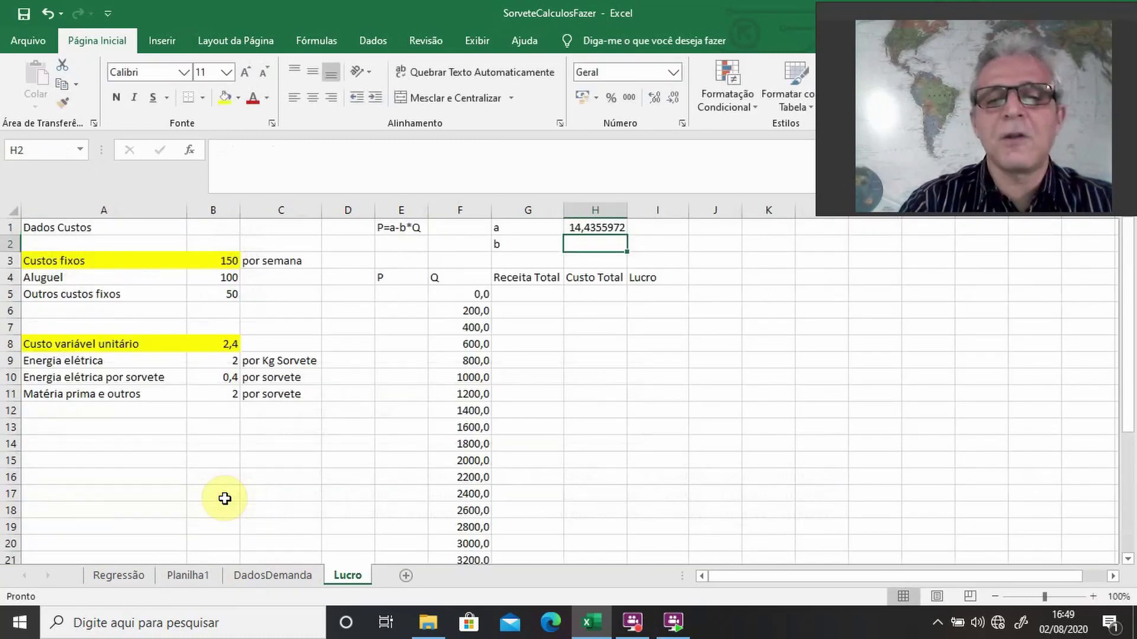
Step: Link H2, the value for b, to the Variável X 1 coefficient in Planilha1!B18
key("Up")
key("Down")
type("=")
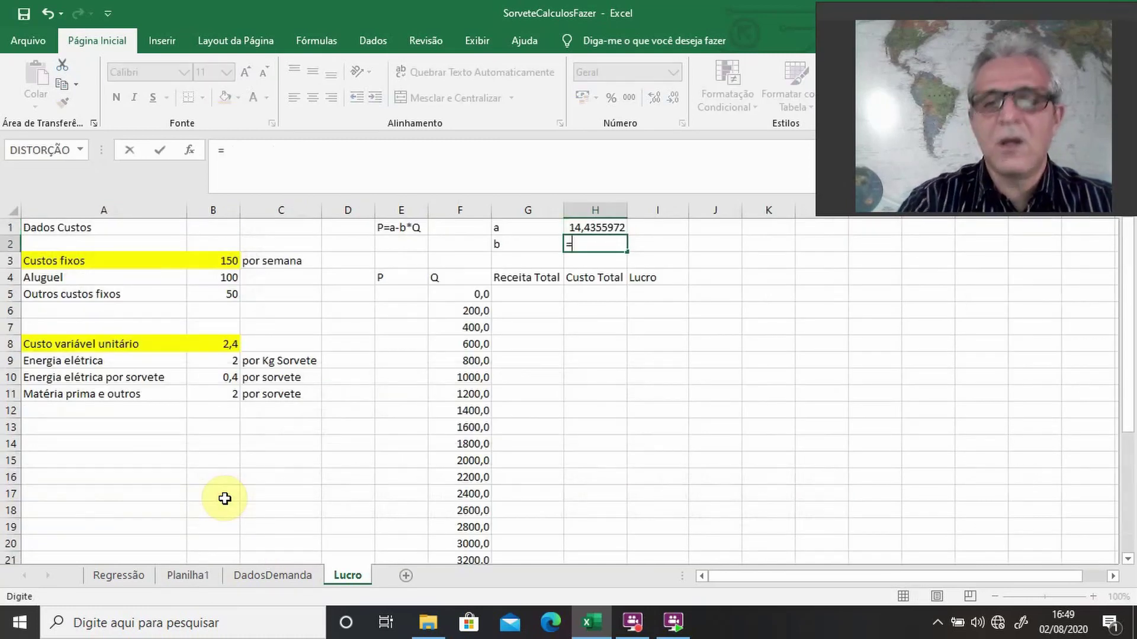
left_click(204, 569)
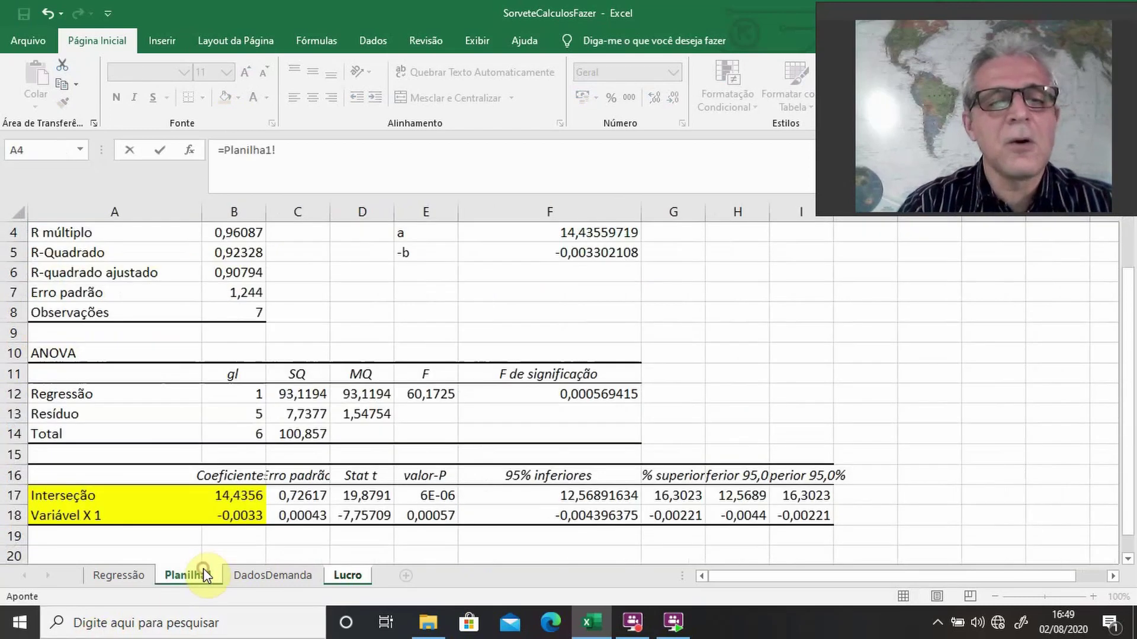
left_click(221, 516)
key("Return")
key("Up")
key("Up")
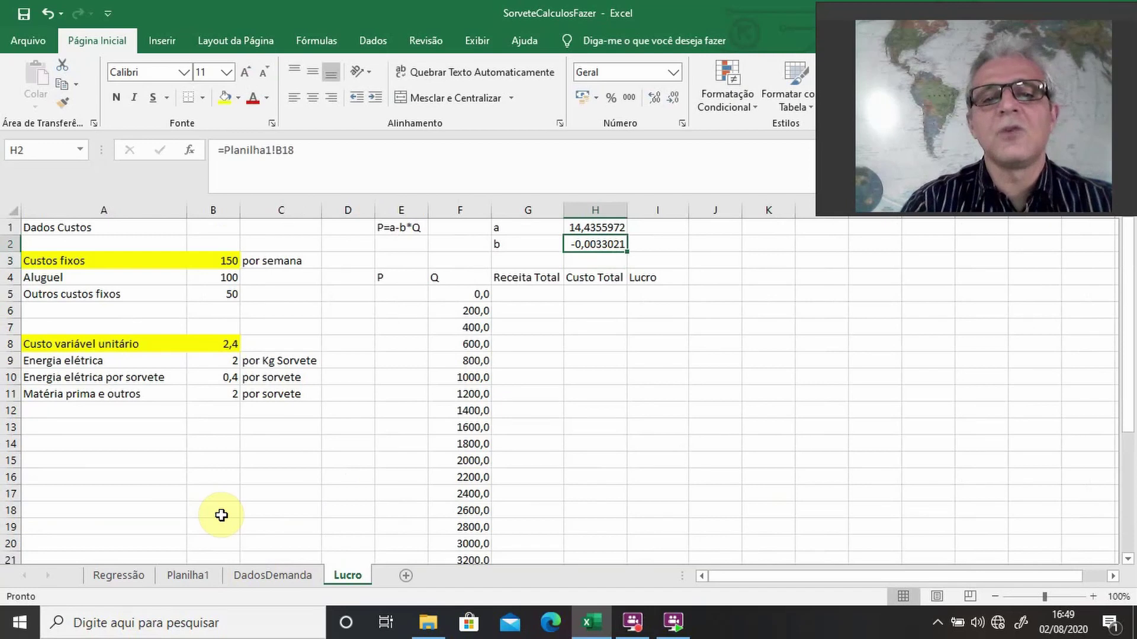
key("Down")
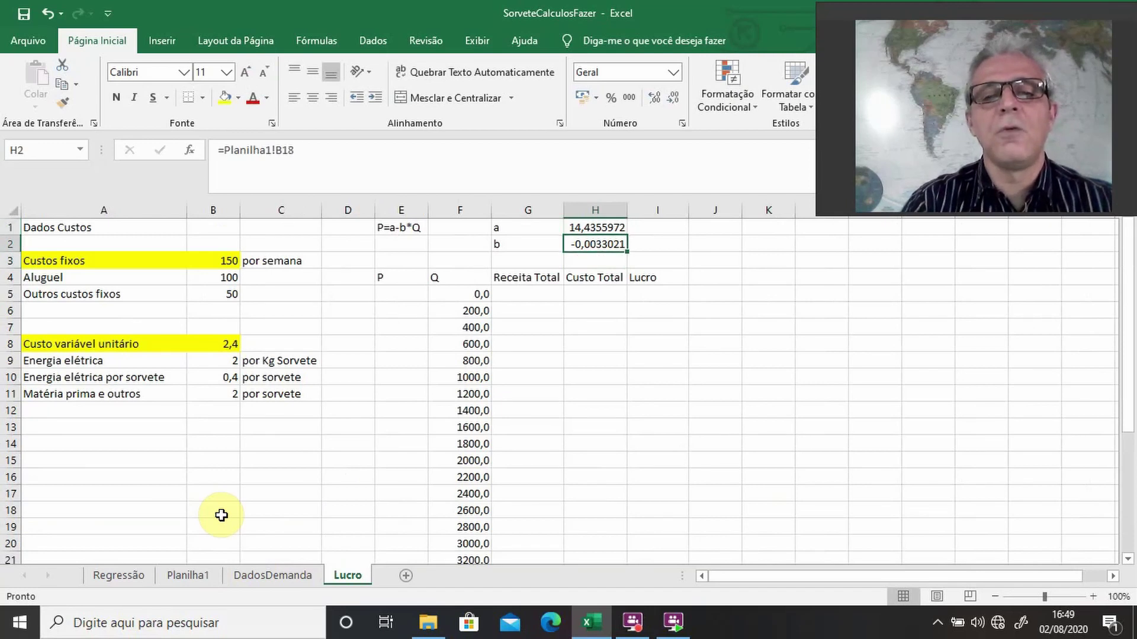
Step: Compare the sign of the b coefficient in H2 with the demand equation written in E1
key("Left")
key("Left")
key("Left")
key("Up")
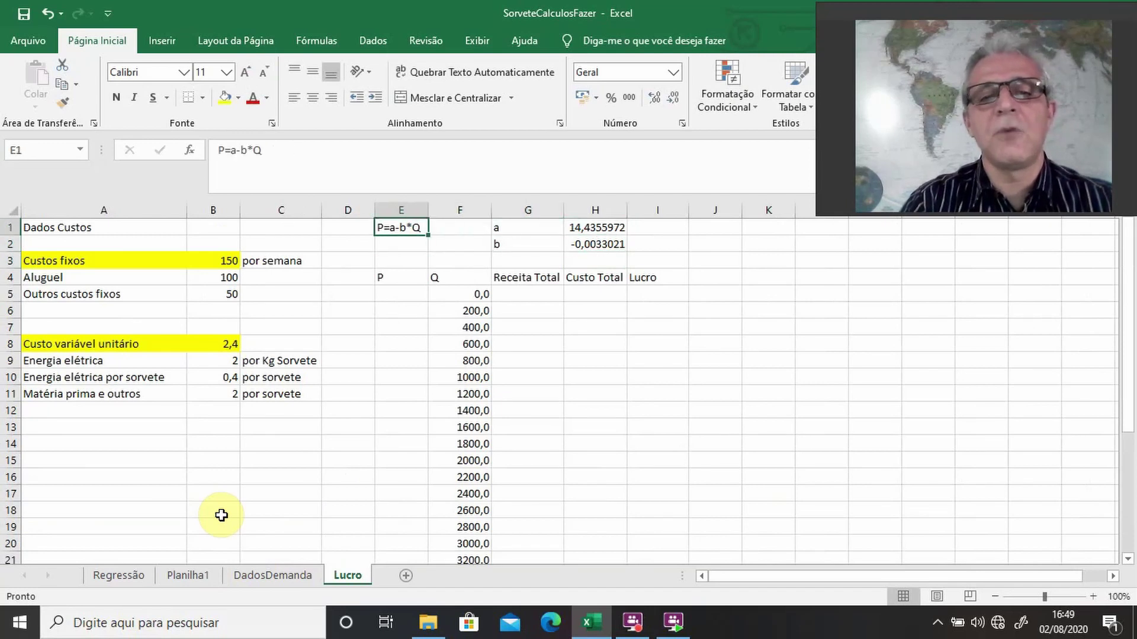
key("Right")
key("Right")
key("Right")
key("Down")
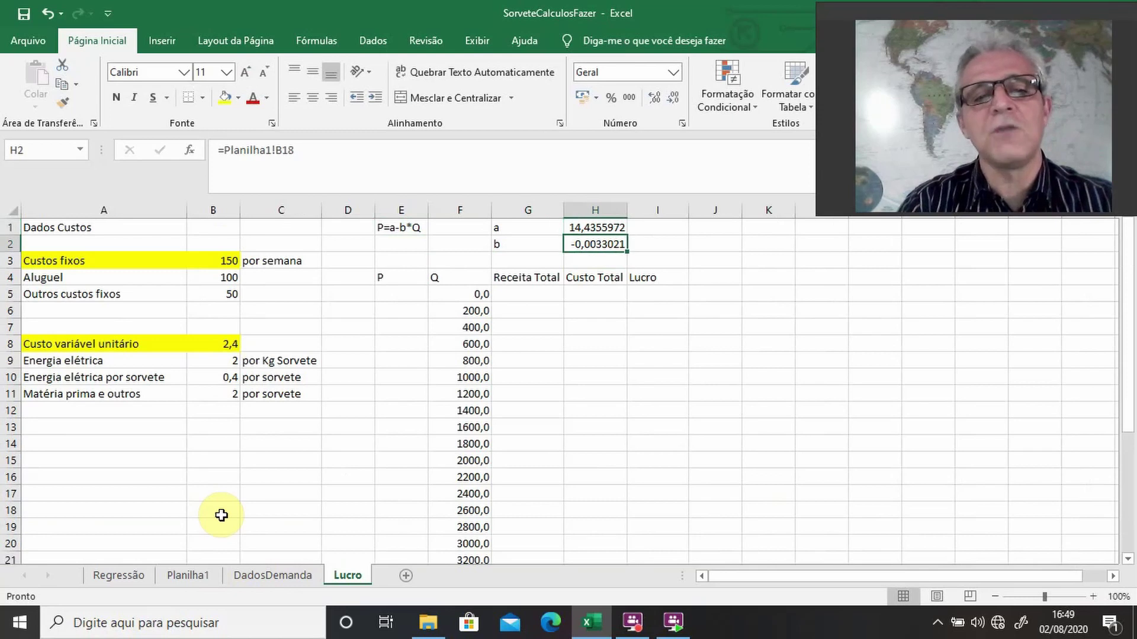
key("Left")
key("Left")
key("Left")
key("Up")
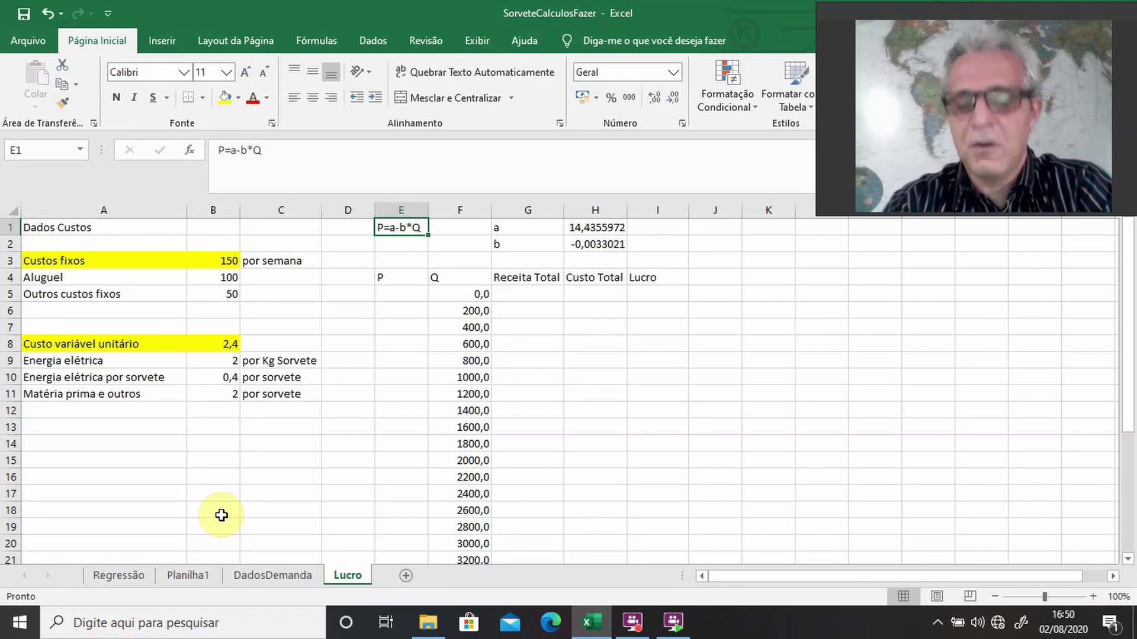
Step: Enter the price formula =$H$1+$H$2*F5 in E5, with absolute references to both demand coefficients
key("Down")
key("Down")
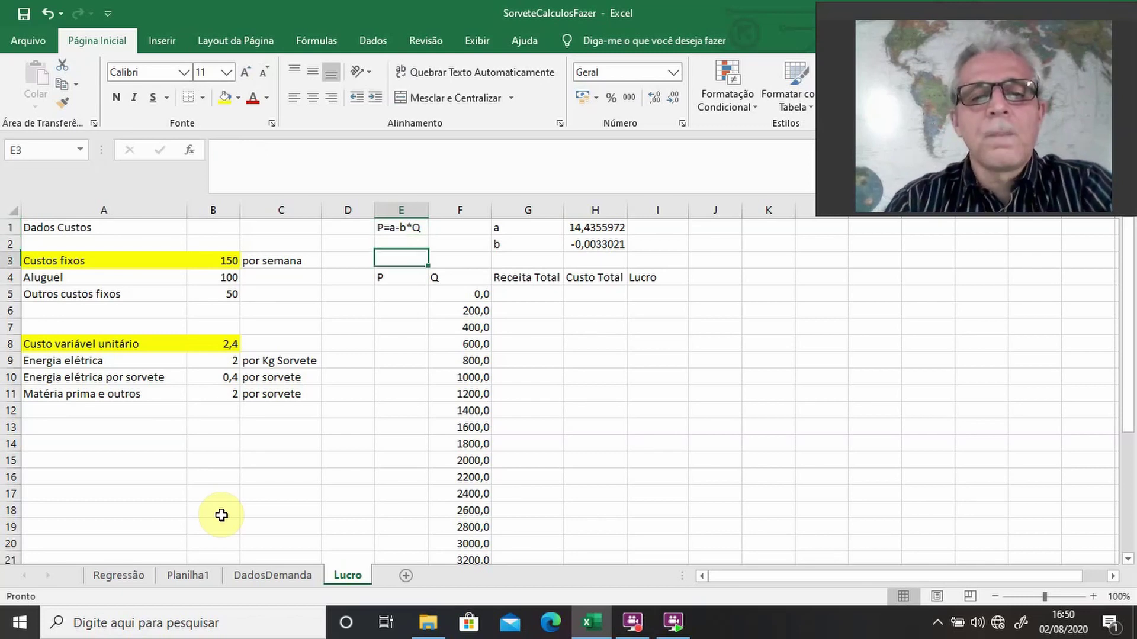
key("Down")
key("Down")
key("Right")
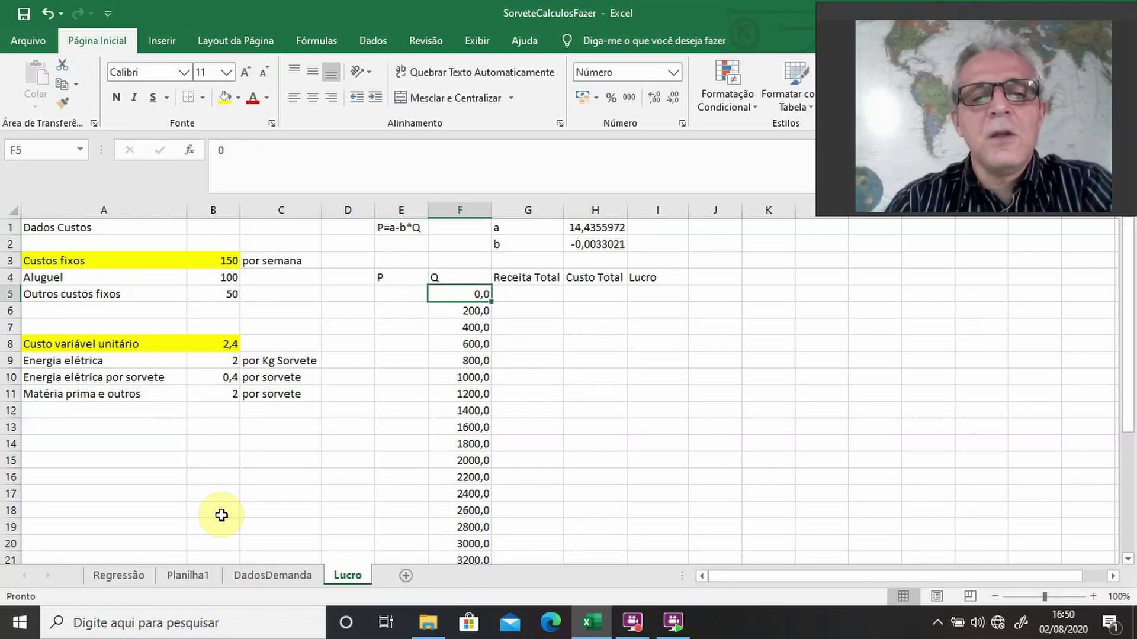
key("Left")
type("=")
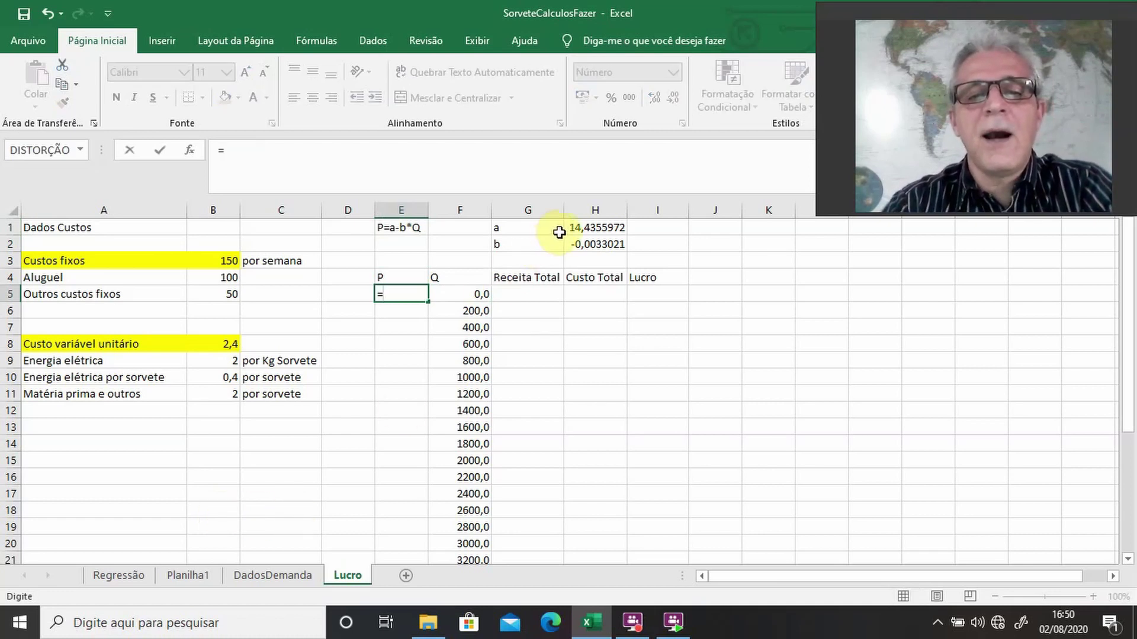
left_click(579, 228)
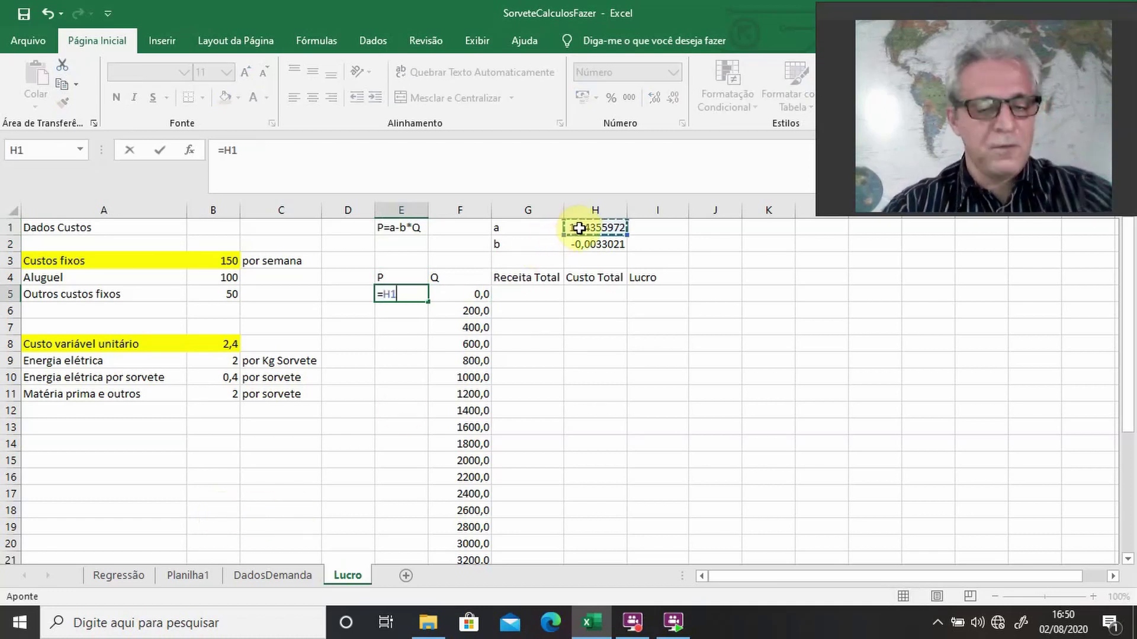
key("F4")
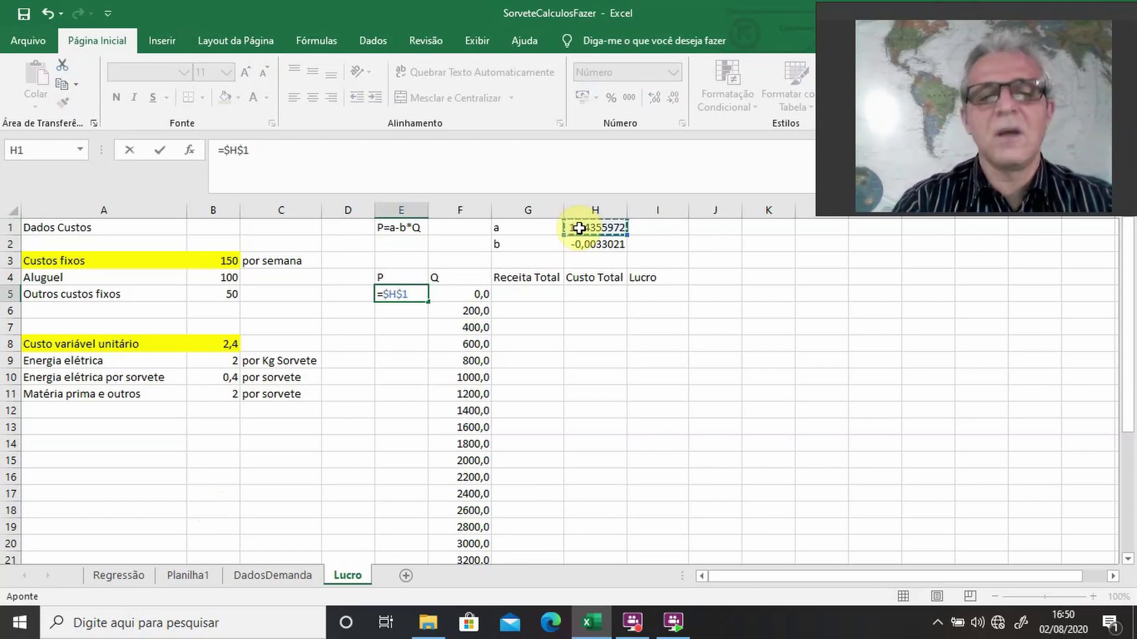
type("+")
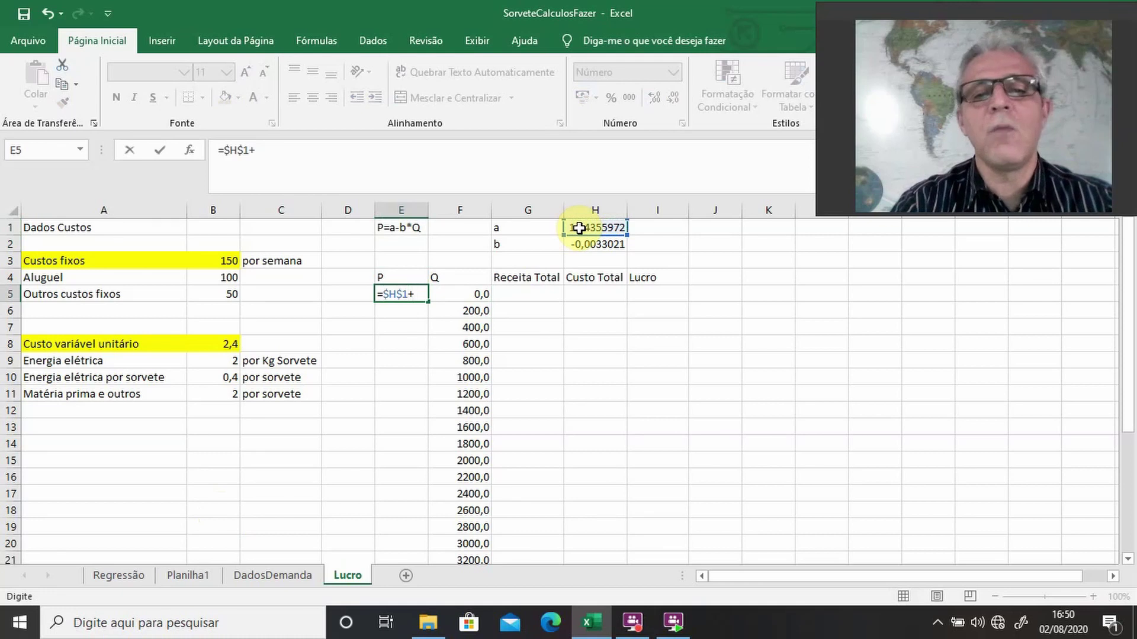
left_click(584, 245)
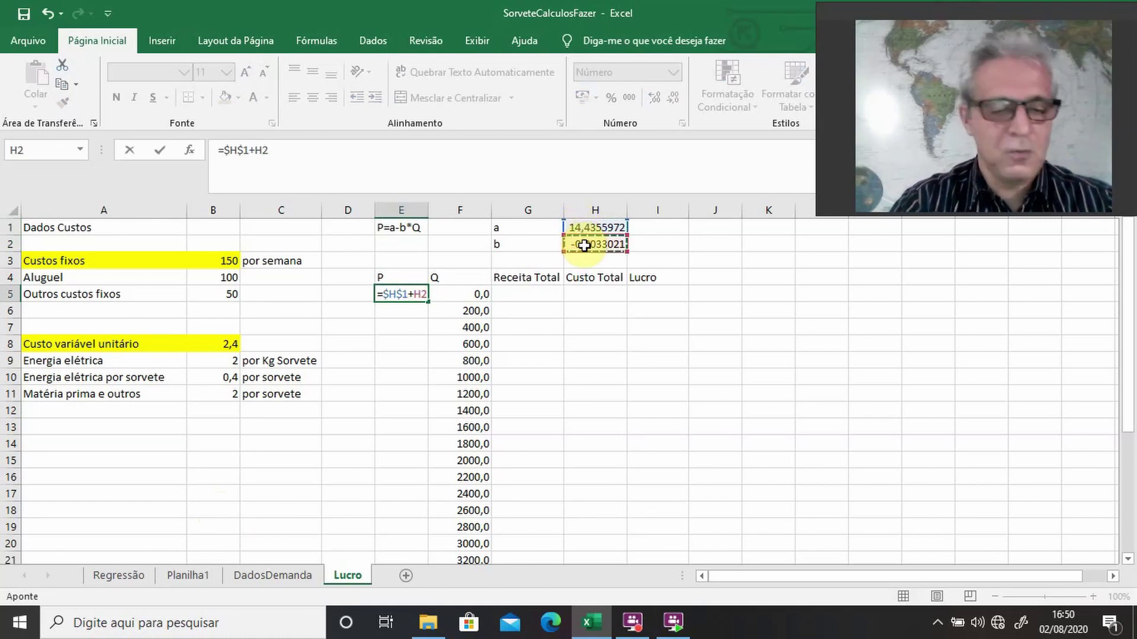
key("F4")
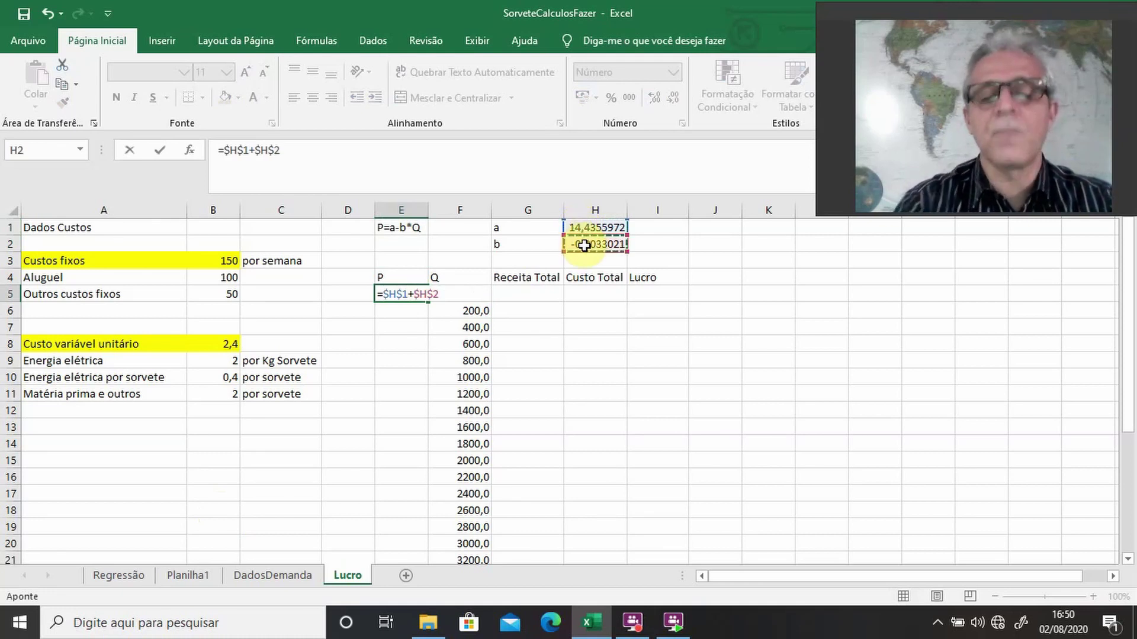
type("*")
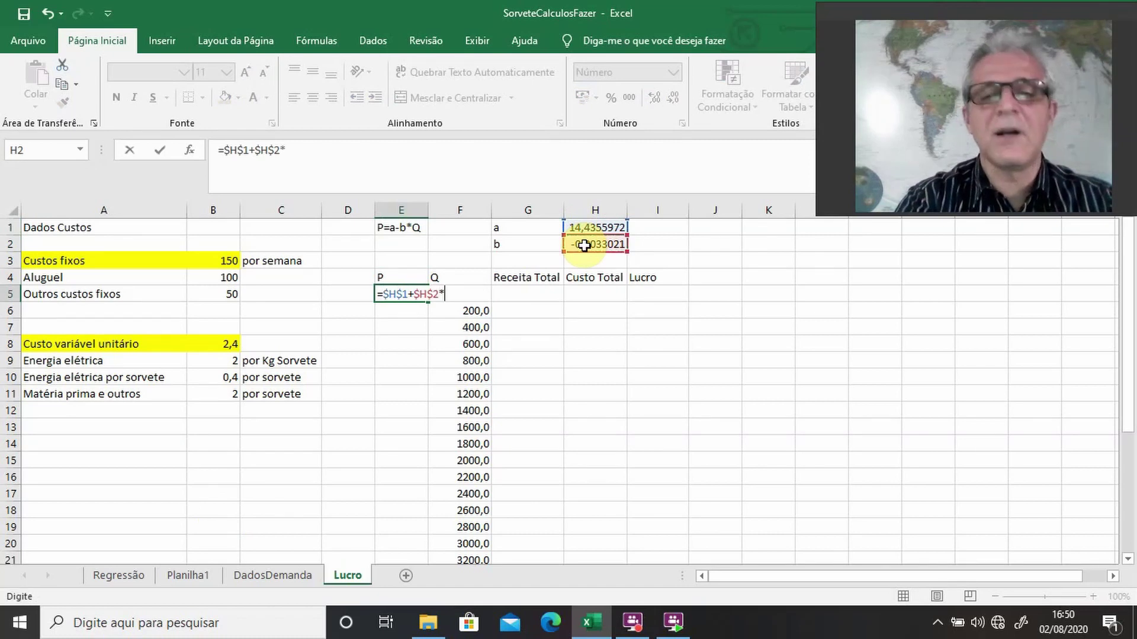
left_click(507, 296)
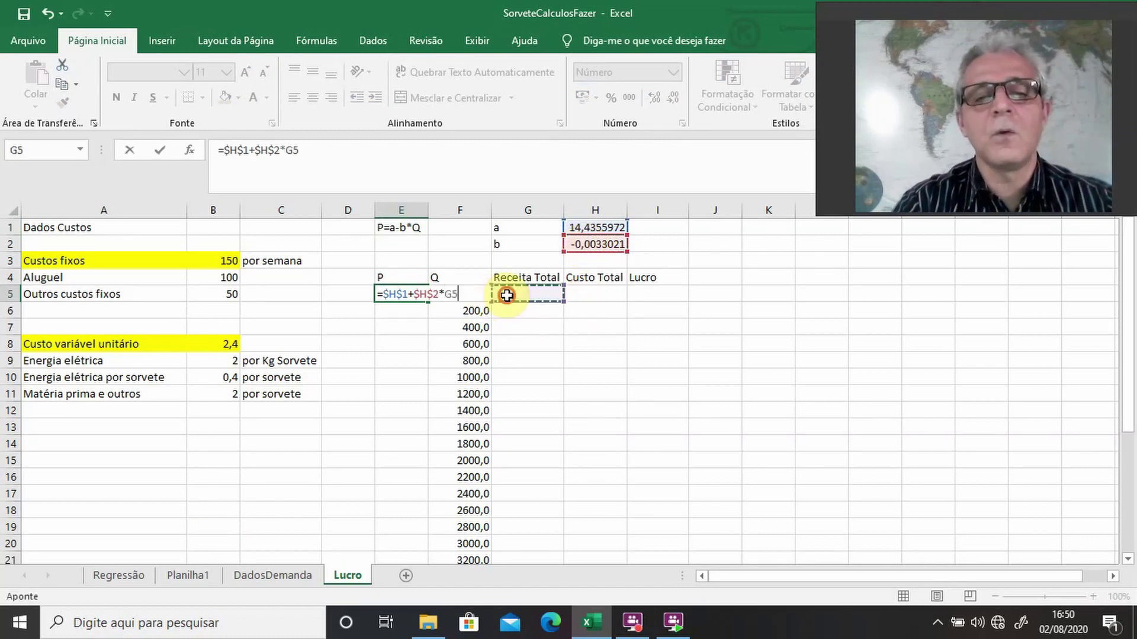
key("Left")
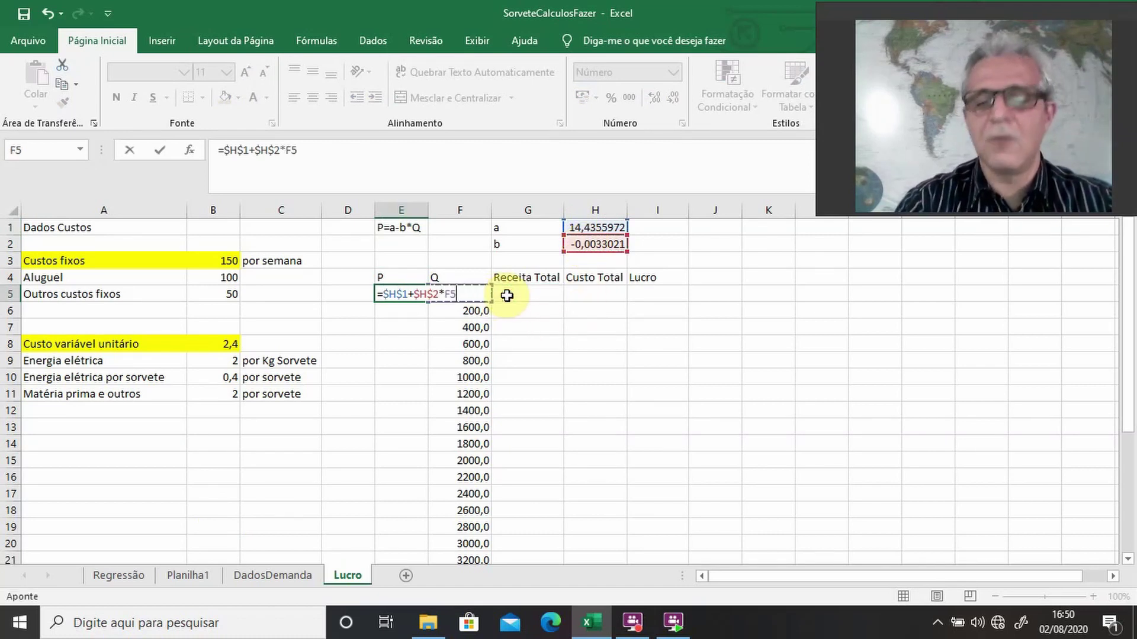
key("Return")
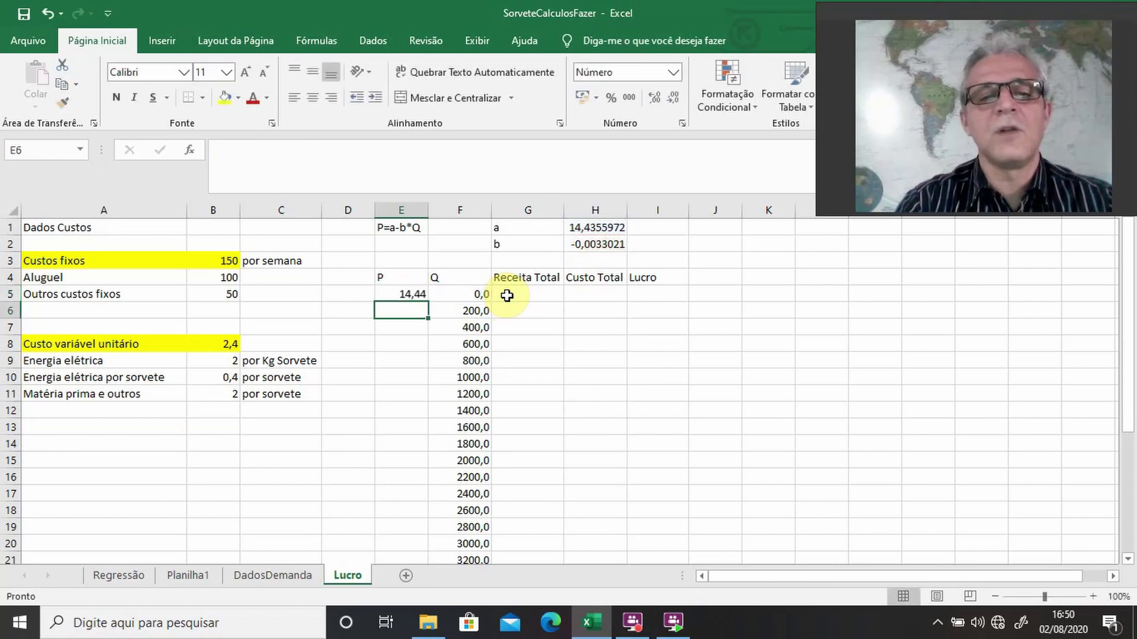
Step: Fill the price formula from E5 down to E31, alongside all the Q values
key("Up")
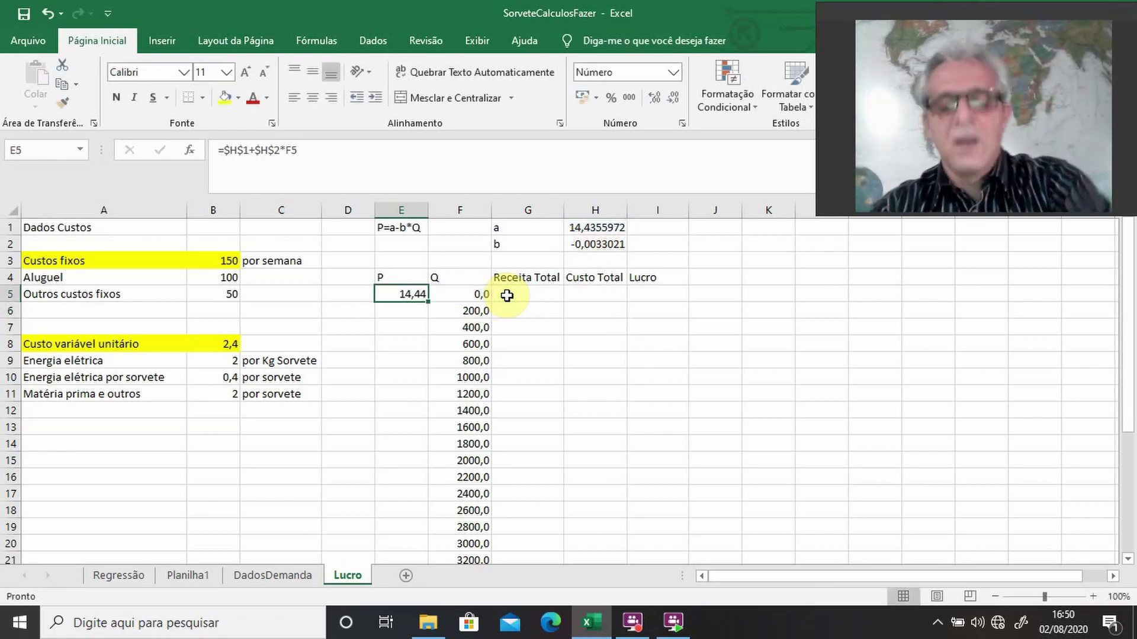
key("Right")
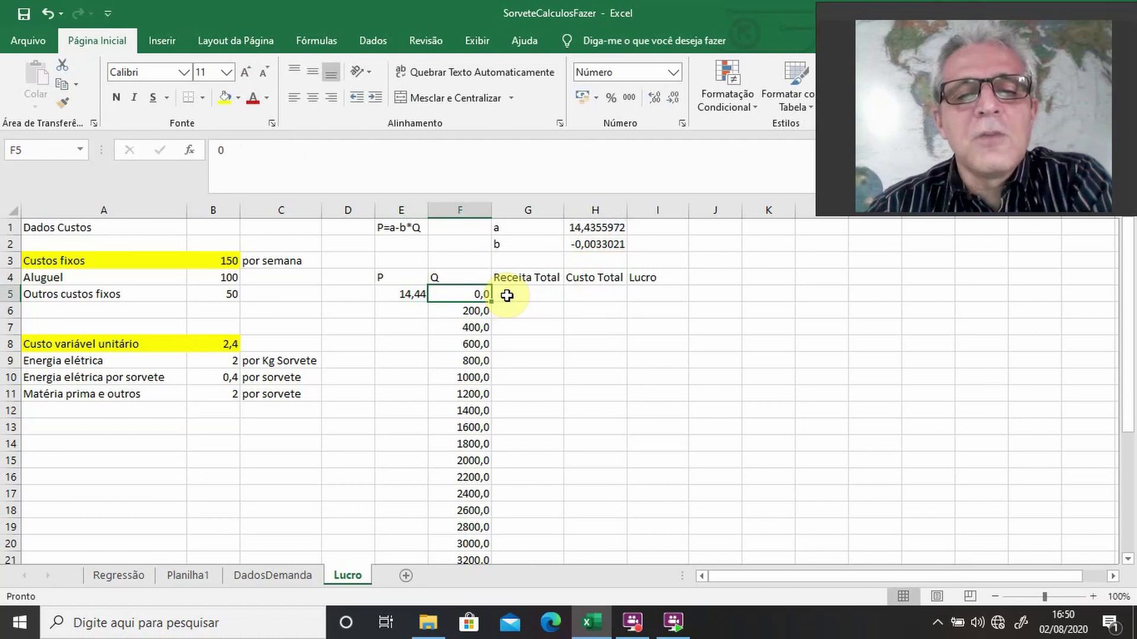
key("Left")
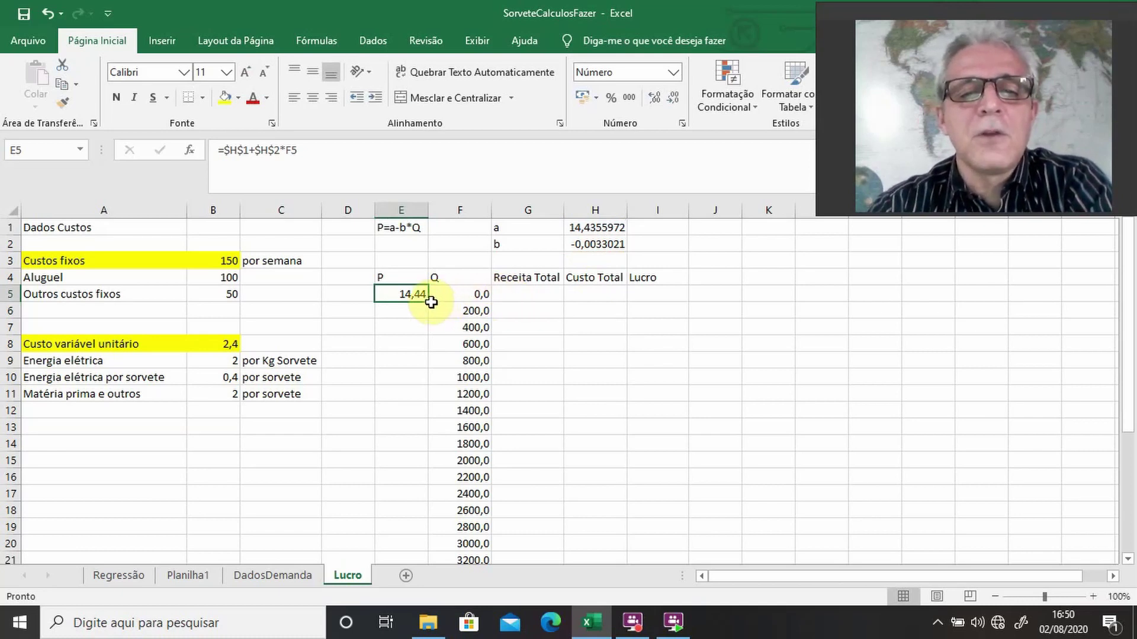
left_click_drag(429, 304, 428, 317)
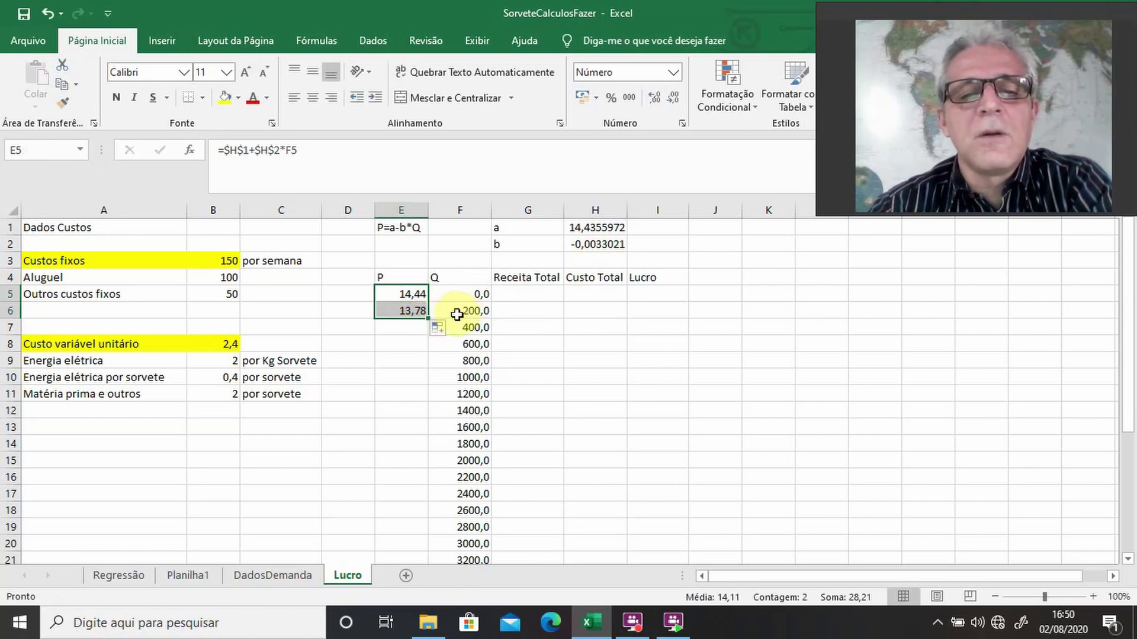
left_click_drag(428, 318, 425, 361)
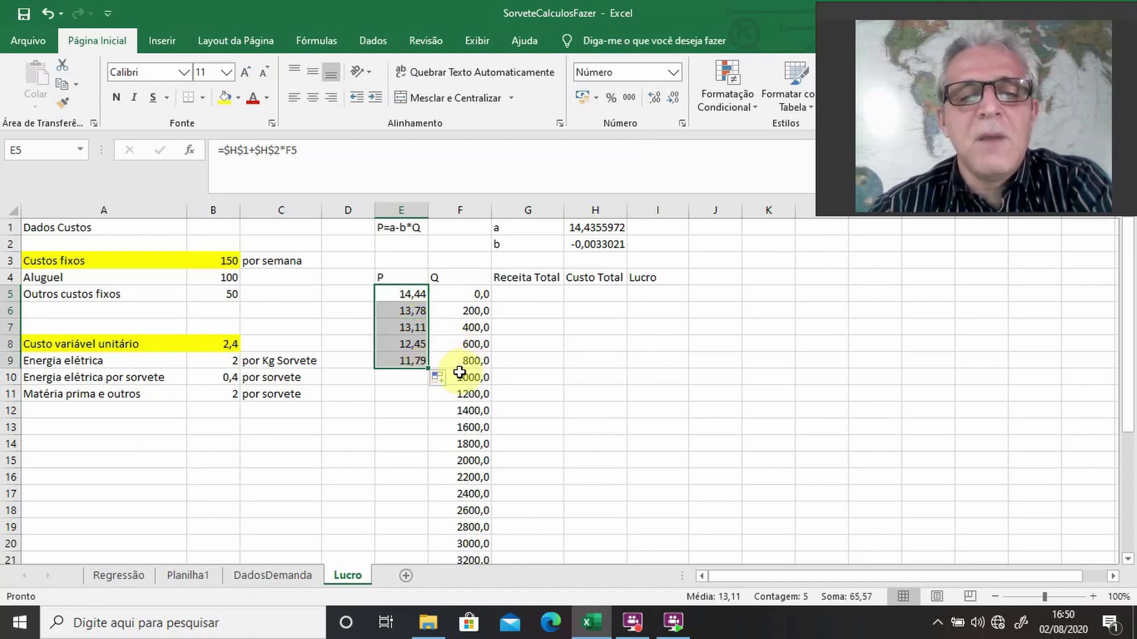
left_click_drag(428, 368, 427, 414)
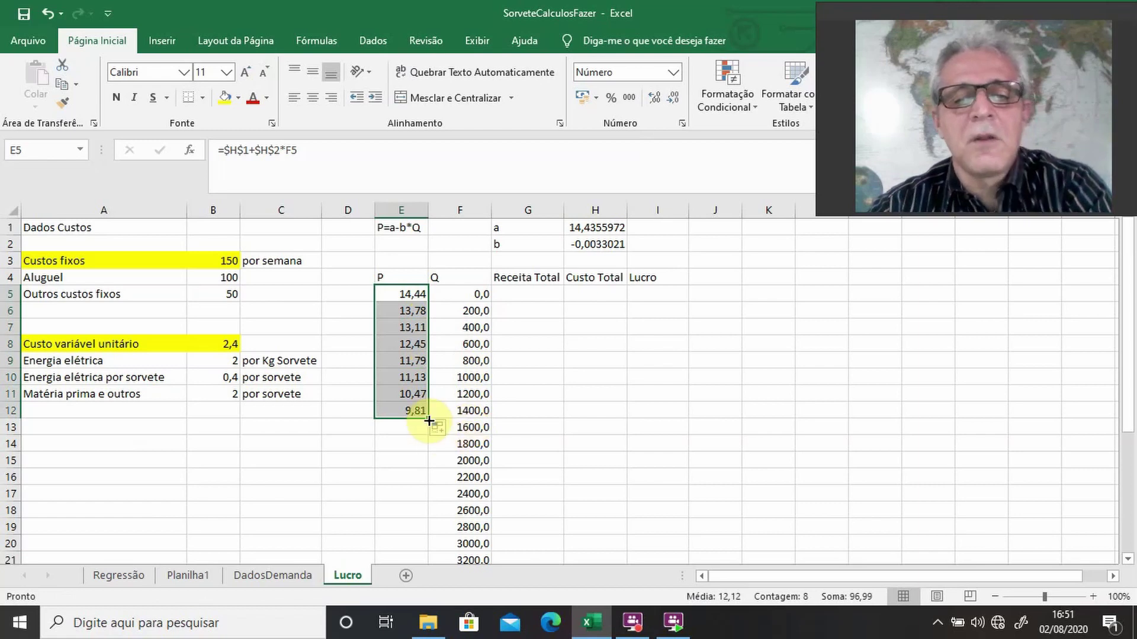
left_click_drag(429, 419, 431, 526)
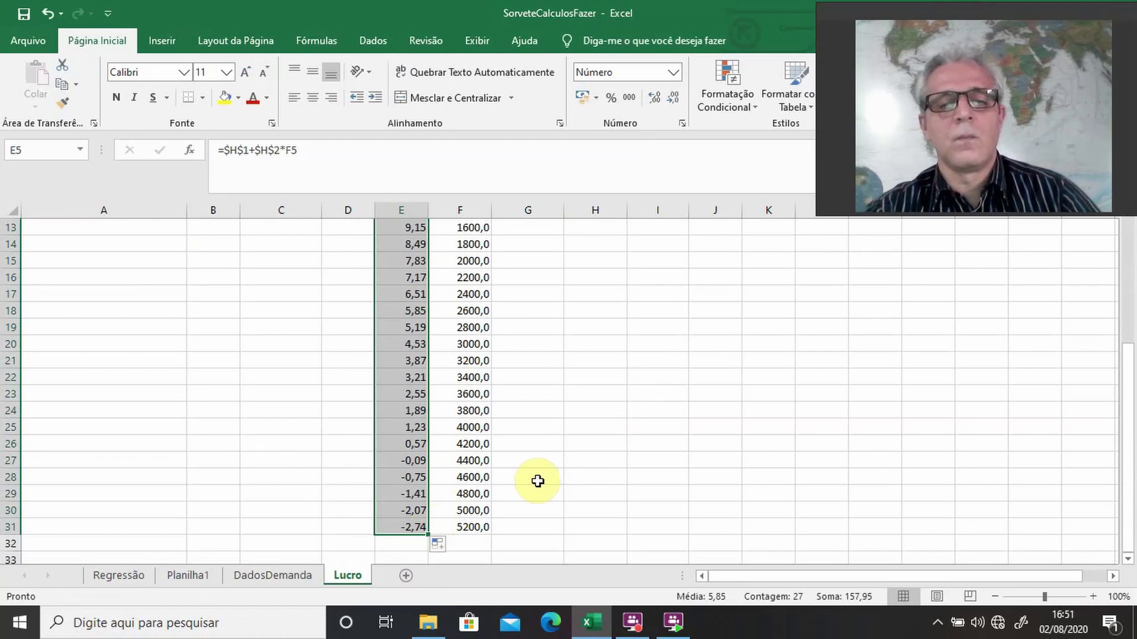
Step: Clear the P and Q cells E27:F31, removing the rows with negative prices
left_click_drag(414, 460, 443, 527)
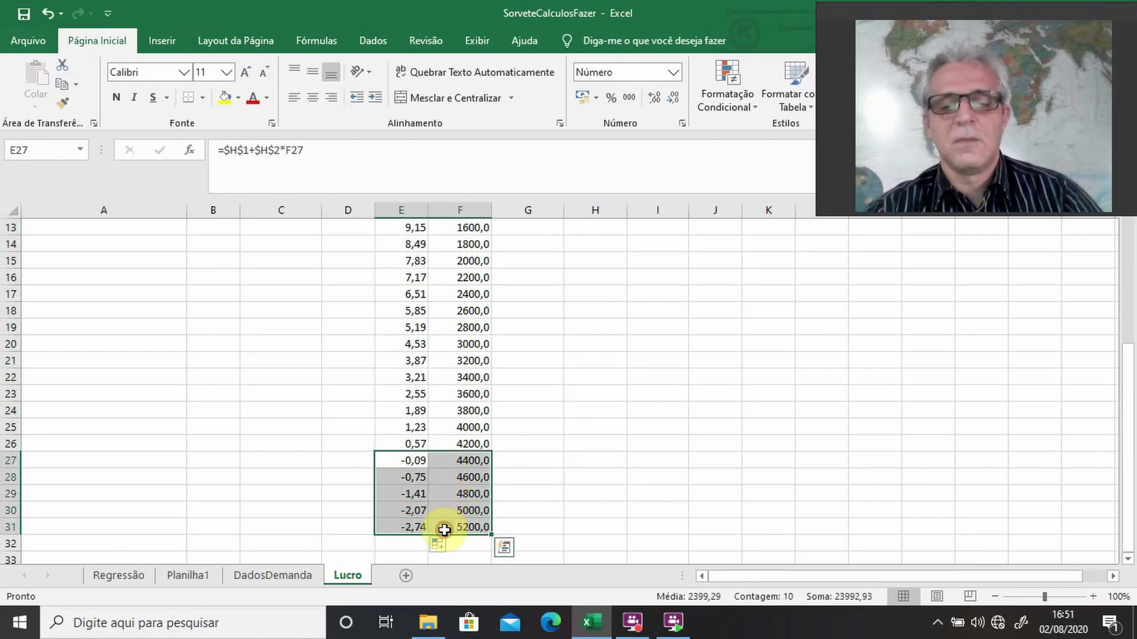
key("Delete")
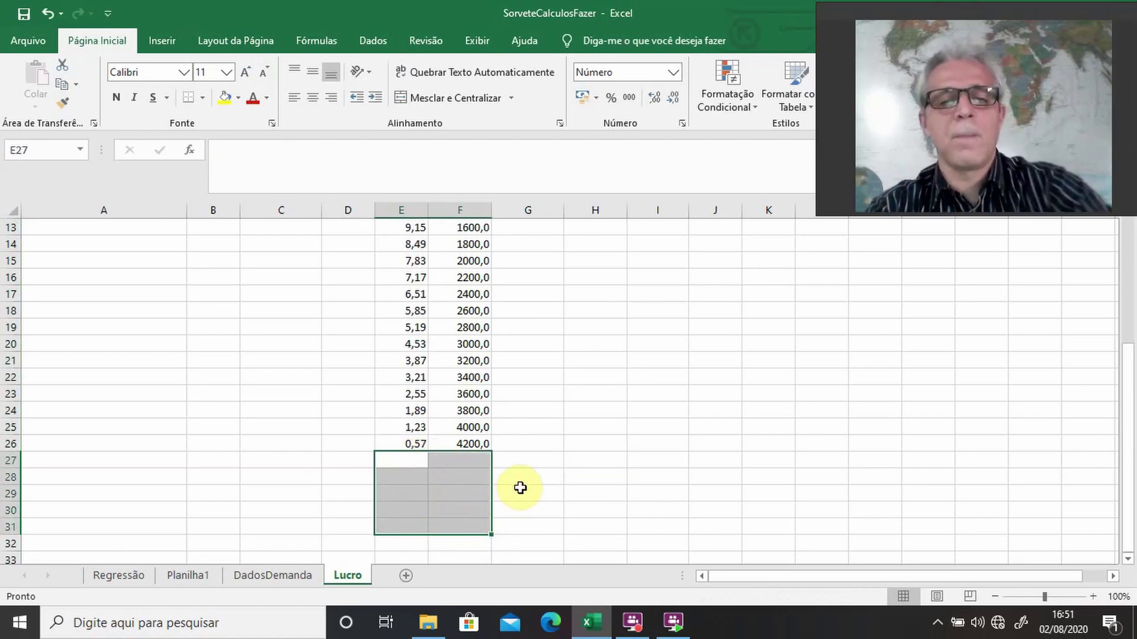
scroll(519, 488, "up", 3)
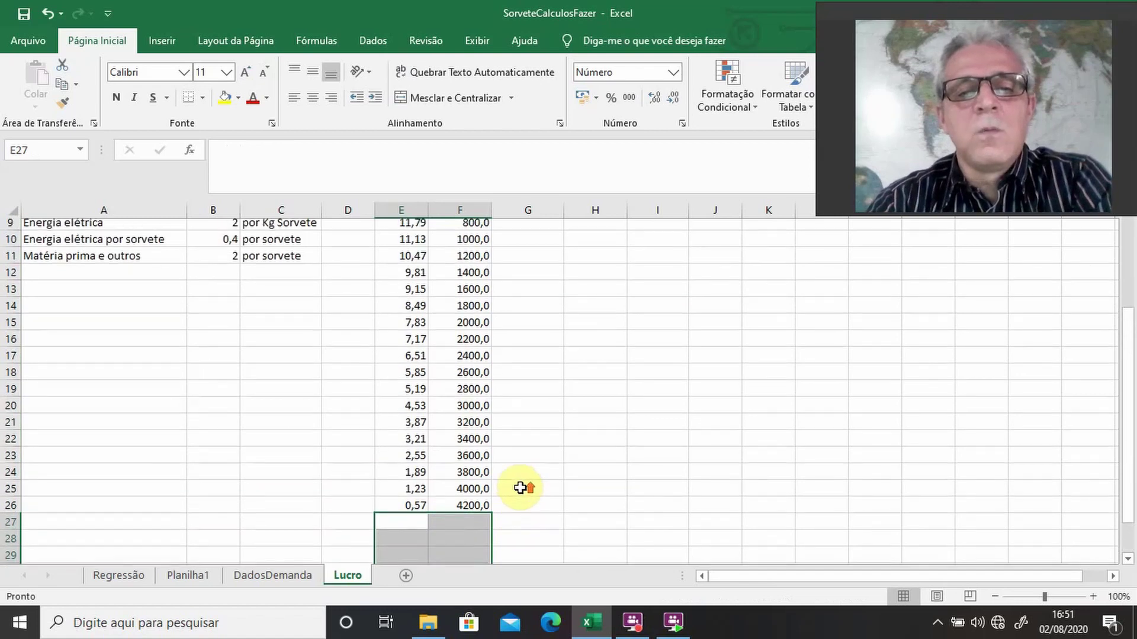
scroll(520, 488, "up", 1)
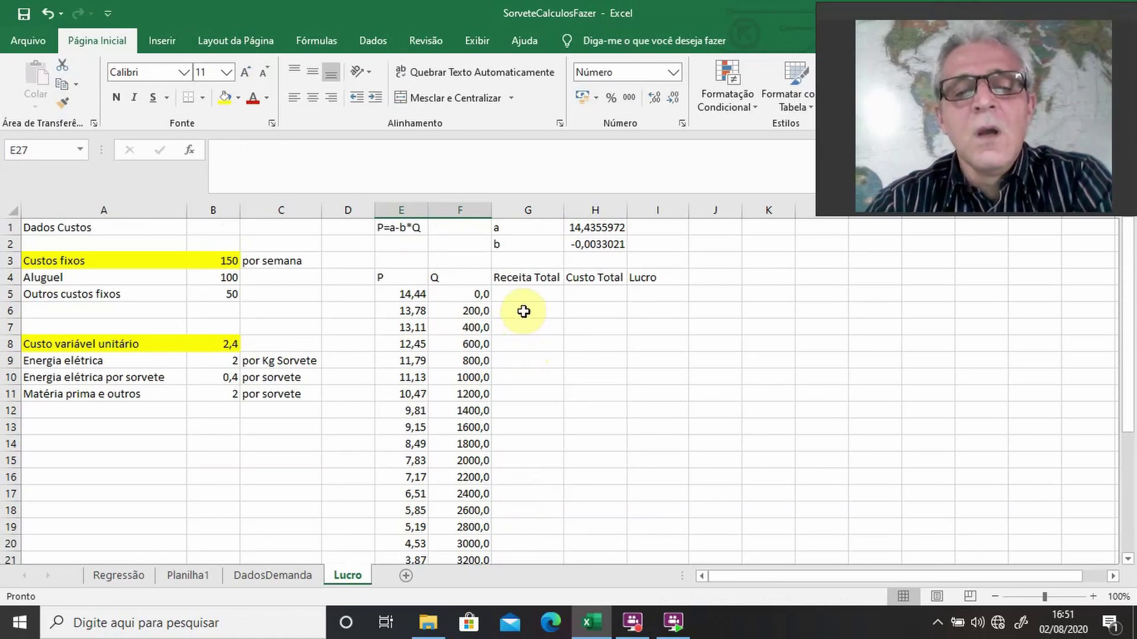
Step: Enter the total revenue formula =E5*F5 in G5
left_click(528, 294)
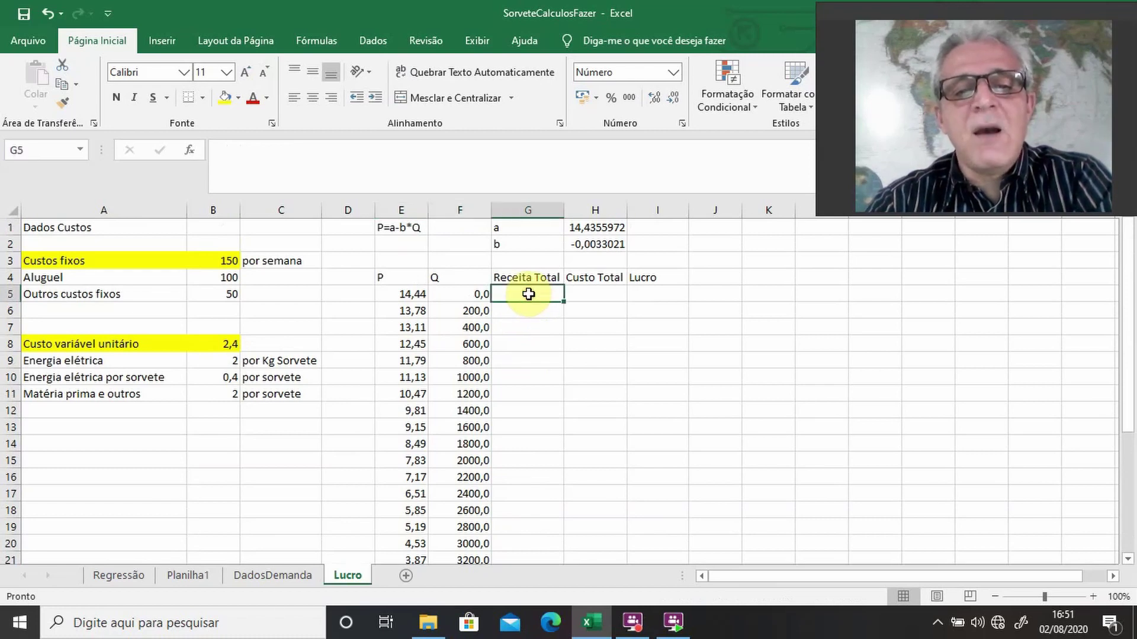
type("=")
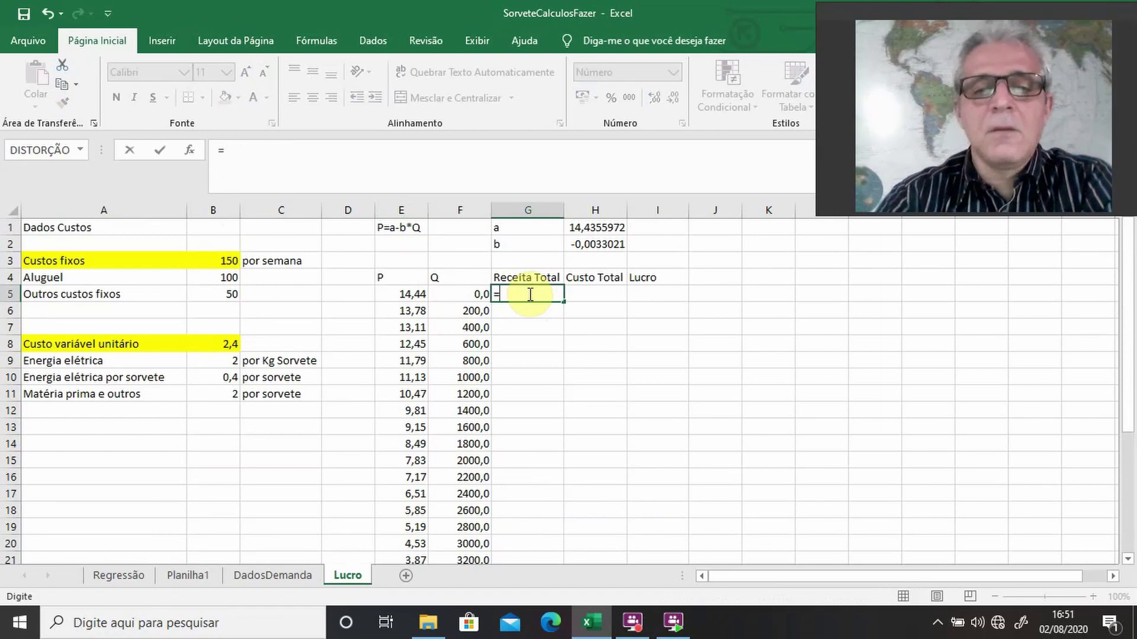
key("Left")
key("Left")
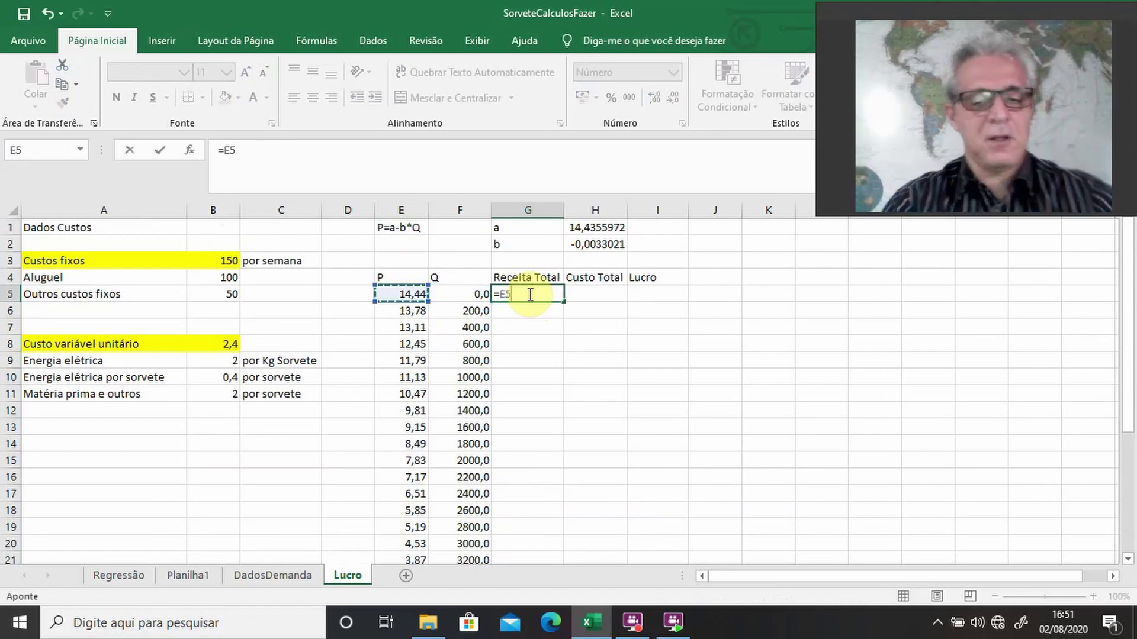
type("*")
key("Left")
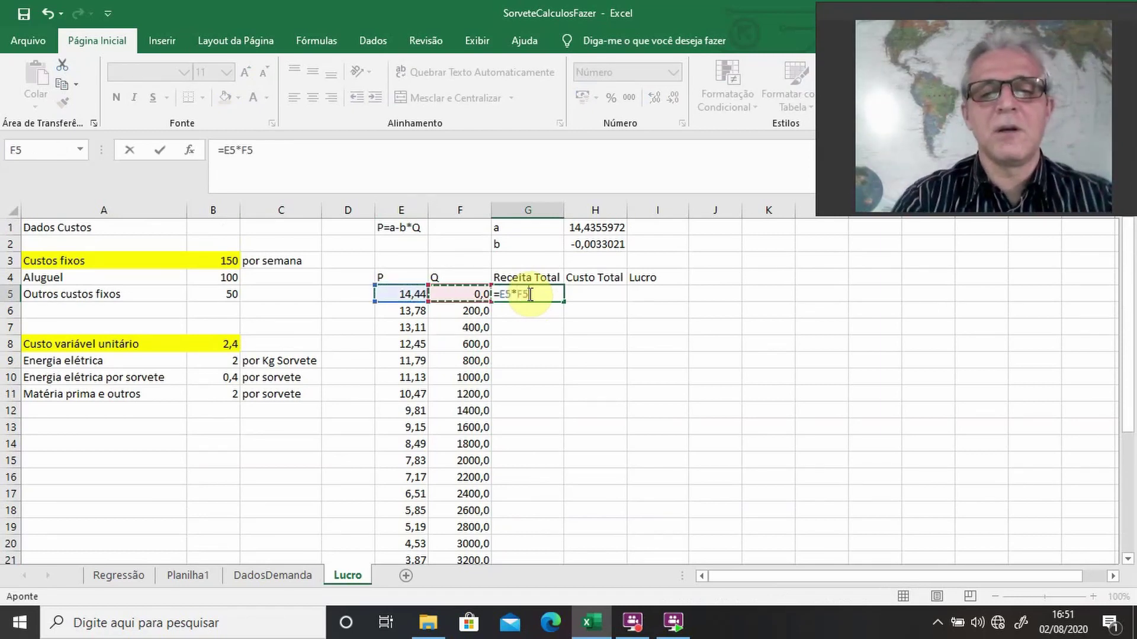
key("ctrl+Return")
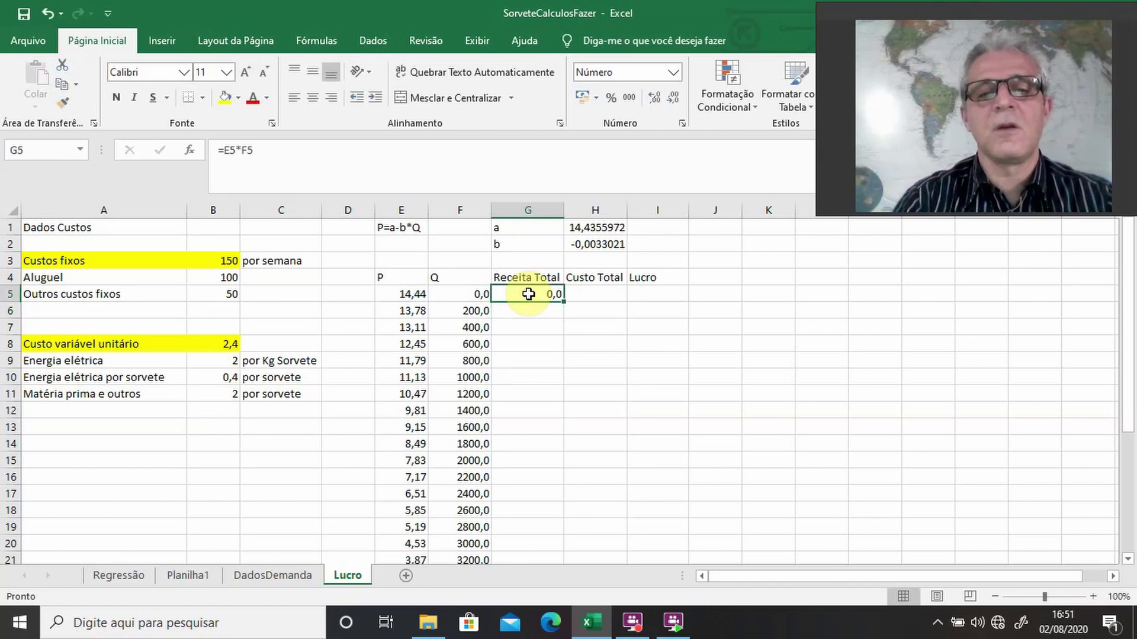
Step: Enter the total cost formula =B3+$B$8*F5 in H5, with an absolute reference only to the unit variable cost
key("Right")
type("=")
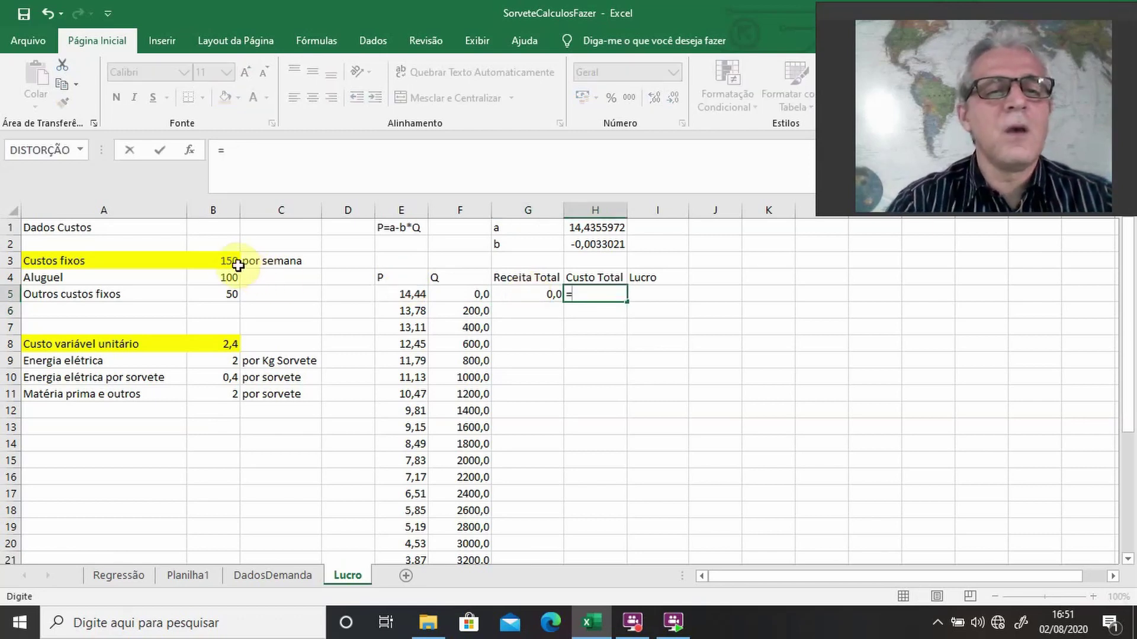
left_click(225, 261)
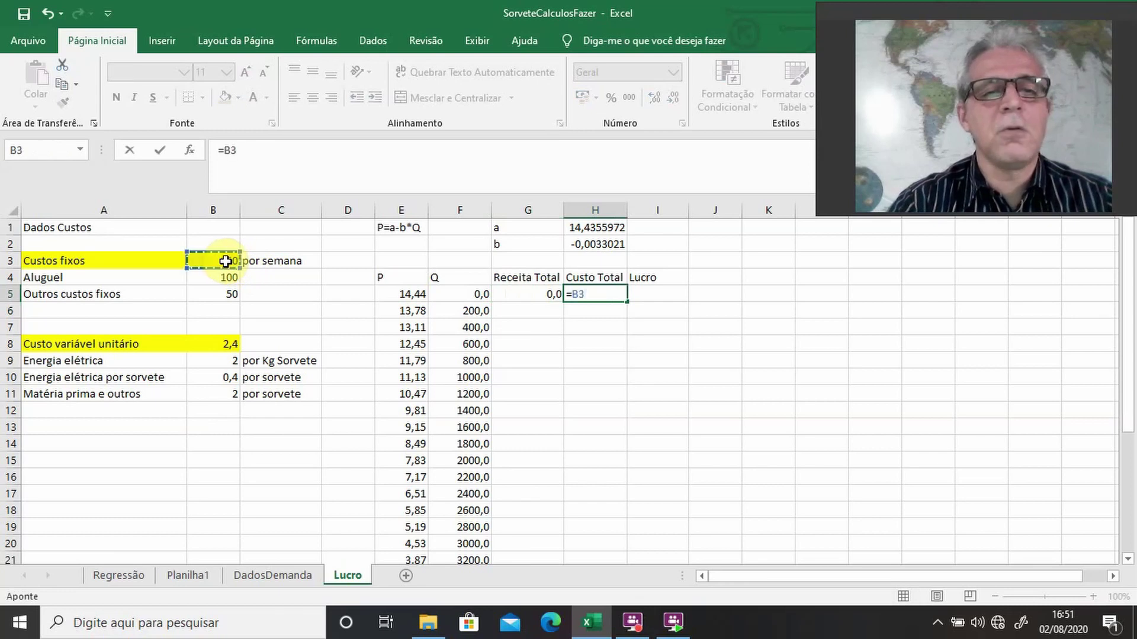
type("+")
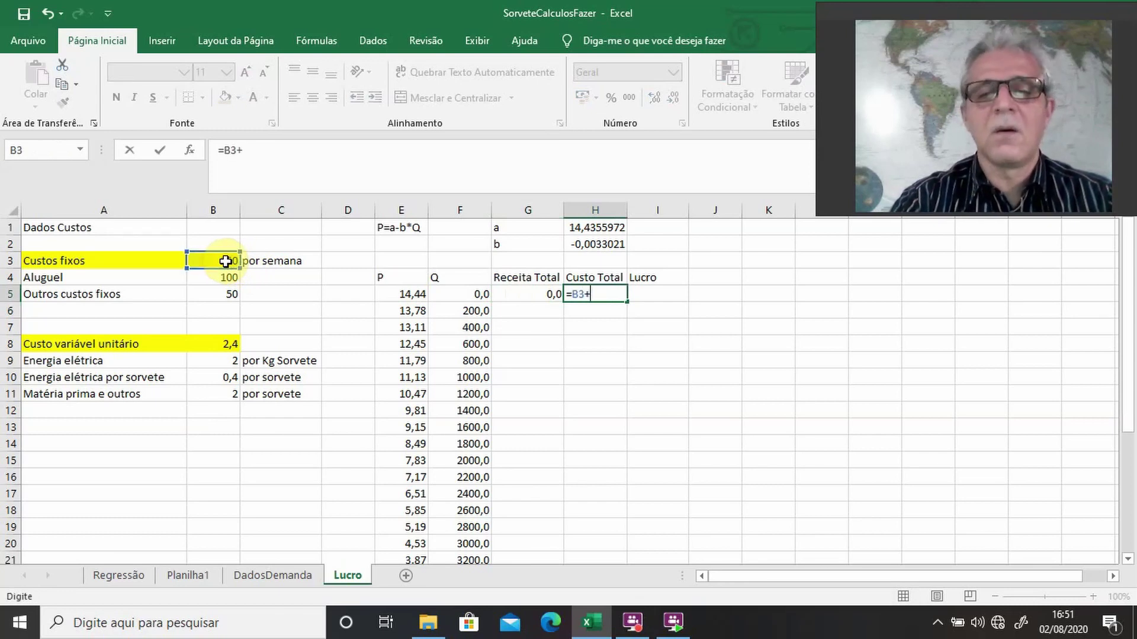
left_click(210, 346)
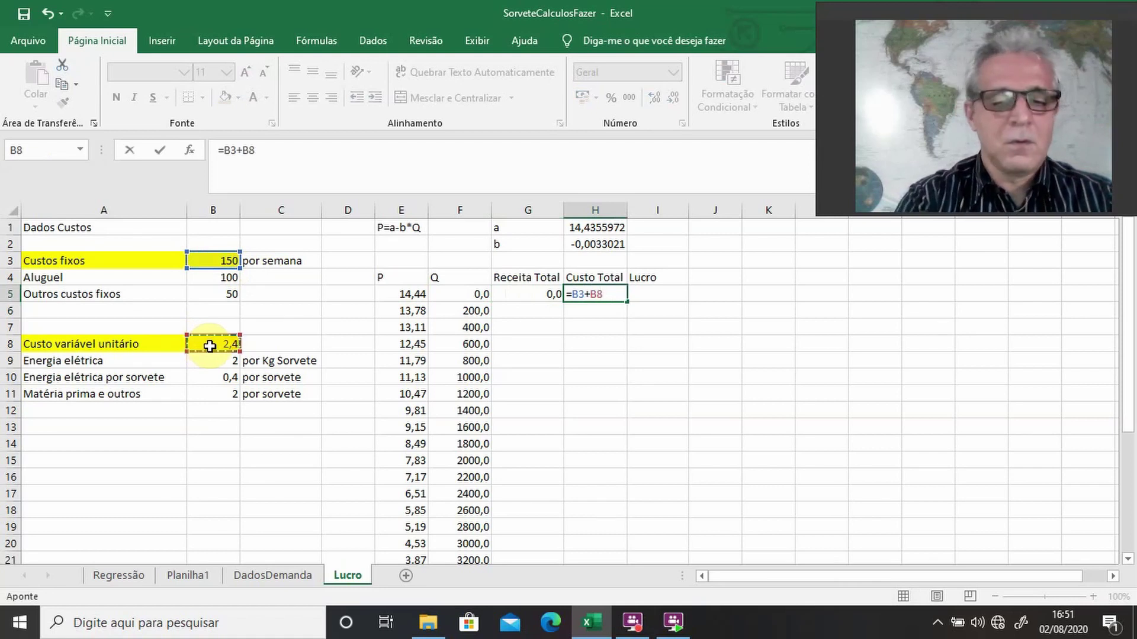
key("F4")
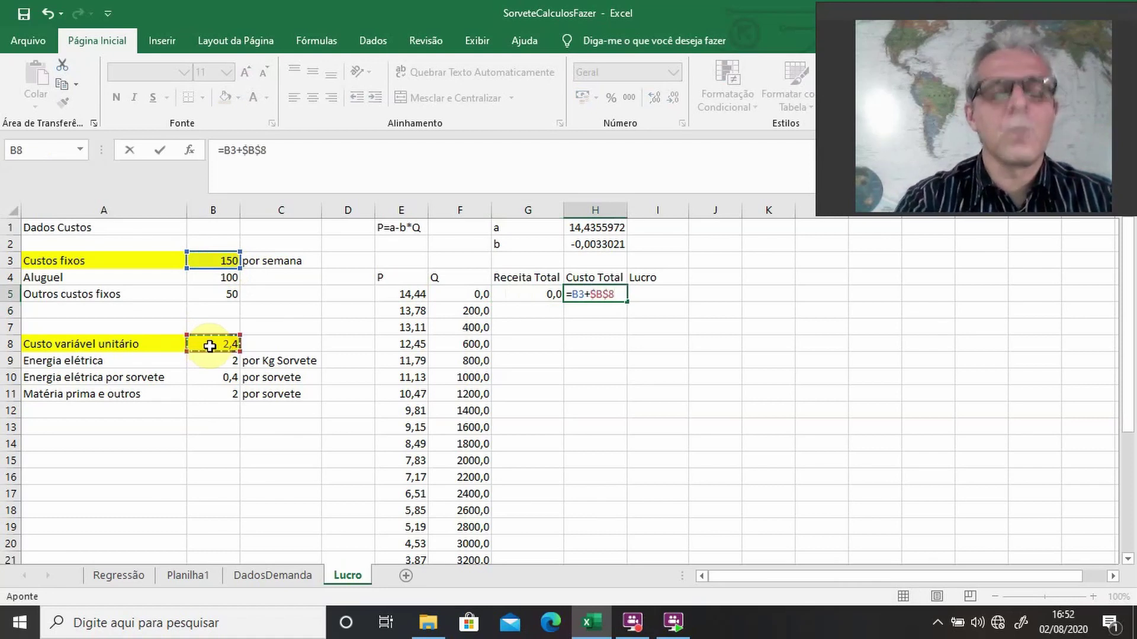
type("*")
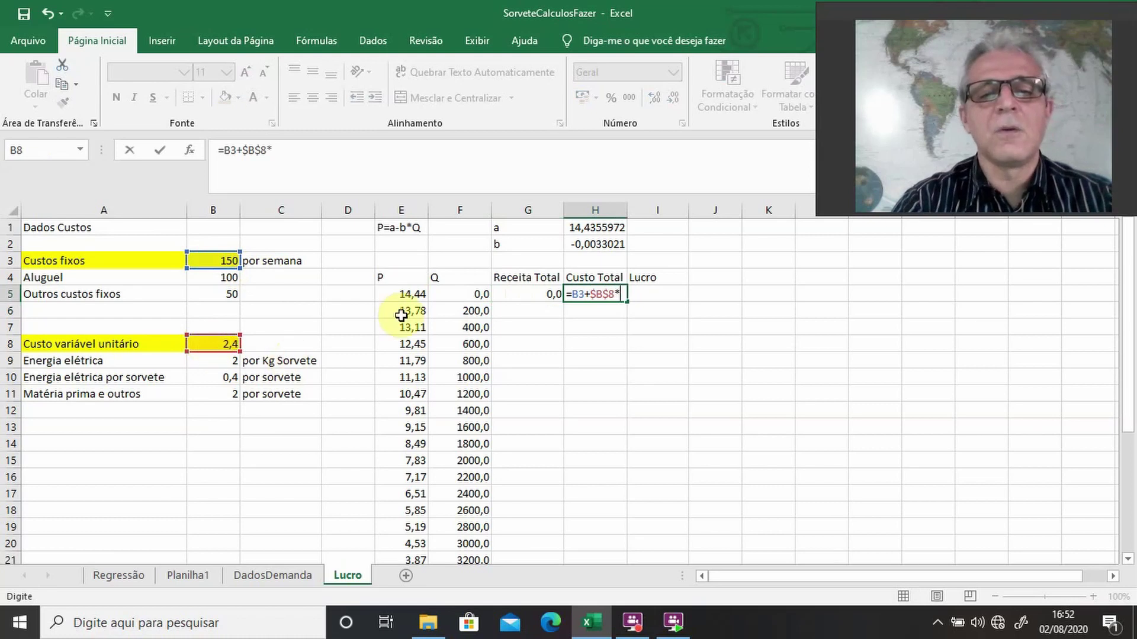
left_click(479, 290)
key("Return")
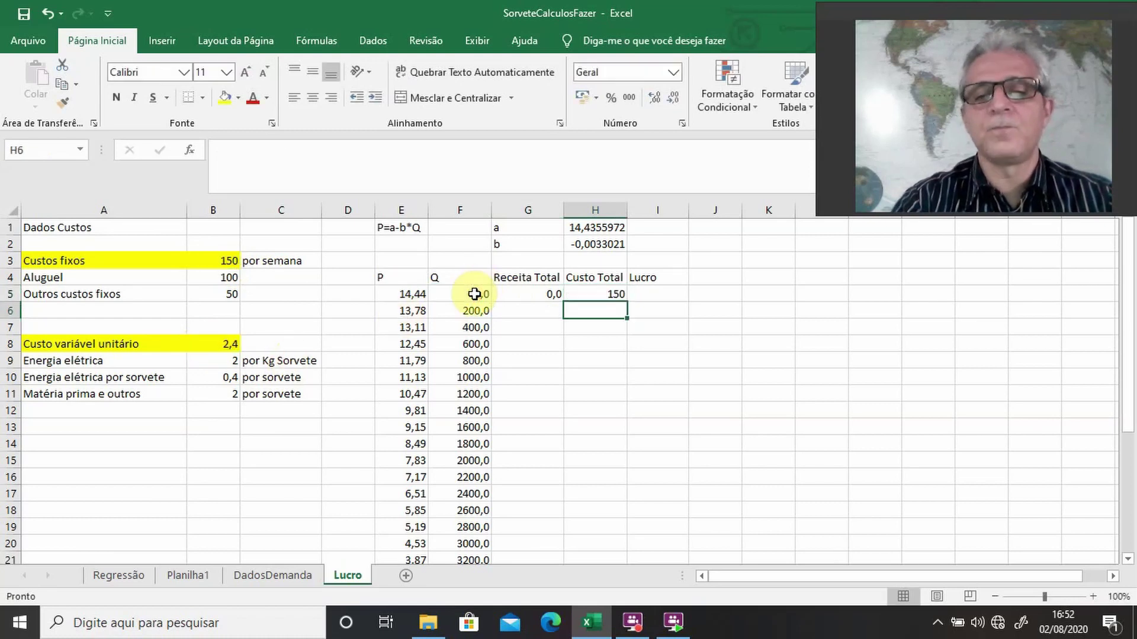
Step: Fill the total revenue and total cost formulas in G5:H5 down to row 26, alongside the Q values
left_click(593, 295)
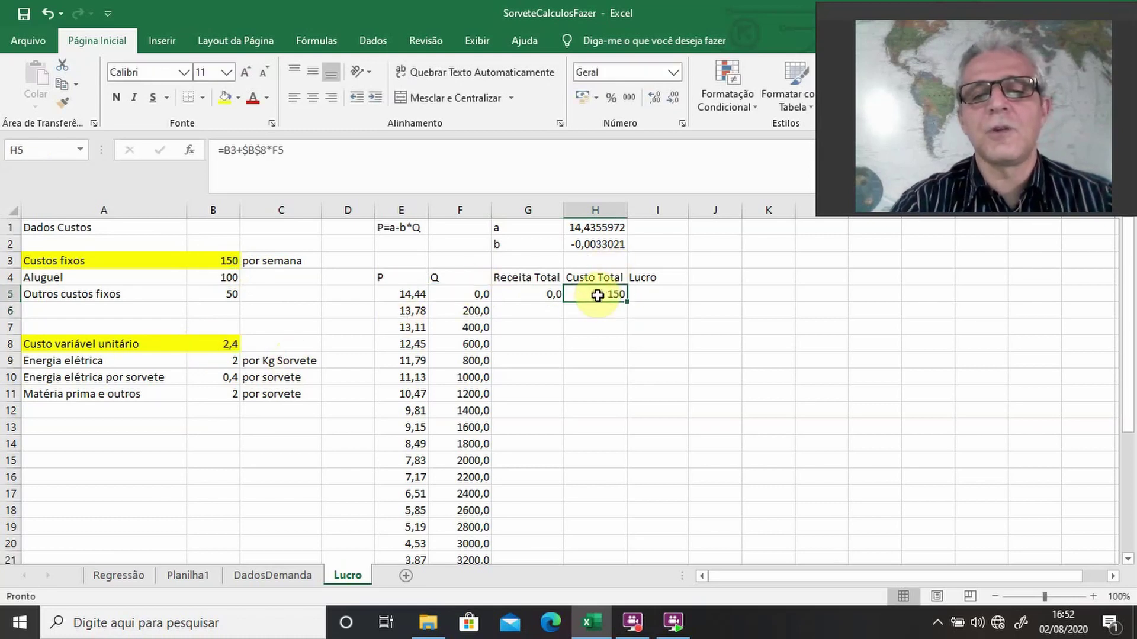
left_click(548, 294)
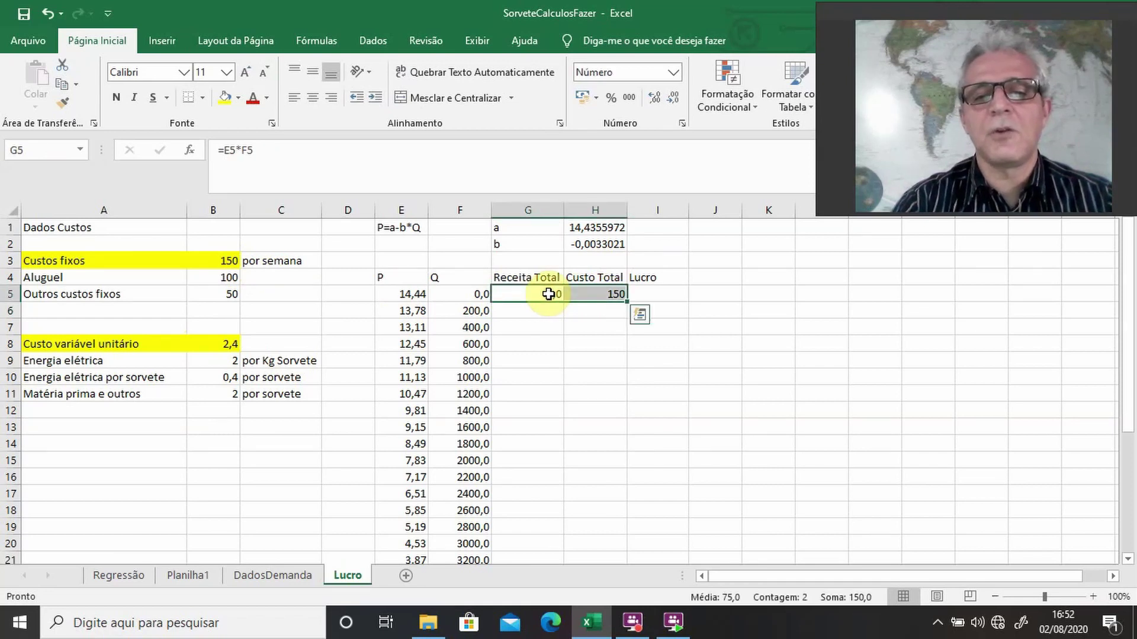
left_click(548, 294)
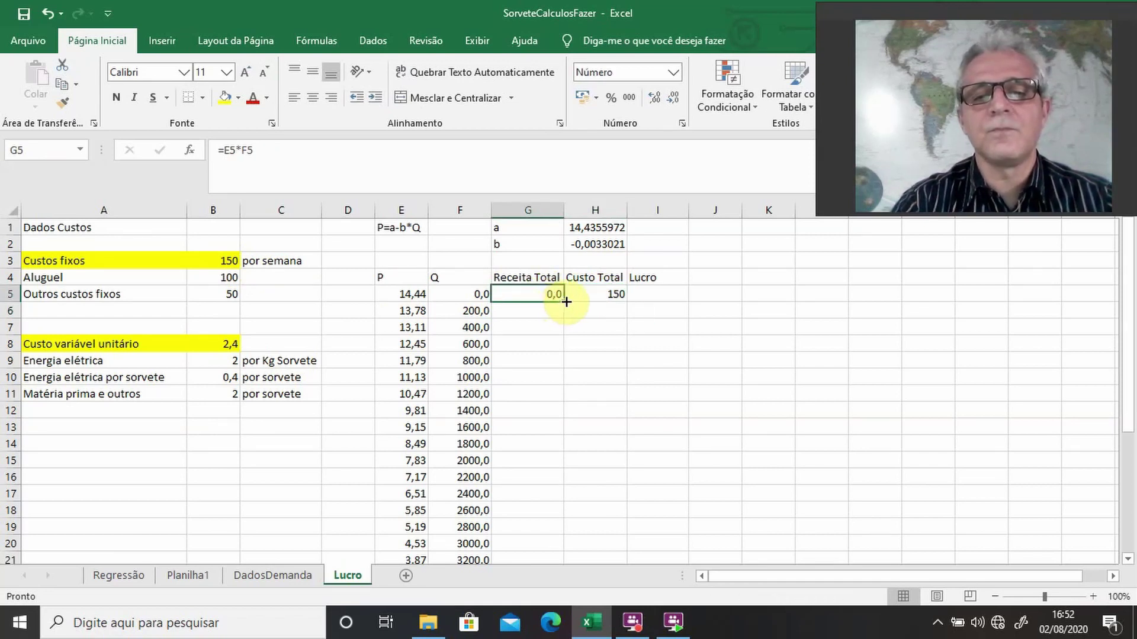
left_click_drag(564, 300, 595, 296)
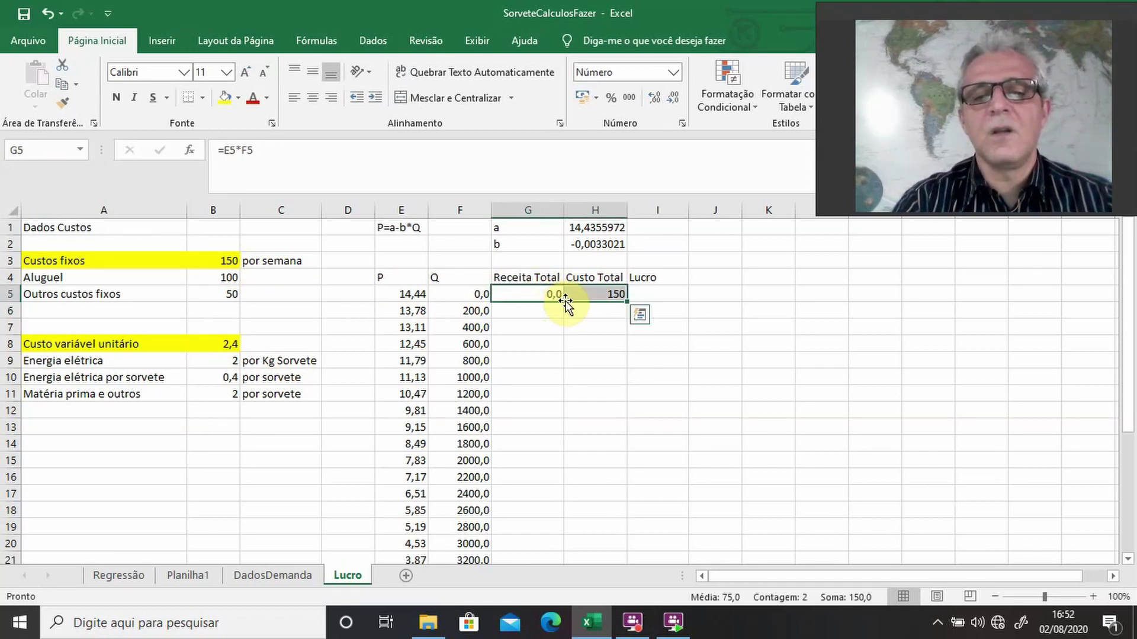
double_click(627, 303)
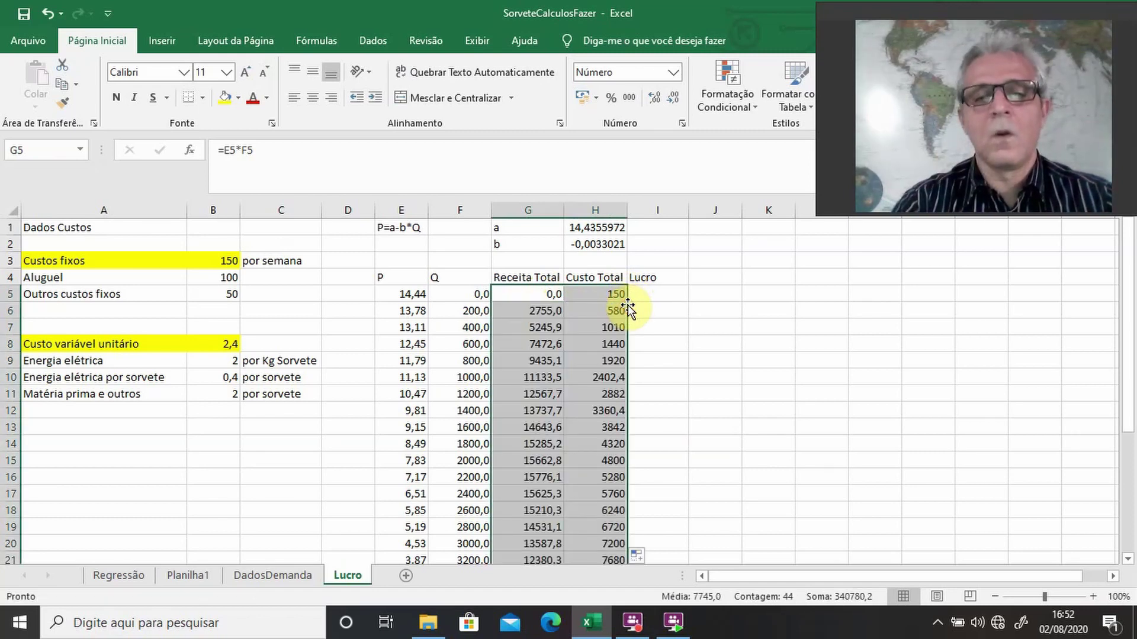
Step: Enter the profit formula =G5-H5 in I5 and fill it down to row 26
key("Left")
key("Right")
key("Right")
key("Right")
type("=")
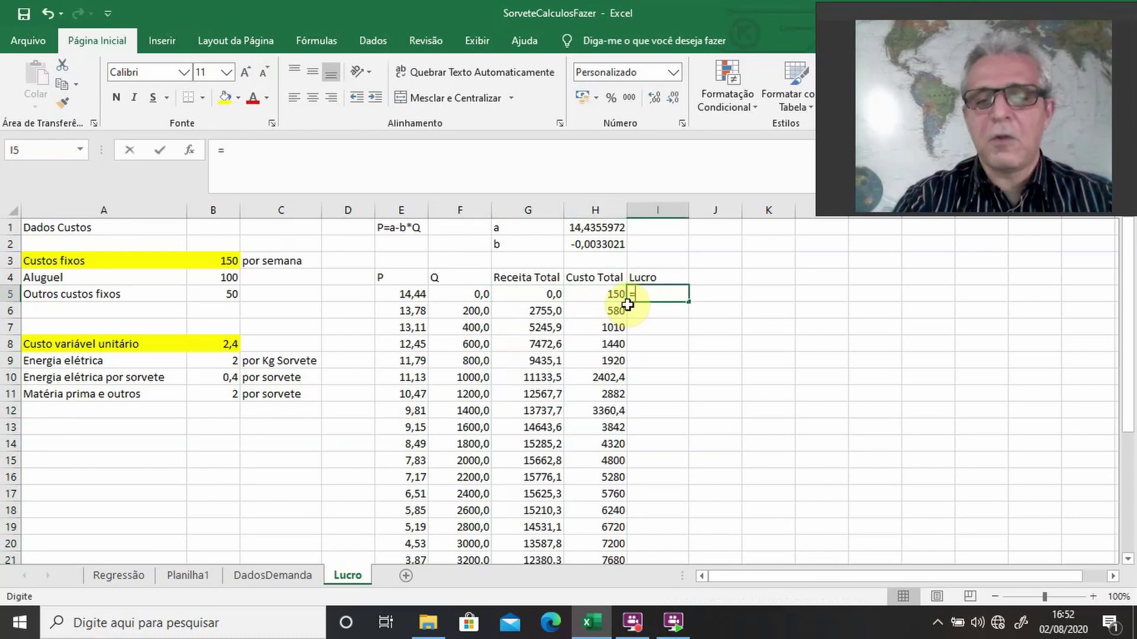
key("Left")
key("Left")
type("-")
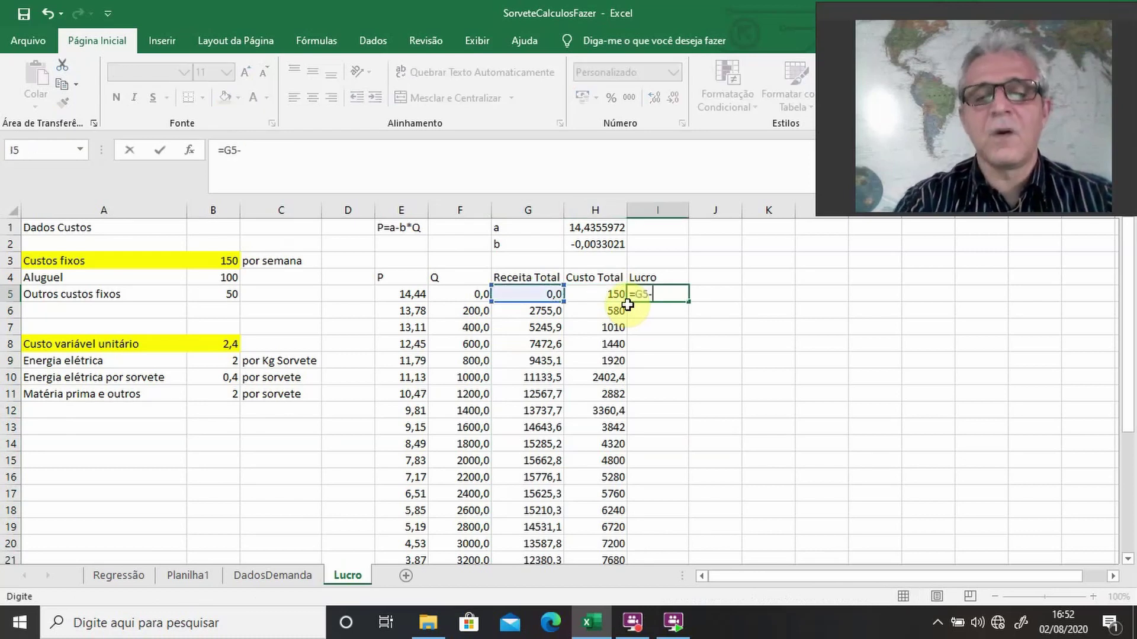
key("Left")
key("Return")
key("Up")
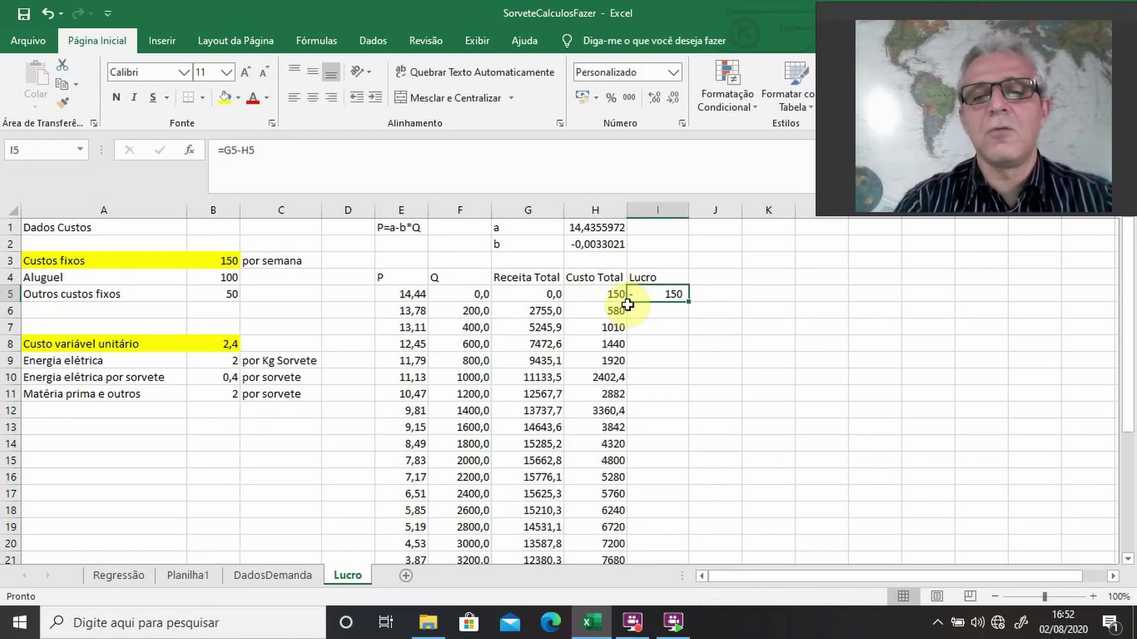
double_click(688, 302)
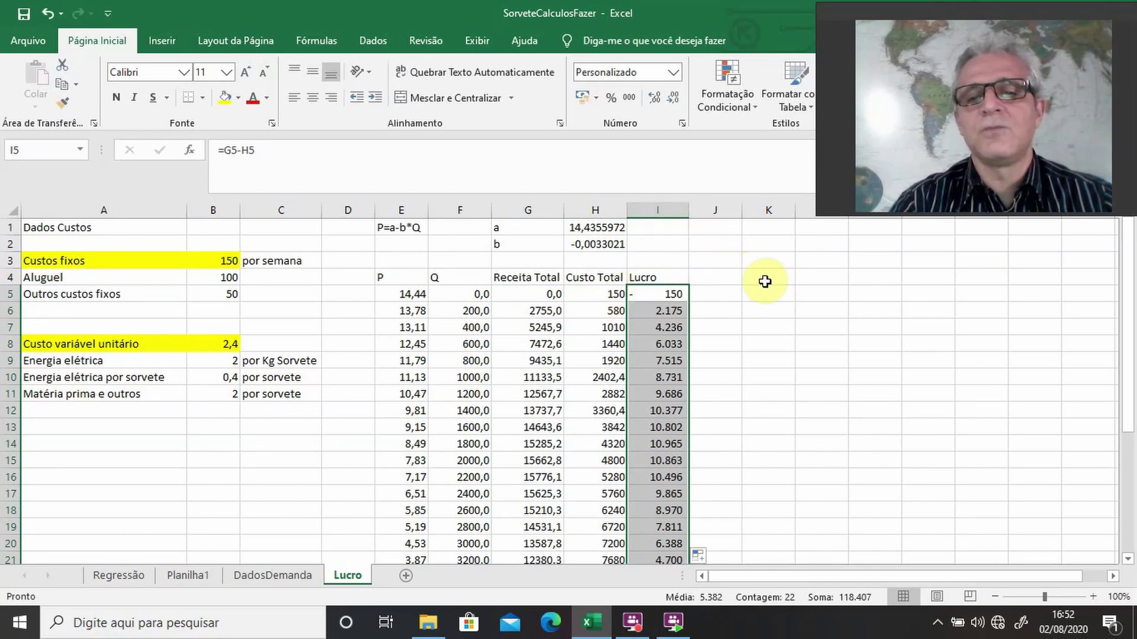
Step: Add the headers Qtade in K4 and Lucro in L4
left_click(764, 282)
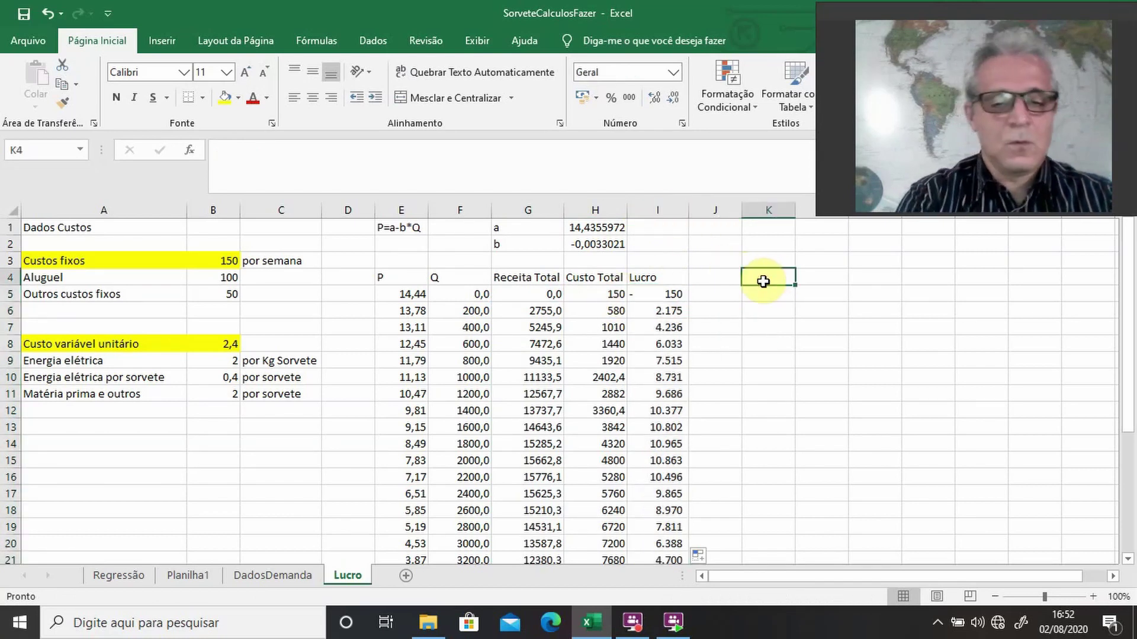
type("Qtade")
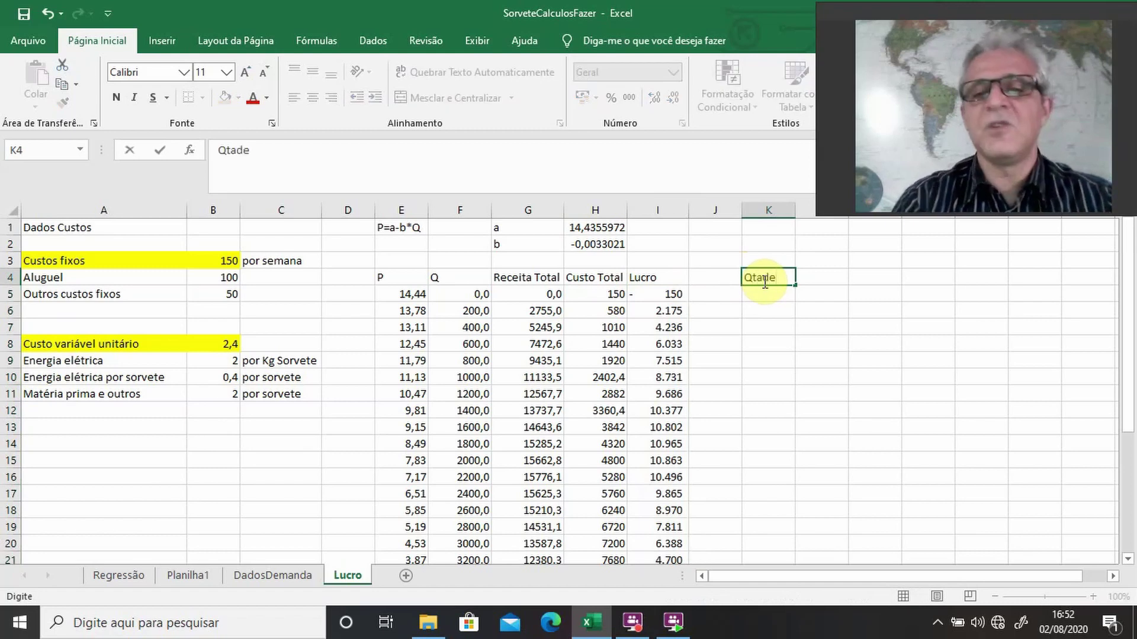
key("Tab")
type("Lu")
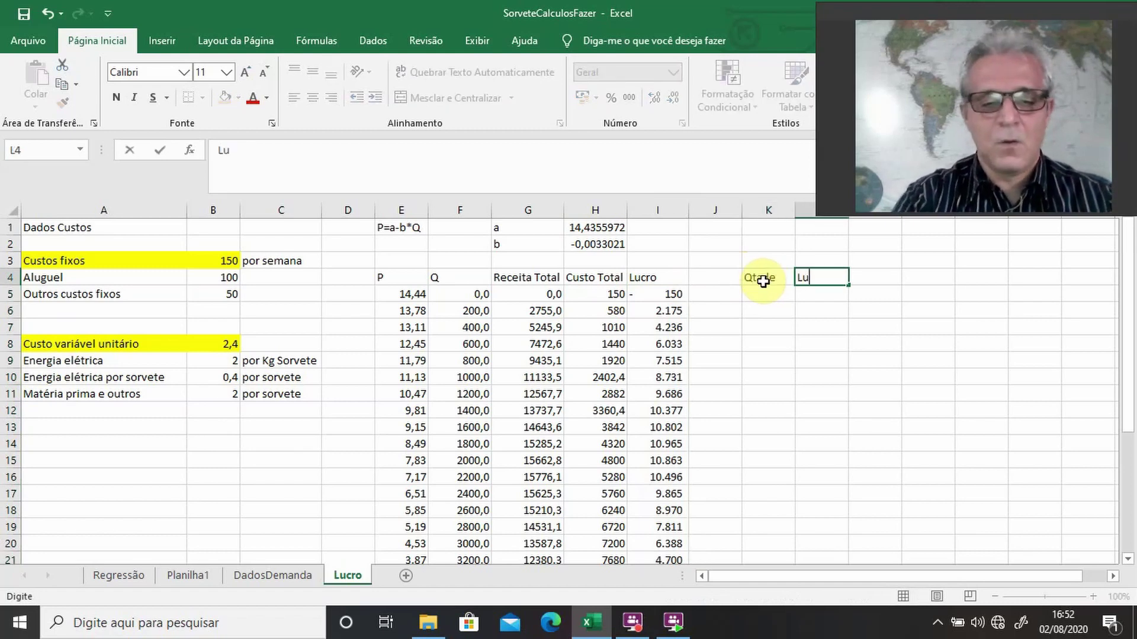
type("cro")
key("Return")
Step: Enter the quantity reference =F5 in L5
type("]")
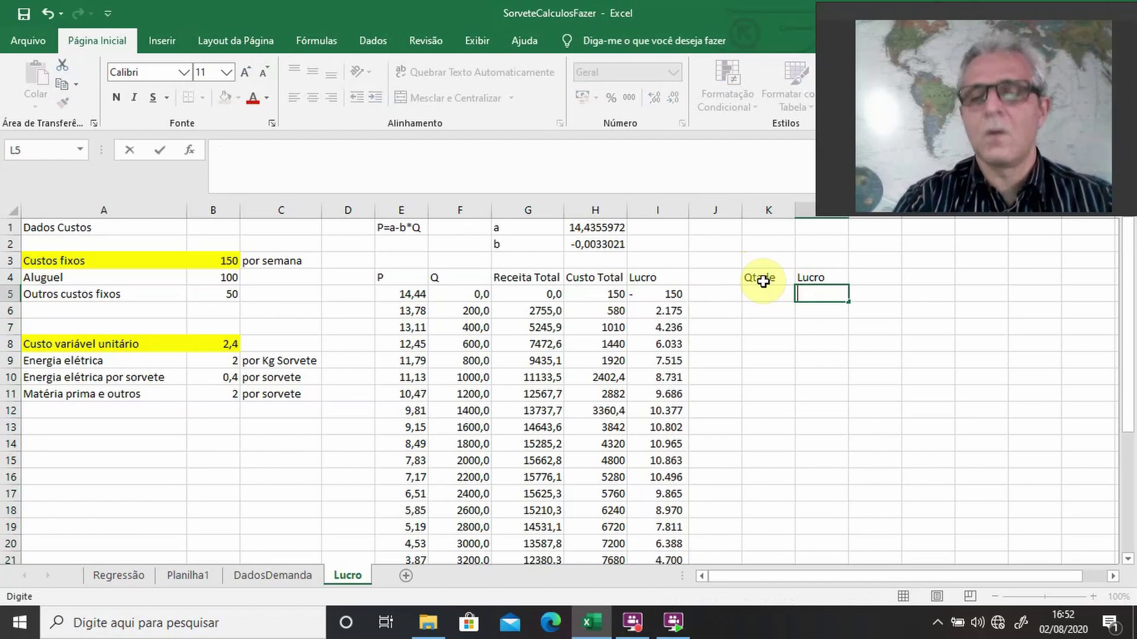
type("=")
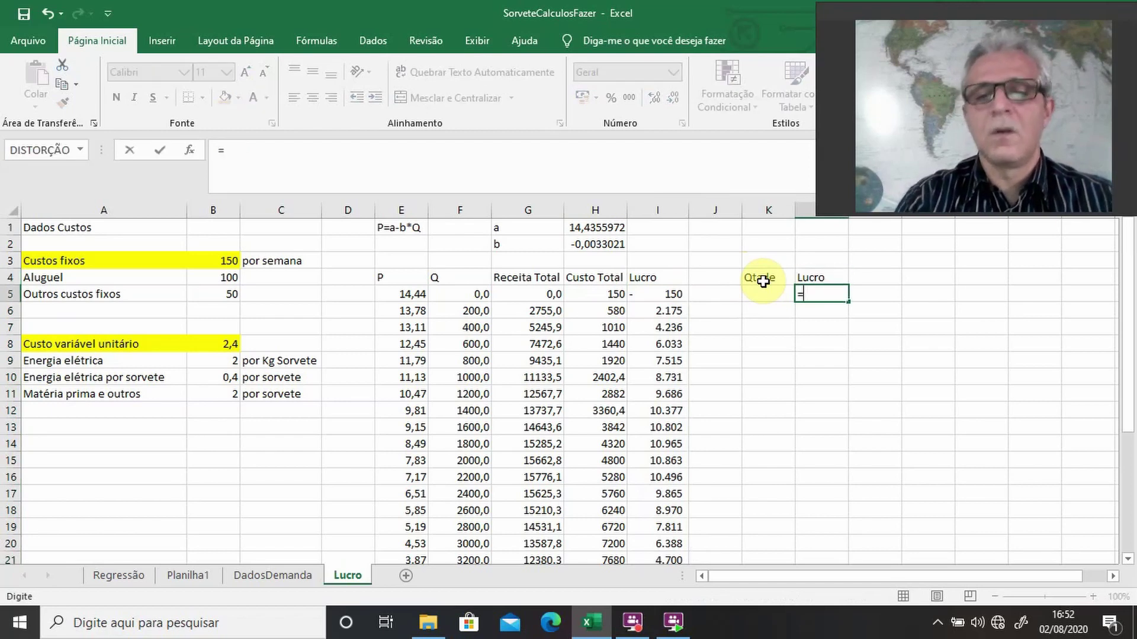
key("Left")
key("Left")
key("Left")
key("Left")
key("Left")
key("Left")
key("Left")
key("Right")
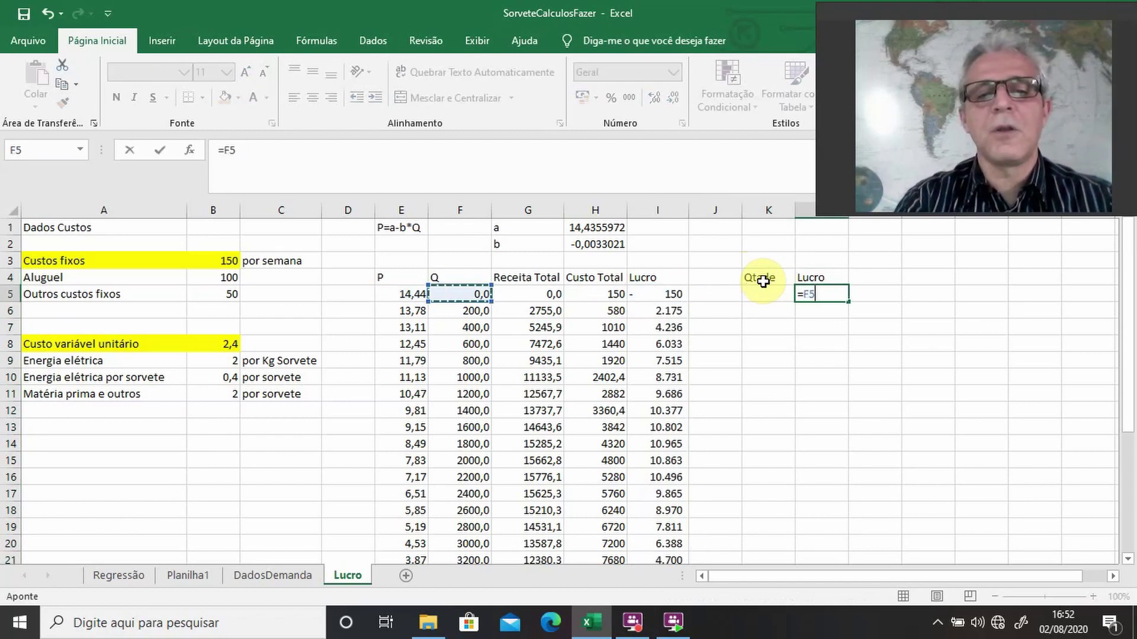
key("Return")
Step: Enter =F5 in K5 to bring the first quantity under the Qtade header
key("Up")
key("Left")
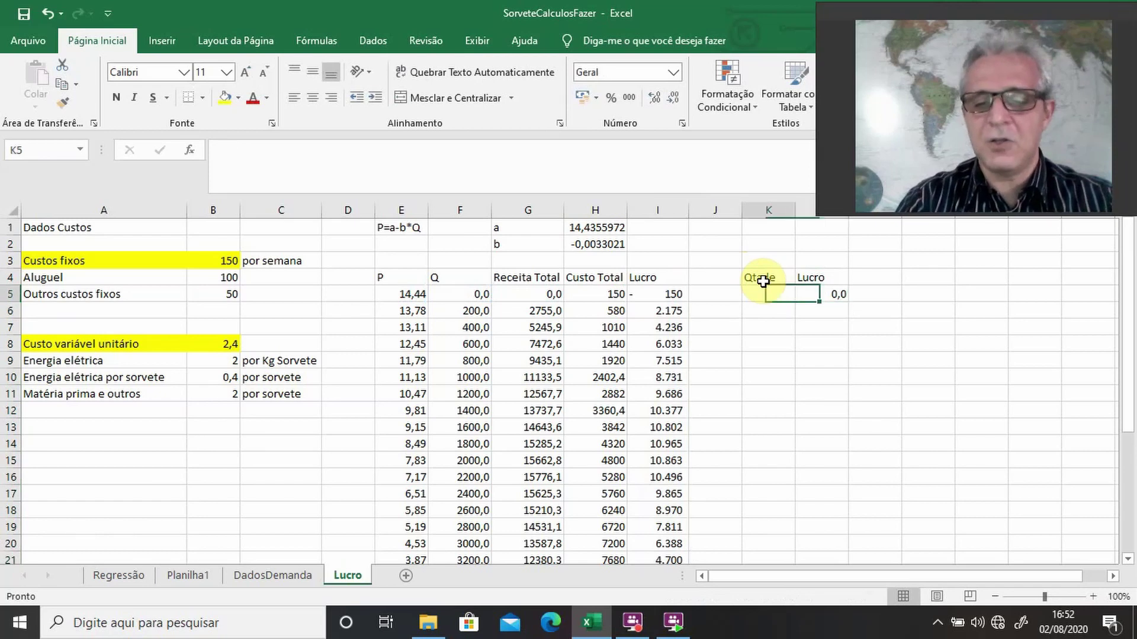
type("=")
key("Left")
key("Left")
key("Left")
key("Left")
key("Left")
key("Return")
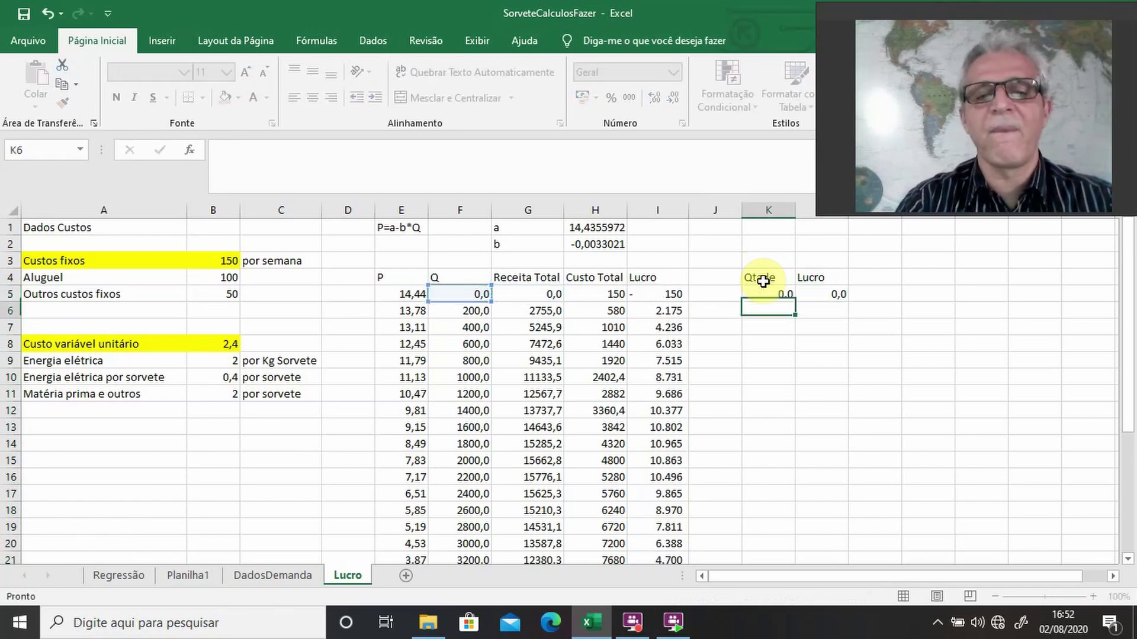
Step: Link L5 under the new Lucro header to the first profit value with =I5
key("Up")
key("Right")
type("=")
key("Left")
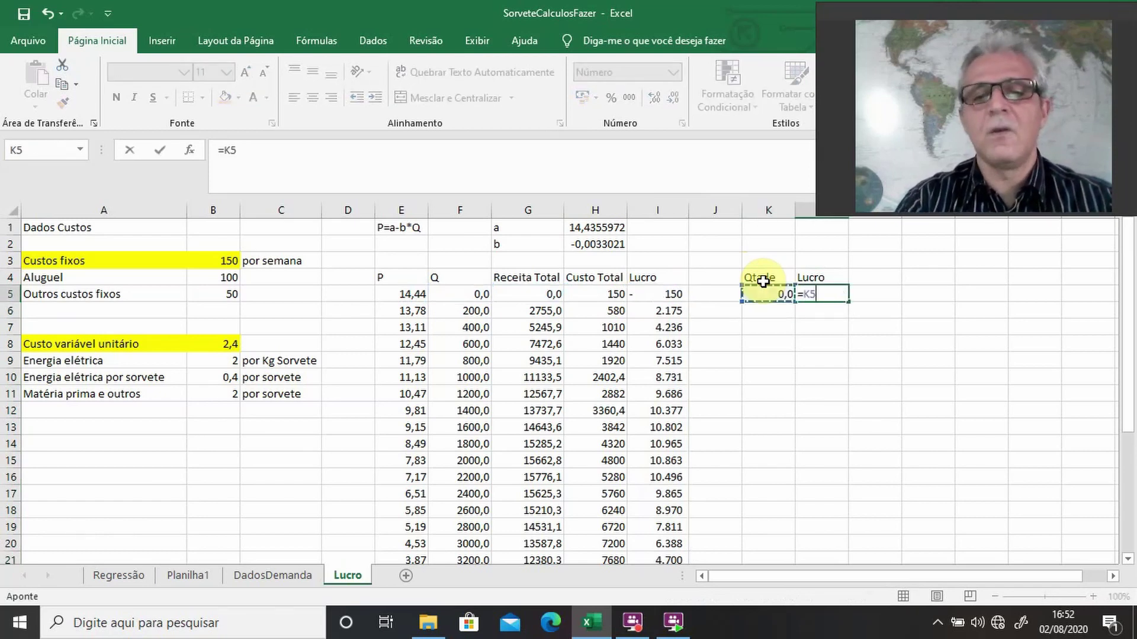
key("Left")
key("Left")
key("Return")
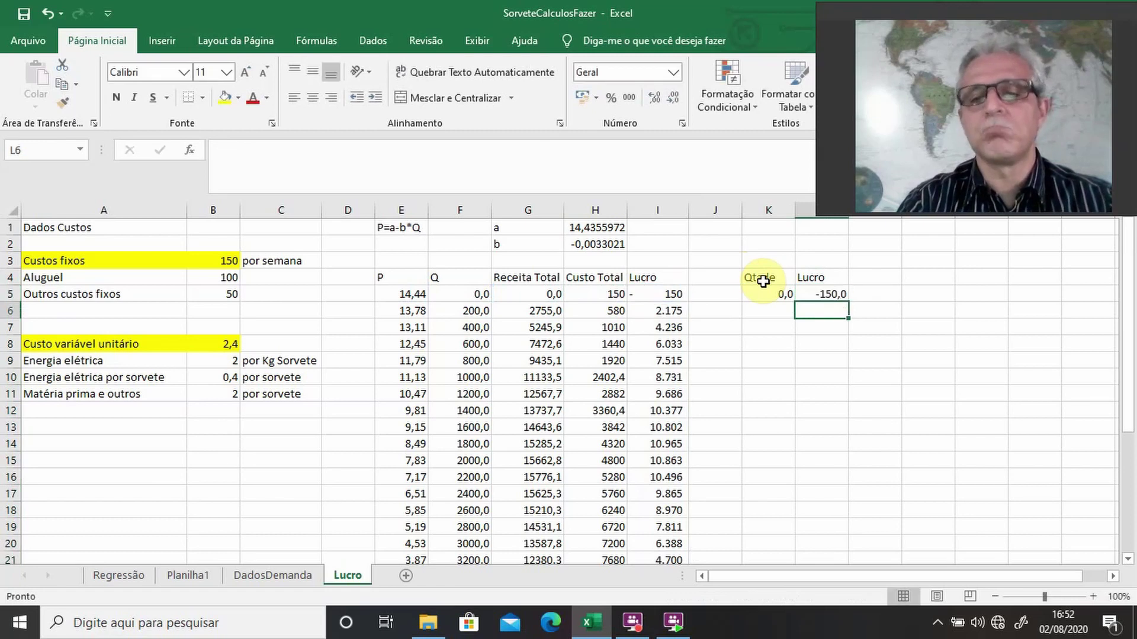
key("Up")
type("=")
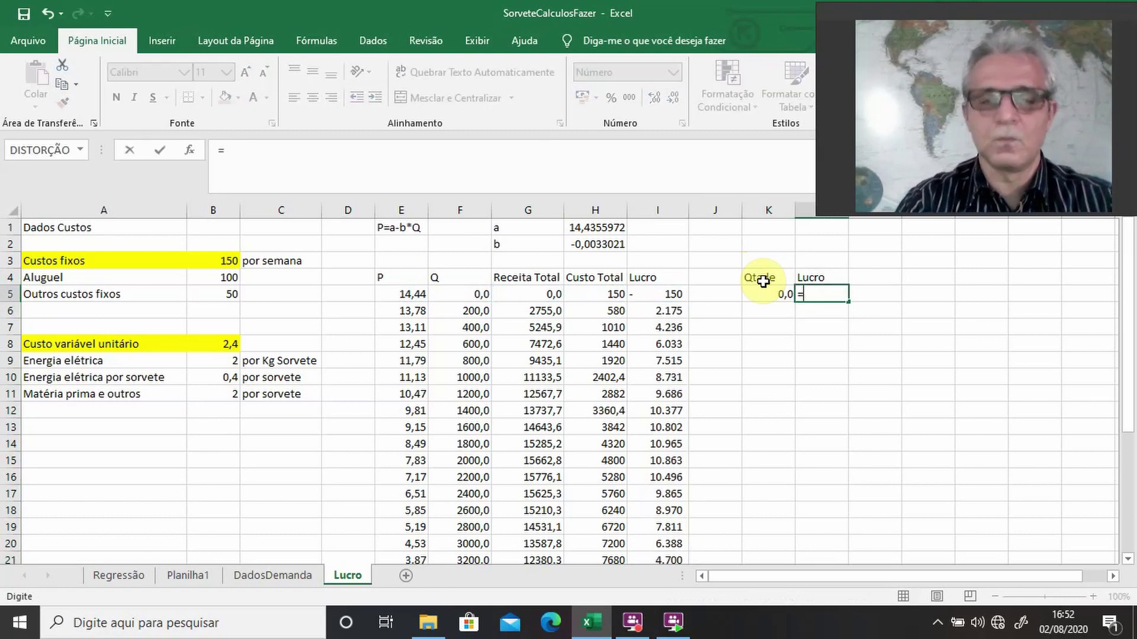
key("Left")
key("Left")
key("Left")
key("Return")
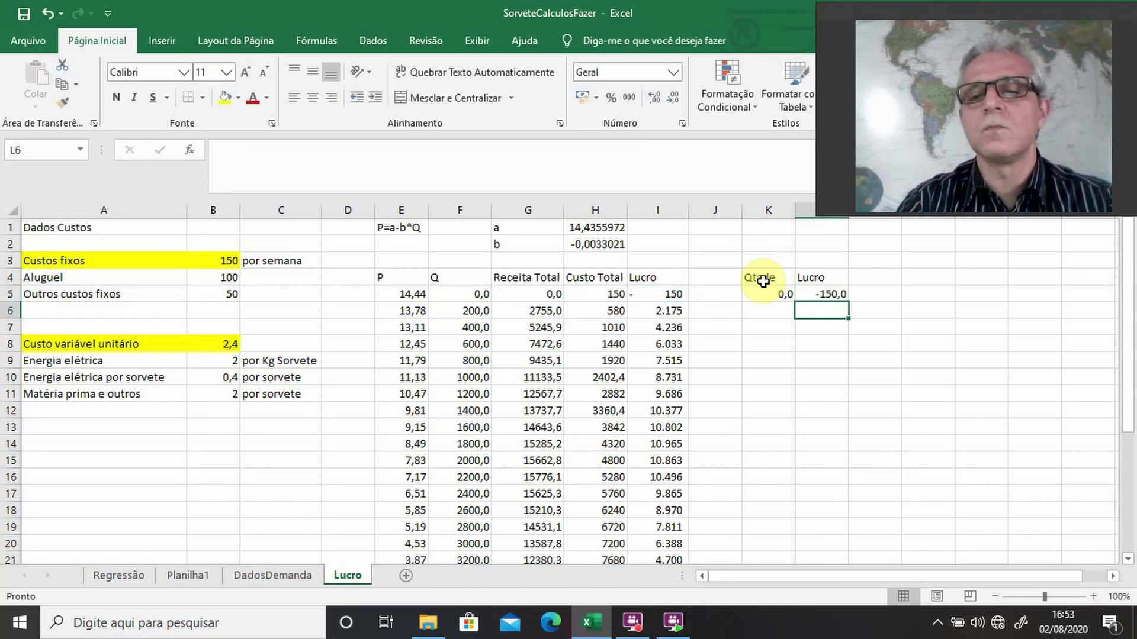
Step: Fill the K5:L5 formulas down to row 26 to complete the Qtade and Lucro table
key("Up")
key("Left")
key("Left")
key("Left")
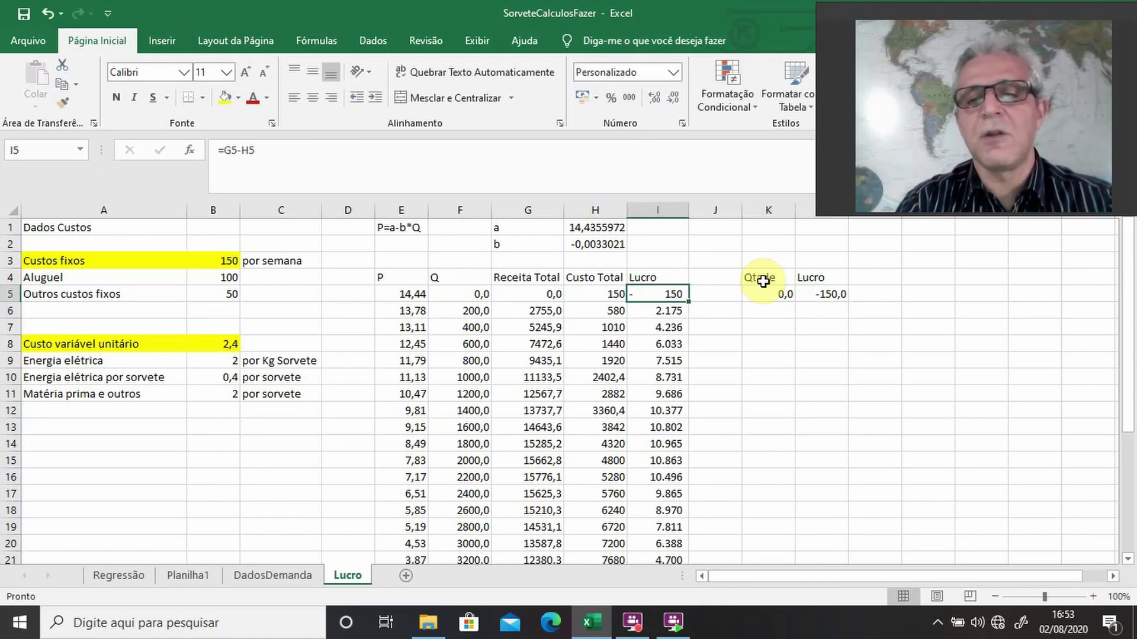
key("Right")
key("Right")
key("shift+Right")
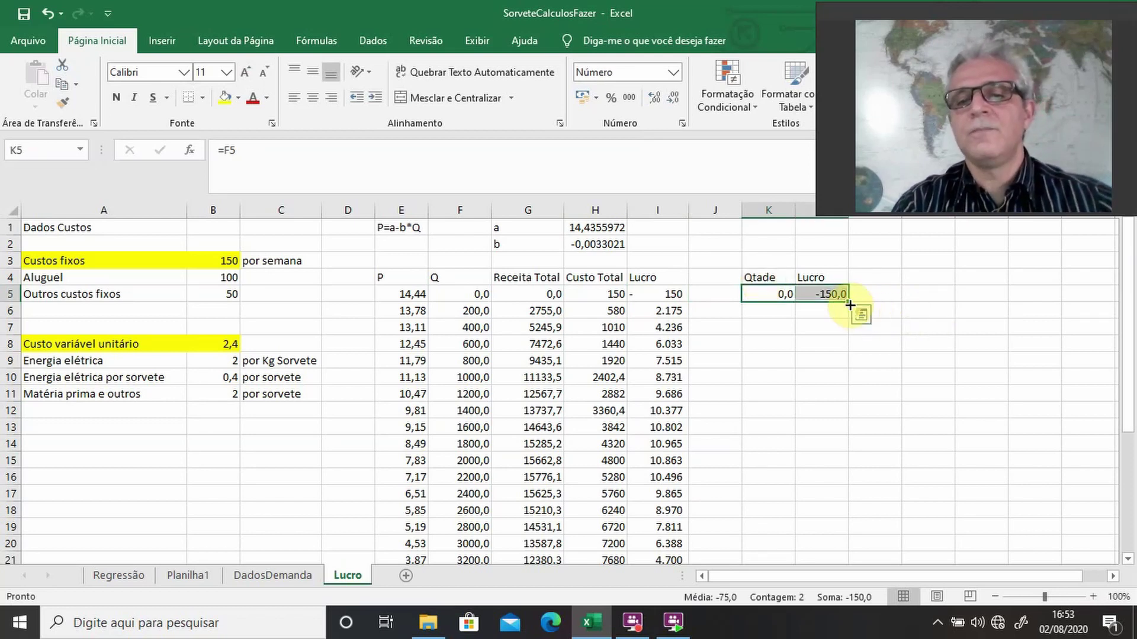
left_click_drag(849, 303, 811, 451)
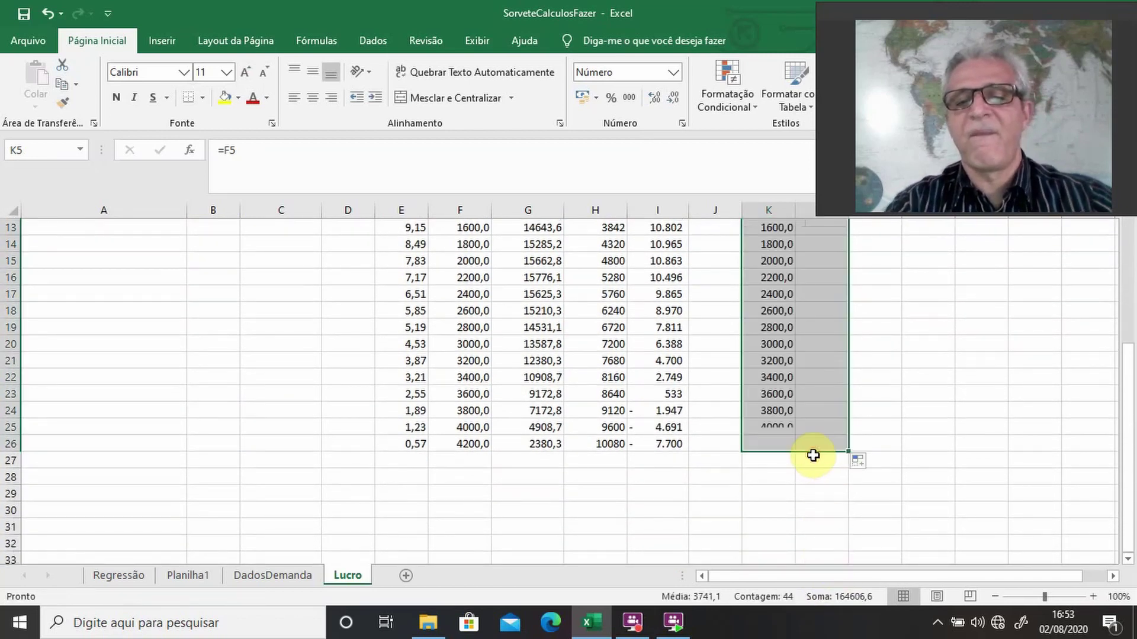
scroll(812, 409, "up", 4)
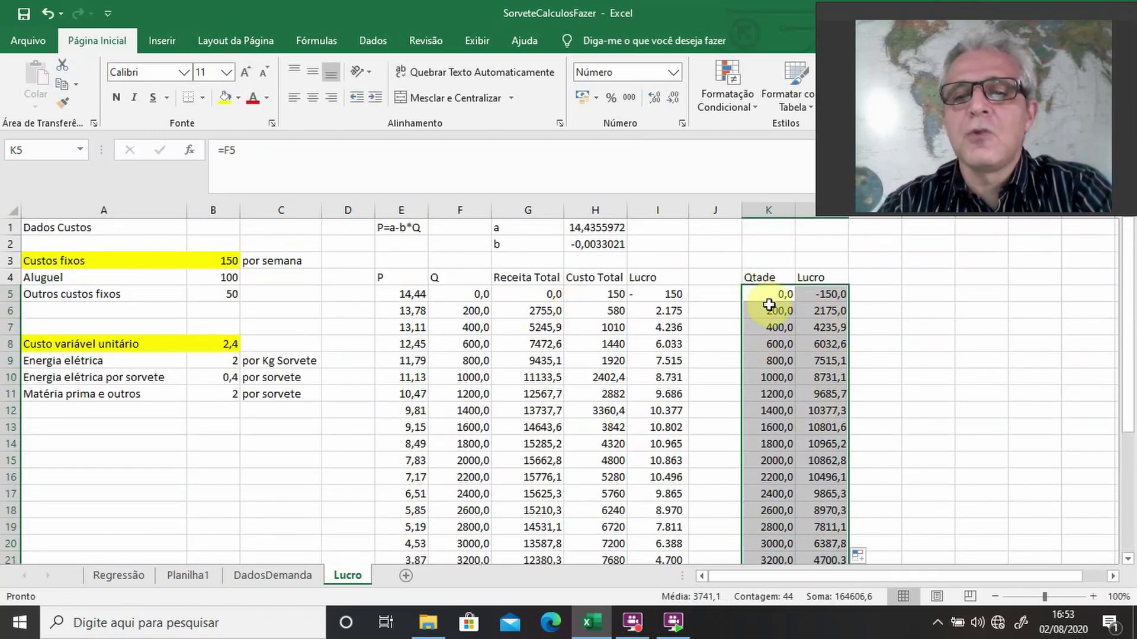
Step: Format the profit values in I5:I26 with the Número category and its thousands separator
left_click(672, 294)
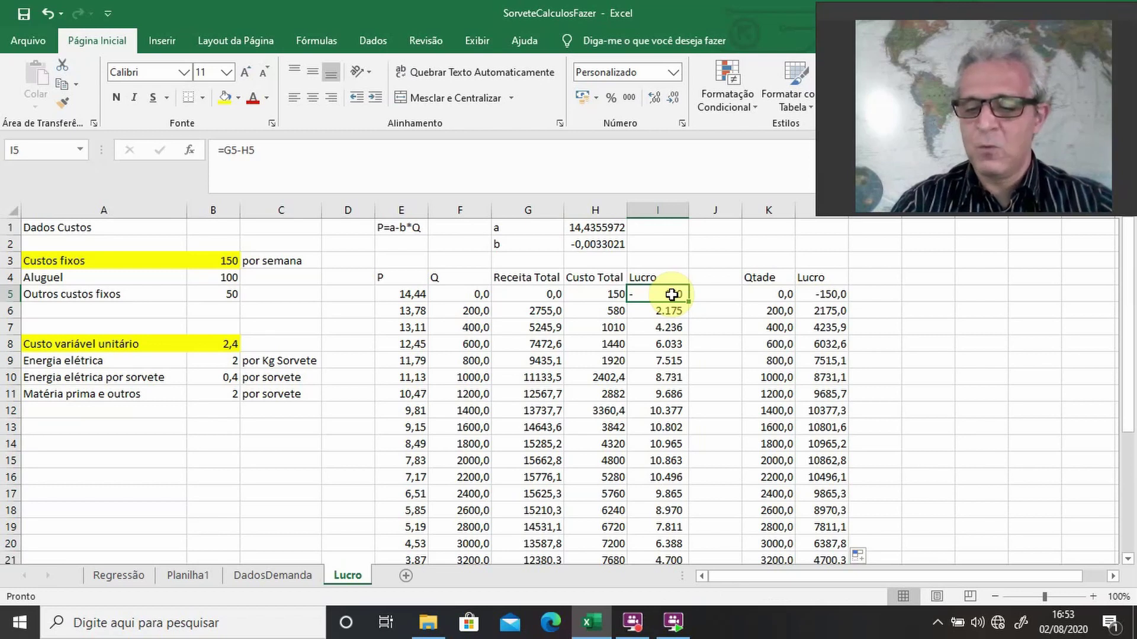
key("ctrl+shift+Down")
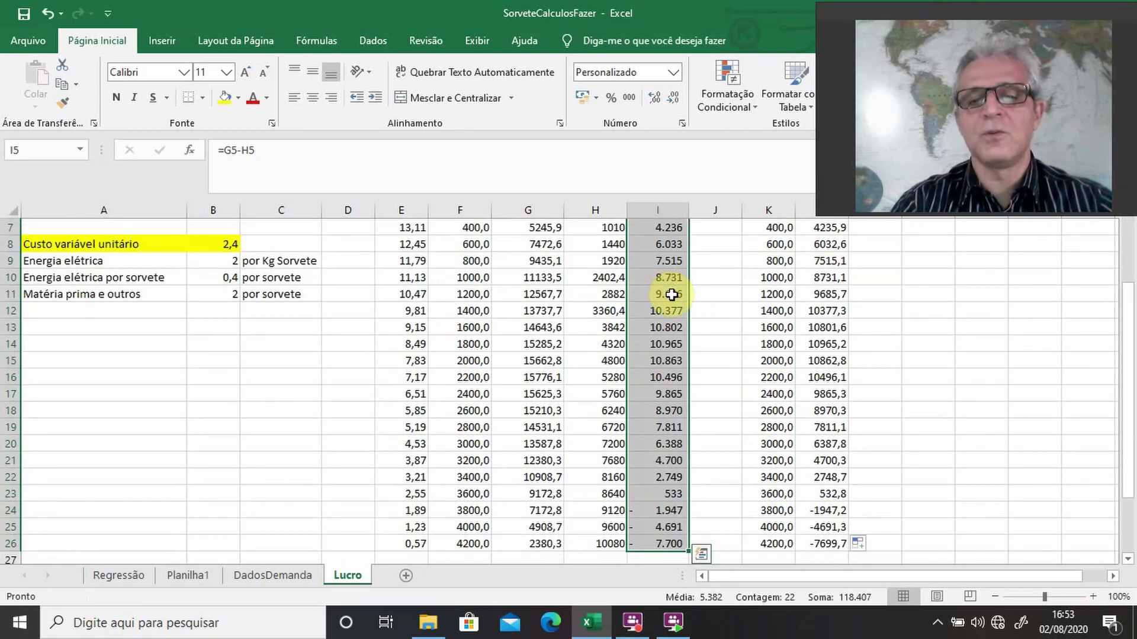
left_click(682, 123)
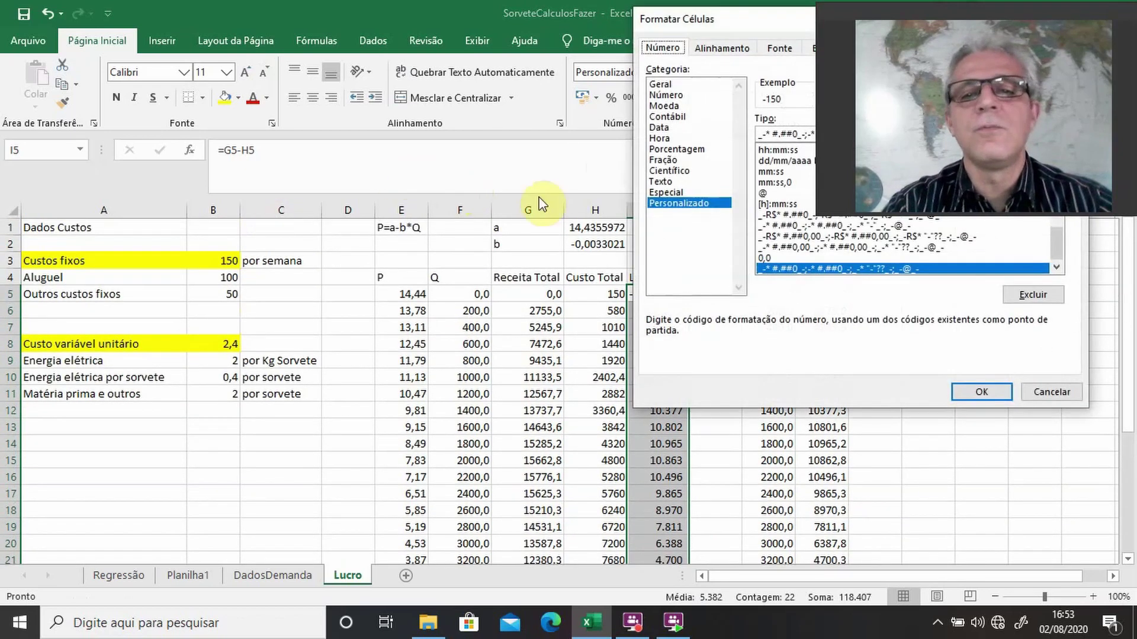
left_click(679, 95)
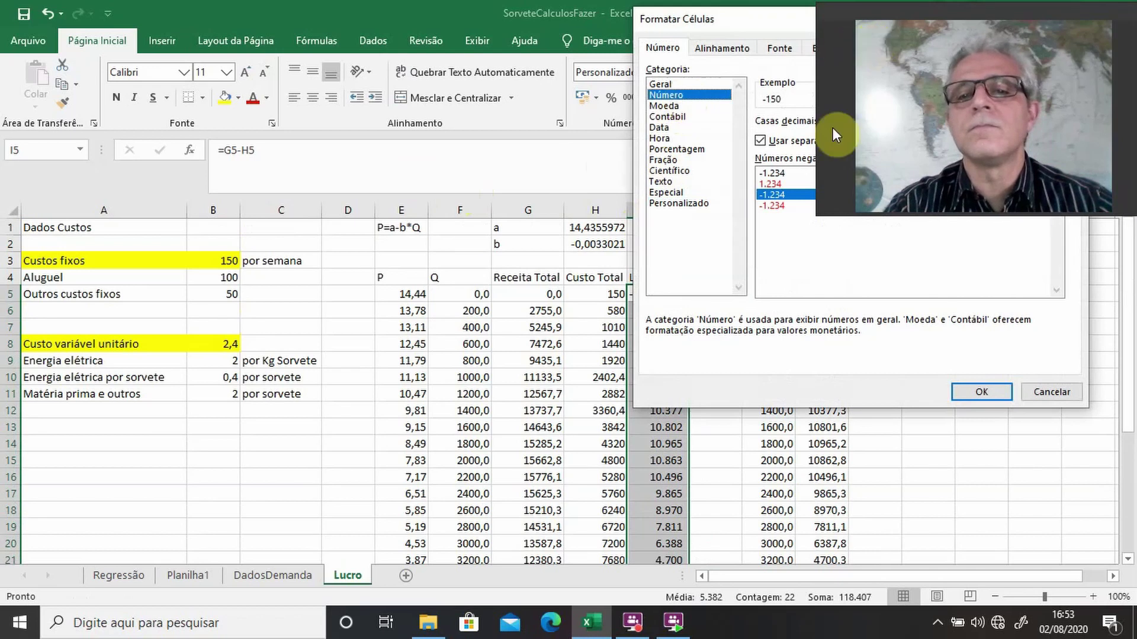
left_click(978, 392)
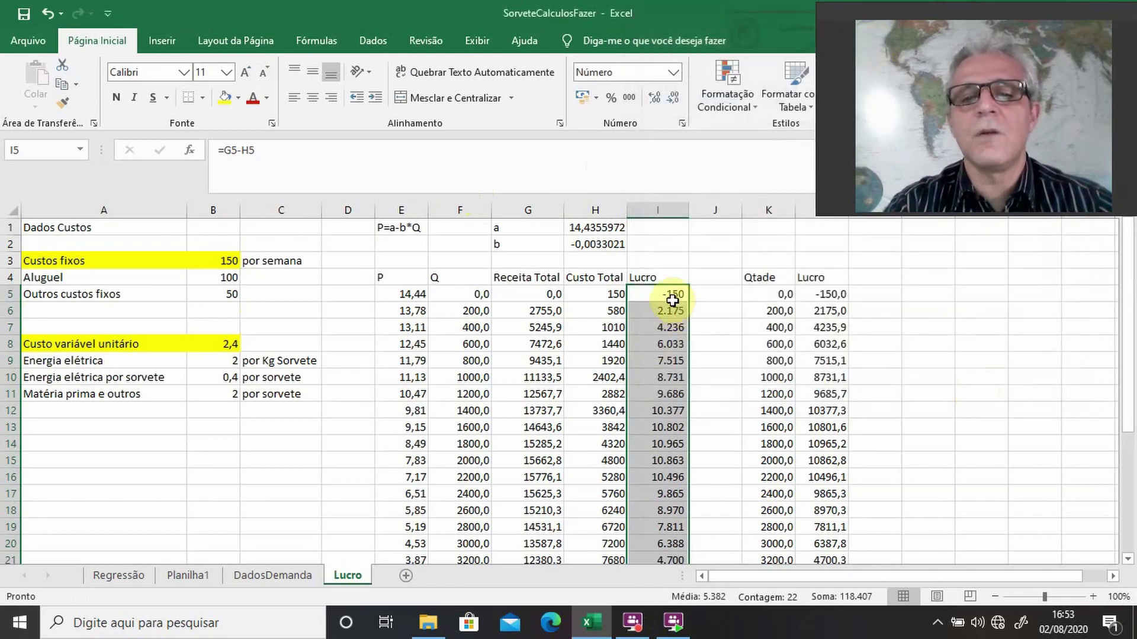
Step: Insert a markers-only scatter chart (Dispersão) from the Qtade and Lucro table in K4:L26
left_click(671, 300)
key("Left")
key("Left")
key("Left")
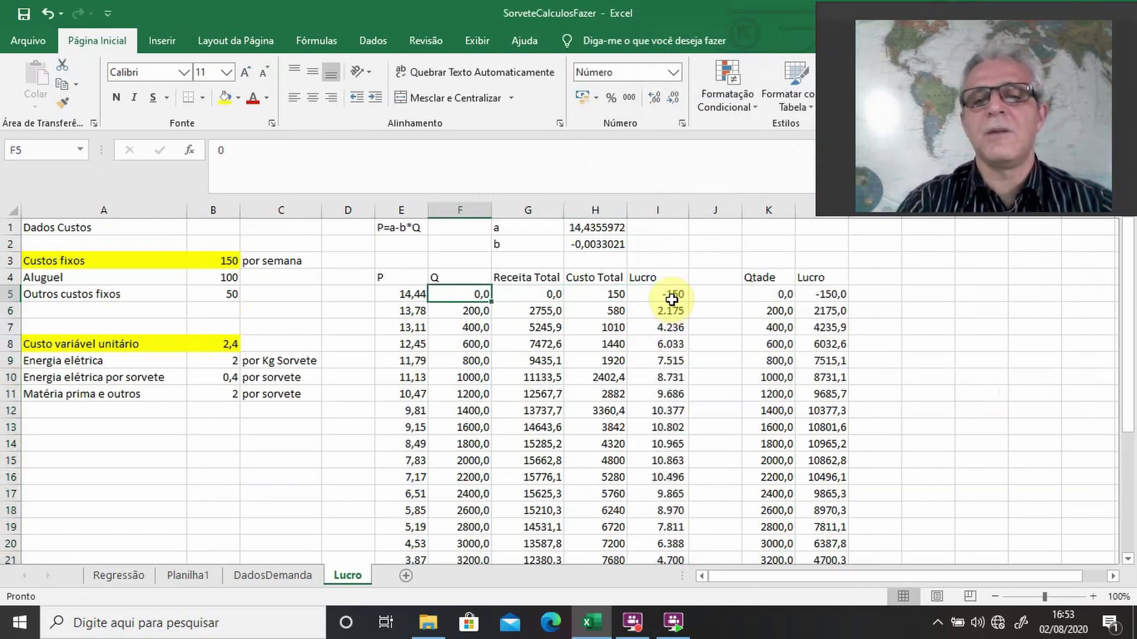
key("Right")
key("Right")
key("Right")
key("Right")
key("Right")
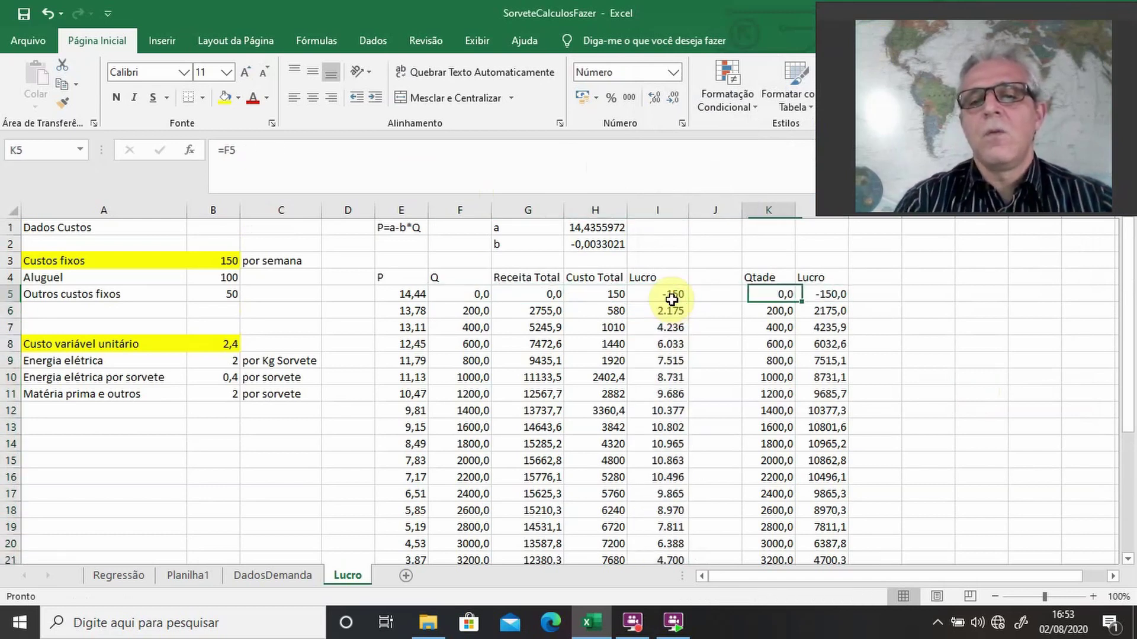
key("Up")
key("shift+Right")
key("shift+Down")
key("shift+Down")
key("shift+Down")
key("shift+Down")
key("shift+Down")
key("shift+Down")
key("shift+Down")
key("shift+Down")
key("shift+Down")
key("shift+Down")
key("shift+Down")
key("shift+Down")
key("shift+Down")
key("shift+Down")
key("shift+Down")
key("shift+Down")
key("shift+Down")
key("shift+Down")
key("shift+Down")
key("shift+Down")
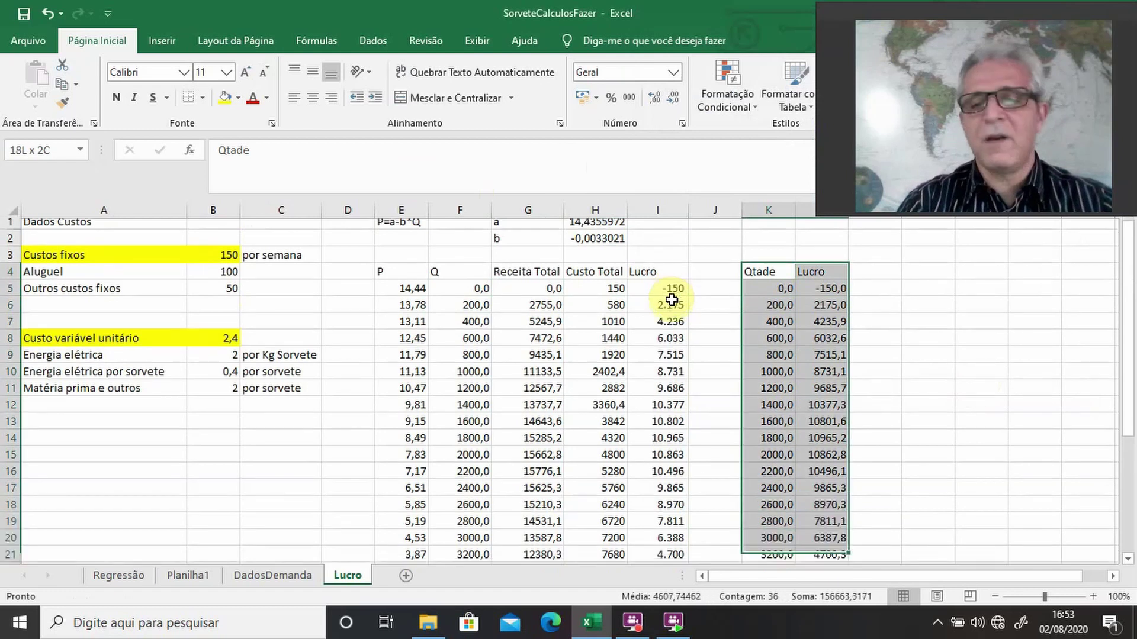
key("shift+Down")
key("shift+Up")
key("shift+Up")
key("shift+Up")
key("shift+Up")
key("shift+Up")
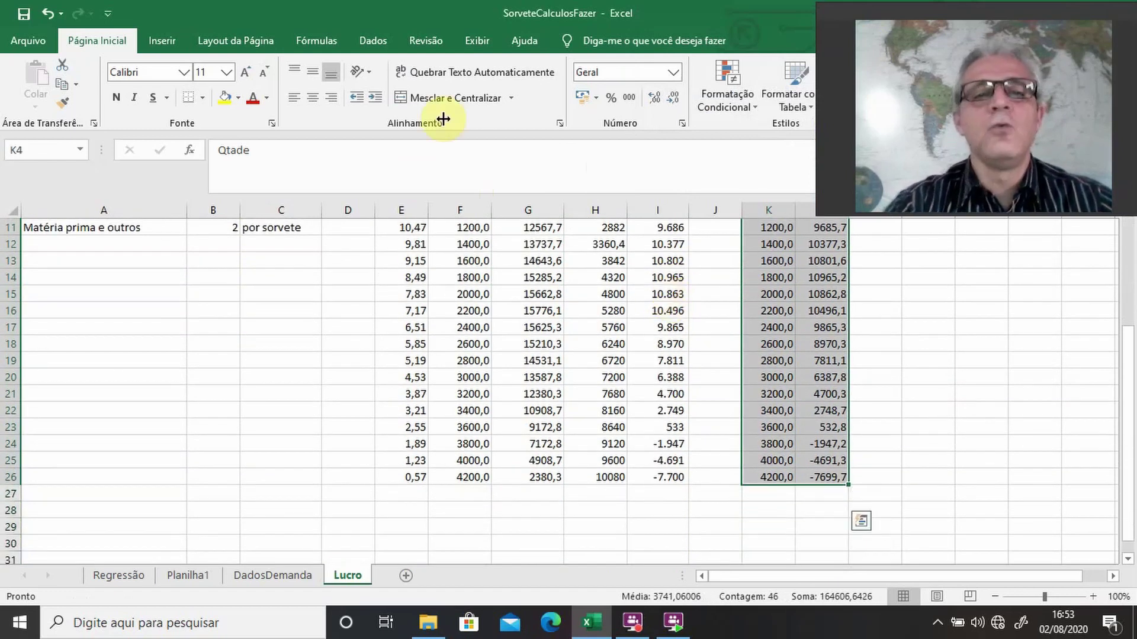
left_click(157, 46)
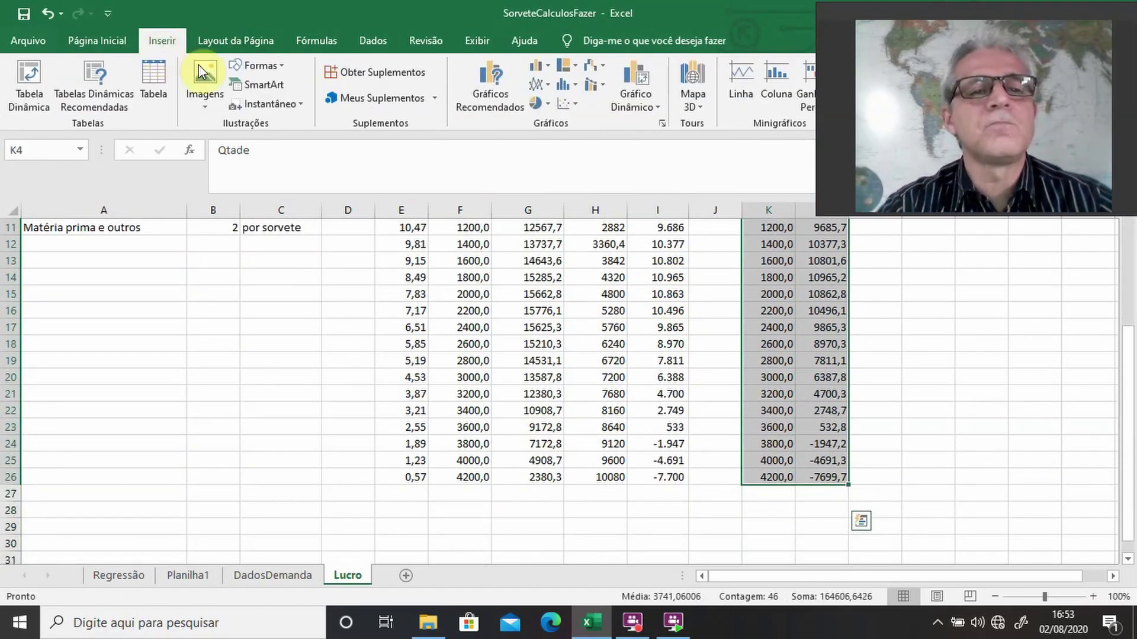
left_click(566, 104)
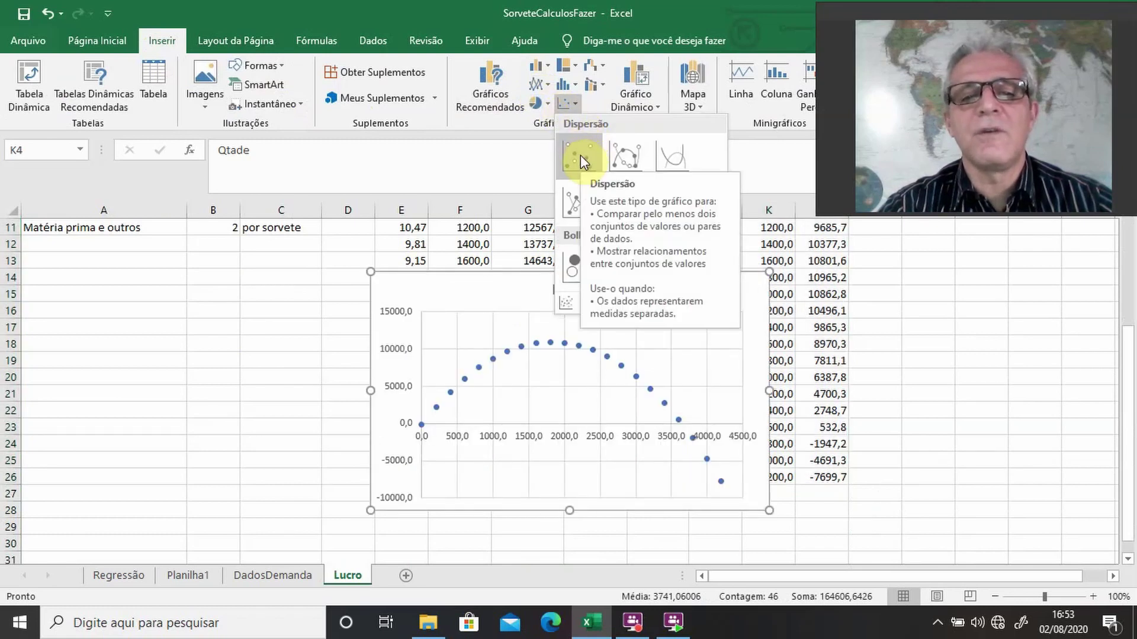
left_click(580, 155)
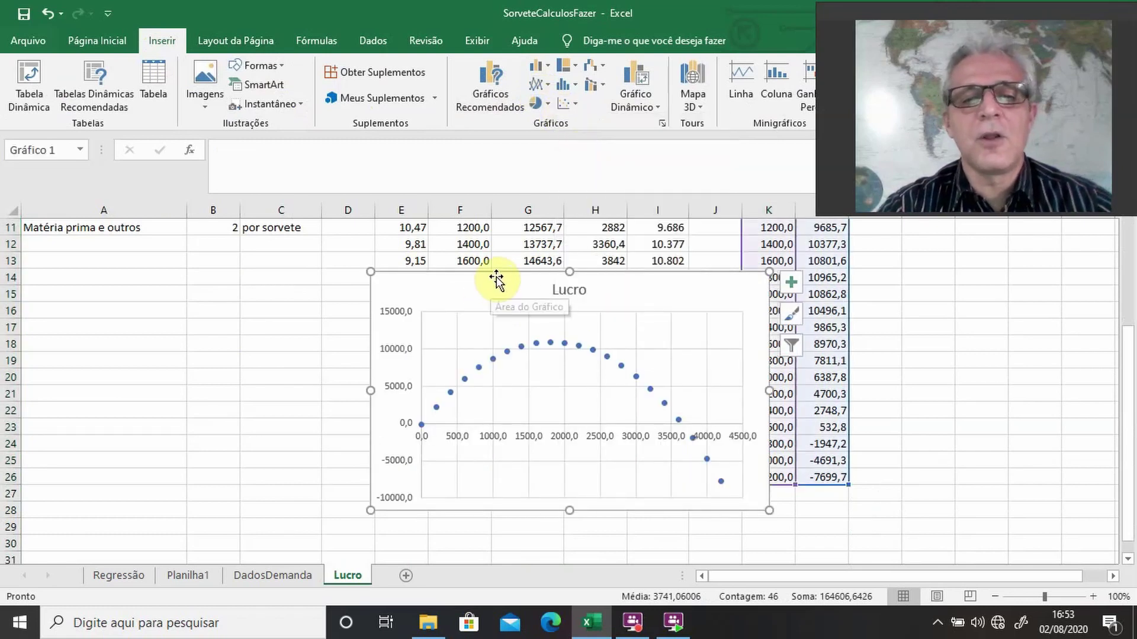
Step: Move the Lucro chart over columns D to I, starting around row 4, beside the Qtade table
left_click_drag(499, 274, 229, 270)
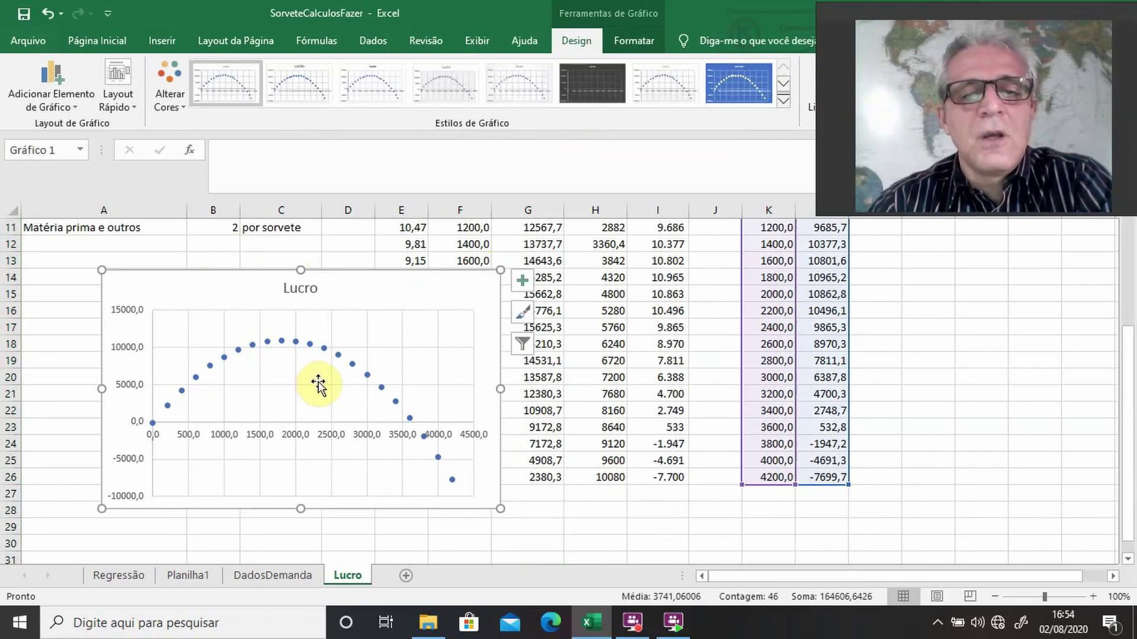
scroll(376, 349, "up", 1)
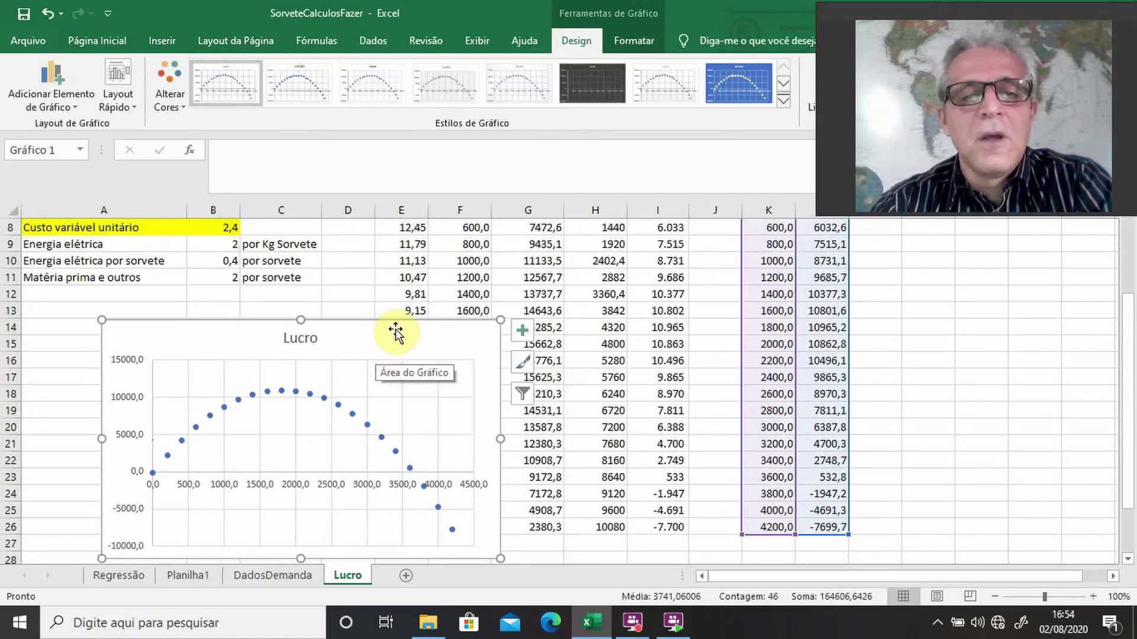
left_click_drag(375, 349, 545, 265)
scroll(545, 266, "up", 1)
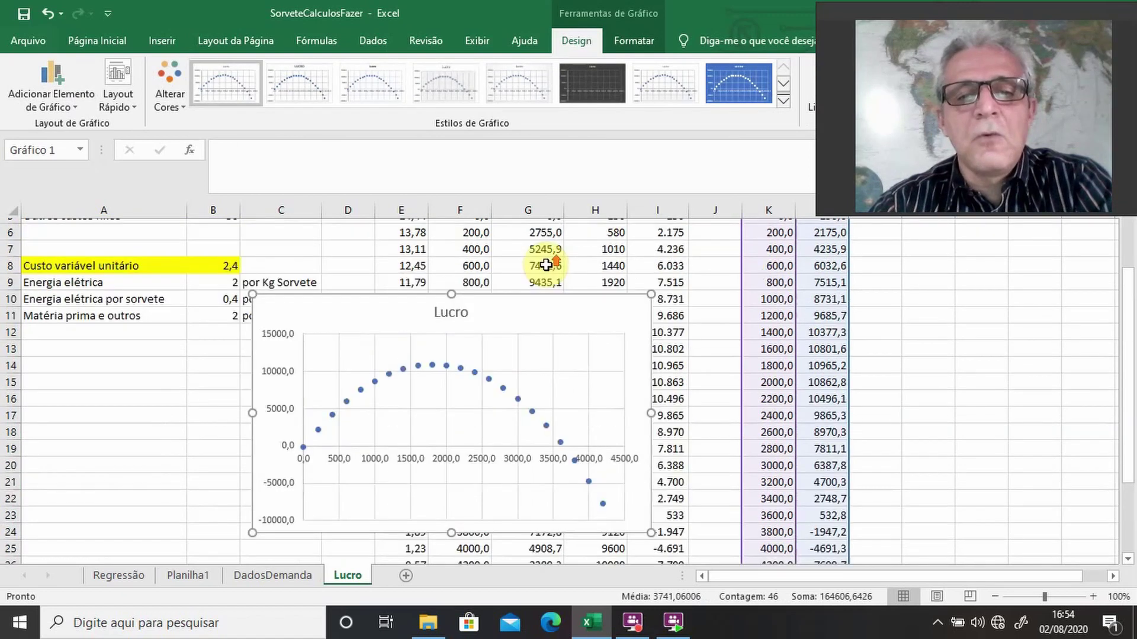
scroll(545, 265, "up", 1)
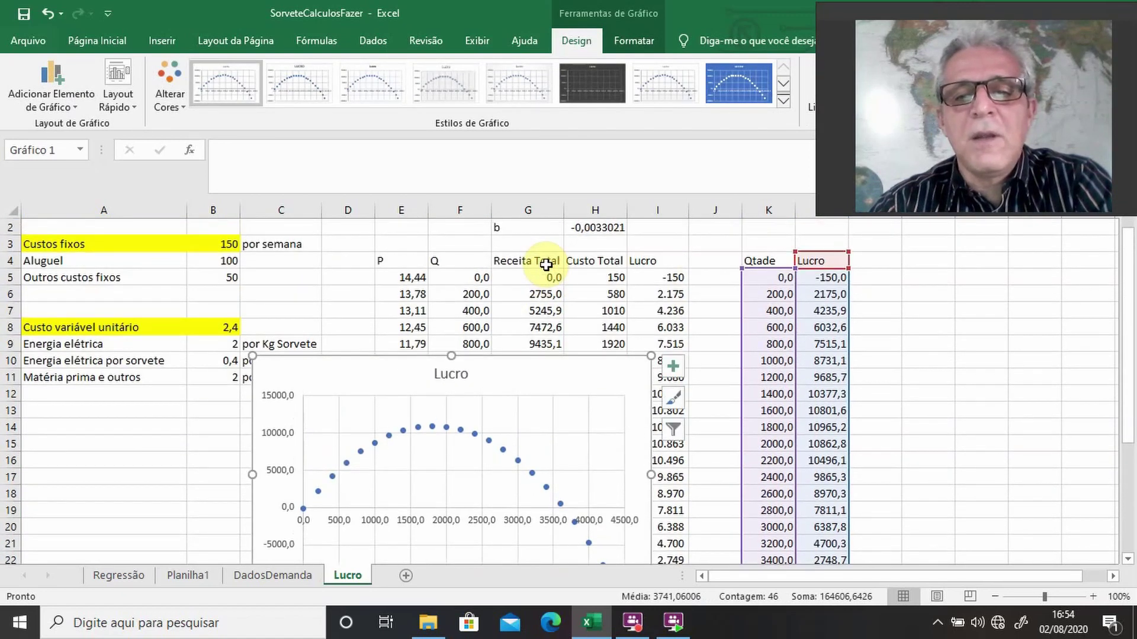
mouse_move(521, 361)
left_mouse_down()
mouse_move(580, 305)
mouse_move(577, 262)
left_mouse_up()
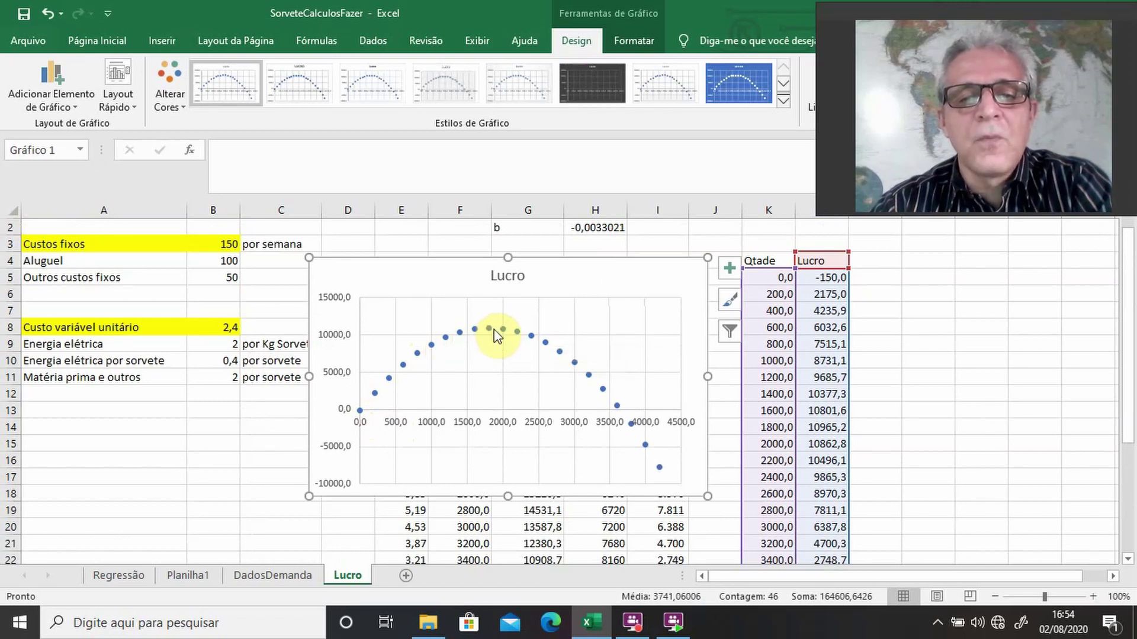
mouse_move(495, 331)
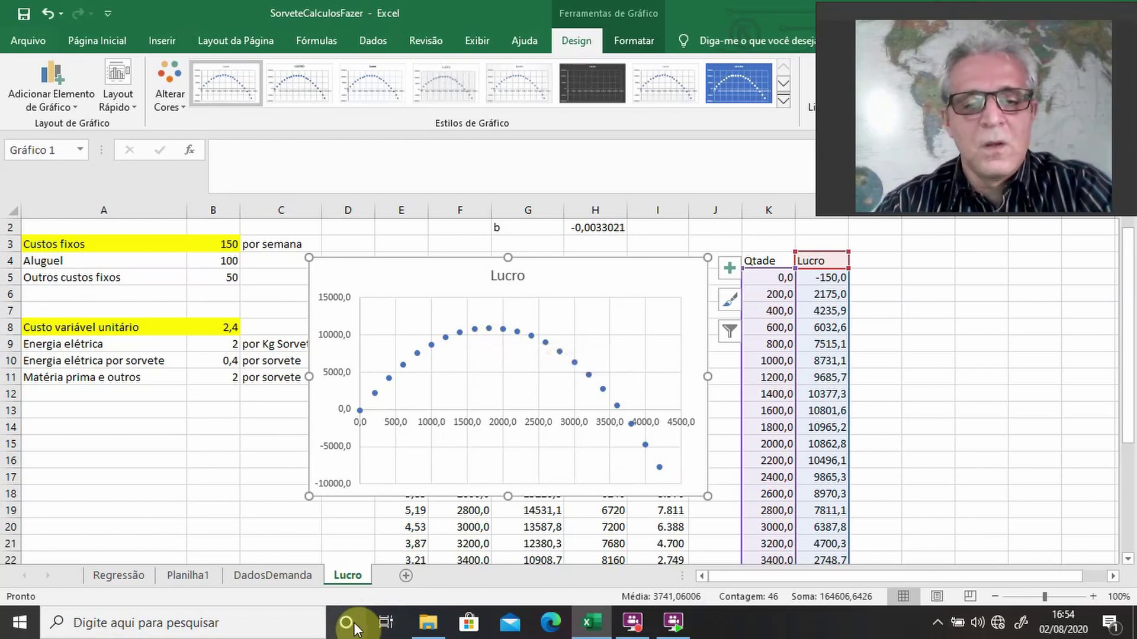
Step: Find and open PowerPoint through the Windows search, and create a blank presentation
left_click(288, 622)
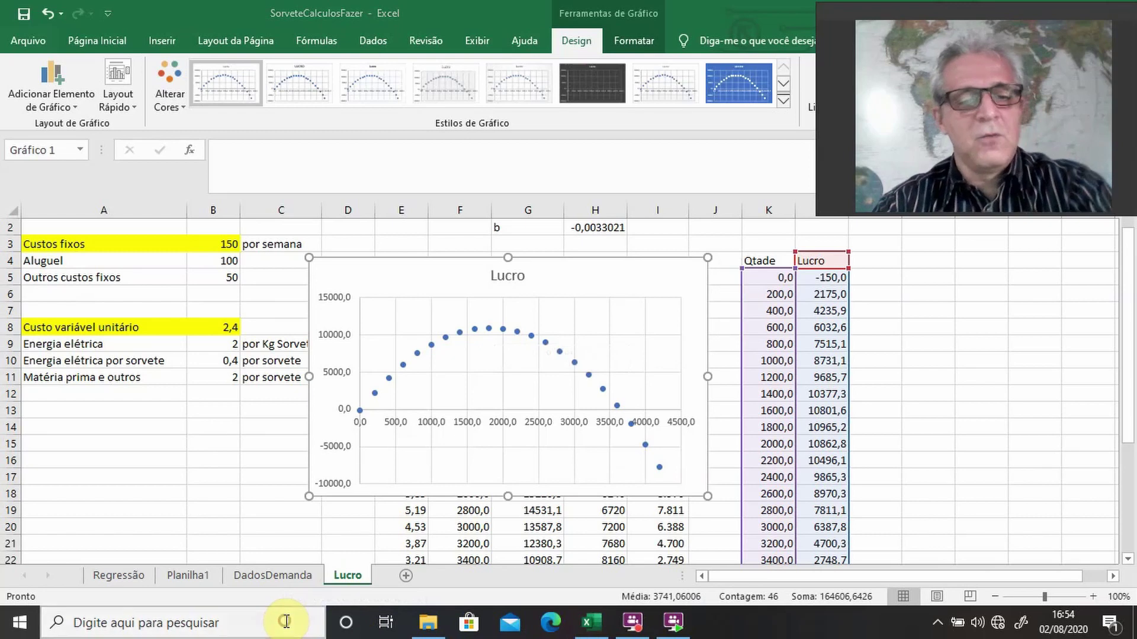
type("power")
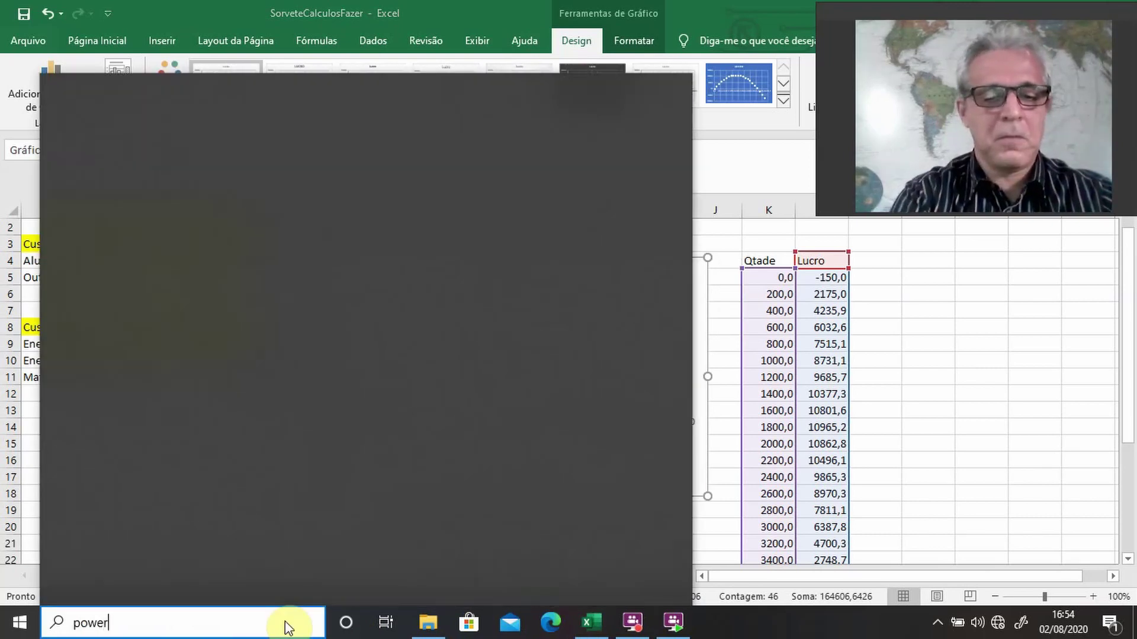
type(" poin")
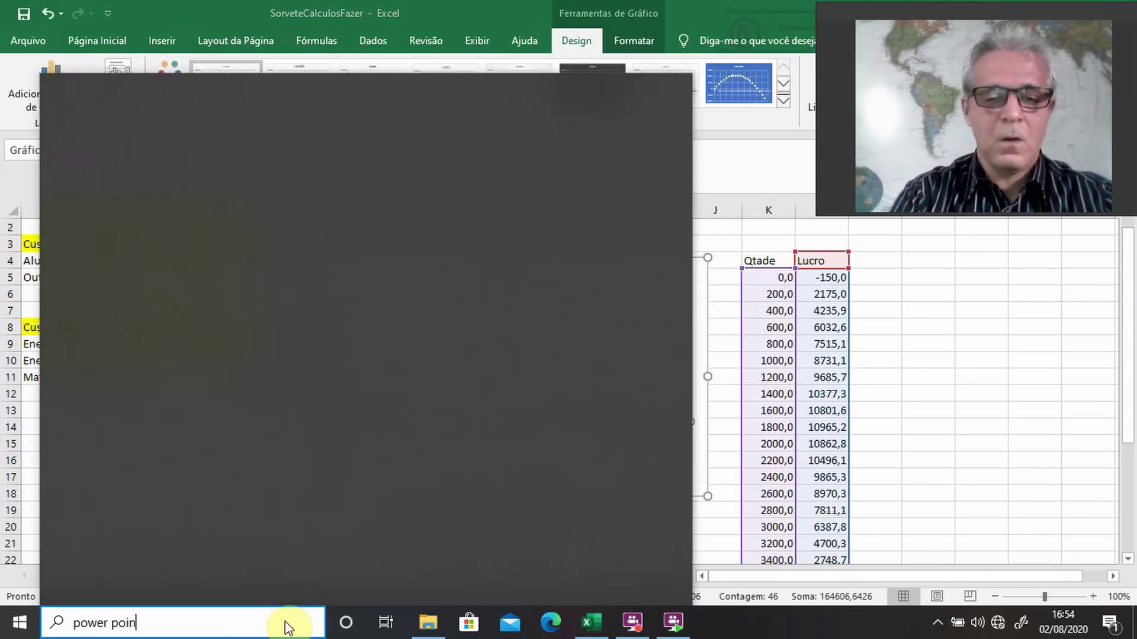
type("t")
key("Escape")
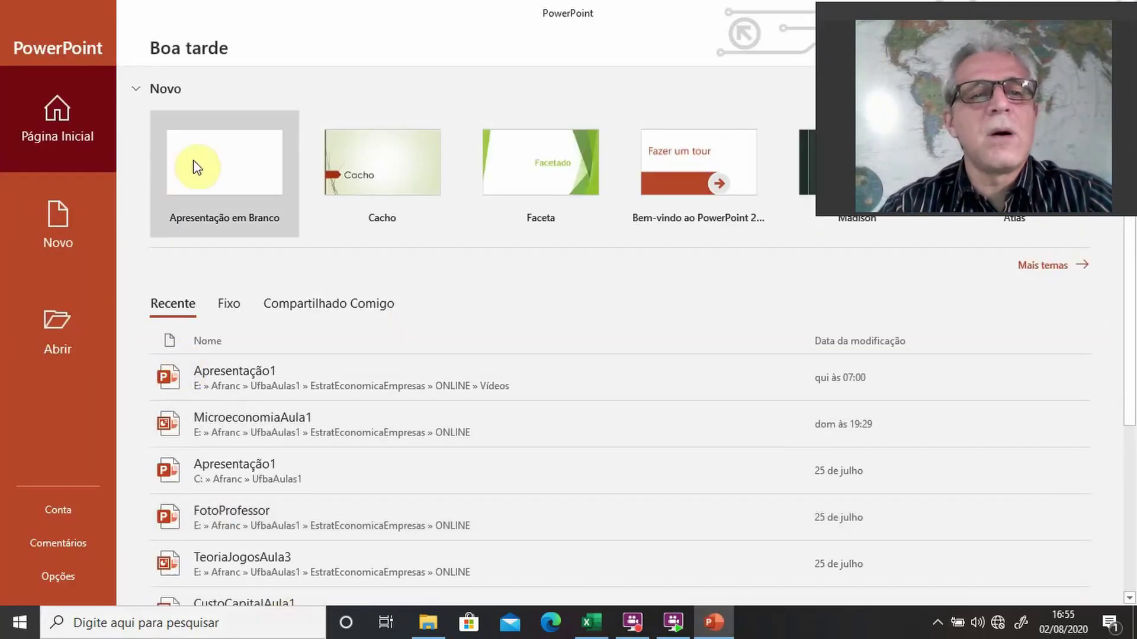
left_click(199, 170)
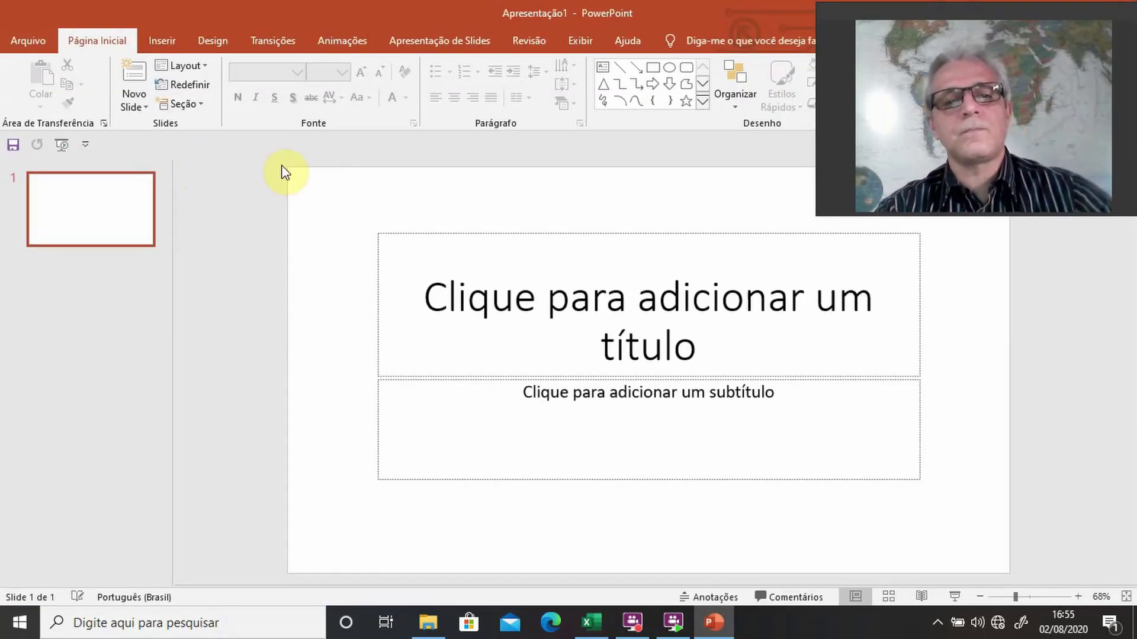
Step: Delete the title and subtitle placeholders from the first slide
left_click(376, 260)
key("Delete")
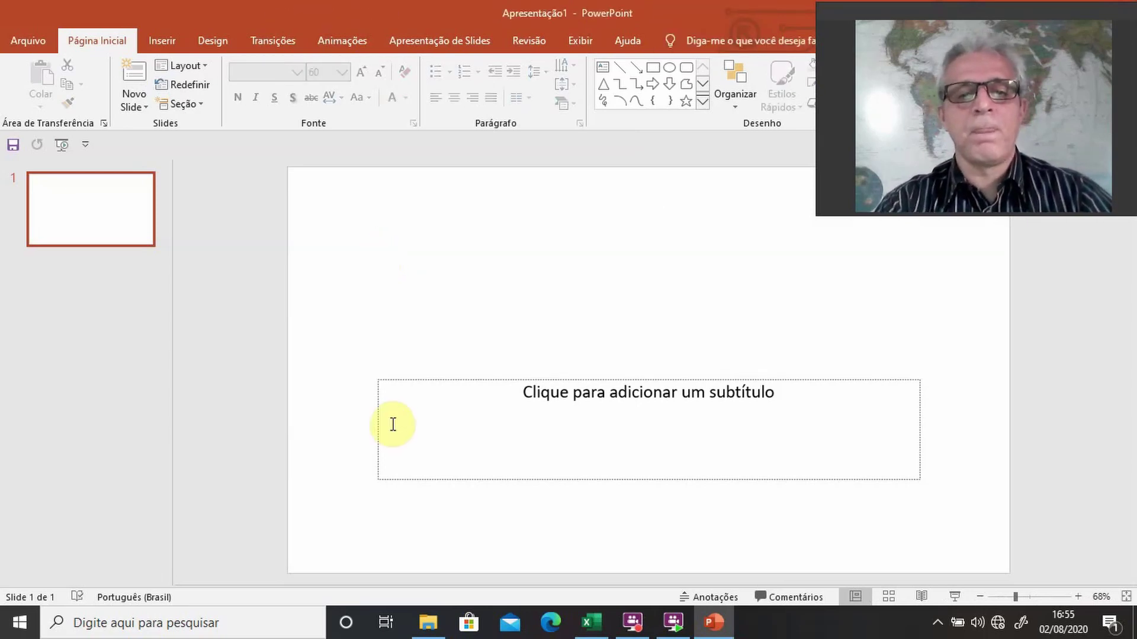
left_click(377, 406)
key("Delete")
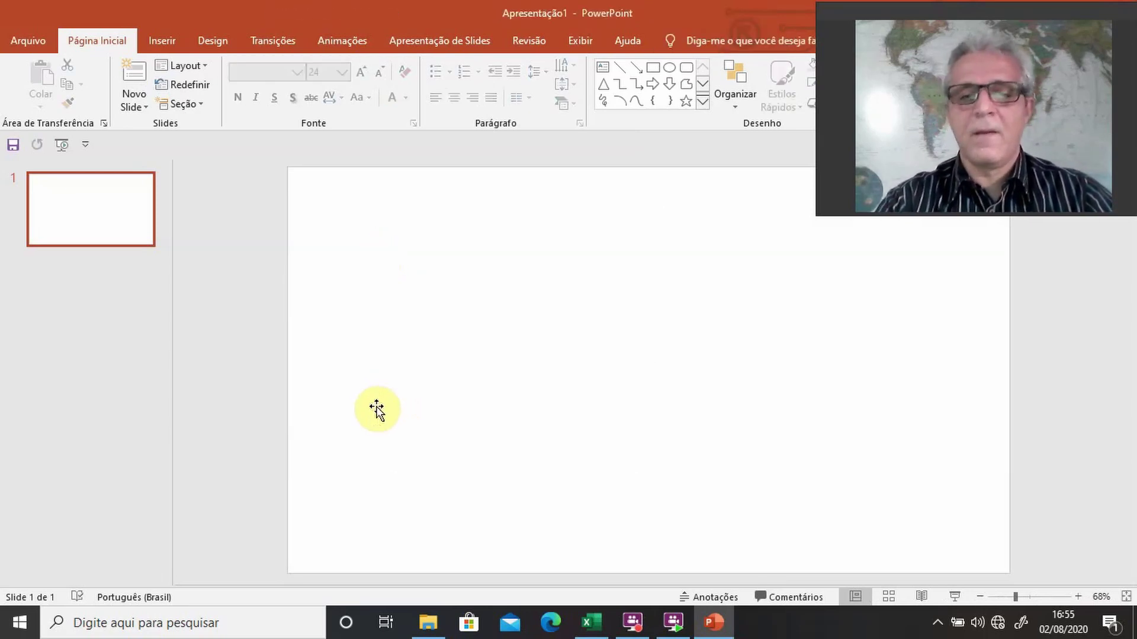
Step: Switch to the SorveteCalculosFazer workbook in Excel to review the Lucro chart
key("alt+Tab")
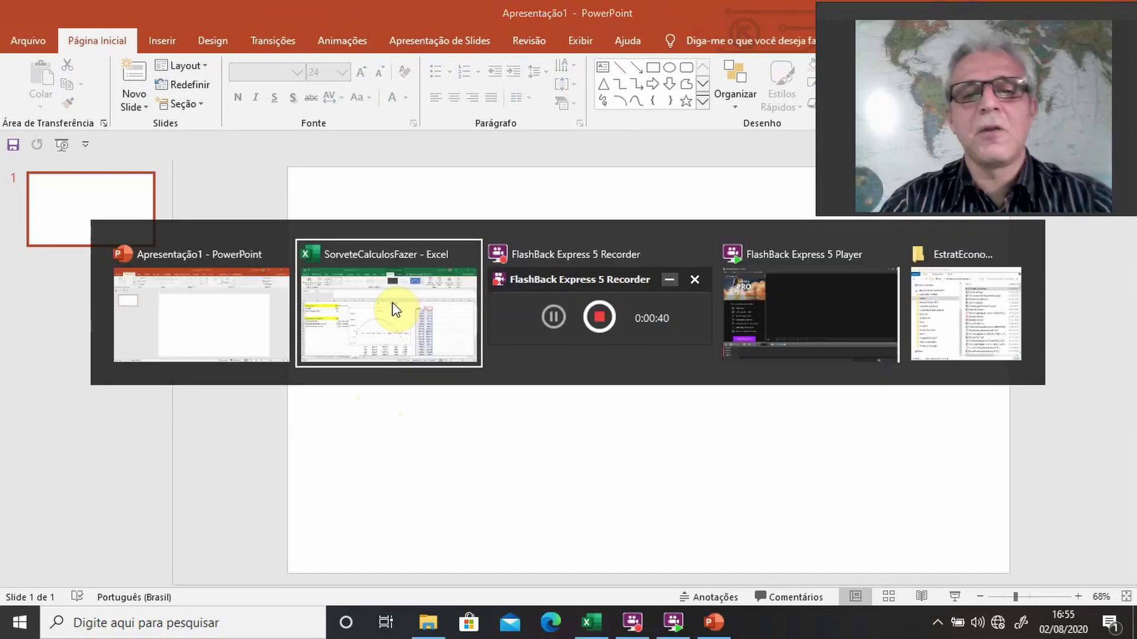
key("alt+Tab")
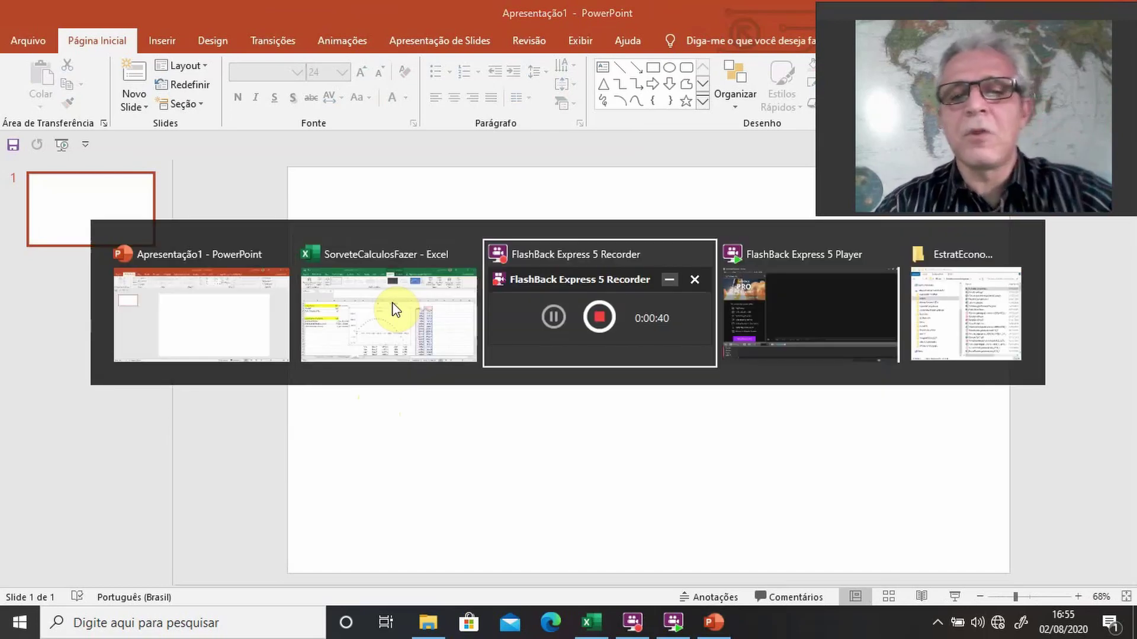
left_click(394, 308)
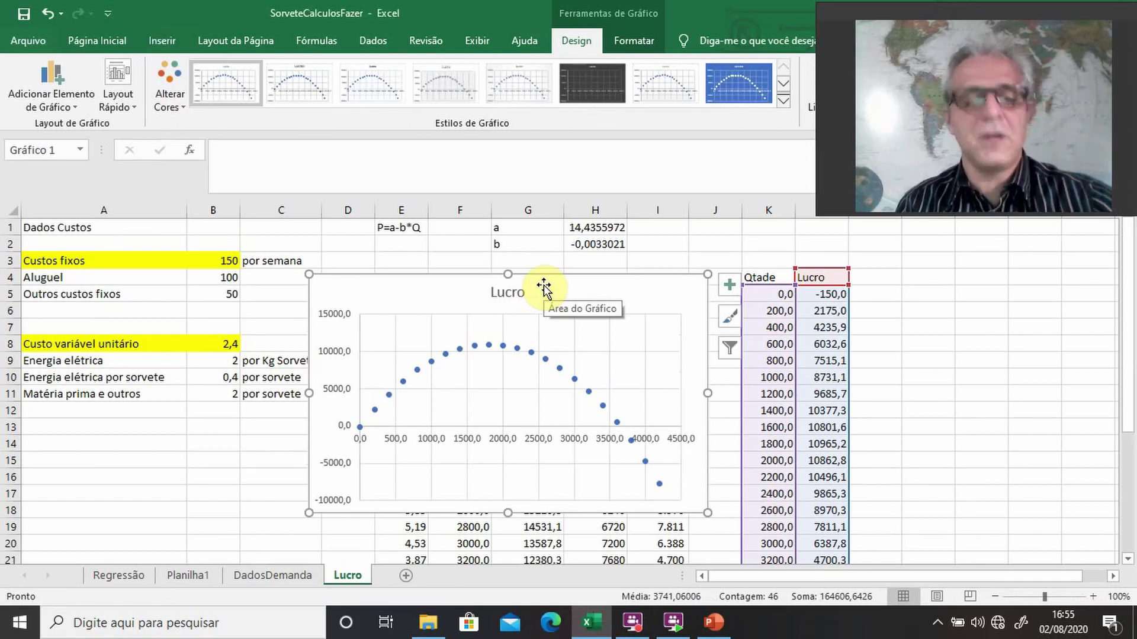
Step: Switch to the blank Apresentação1 presentation in PowerPoint
key("alt+Tab")
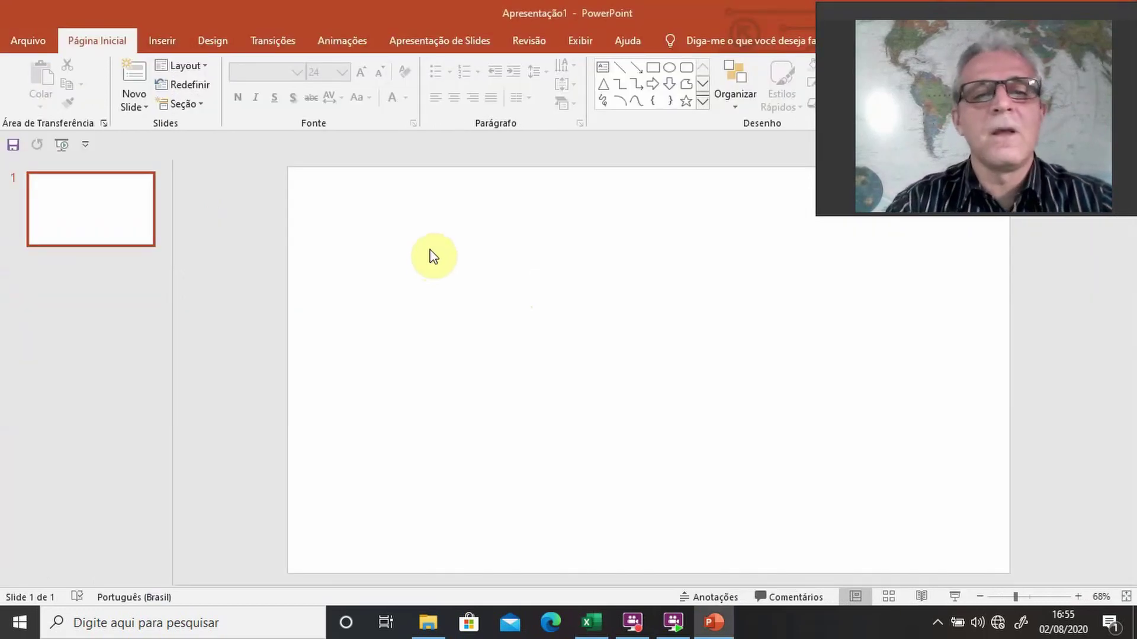
left_click(603, 72)
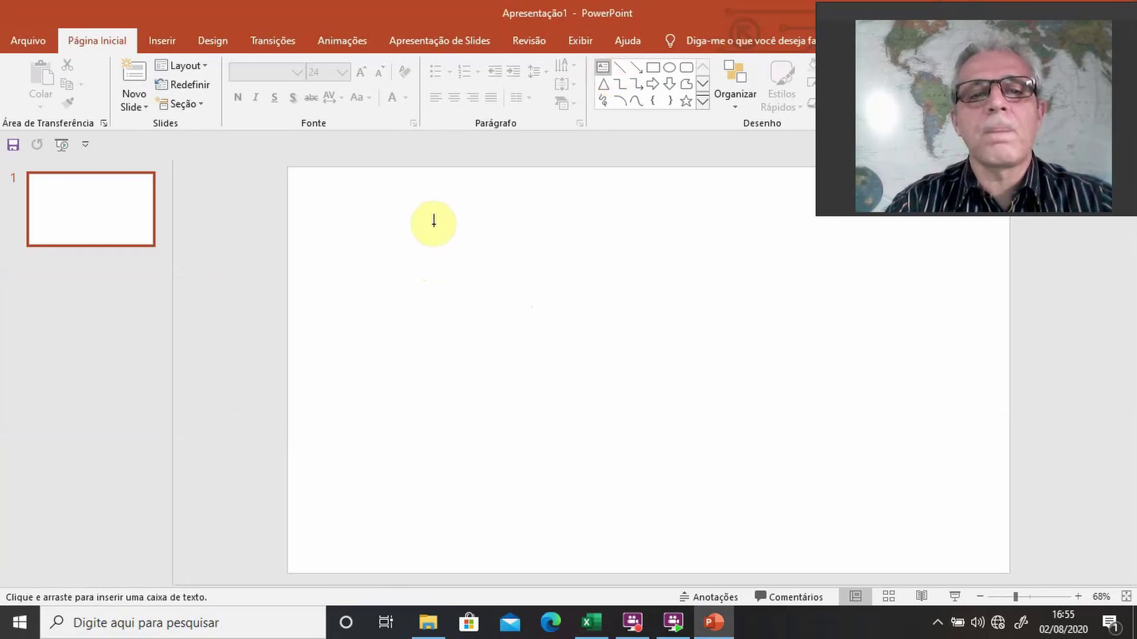
left_click(419, 219)
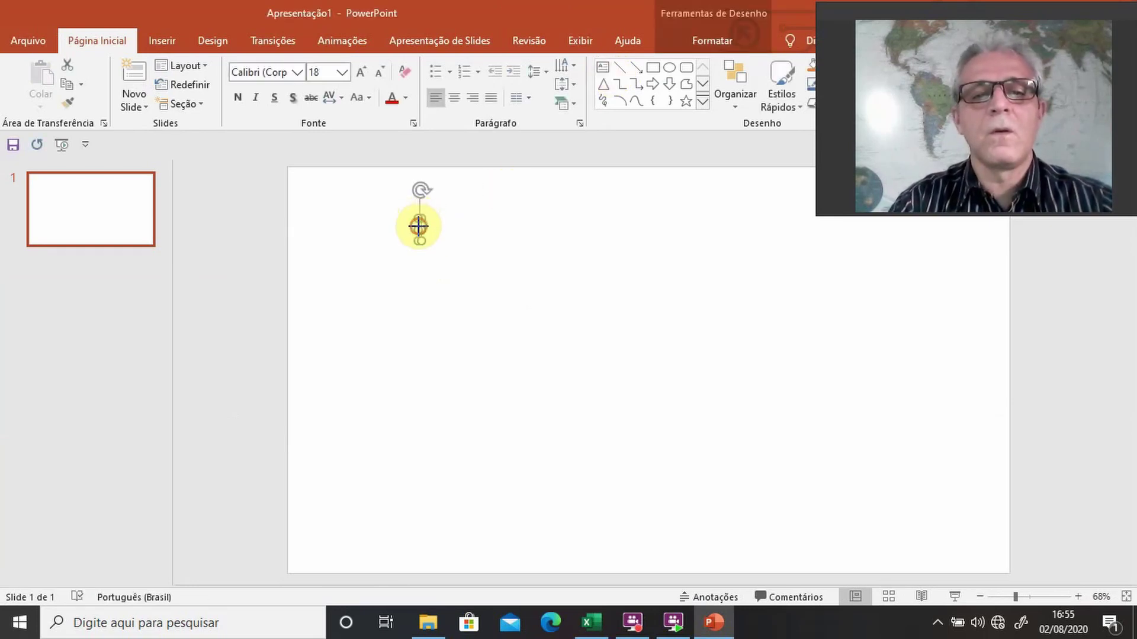
left_click(422, 234)
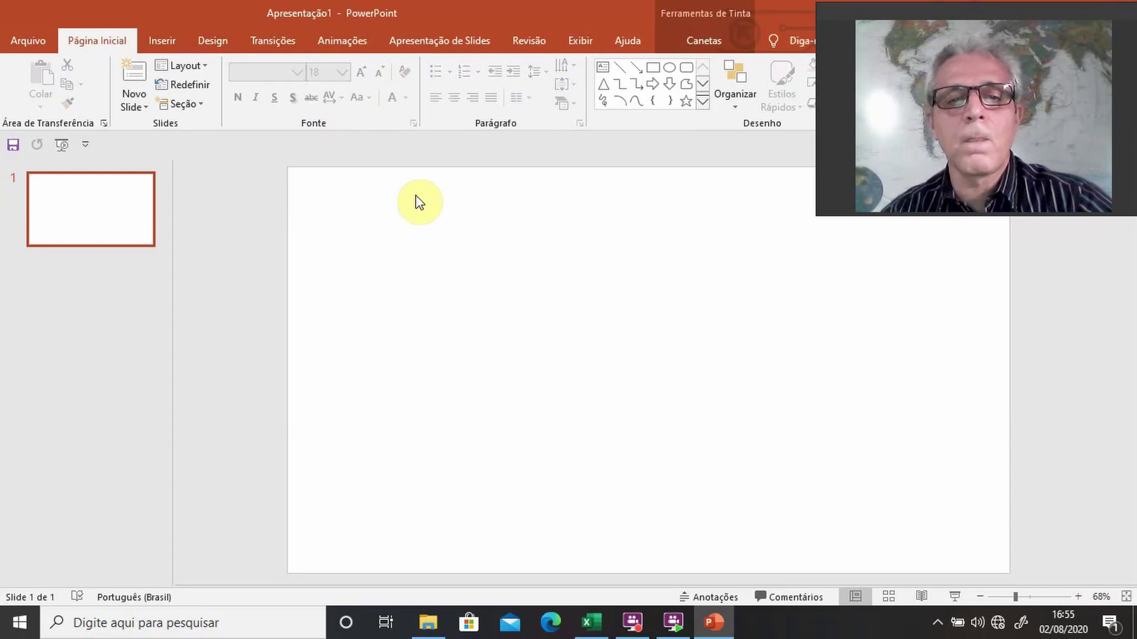
right_click(425, 183)
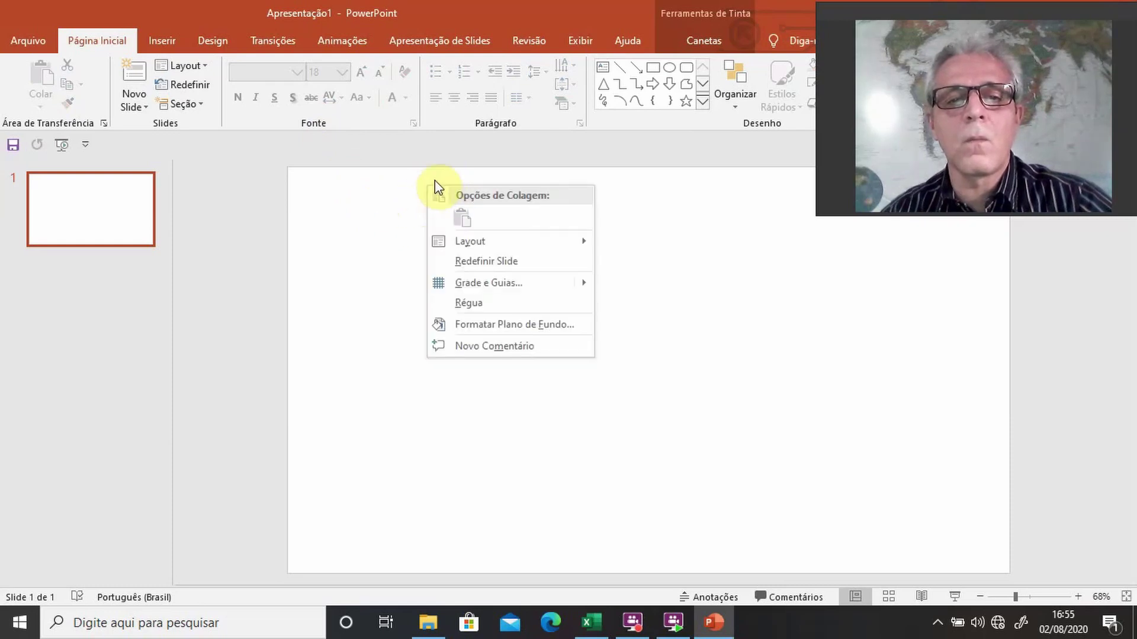
left_click(409, 206)
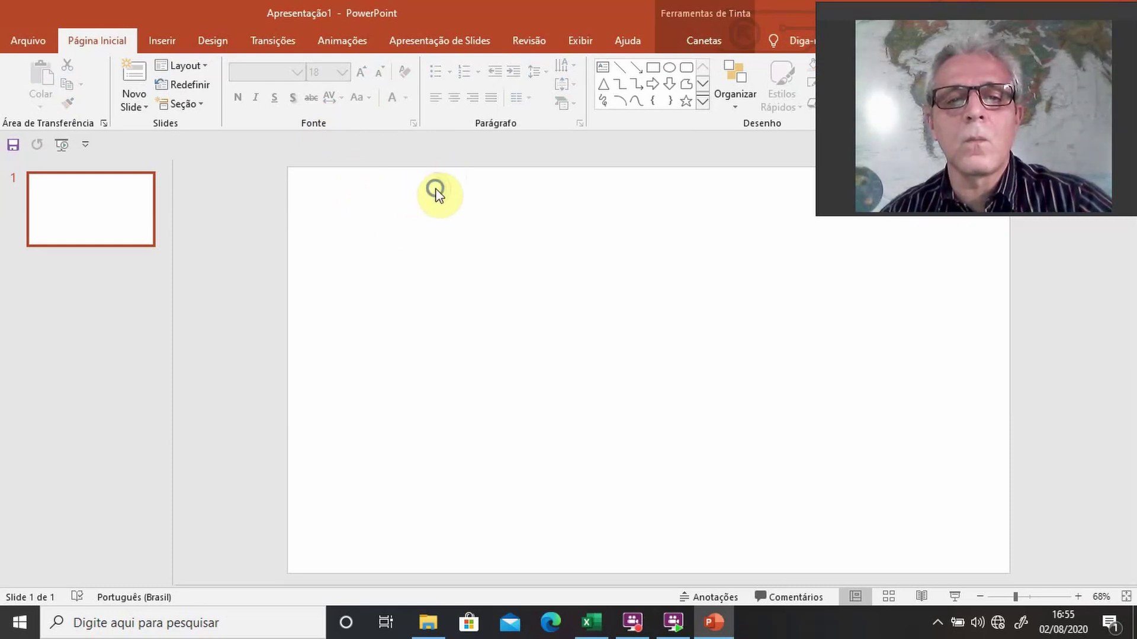
right_click(435, 193)
left_click(421, 206)
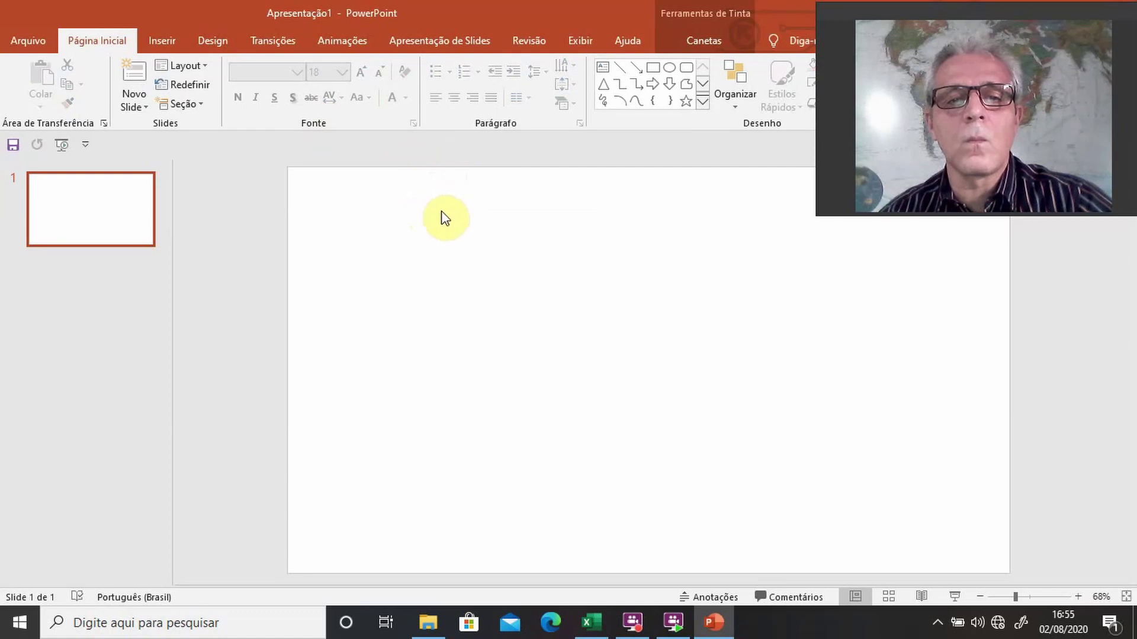
left_click(427, 204)
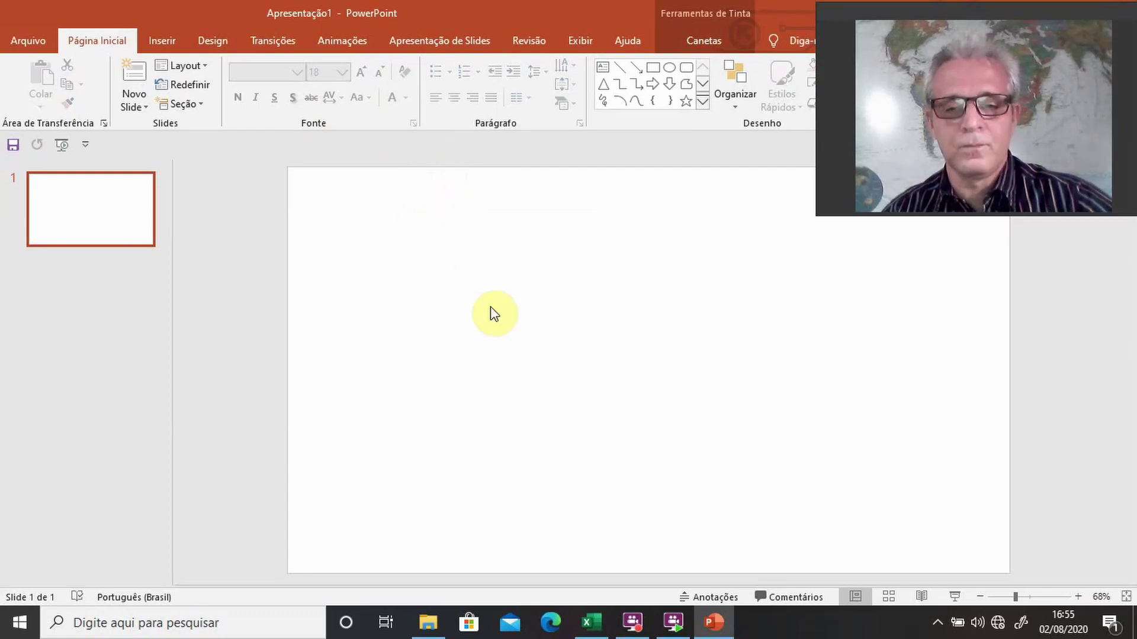
Step: Start the slide show and handwrite "a=14,44" in red ink, checking coefficient a in the Excel Lucro sheet
left_click(961, 598)
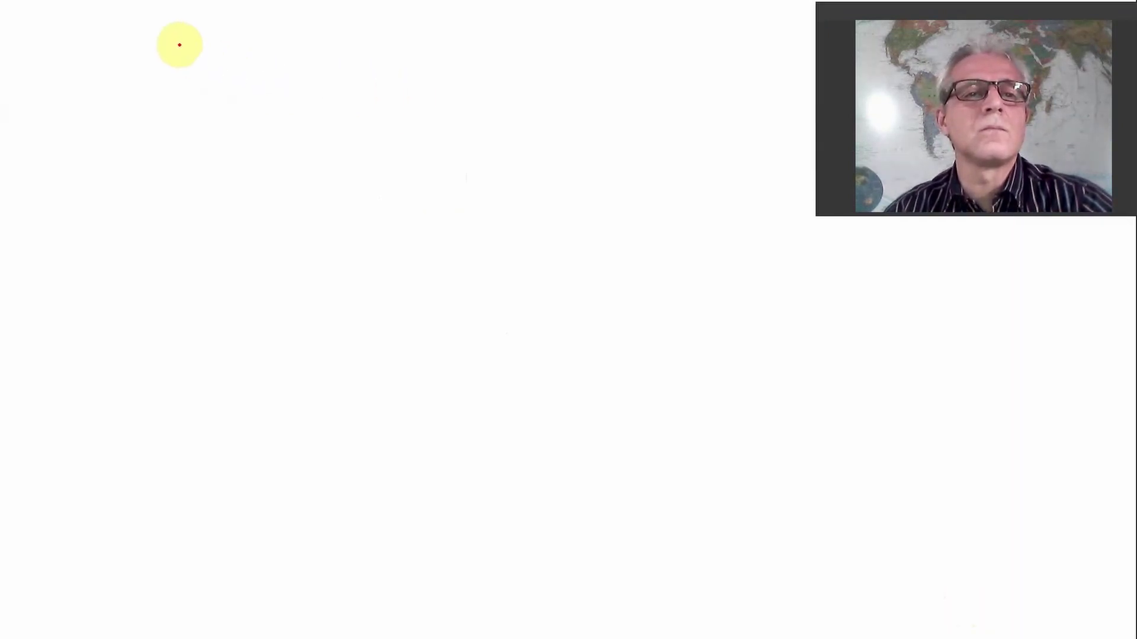
mouse_move(178, 43)
left_mouse_down()
mouse_move(168, 41)
mouse_move(241, 51)
mouse_move(241, 75)
left_mouse_up()
right_click(259, 47)
left_click(259, 46)
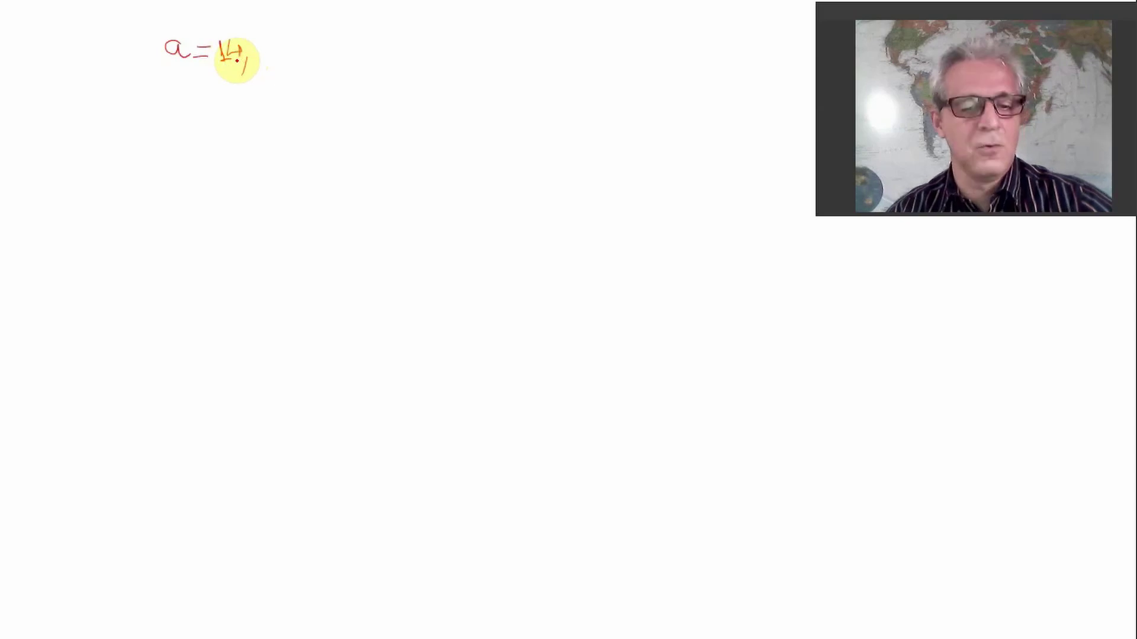
key("alt+Tab")
left_click(240, 68)
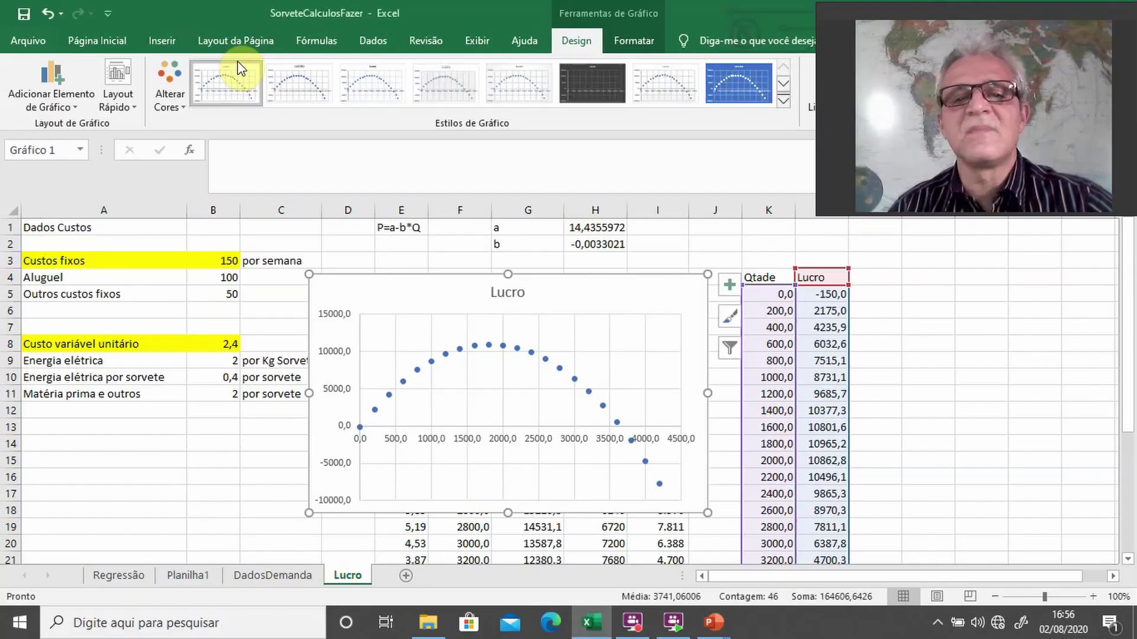
key("alt+Tab")
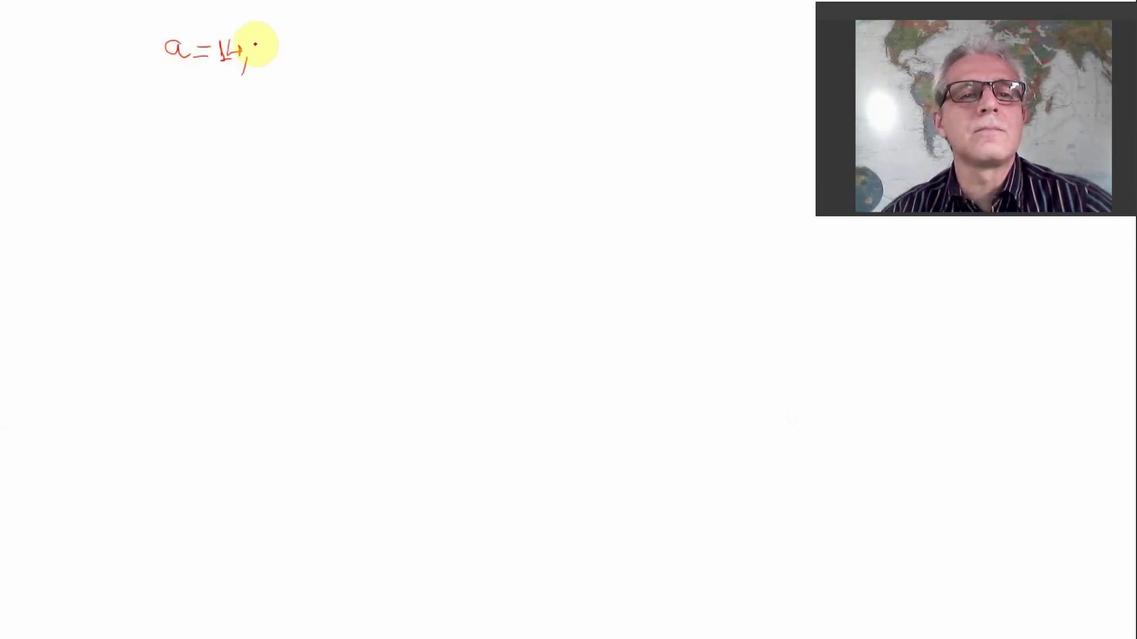
left_click_drag(256, 44, 284, 70)
Step: Handwrite "b=-0,0033" beside the value of a, checking coefficient b in the Excel Lucro sheet
mouse_move(337, 42)
left_mouse_down()
mouse_move(343, 55)
mouse_move(376, 56)
left_mouse_up()
key("alt+Tab")
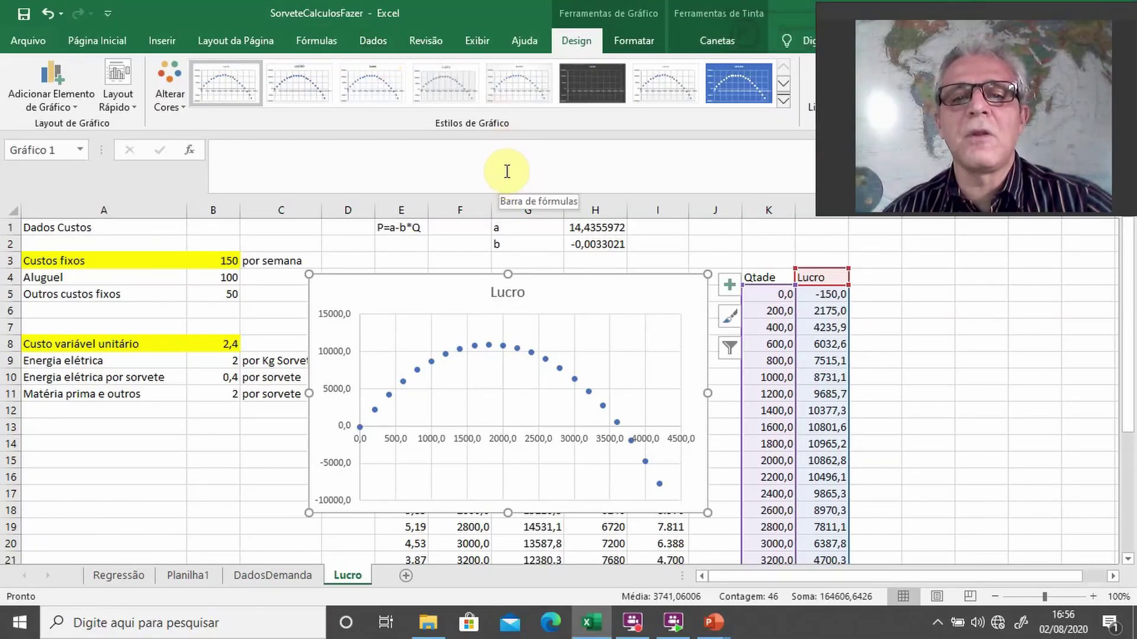
key("alt+Tab")
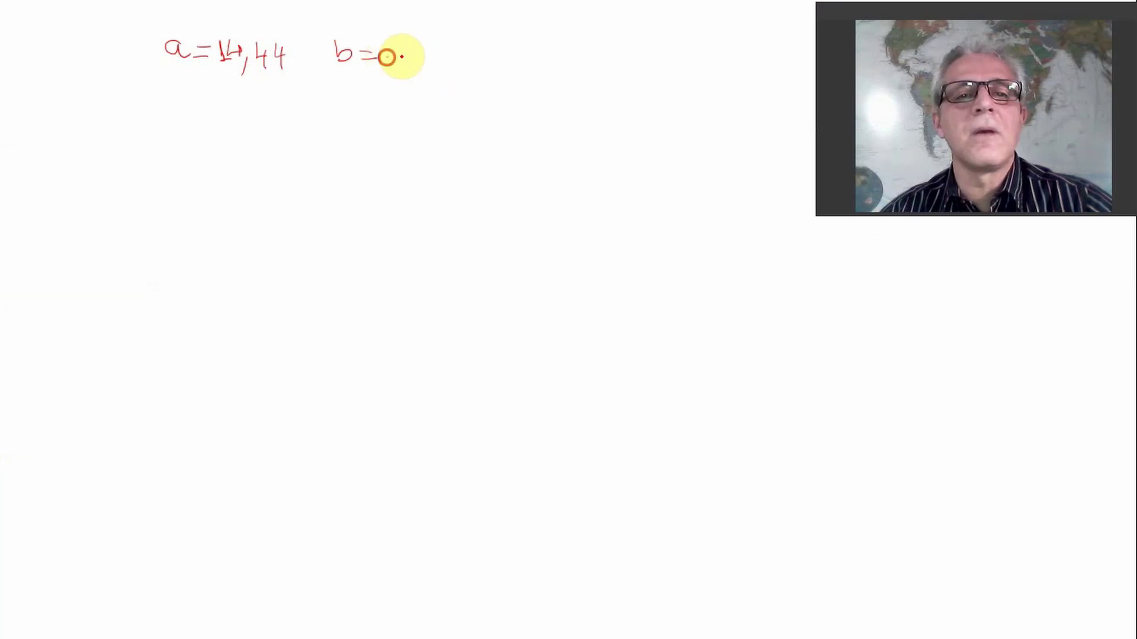
left_click_drag(386, 57, 402, 56)
mouse_move(424, 48)
left_mouse_down()
mouse_move(438, 74)
mouse_move(447, 46)
mouse_move(497, 43)
mouse_move(505, 61)
left_mouse_up()
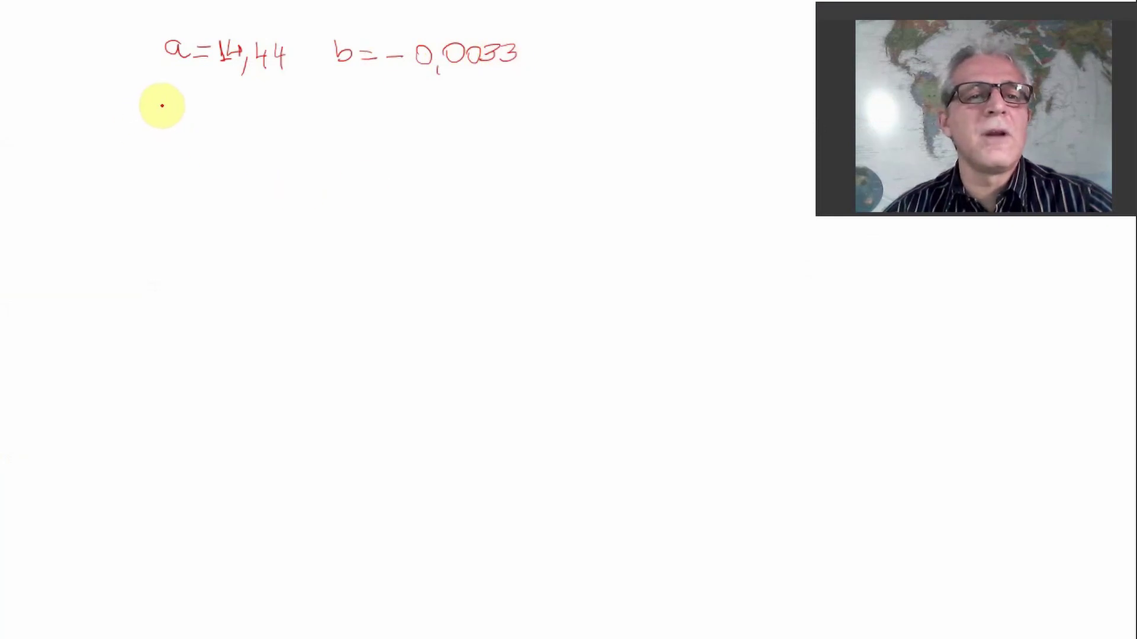
Step: Handwrite the demand equation "P=a-bQ" below the coefficients and start the total revenue line "RT=PxQ=" under it
mouse_move(162, 106)
left_mouse_down()
mouse_move(180, 94)
mouse_move(177, 114)
mouse_move(192, 113)
left_mouse_up()
mouse_move(179, 122)
left_mouse_down()
mouse_move(249, 107)
mouse_move(274, 118)
left_mouse_up()
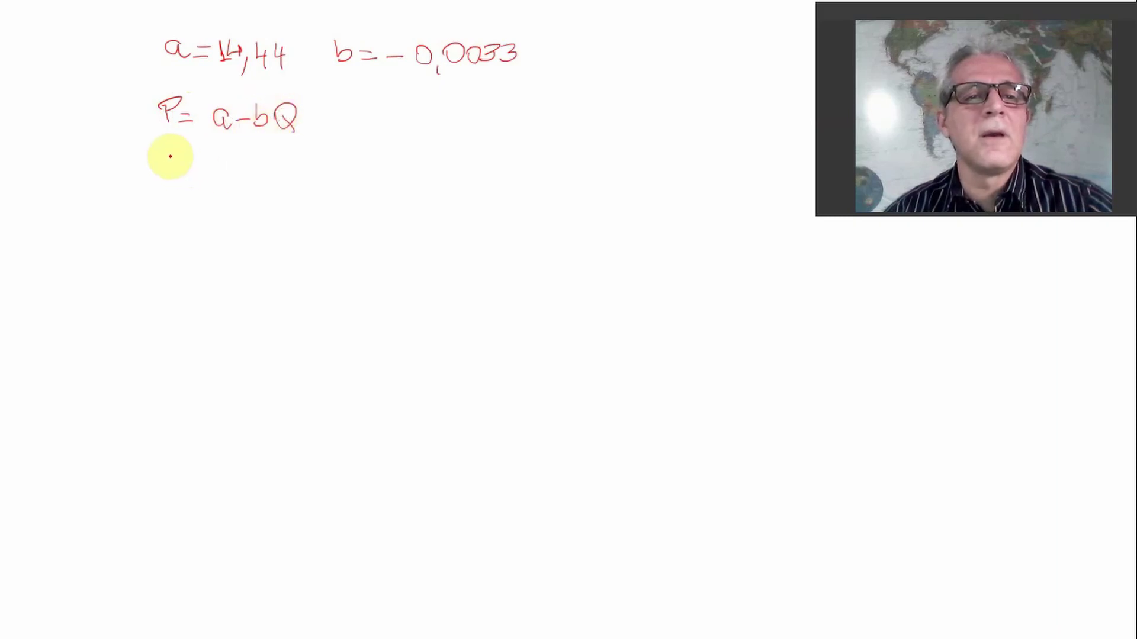
mouse_move(159, 152)
left_mouse_down()
mouse_move(174, 170)
mouse_move(236, 157)
mouse_move(273, 181)
mouse_move(301, 163)
left_mouse_up()
left_click_drag(290, 171, 302, 171)
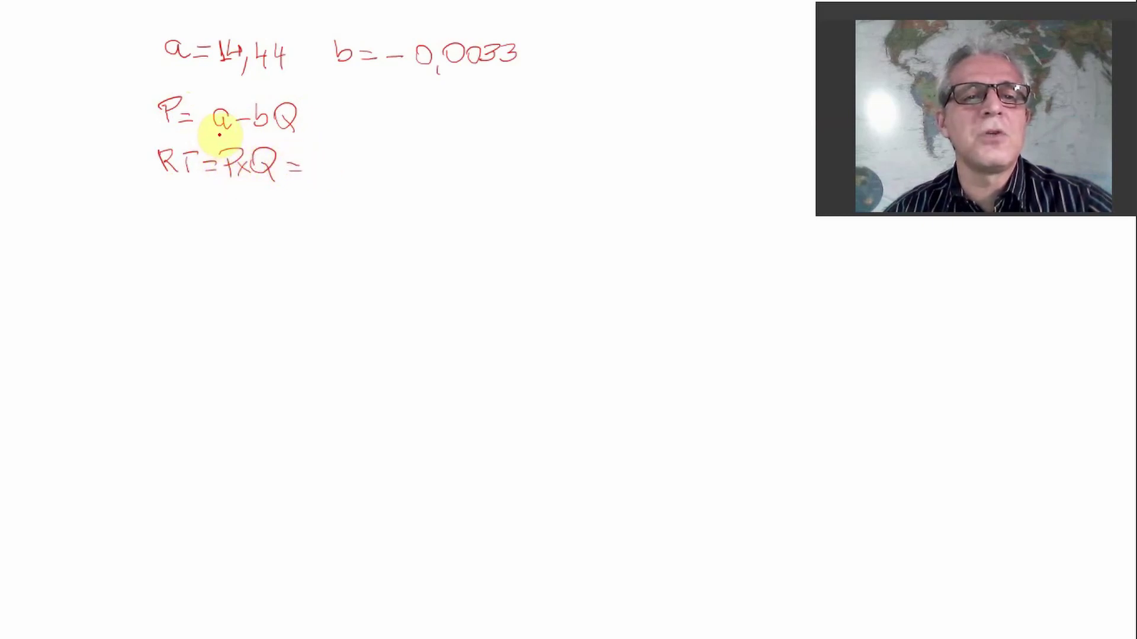
Step: Underline a-bQ with an arrow to the P in the revenue line, and complete that line with "(a-bQ).Q"
left_click_drag(219, 136, 294, 134)
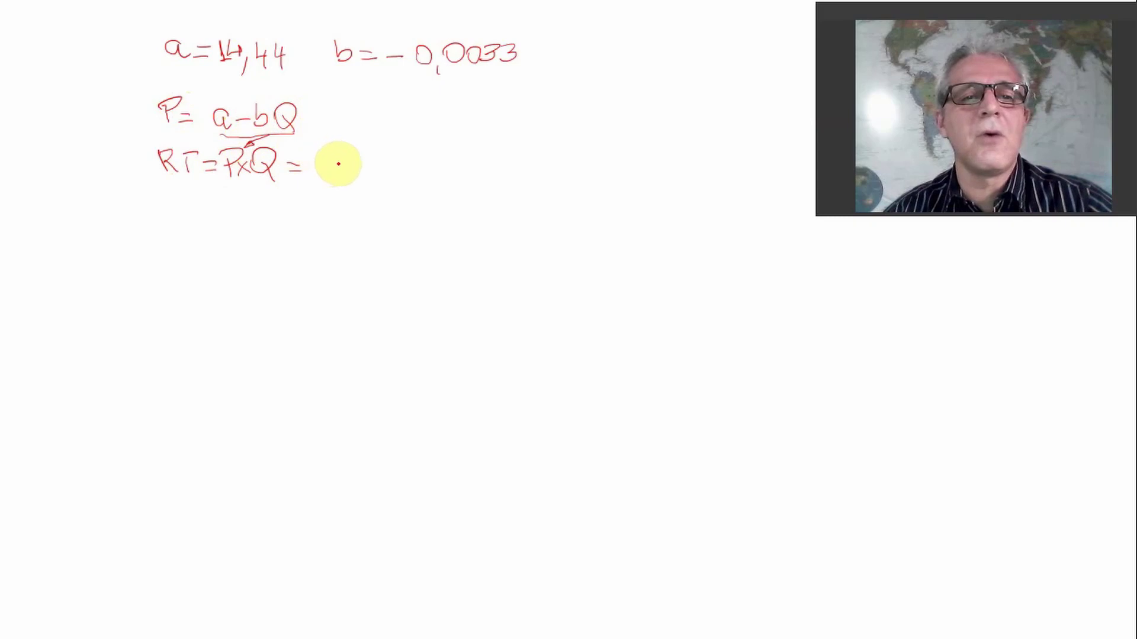
mouse_move(338, 164)
left_mouse_down()
mouse_move(325, 162)
mouse_move(393, 170)
mouse_move(407, 145)
mouse_move(422, 181)
mouse_move(315, 179)
left_mouse_up()
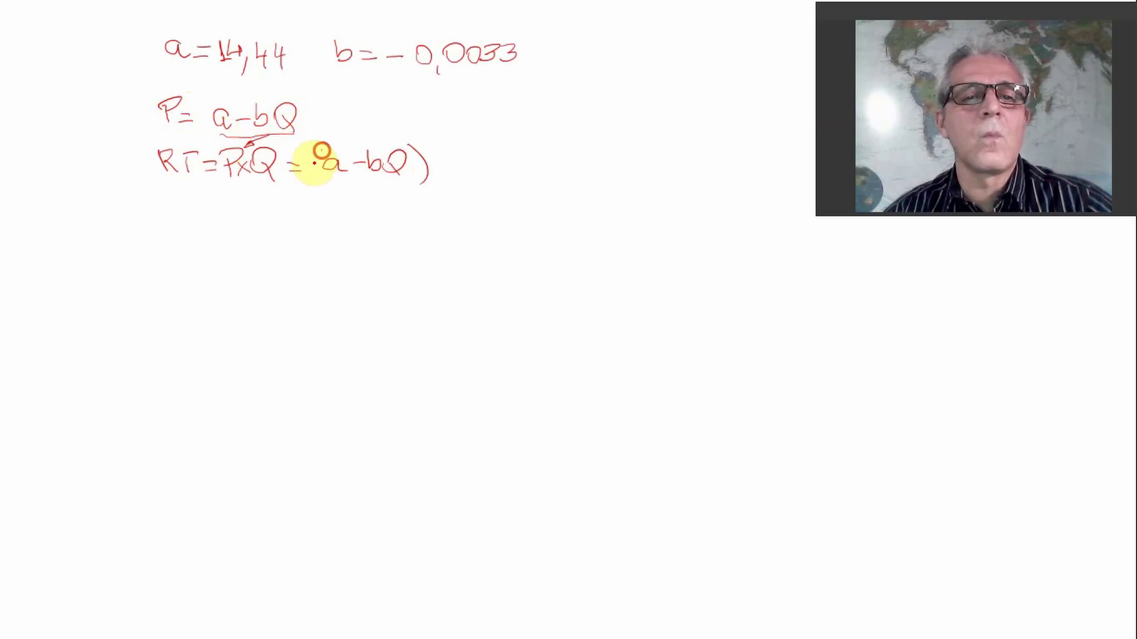
left_click(437, 177)
left_click_drag(464, 155, 473, 172)
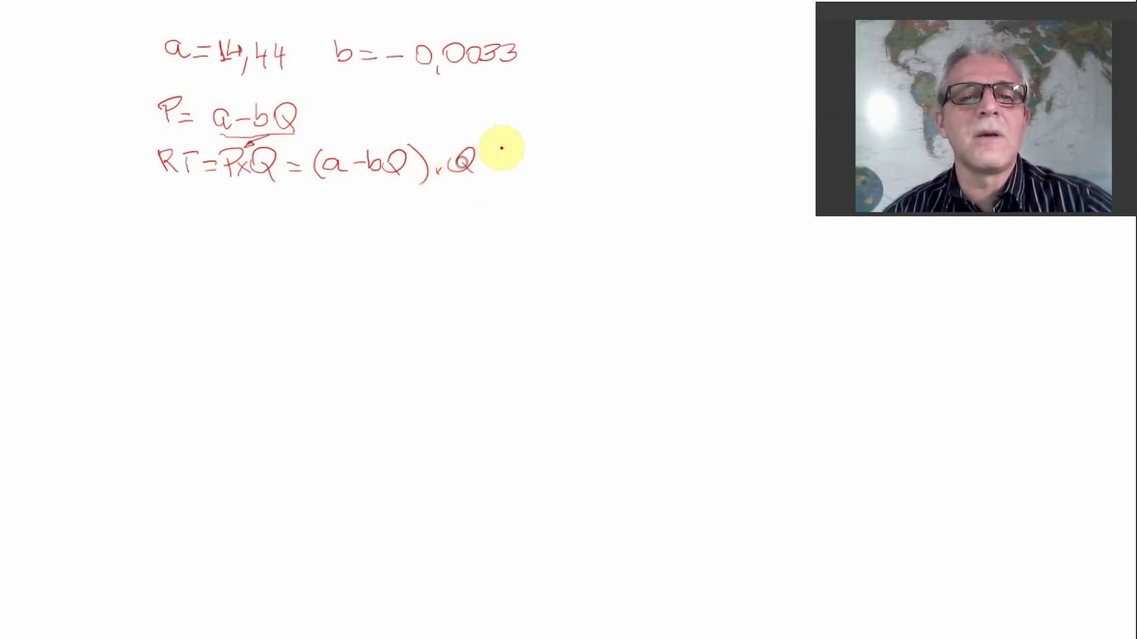
Step: Handwrite the expanded revenue "RT=aQ-bQ²" on a new line, followed by an arrow and the marginal revenue "RMg=a-2bQ"
mouse_move(193, 195)
left_mouse_down()
mouse_move(194, 220)
mouse_move(229, 198)
left_mouse_up()
left_click(208, 200)
mouse_move(226, 209)
left_mouse_down()
mouse_move(329, 219)
mouse_move(345, 203)
mouse_move(355, 222)
mouse_move(362, 197)
mouse_move(406, 209)
mouse_move(429, 185)
mouse_move(459, 213)
mouse_move(503, 200)
left_mouse_up()
left_click_drag(488, 210, 583, 207)
left_click_drag(592, 194, 631, 209)
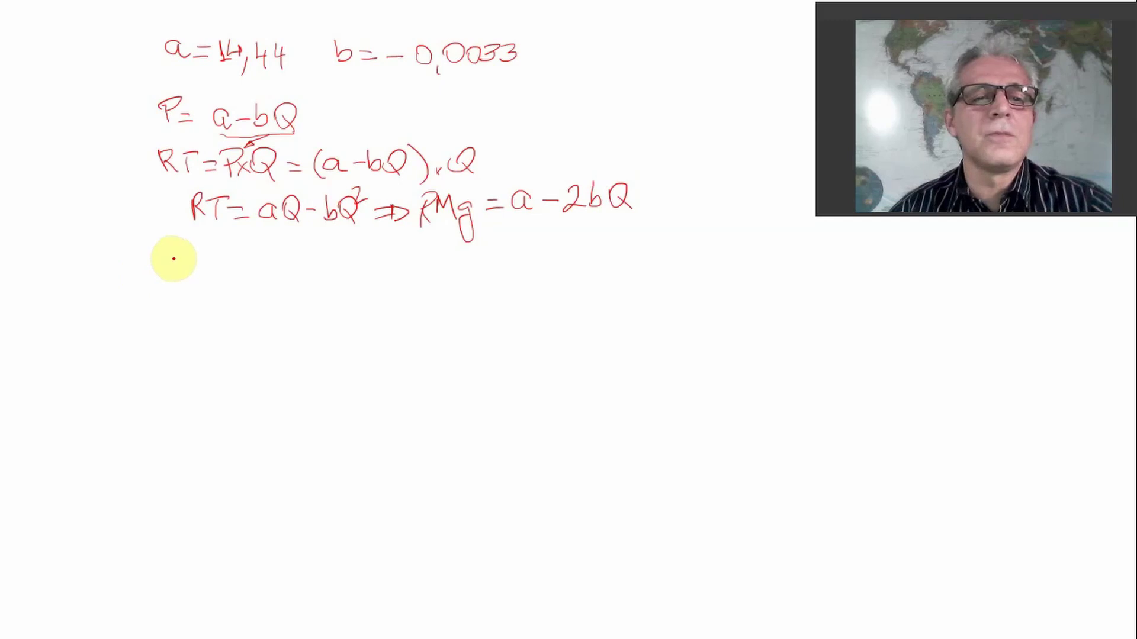
Step: Handwrite "CT=f+cxQ" with an arrow to "CMg=c", and draw boxes around the RMg and CMg equations
mouse_move(169, 260)
left_mouse_down()
mouse_move(170, 275)
mouse_move(191, 259)
left_mouse_up()
mouse_move(183, 259)
left_mouse_down()
mouse_move(183, 275)
mouse_move(214, 269)
mouse_move(227, 287)
mouse_move(261, 271)
mouse_move(304, 276)
left_mouse_up()
mouse_move(304, 271)
left_mouse_down()
mouse_move(297, 276)
mouse_move(316, 261)
mouse_move(398, 261)
mouse_move(405, 276)
mouse_move(468, 277)
mouse_move(474, 288)
mouse_move(518, 261)
mouse_move(519, 272)
left_mouse_up()
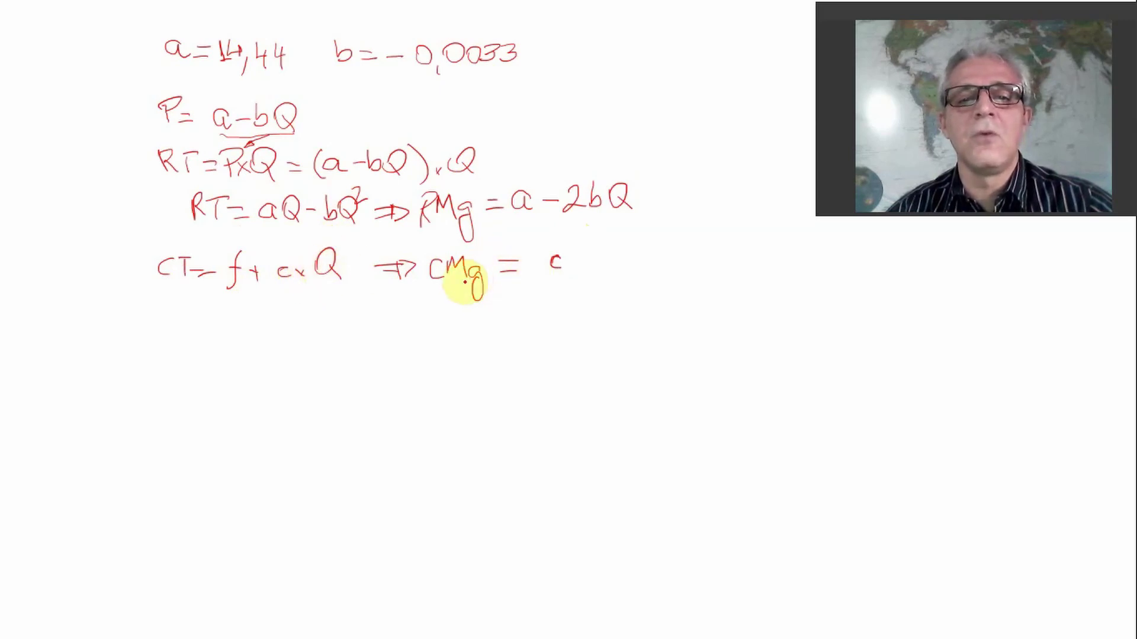
mouse_move(411, 189)
left_mouse_down()
mouse_move(416, 231)
mouse_move(615, 224)
mouse_move(635, 183)
mouse_move(569, 167)
mouse_move(412, 190)
left_mouse_up()
mouse_move(424, 245)
left_mouse_down()
mouse_move(436, 291)
mouse_move(563, 279)
mouse_move(574, 249)
mouse_move(425, 244)
left_mouse_up()
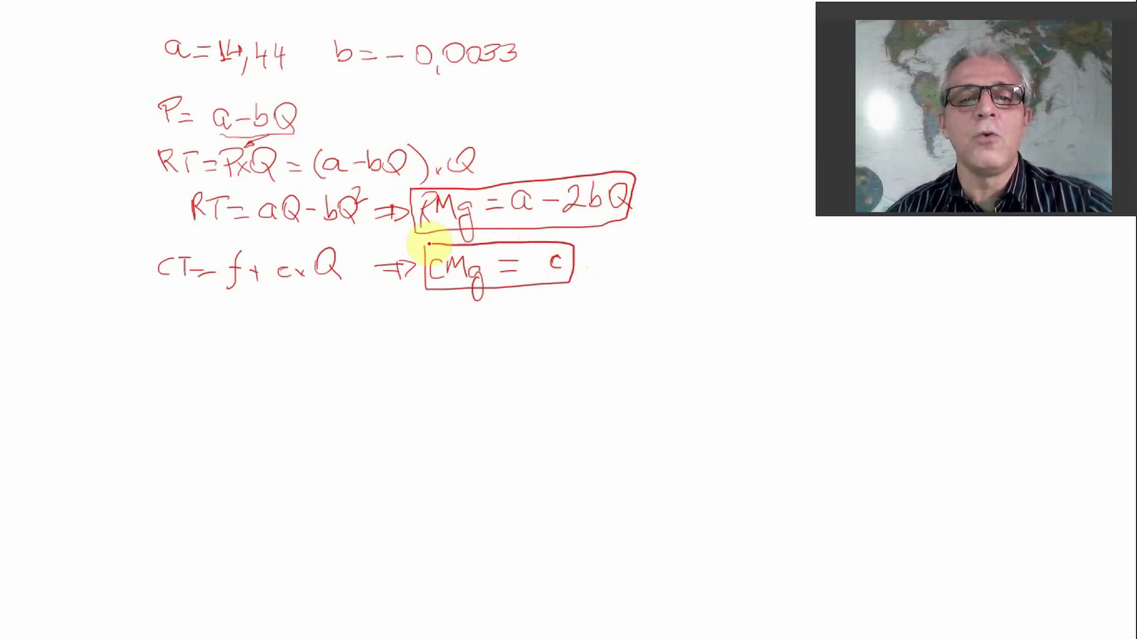
Step: Handwrite the profit maximization condition "max(Lucro) → LMg=0 ⇒ RMg=CMg" and draw a box around RMg=CMg
left_click_drag(208, 312, 381, 313)
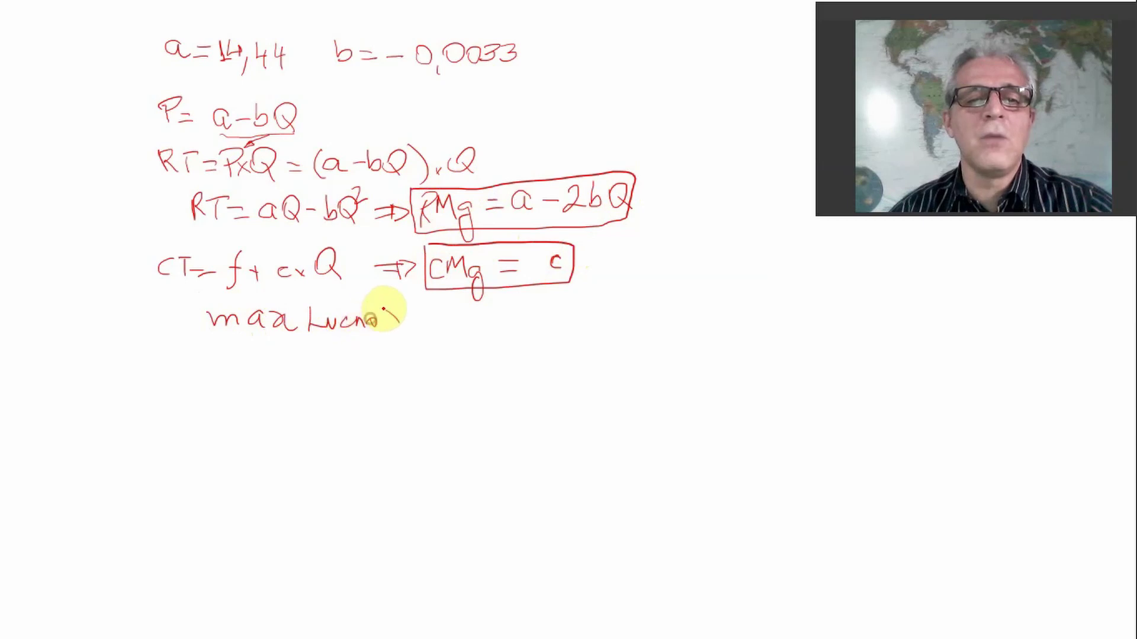
left_click_drag(300, 309, 307, 347)
mouse_move(388, 310)
left_mouse_down()
mouse_move(398, 349)
mouse_move(431, 320)
mouse_move(490, 310)
mouse_move(514, 346)
mouse_move(532, 310)
mouse_move(591, 317)
mouse_move(610, 307)
mouse_move(616, 320)
mouse_move(681, 305)
mouse_move(721, 325)
mouse_move(750, 309)
left_mouse_up()
left_click_drag(745, 318, 850, 314)
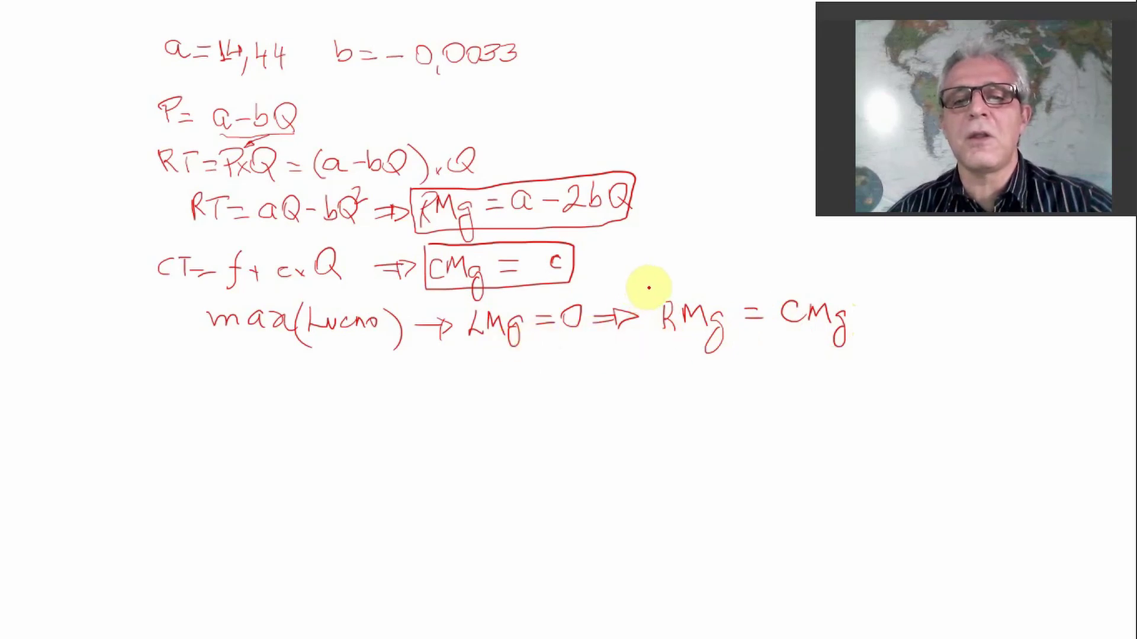
mouse_move(652, 287)
left_mouse_down()
mouse_move(665, 325)
mouse_move(802, 335)
mouse_move(853, 325)
mouse_move(853, 292)
mouse_move(665, 287)
left_mouse_up()
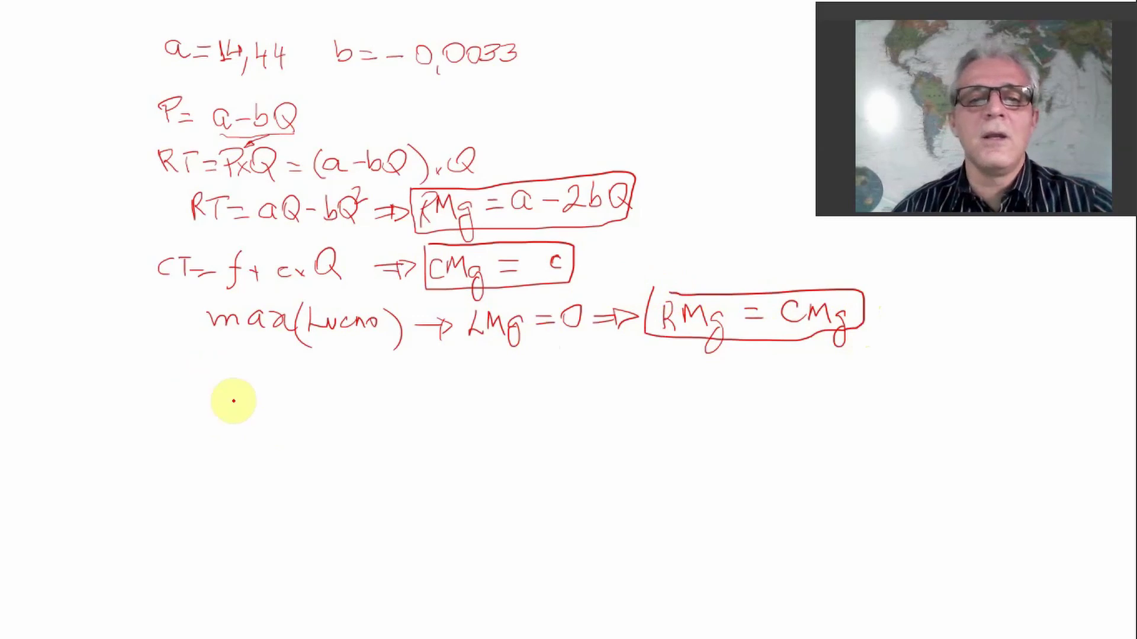
Step: Handwrite "a-2bQ=c" below the condition, with an arrow to the solved quantity "Q=(a-c)/2b" as a fraction
mouse_move(251, 377)
left_mouse_down()
mouse_move(274, 386)
mouse_move(325, 368)
mouse_move(356, 385)
mouse_move(515, 389)
mouse_move(540, 376)
mouse_move(574, 395)
left_mouse_up()
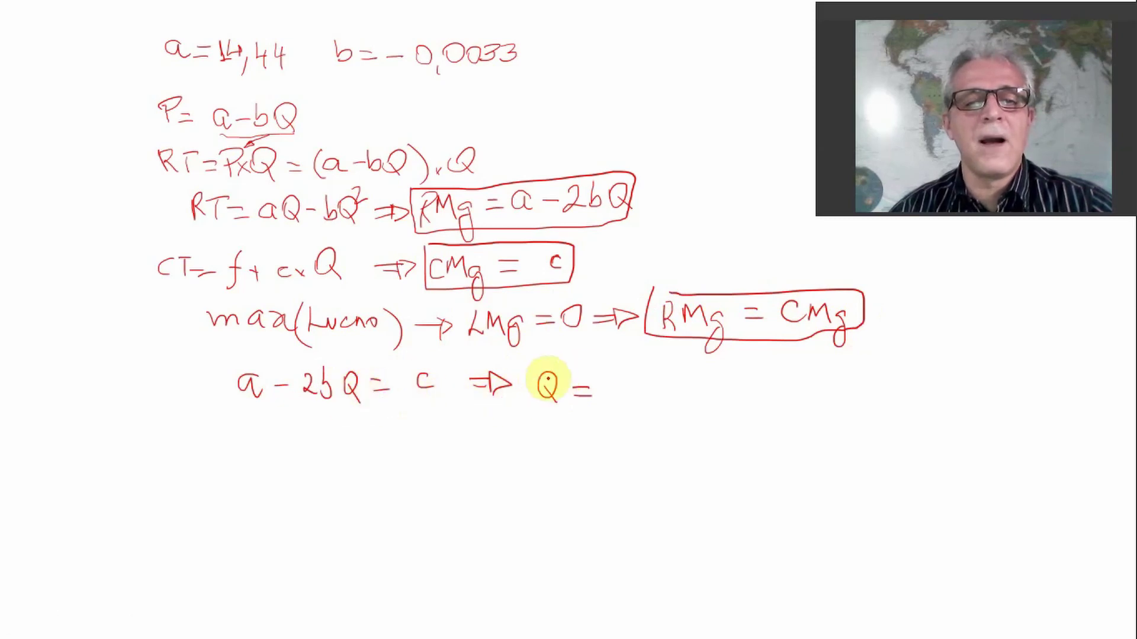
left_click_drag(647, 379, 686, 383)
mouse_move(618, 391)
left_mouse_down()
mouse_move(690, 389)
mouse_move(650, 419)
mouse_move(657, 396)
left_mouse_up()
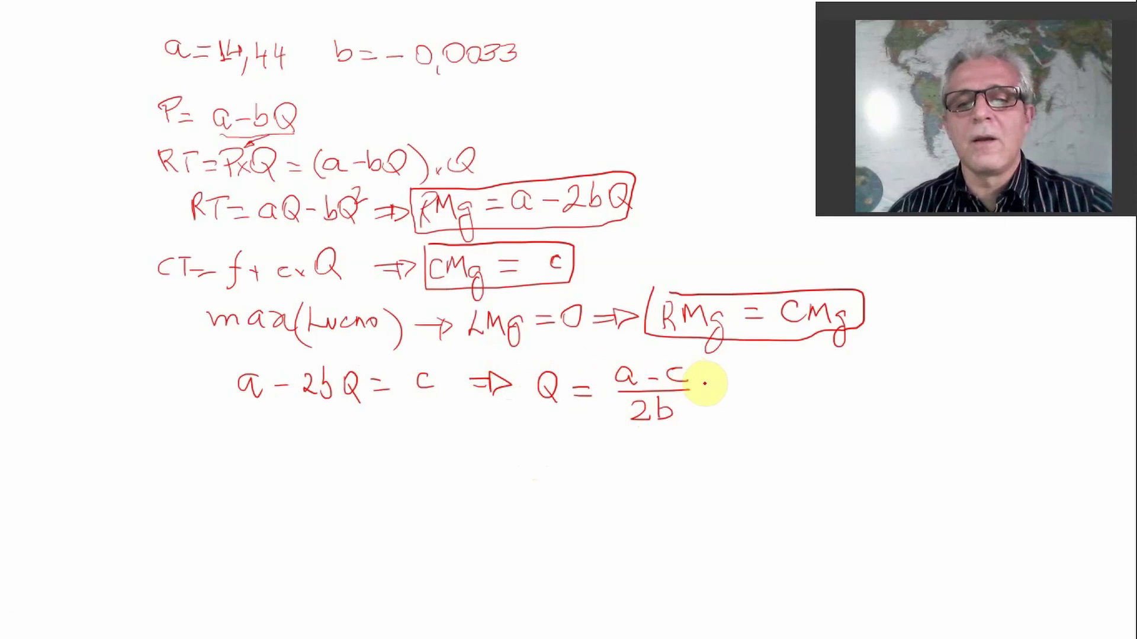
Step: Extend the Q formula with an equals sign and the numerator "14,44-2,4" over a fraction bar, checking the unit variable cost in Excel
mouse_move(707, 383)
left_mouse_down()
mouse_move(726, 382)
mouse_move(726, 393)
mouse_move(751, 373)
mouse_move(749, 385)
mouse_move(774, 382)
left_mouse_up()
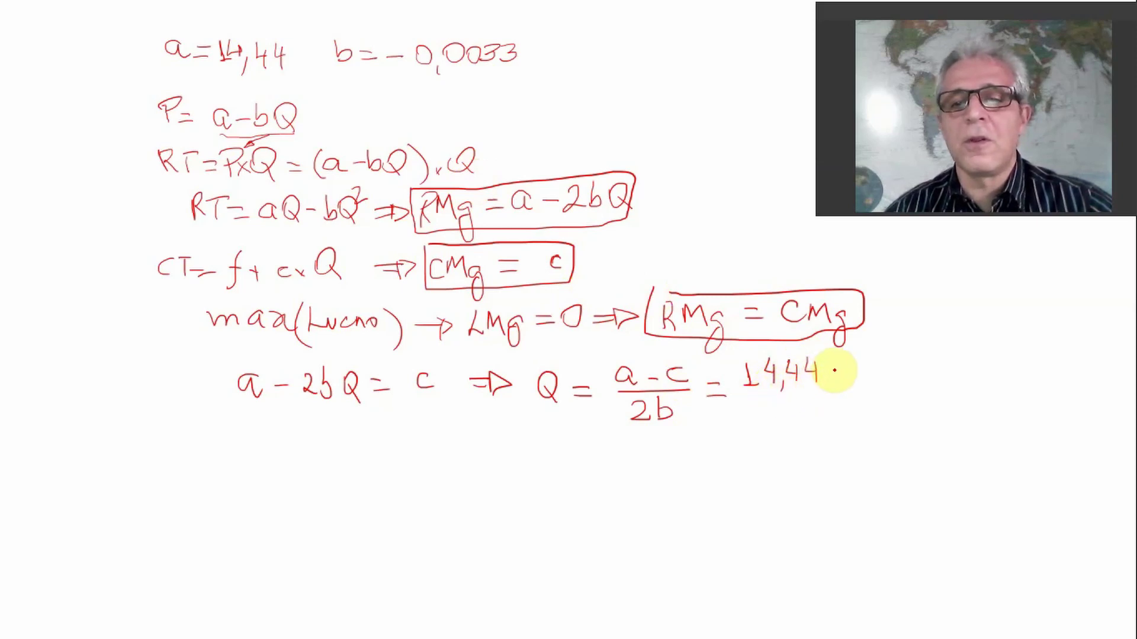
left_click_drag(833, 371, 866, 370)
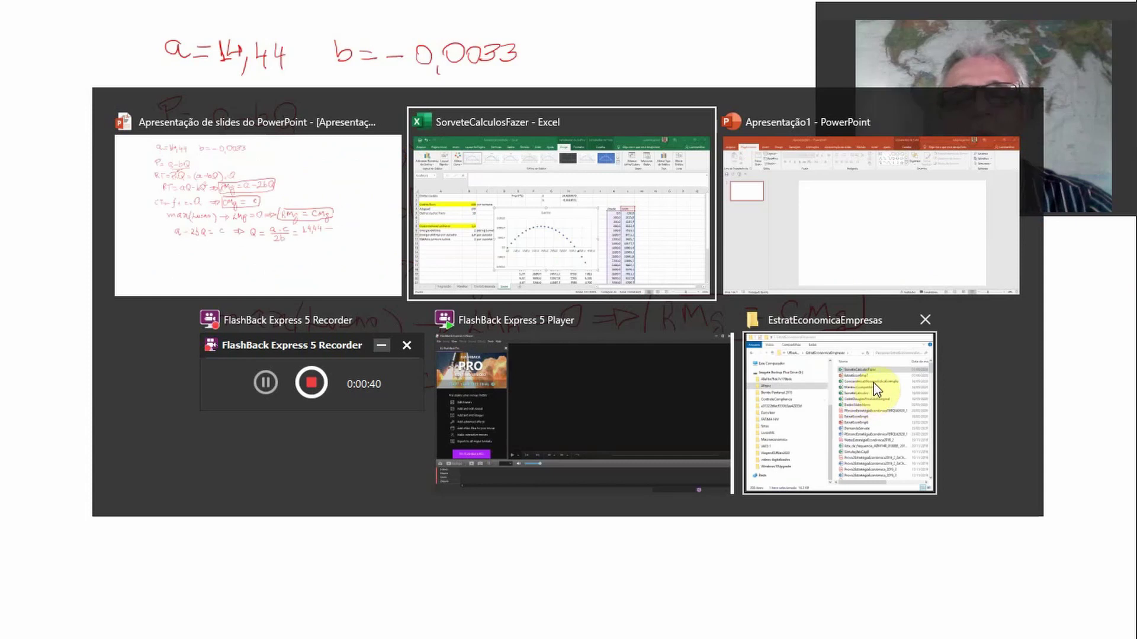
key("alt+Tab")
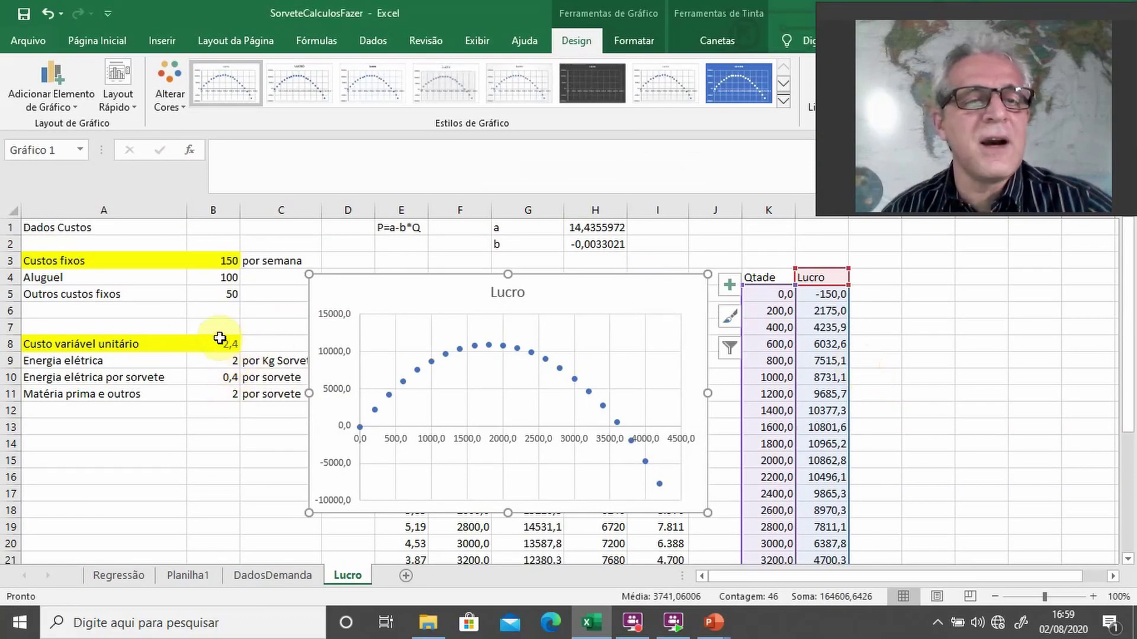
key("alt+Tab")
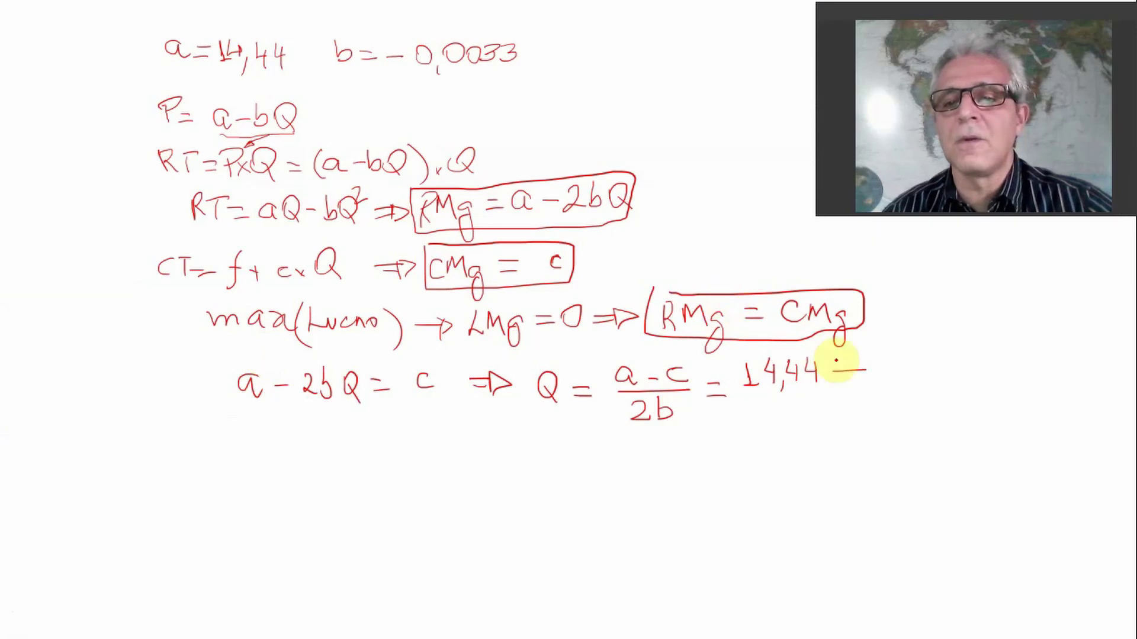
mouse_move(879, 362)
left_mouse_down()
mouse_move(898, 388)
mouse_move(913, 383)
left_mouse_up()
left_click_drag(737, 392, 915, 384)
Step: Handwrite the denominator "2x0,0033" under the fraction bar, and add a minus sign before b in the coefficient line
mouse_move(782, 404)
left_mouse_down()
mouse_move(801, 418)
mouse_move(821, 410)
mouse_move(815, 421)
left_mouse_up()
left_click_drag(815, 409, 826, 422)
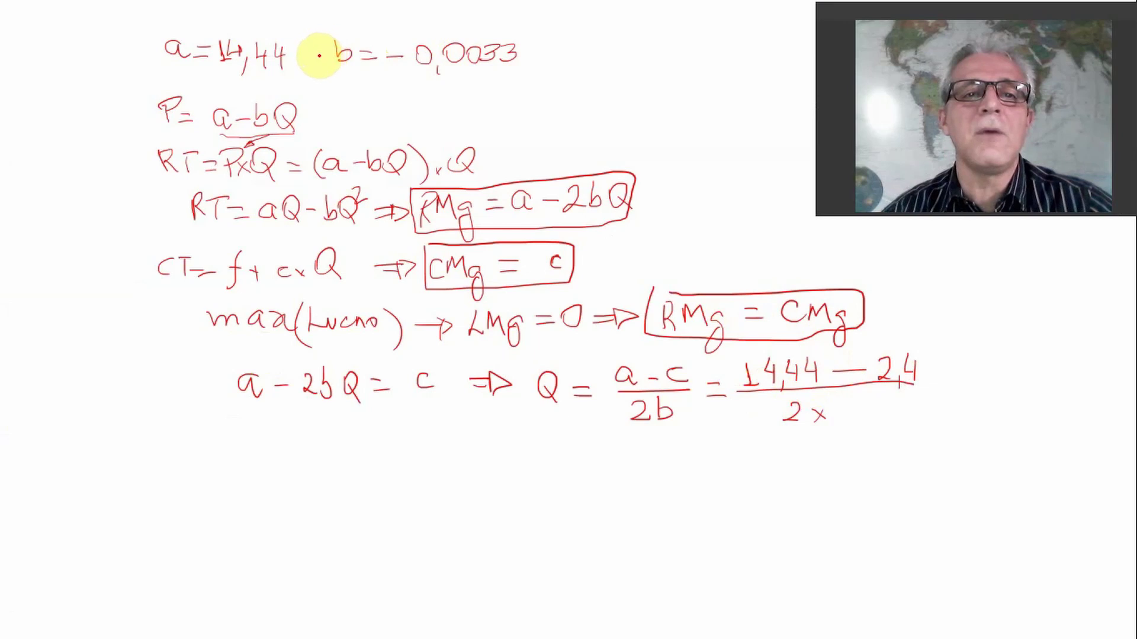
left_click_drag(320, 55, 328, 56)
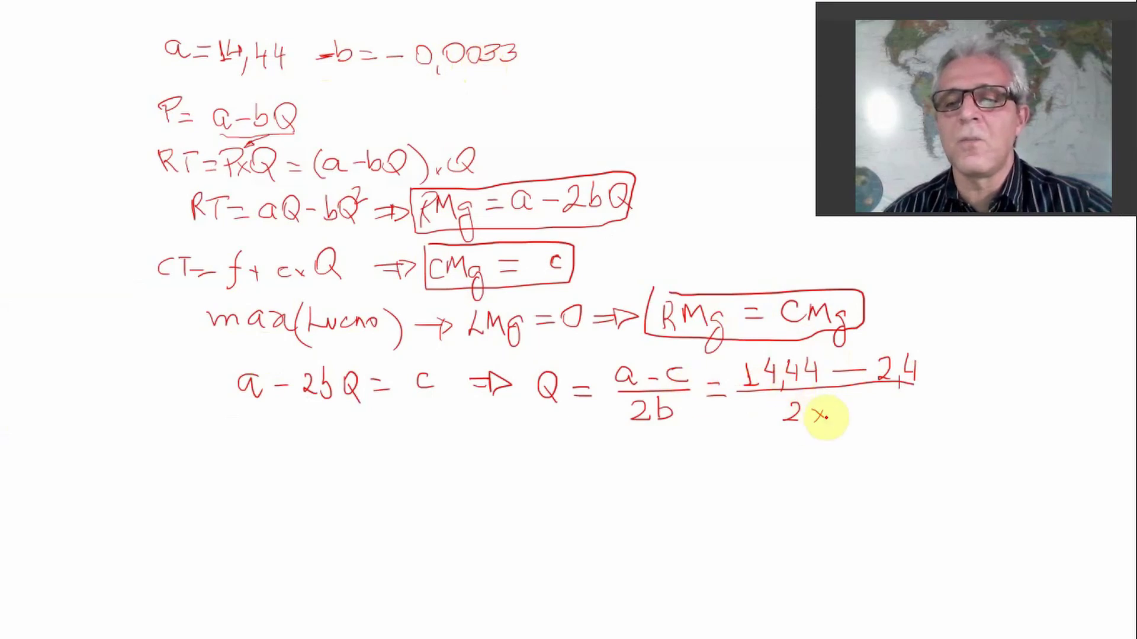
mouse_move(822, 416)
left_mouse_down()
mouse_move(856, 399)
mouse_move(858, 419)
mouse_move(908, 401)
mouse_move(927, 418)
mouse_move(953, 388)
left_mouse_up()
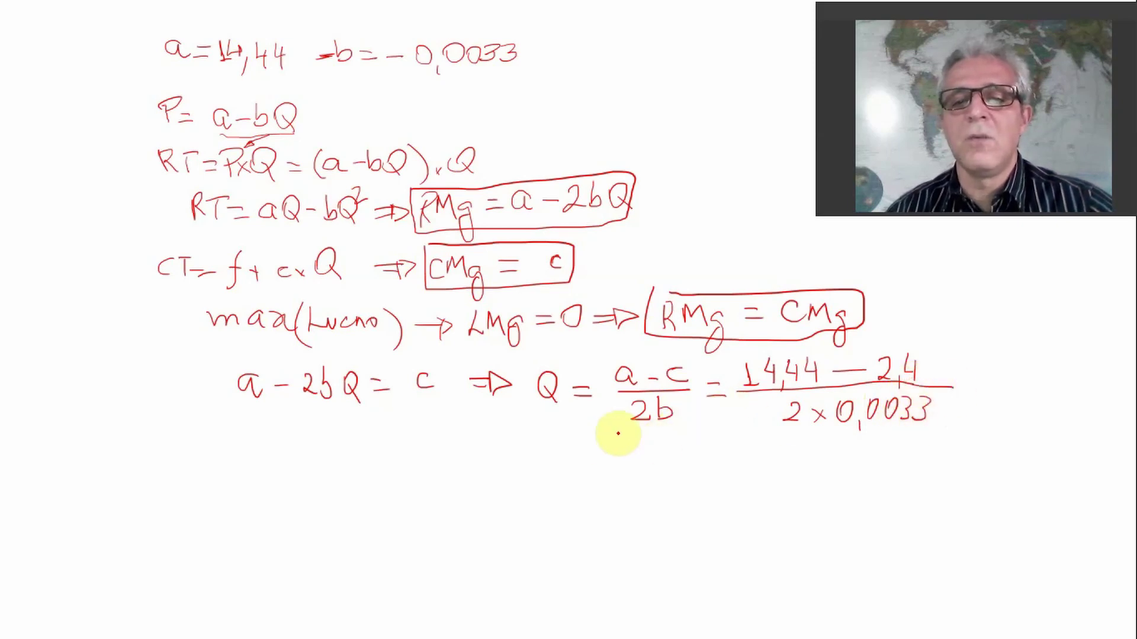
Step: Add a handwritten asterisk to the Q of the solved quantity formula
left_click_drag(555, 353, 563, 356)
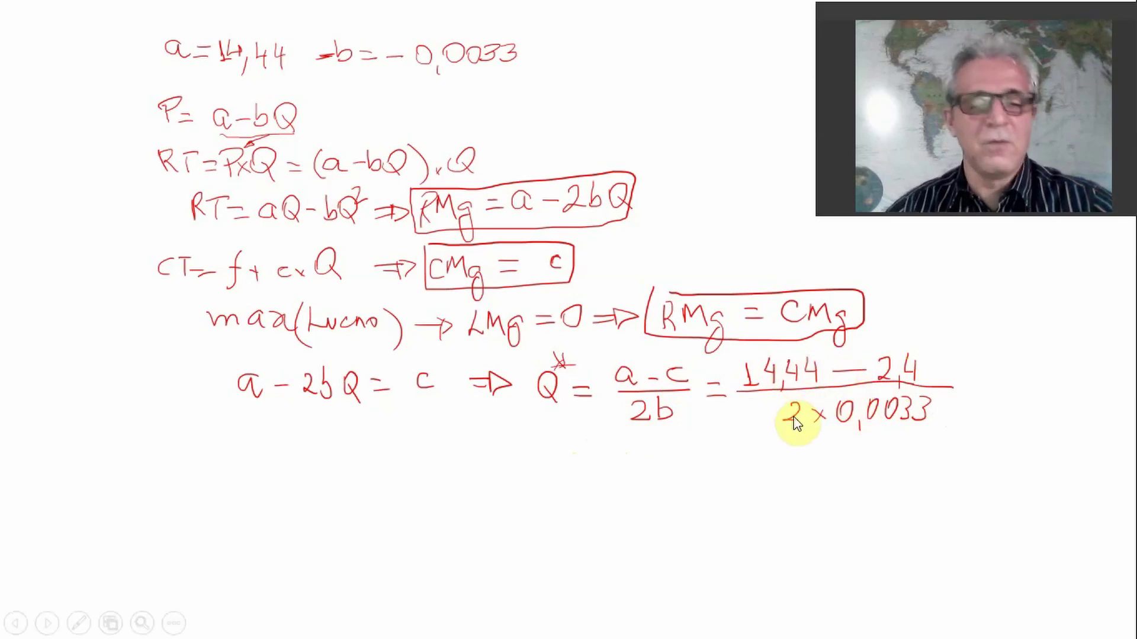
Step: Switch to Excel and calculate the profit-maximizing quantity in cell O4 of the Lucro sheet with =(H1-B8)/2/(-H2)
key("alt+Tab")
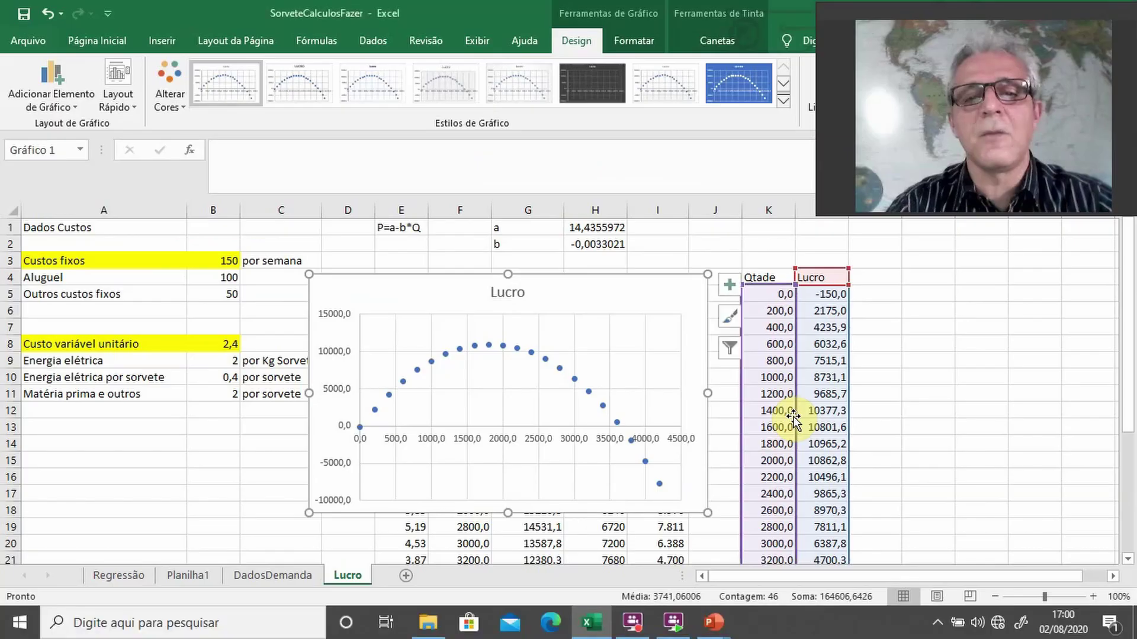
left_click(959, 277)
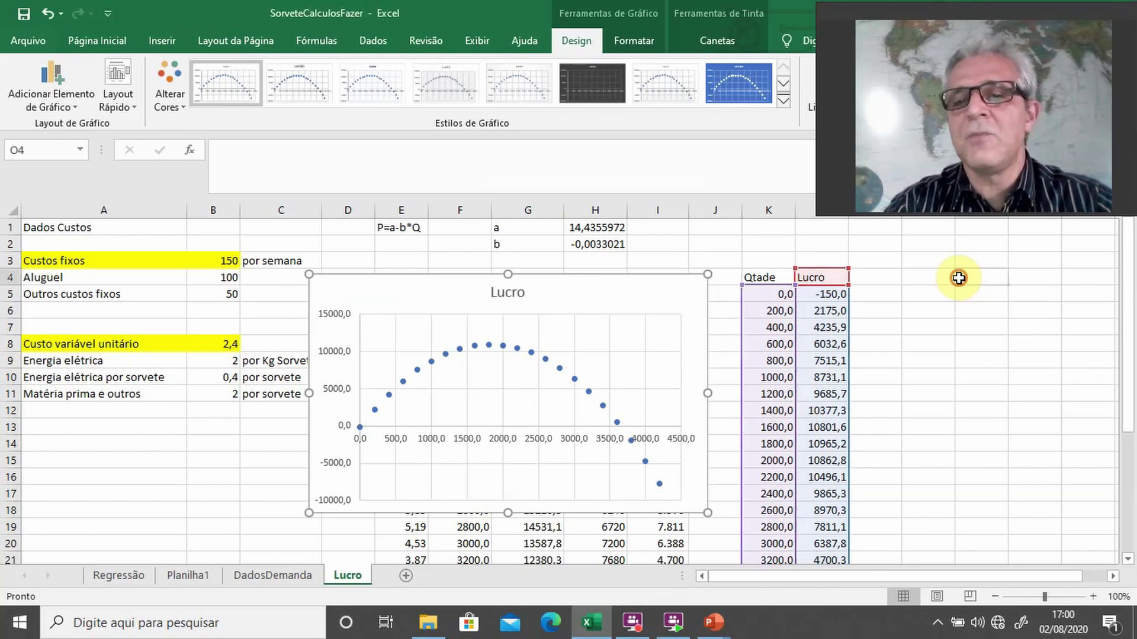
type("=")
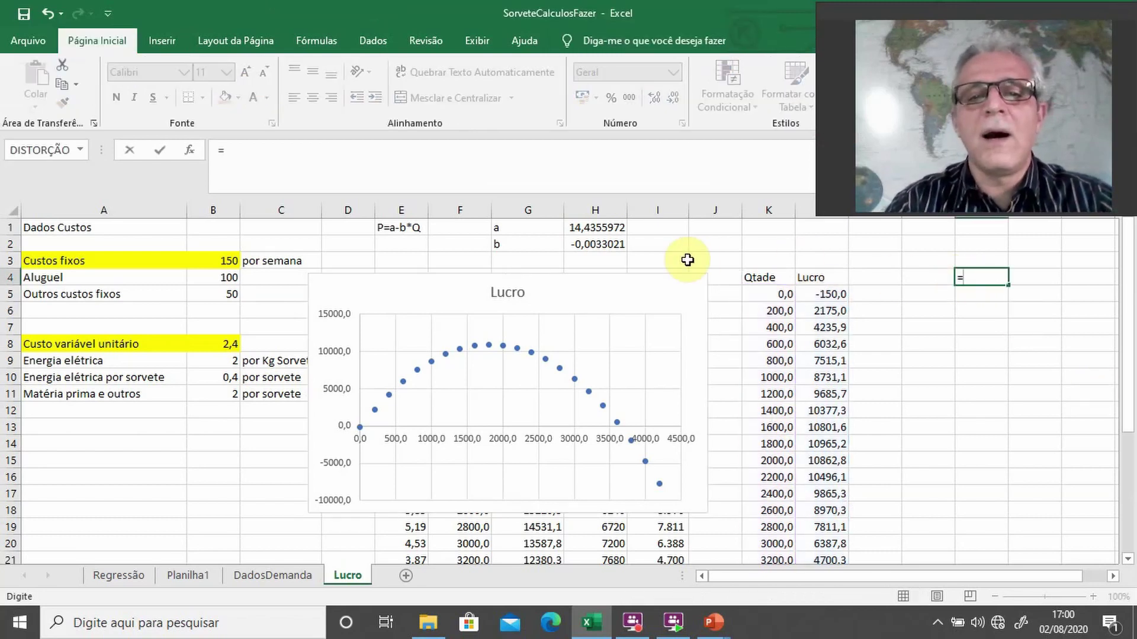
left_click(613, 230)
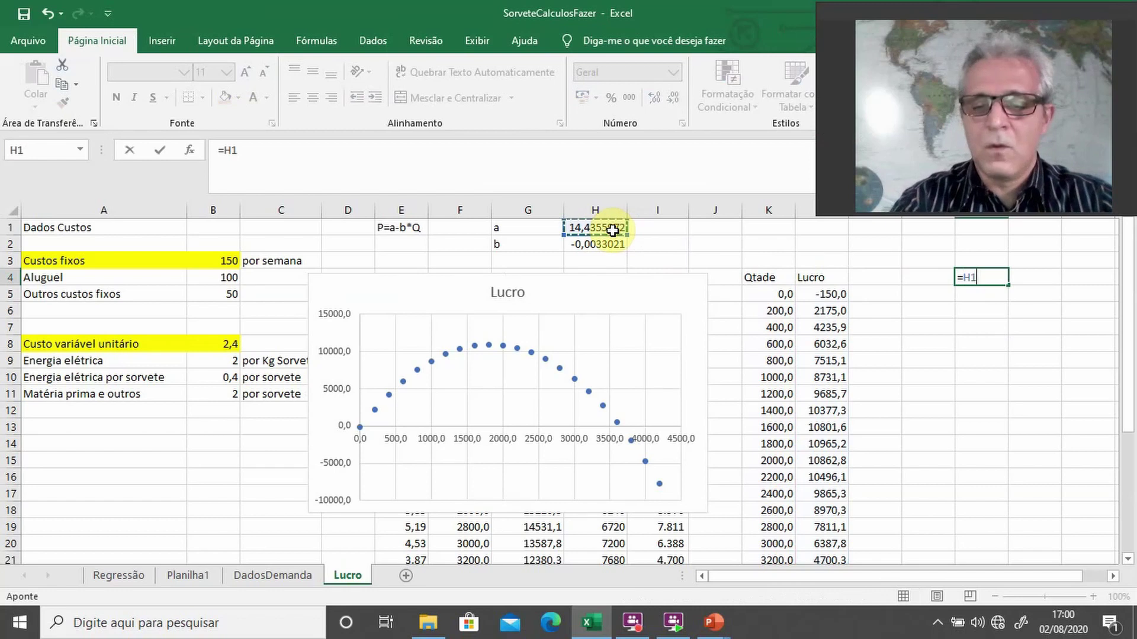
key("BackSpace")
key("BackSpace")
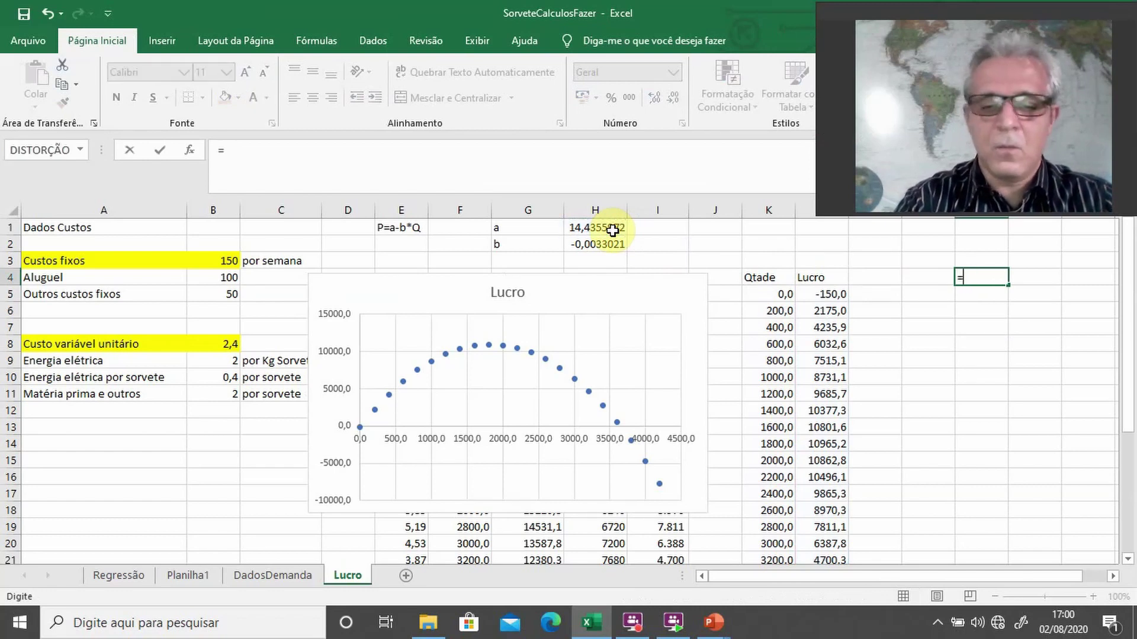
type("(")
left_click(589, 230)
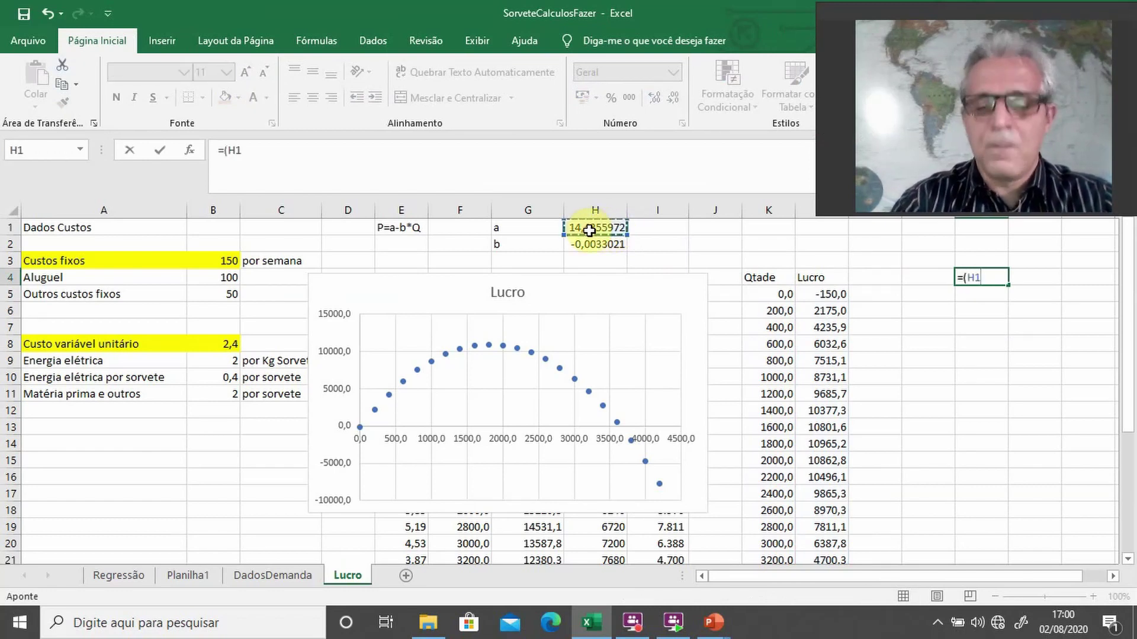
type("-")
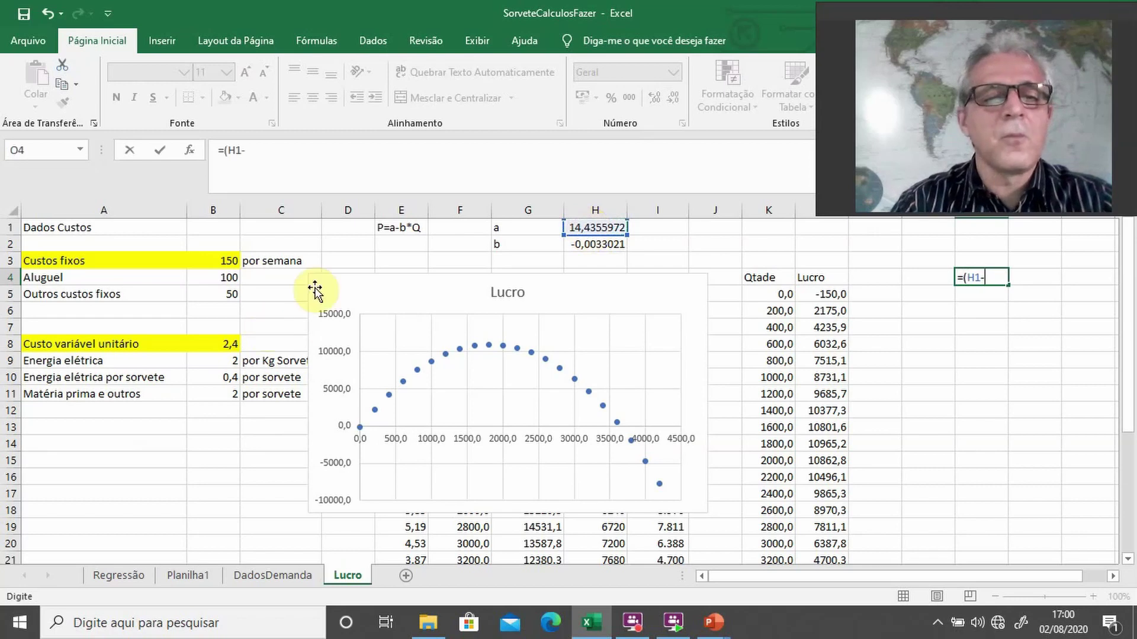
left_click(225, 343)
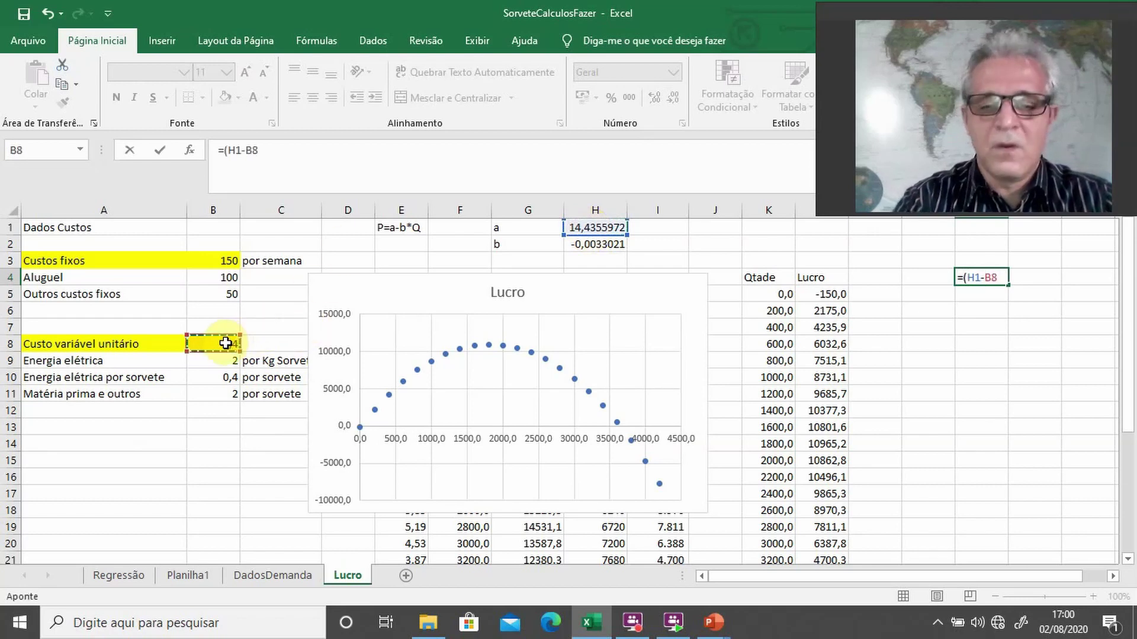
type(")/2/")
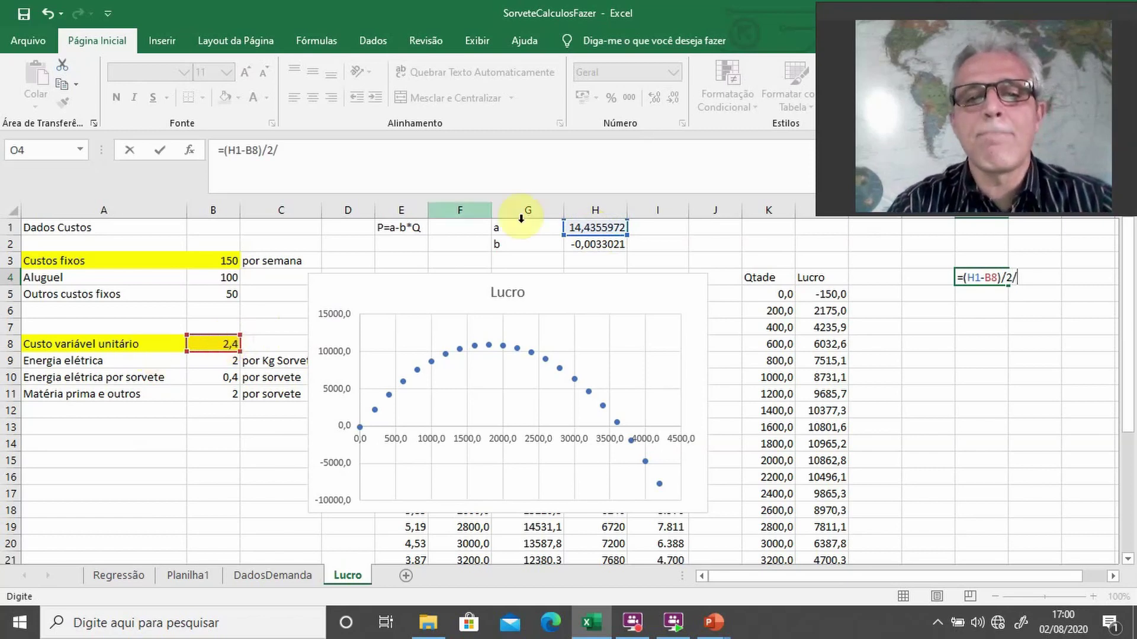
left_click(593, 245)
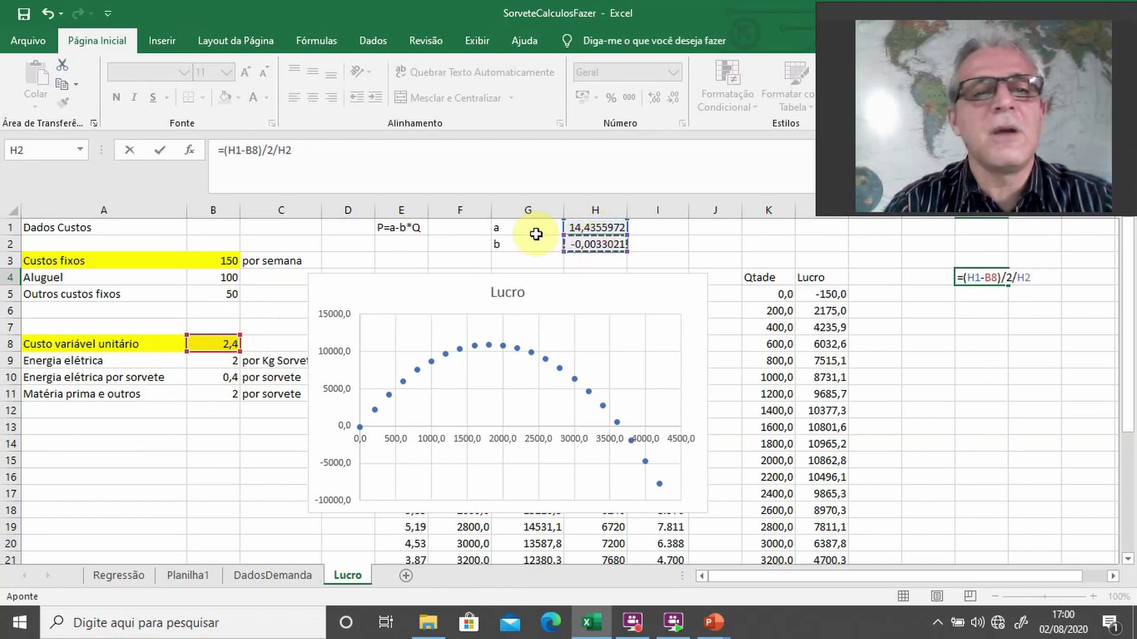
left_click(280, 151)
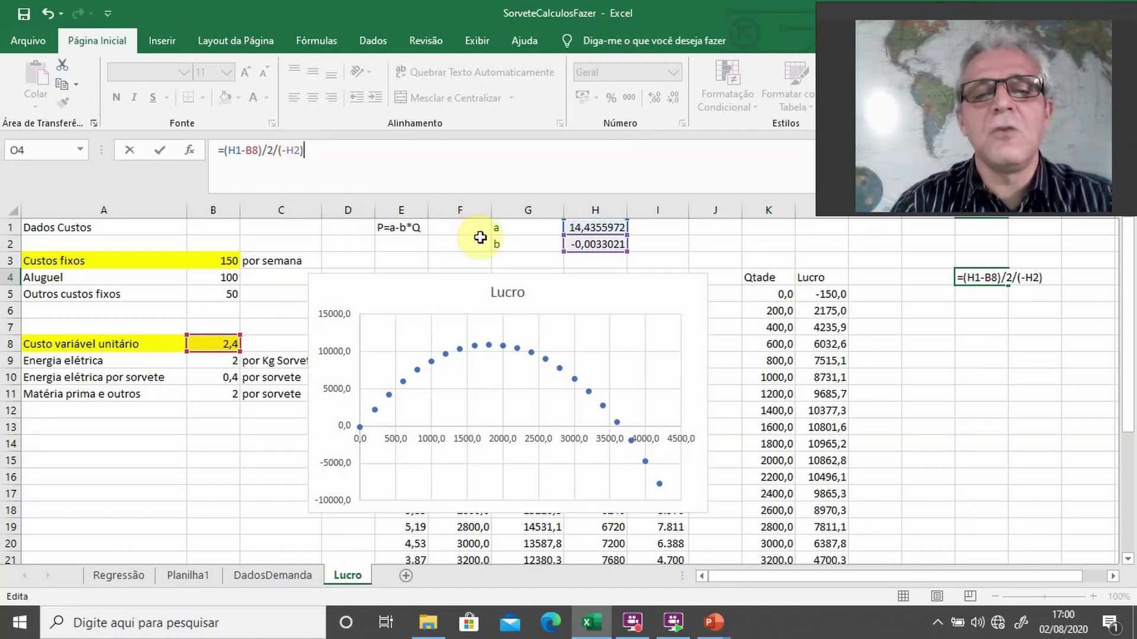
key("Return")
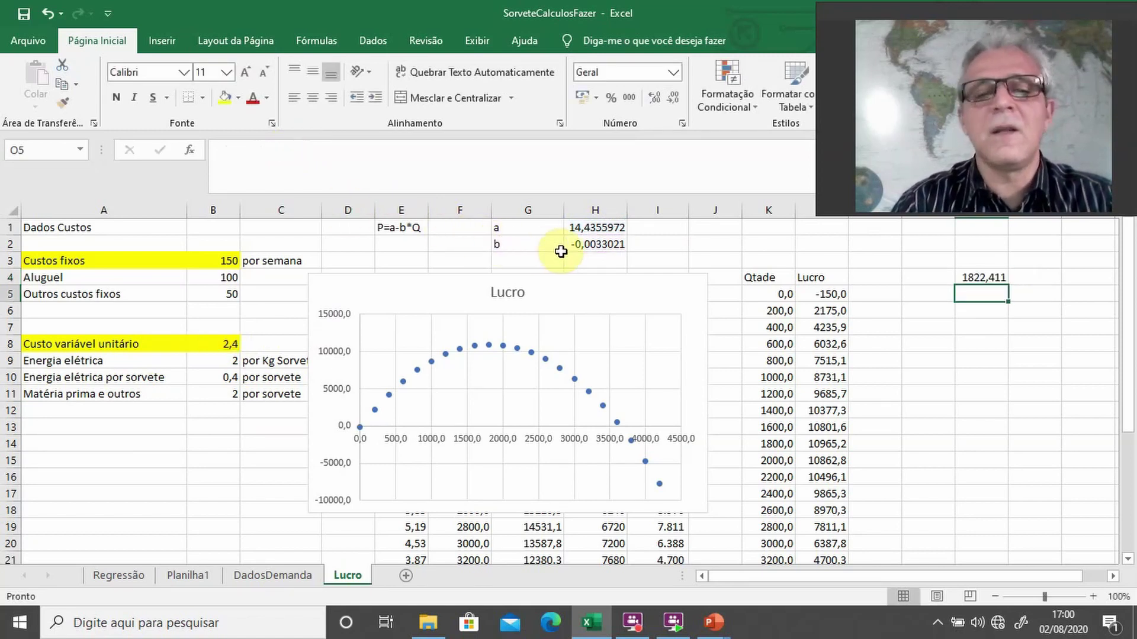
Step: Change the slope coefficient's label in cell G2 to "-b"
left_click(500, 241)
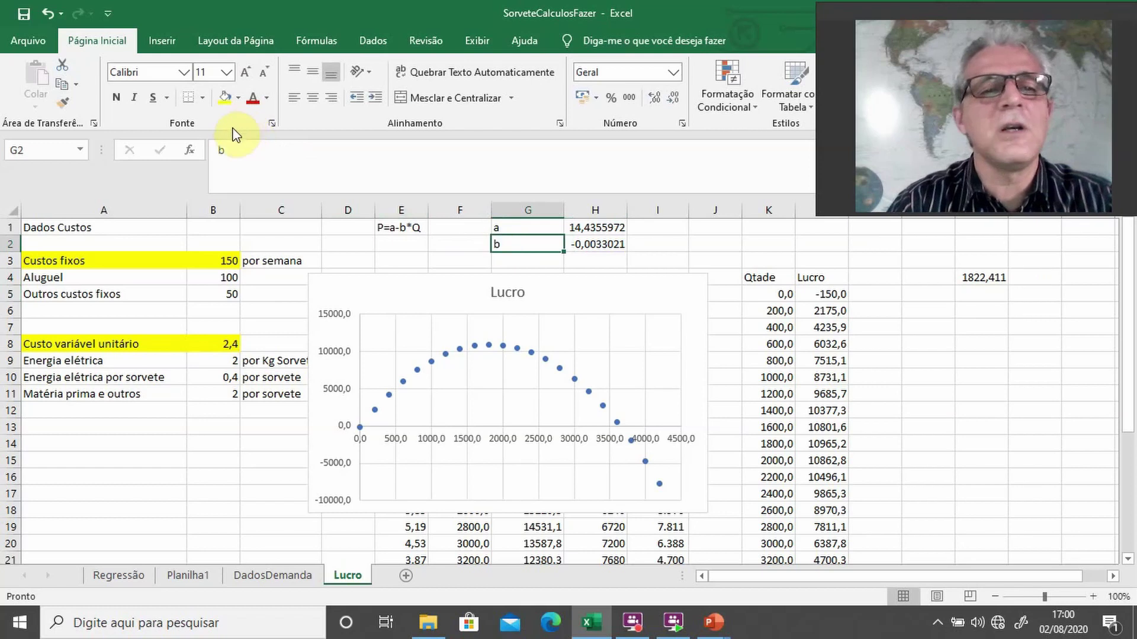
left_click(220, 149)
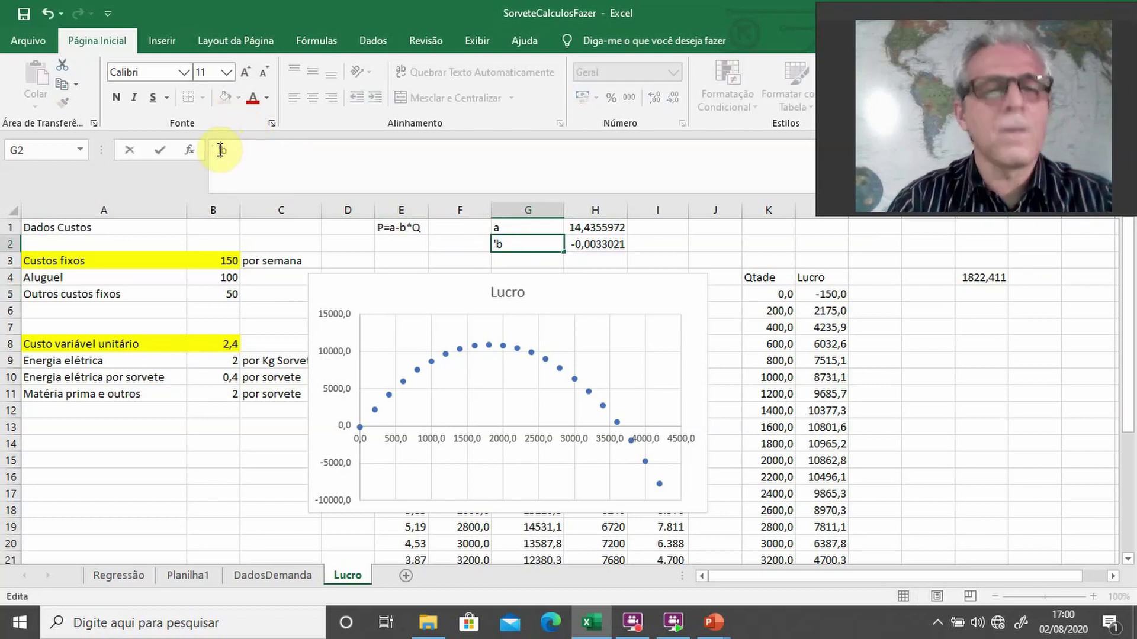
key("Return")
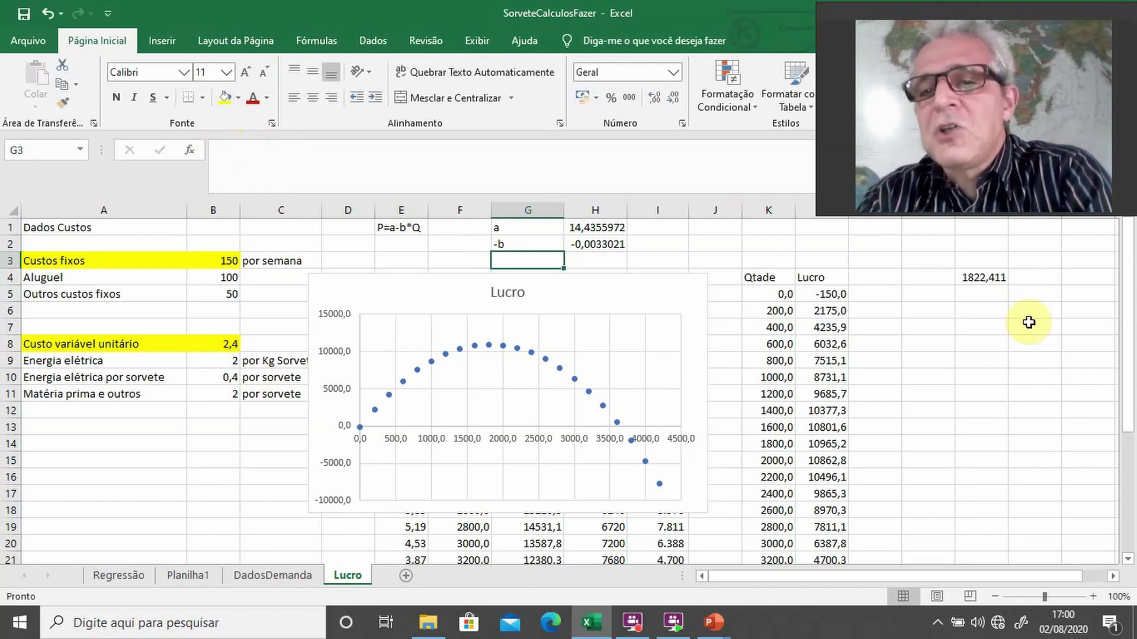
Step: Label the calculated quantity "Qtdade" in cell N4 and enter "Preço" in the cell below it
left_click(974, 274)
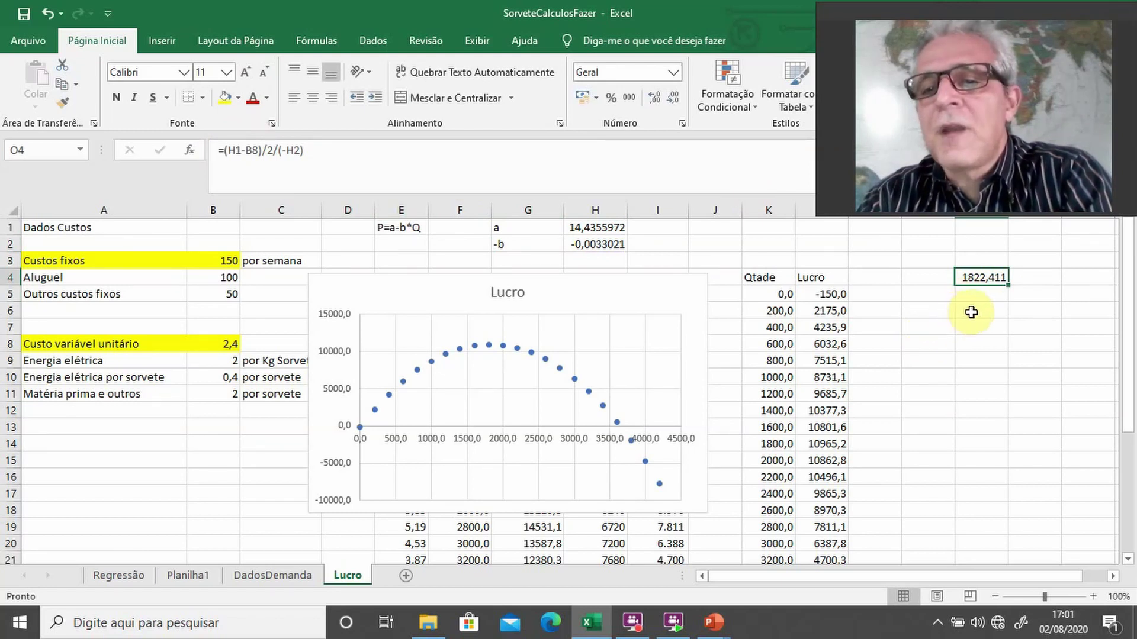
left_click(917, 277)
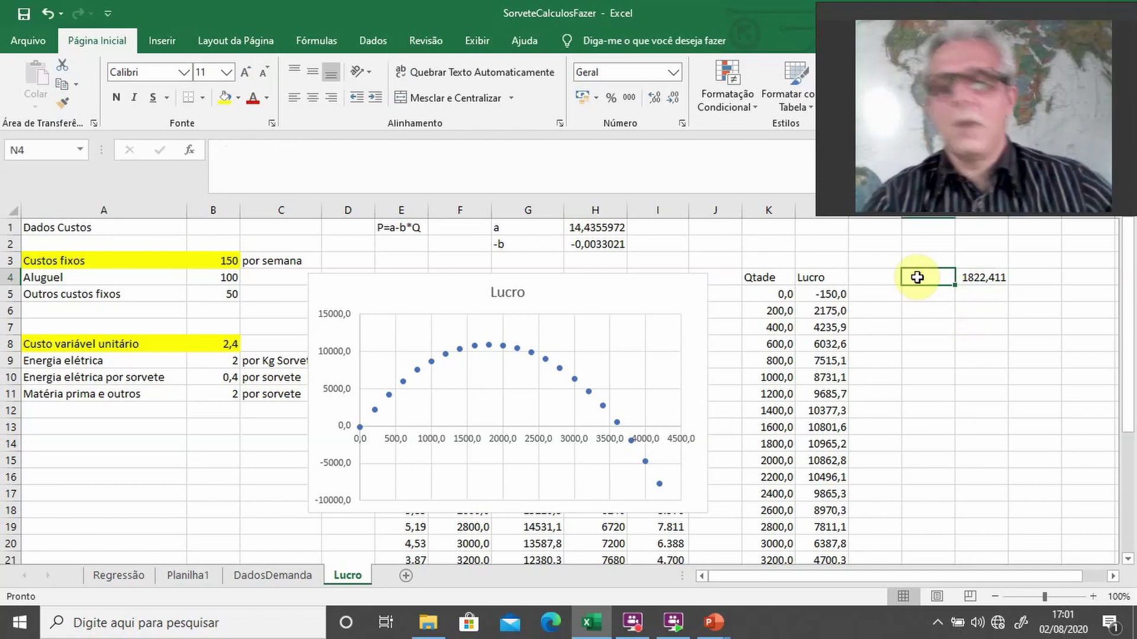
type("Q")
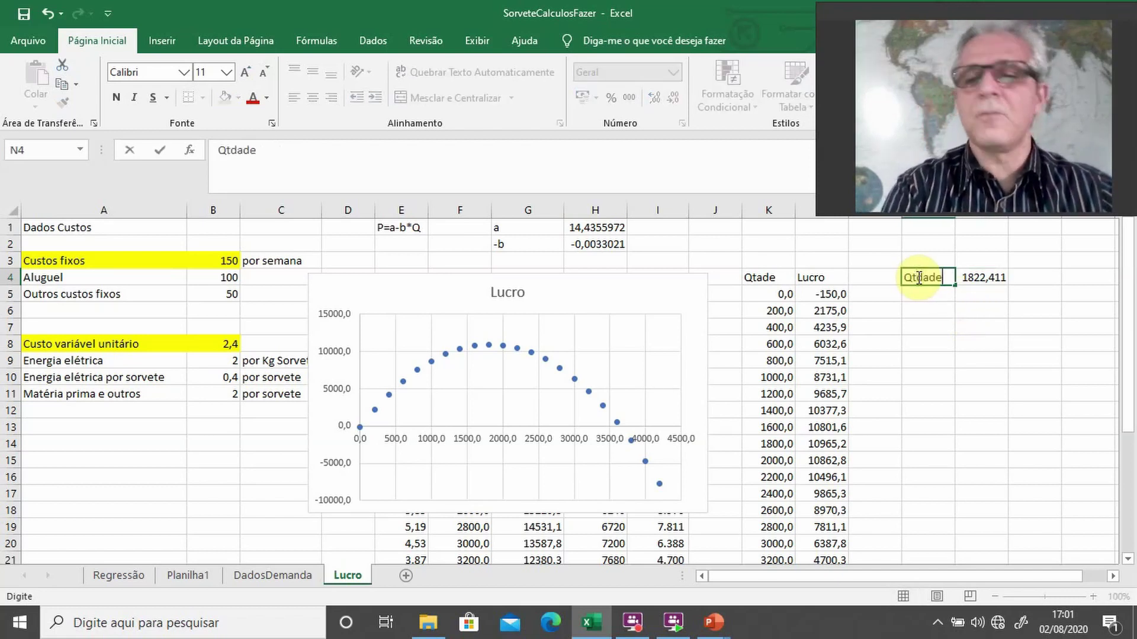
type("tdade")
key("Return")
type("P")
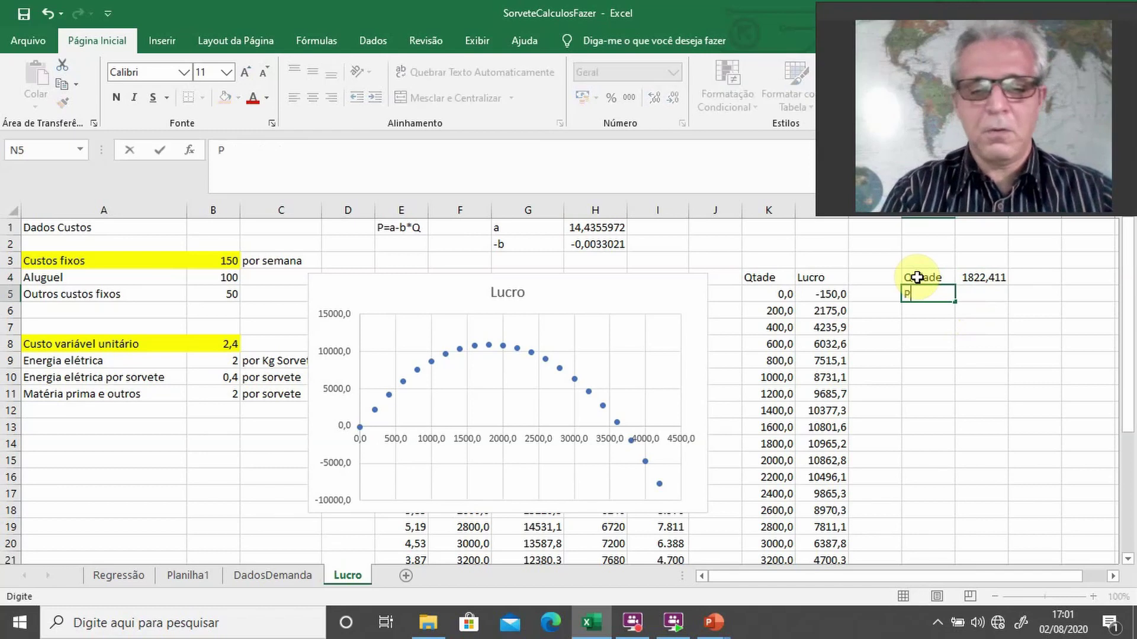
key("Return")
key("Return")
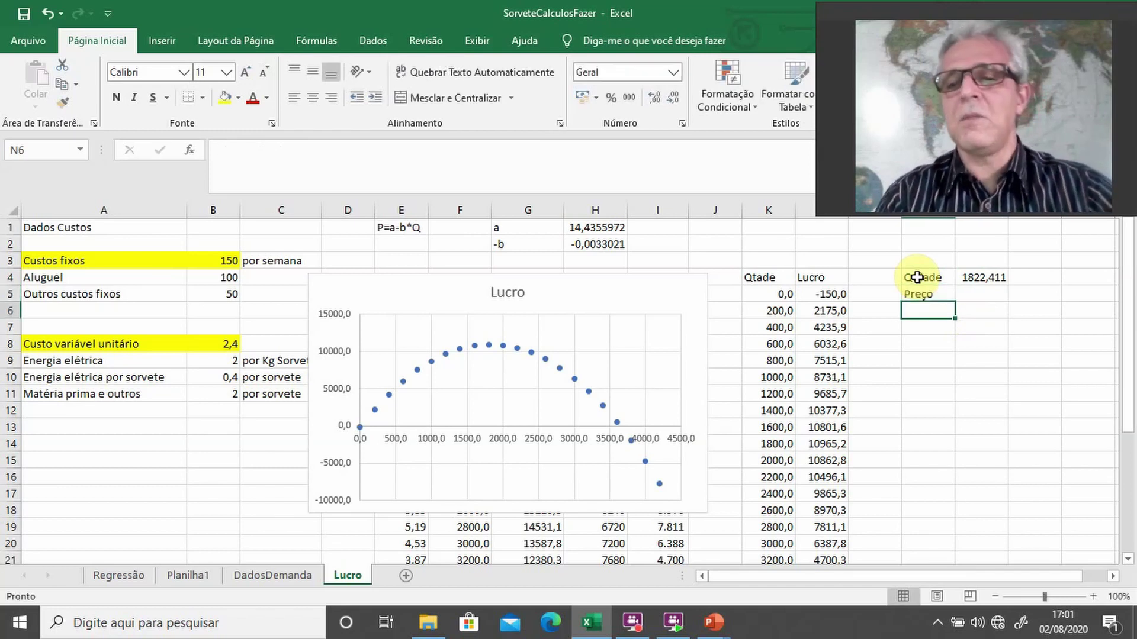
Step: Calculate the optimal price in cell O5 with the demand equation =H1+H2*O4
key("Up")
key("Up")
key("Right")
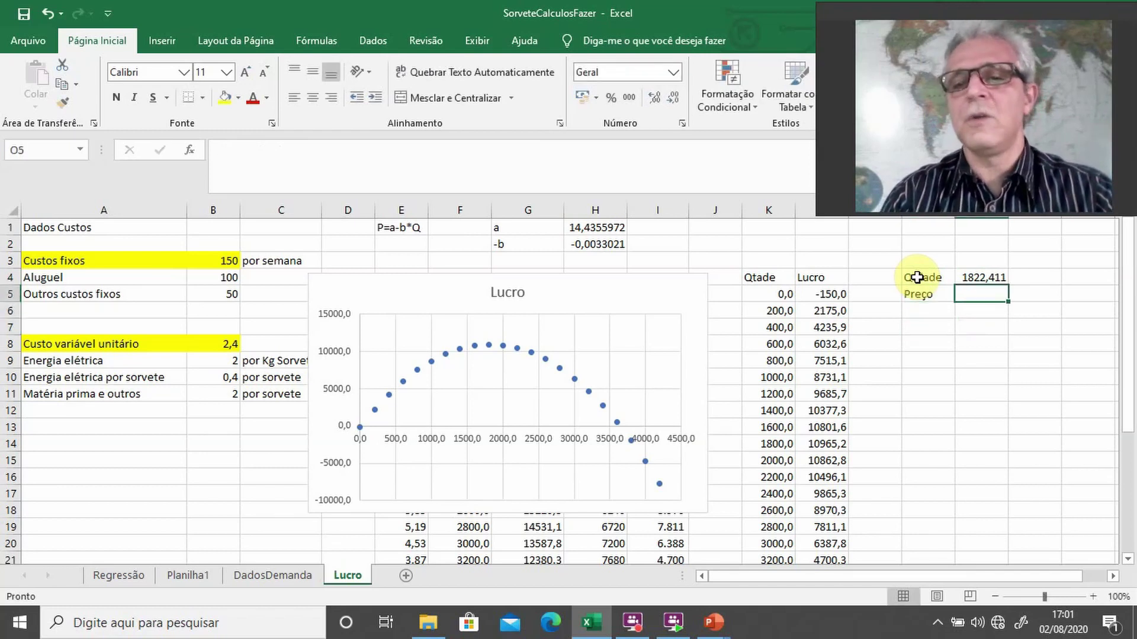
type("=")
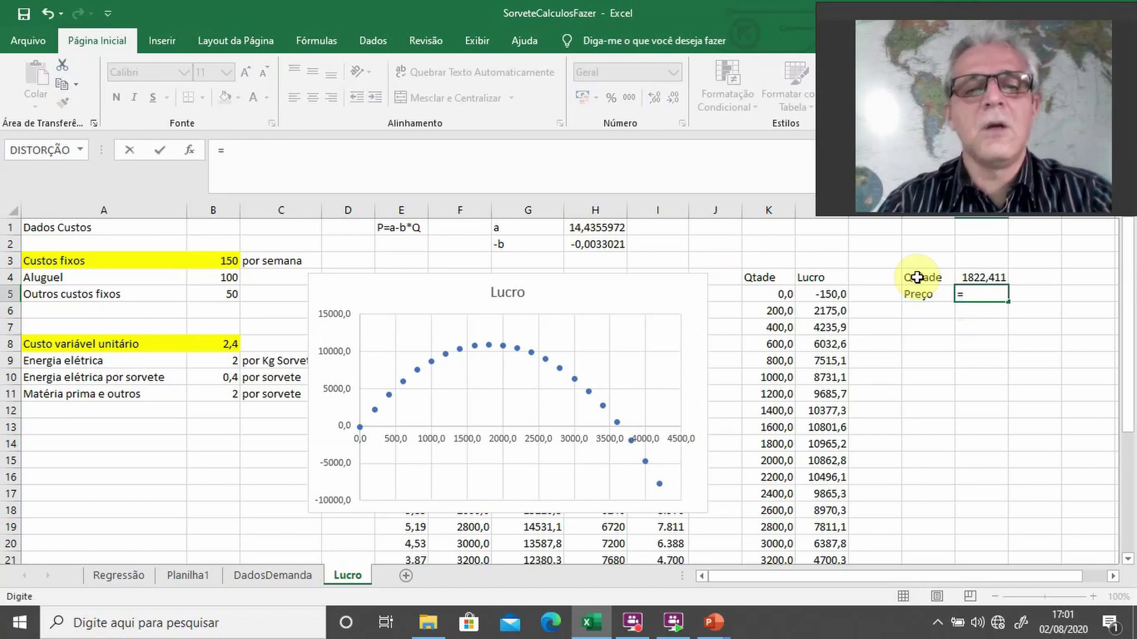
left_click(588, 231)
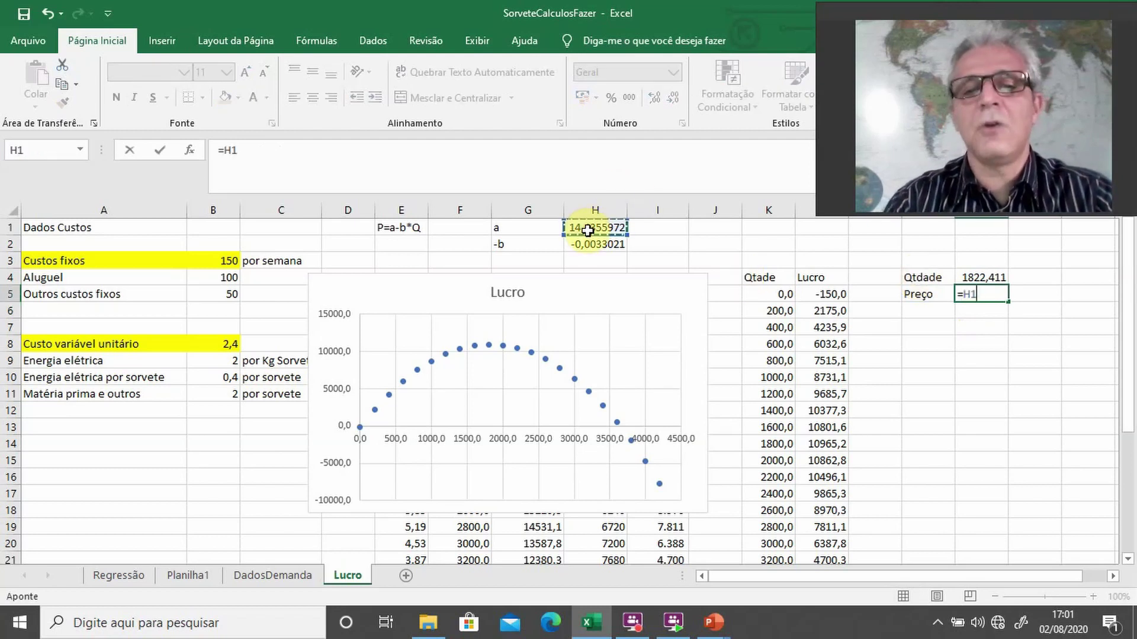
type("+")
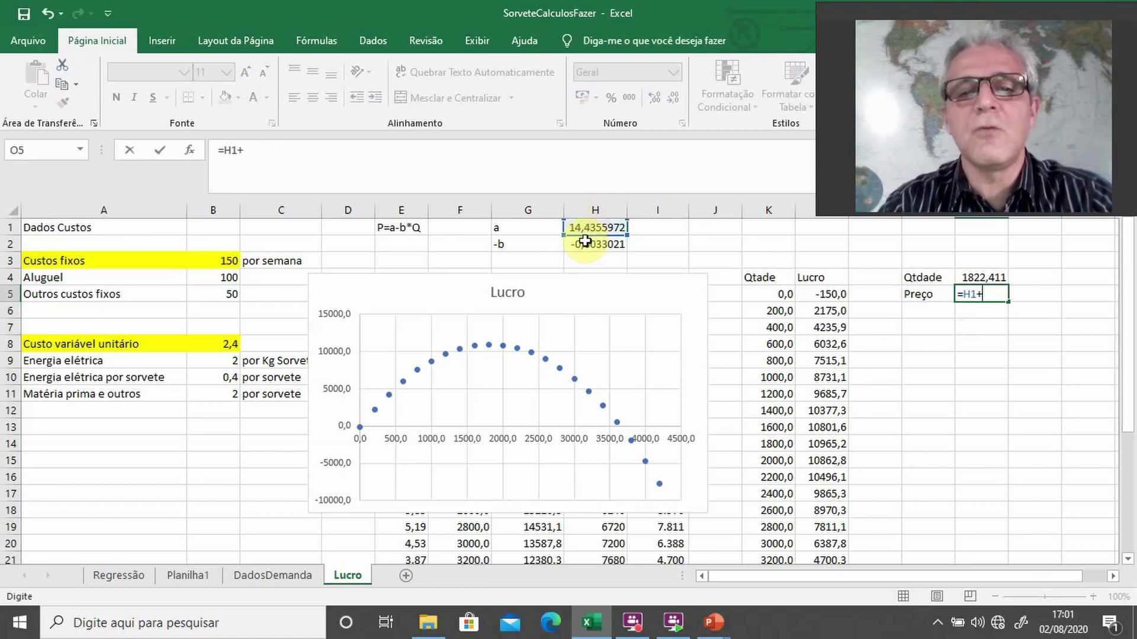
left_click(581, 246)
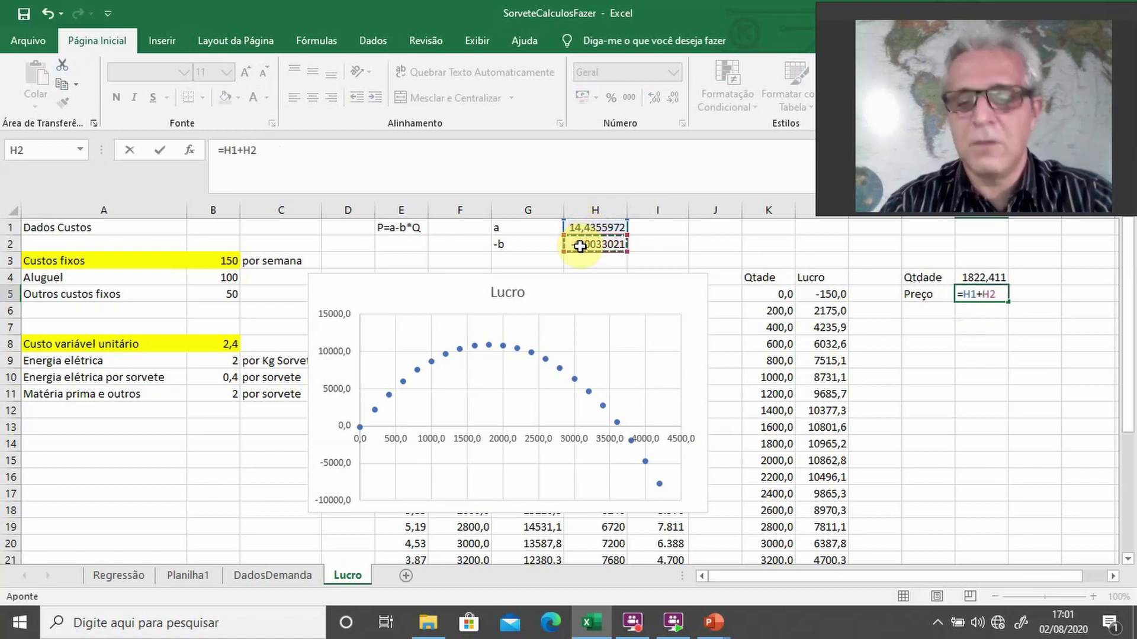
type("*")
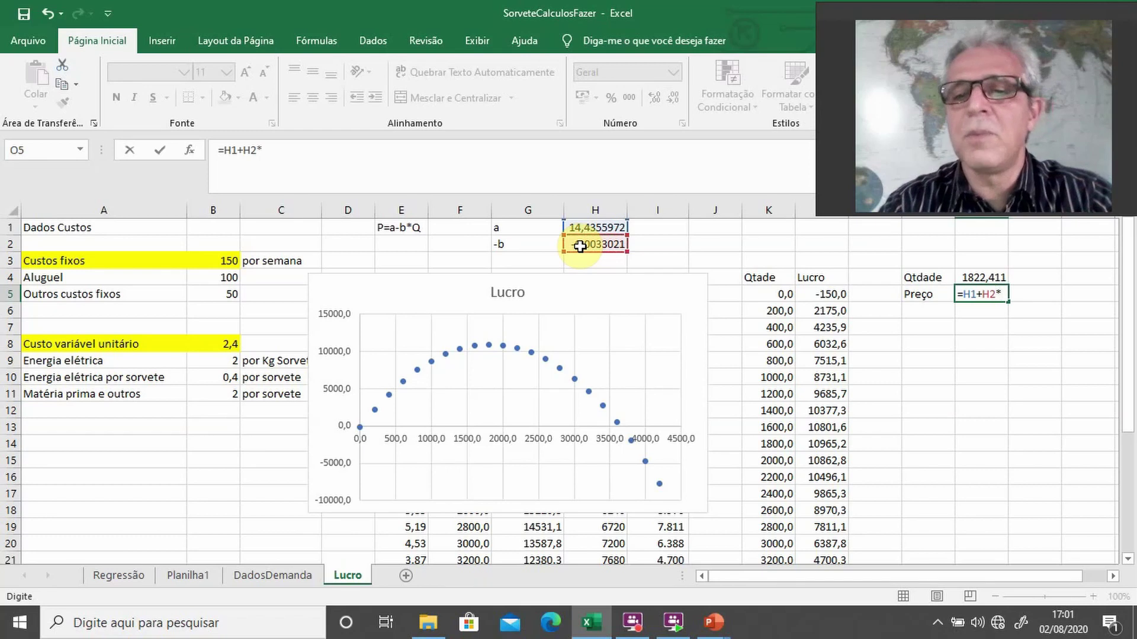
left_click(782, 295)
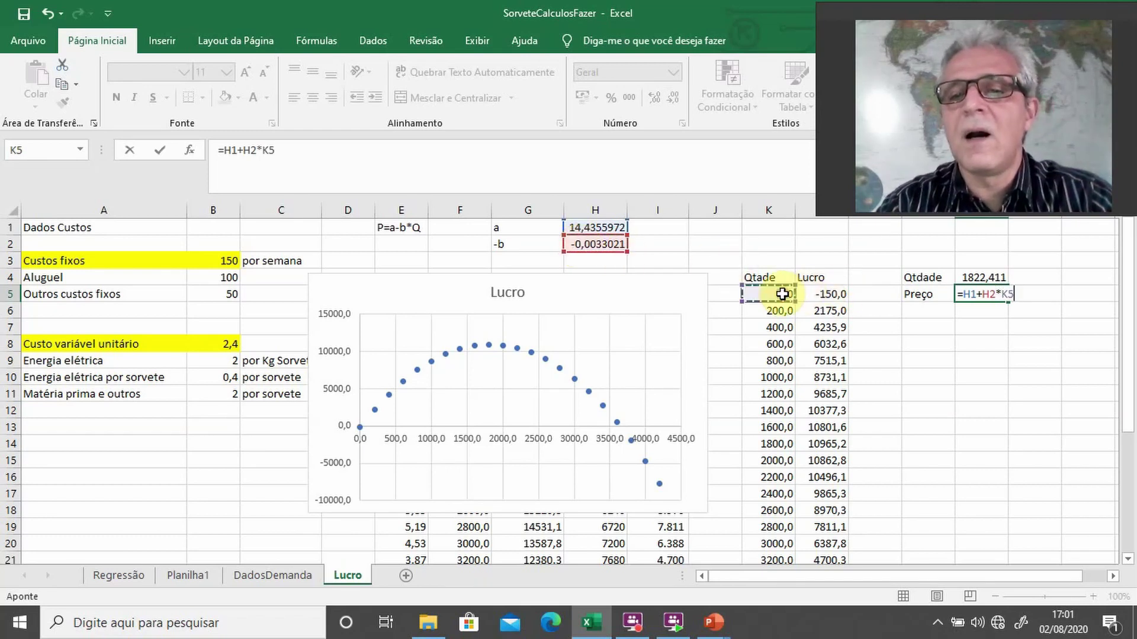
left_click(976, 274)
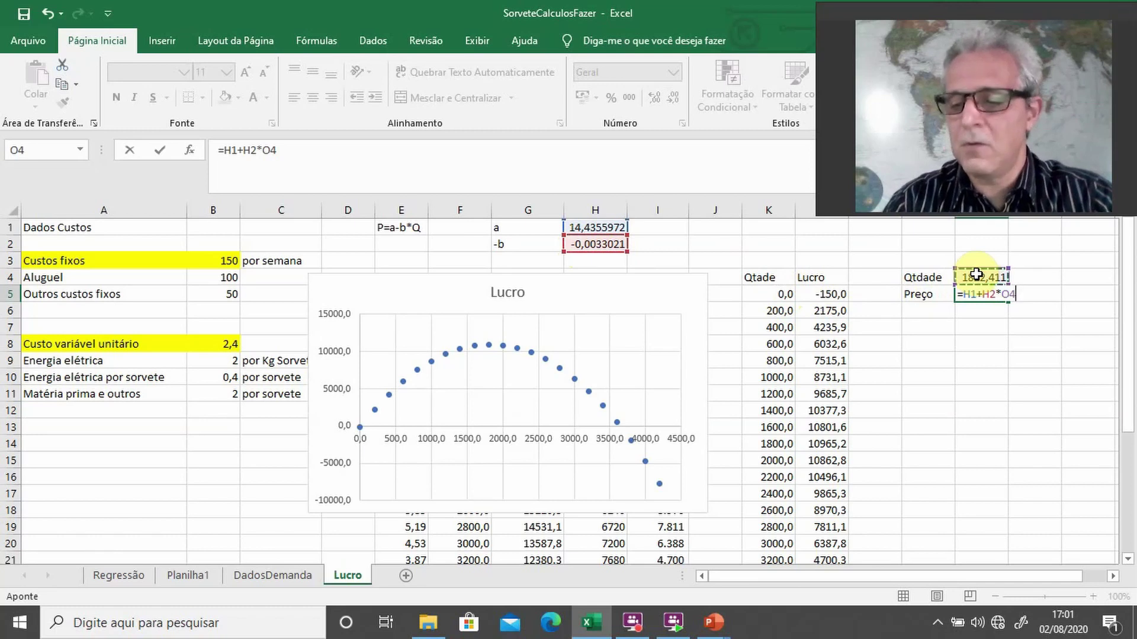
key("Return")
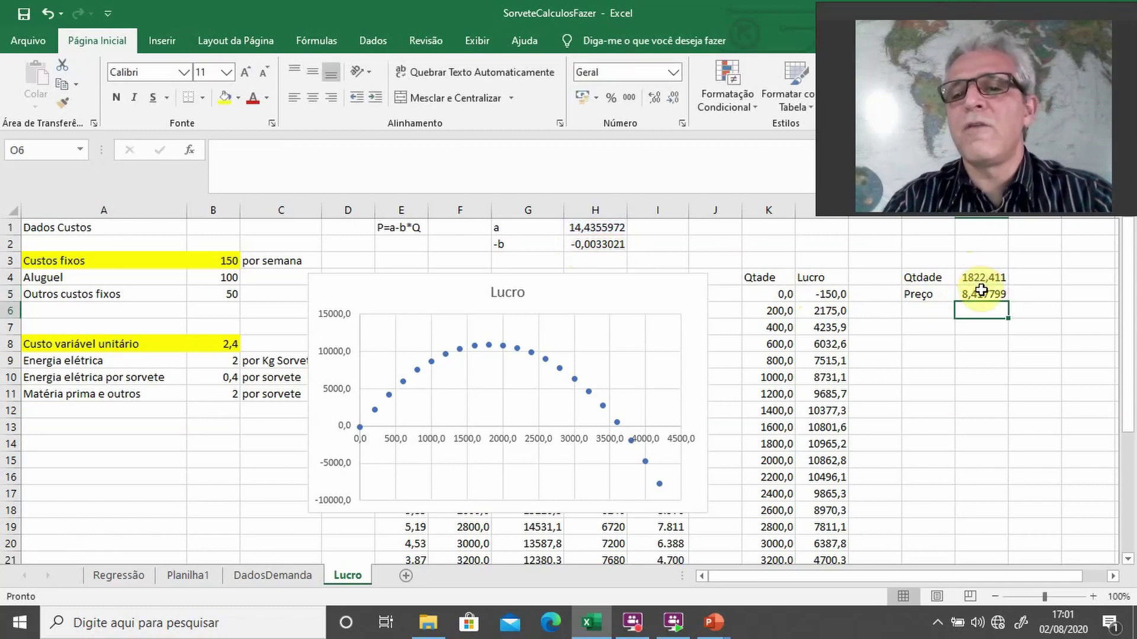
Step: Reduce the calculated price in cell O5 to three decimal places
left_click(981, 291)
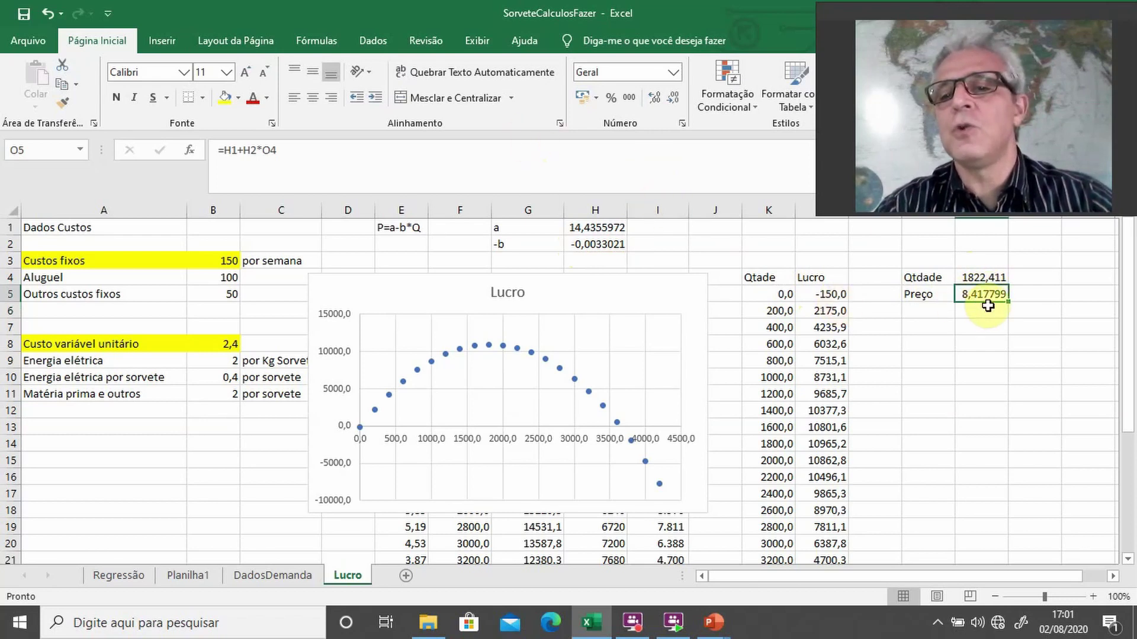
left_click(673, 101)
left_click(673, 100)
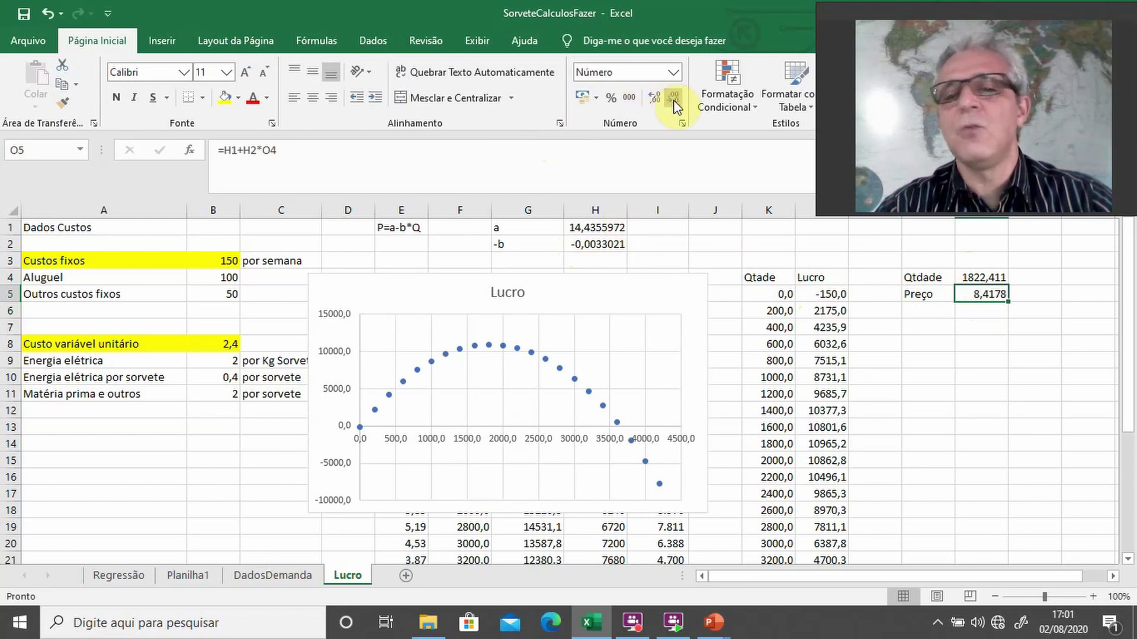
left_click(673, 101)
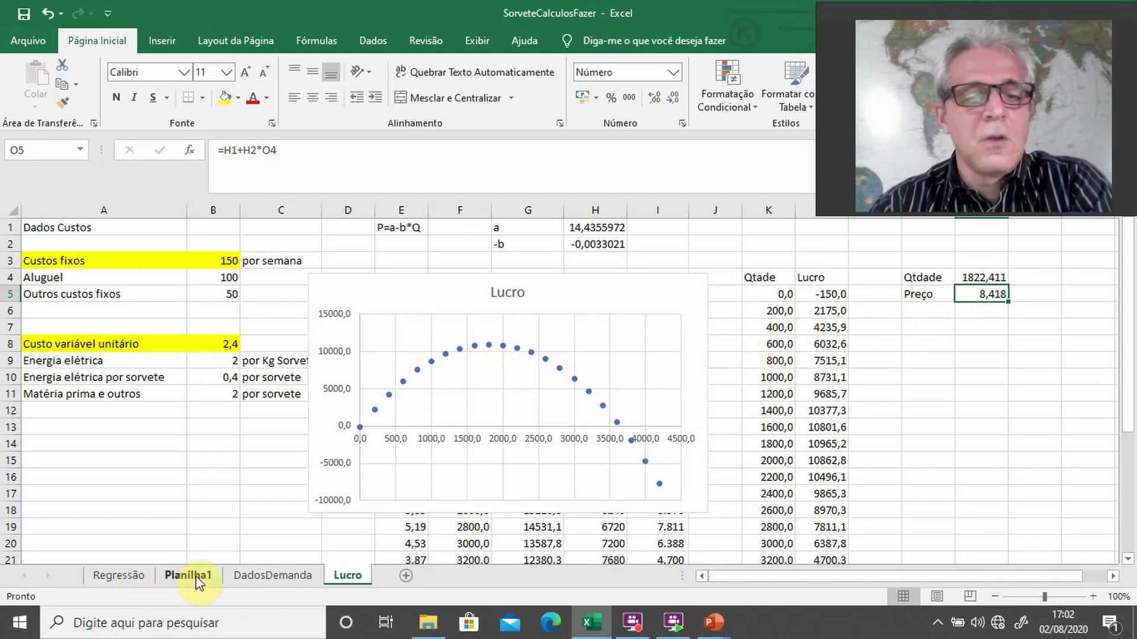
Step: Open the DadosDemanda sheet and review the total number of people and the demand table
left_click(249, 578)
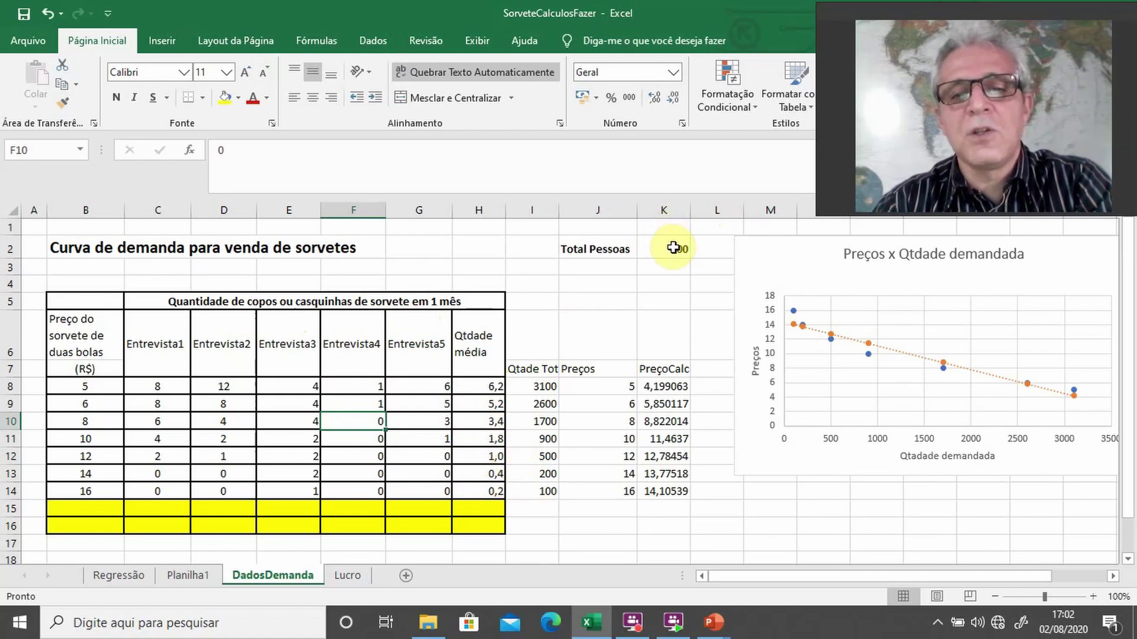
left_click_drag(563, 334, 525, 325)
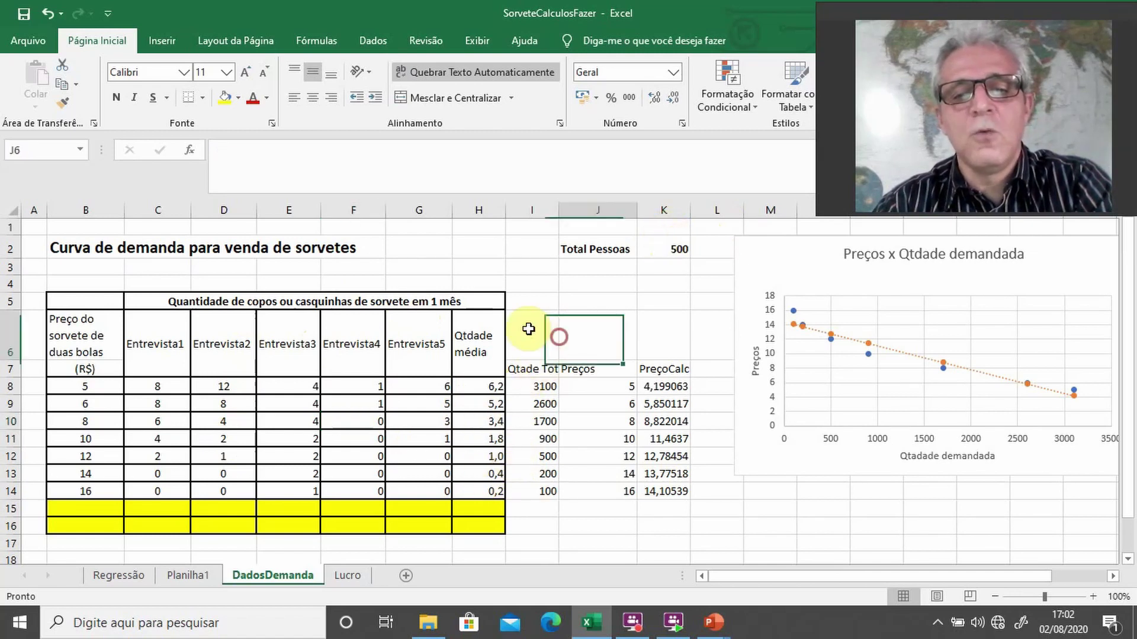
Step: Check the total quantity formula in cell I8 of the DadosDemanda sheet and return to the Lucro sheet
left_click(543, 388)
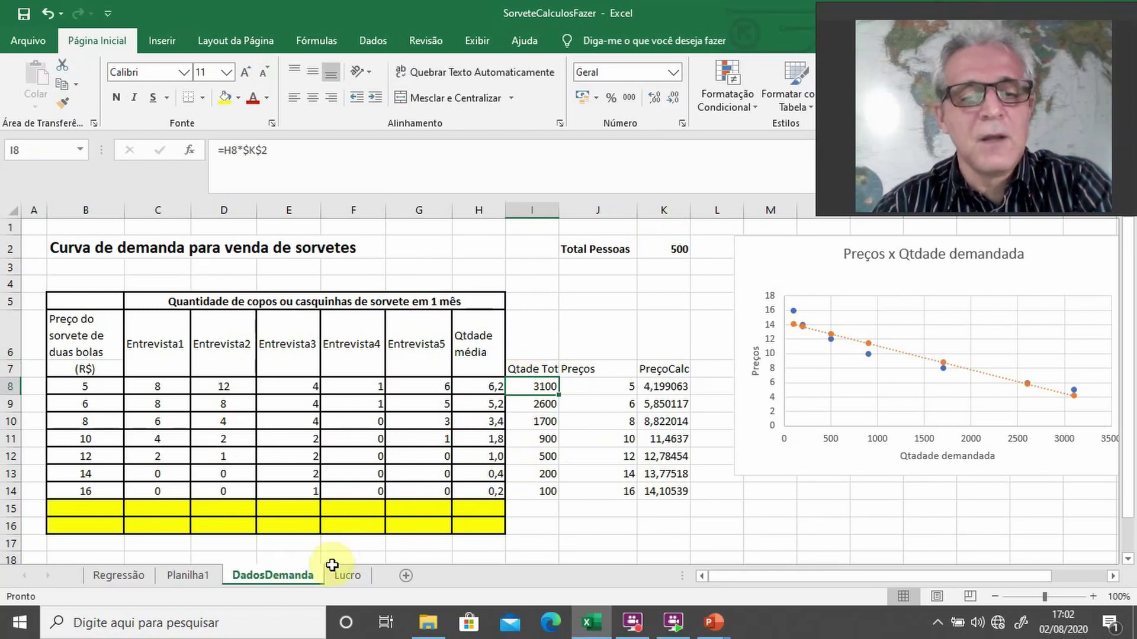
left_click(347, 575)
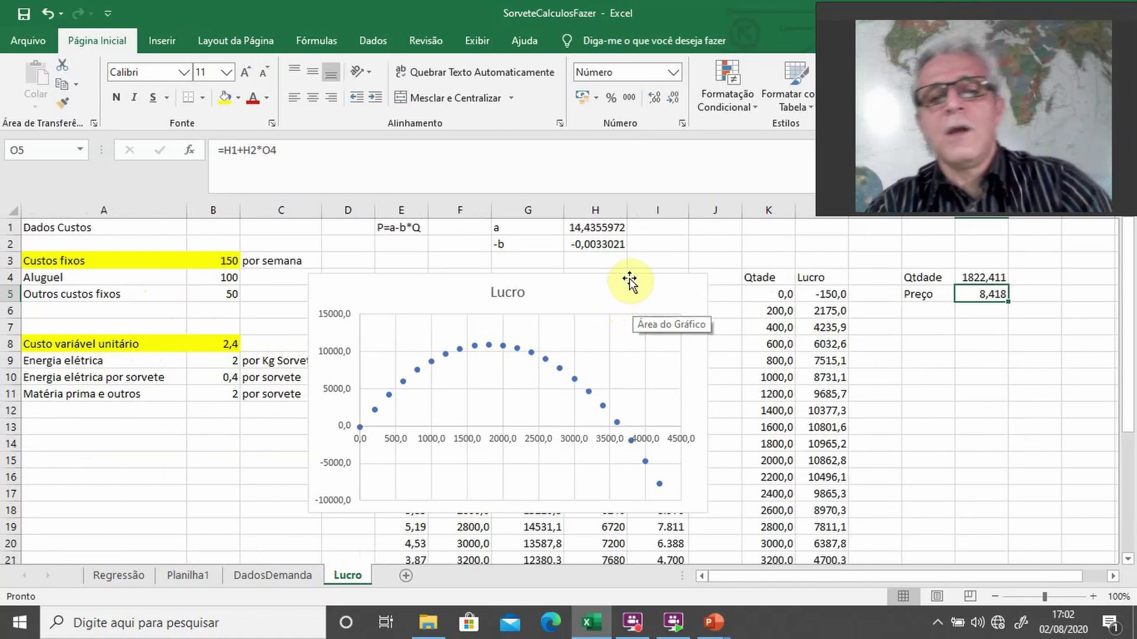
Step: Move the Lucro chart below the cost data, over columns A to E from about row 11, uncovering the revenue and profit columns
left_click_drag(628, 281, 471, 405)
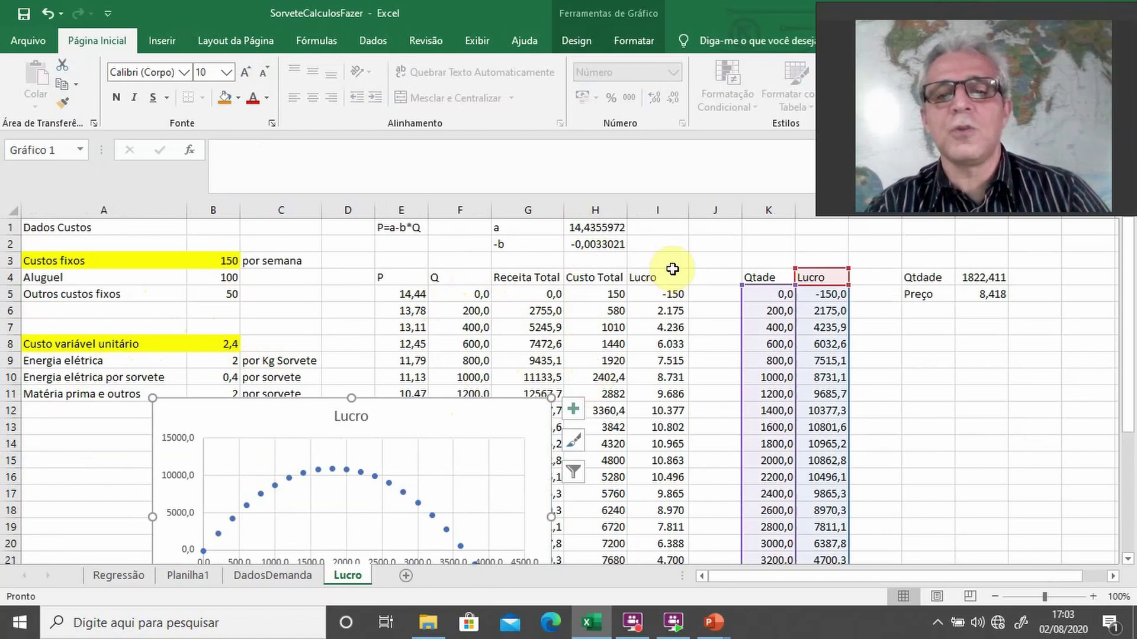
left_click_drag(508, 401, 508, 312)
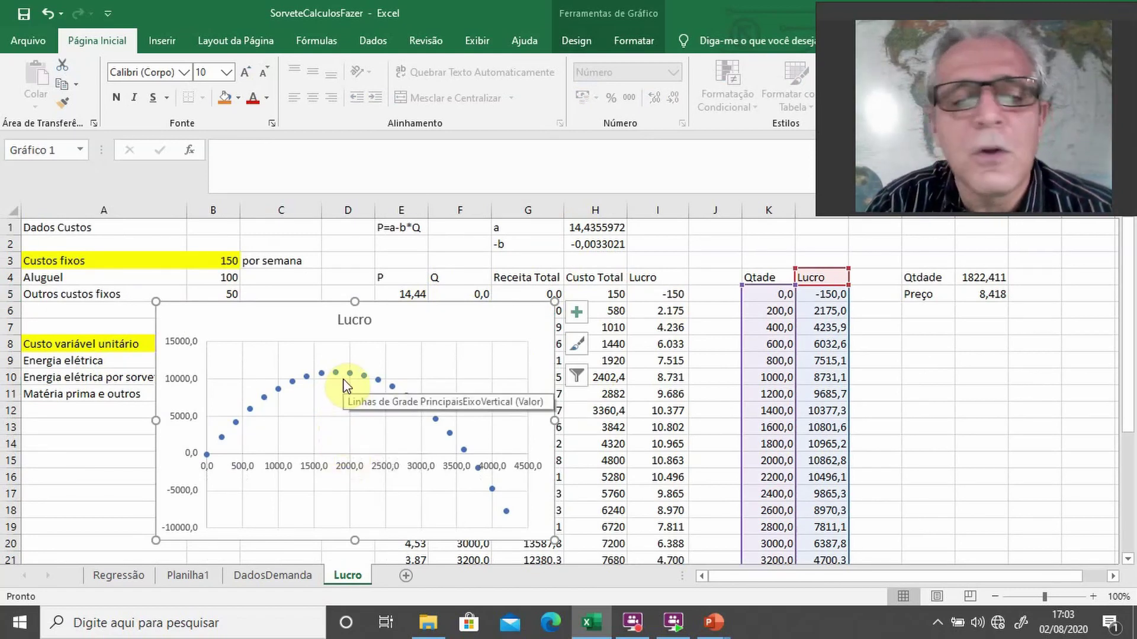
mouse_move(351, 379)
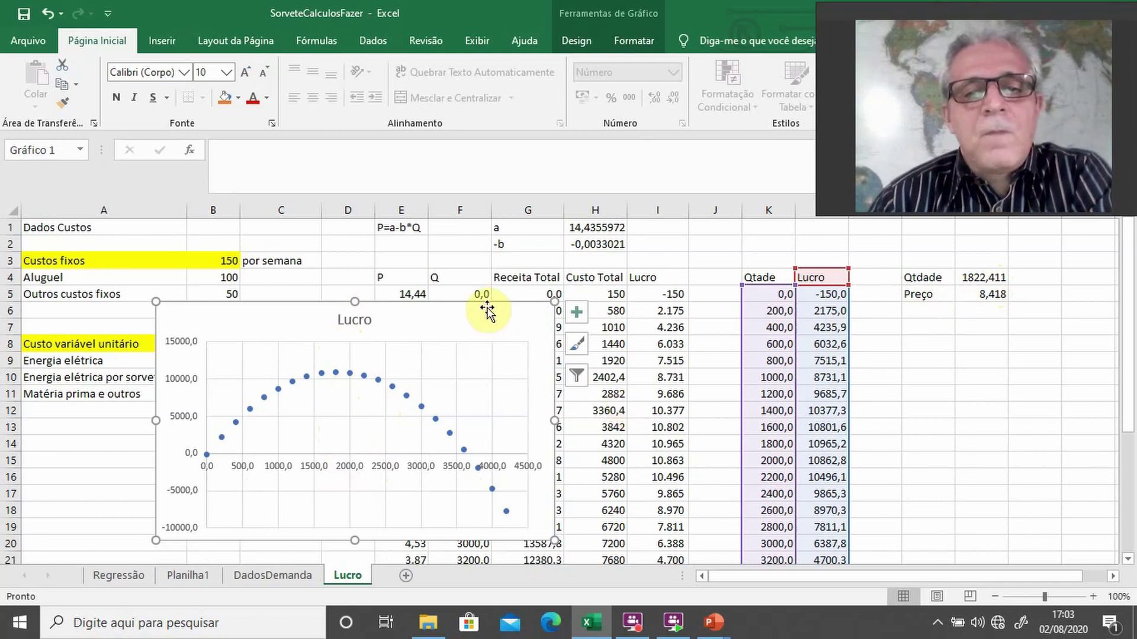
left_click_drag(483, 306, 379, 415)
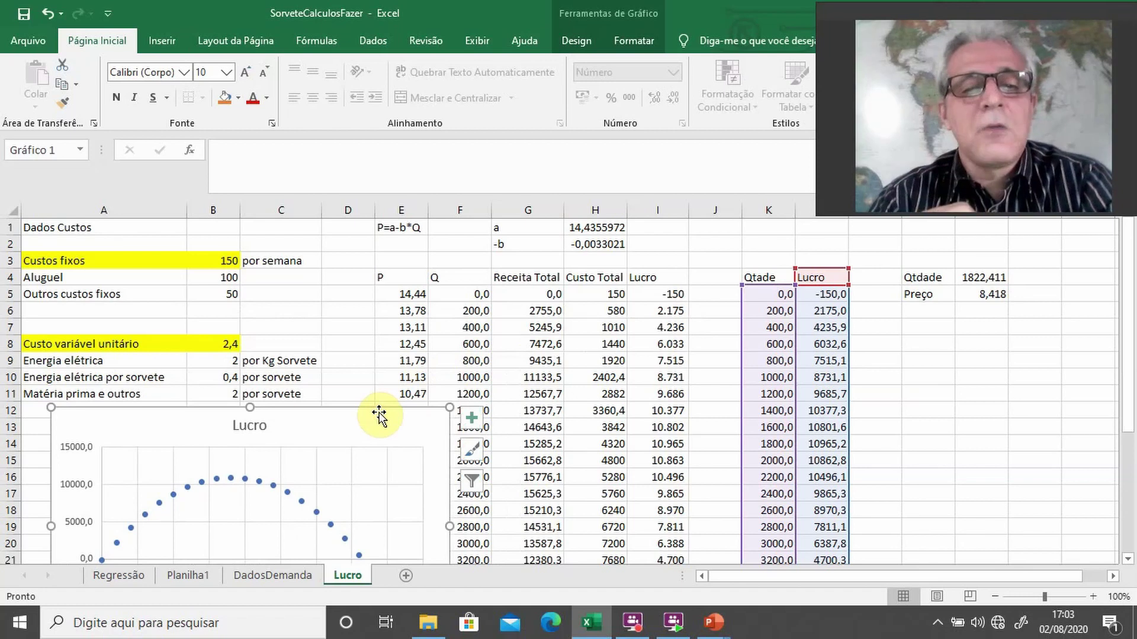
left_click_drag(368, 411, 363, 393)
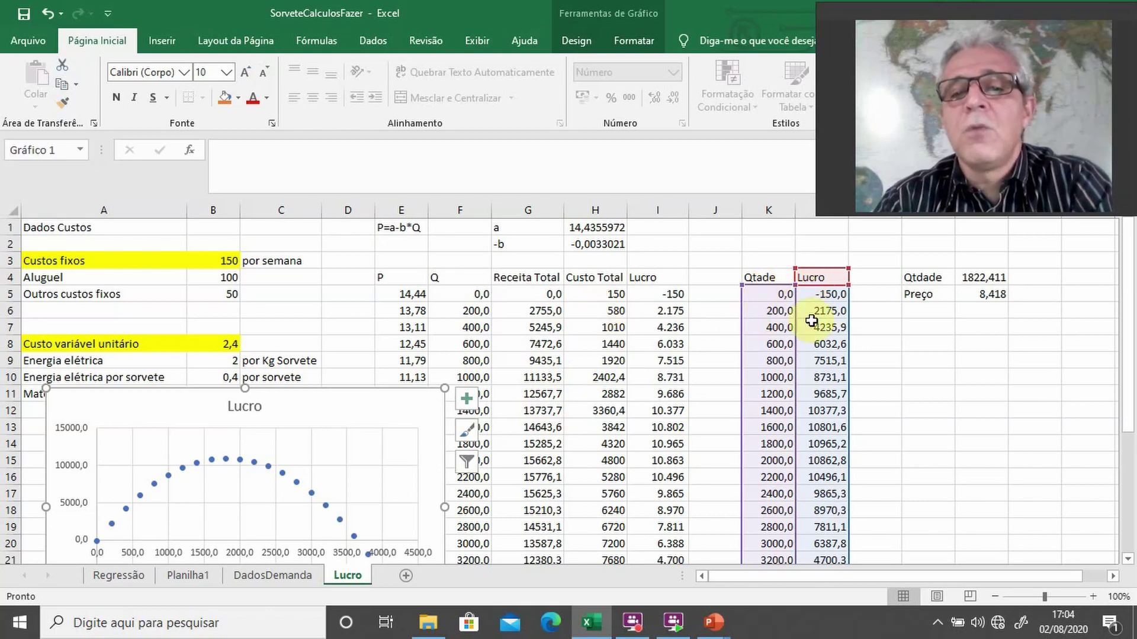
Step: Increase the font size of the quantity and price labels and values in N4:O5 to 16
left_click(947, 278)
key("shift+Down")
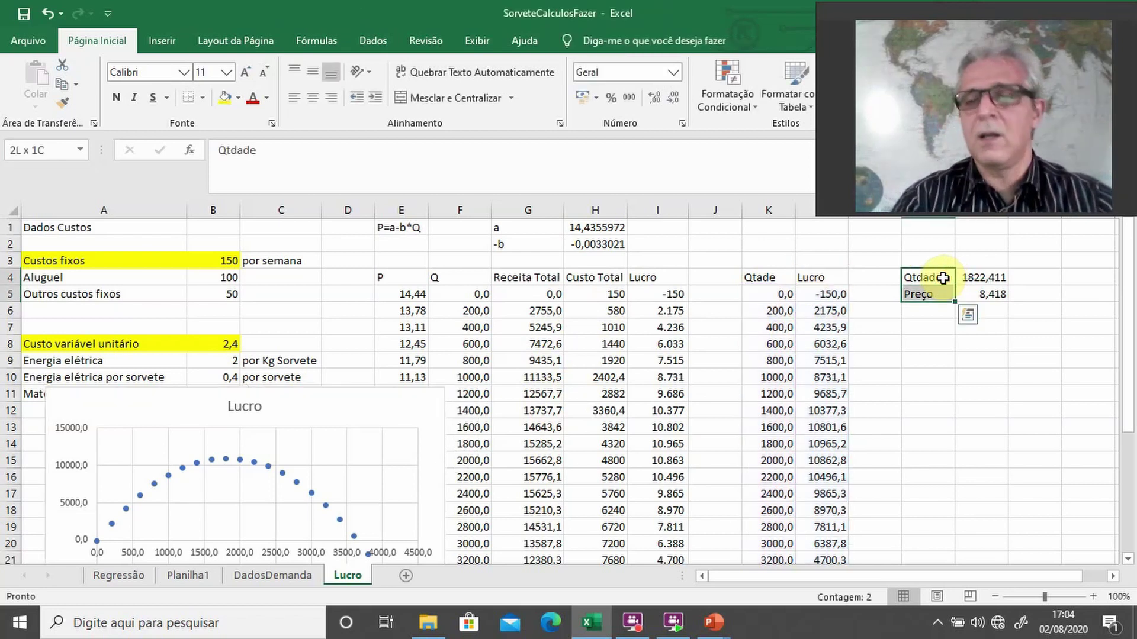
key("shift+Right")
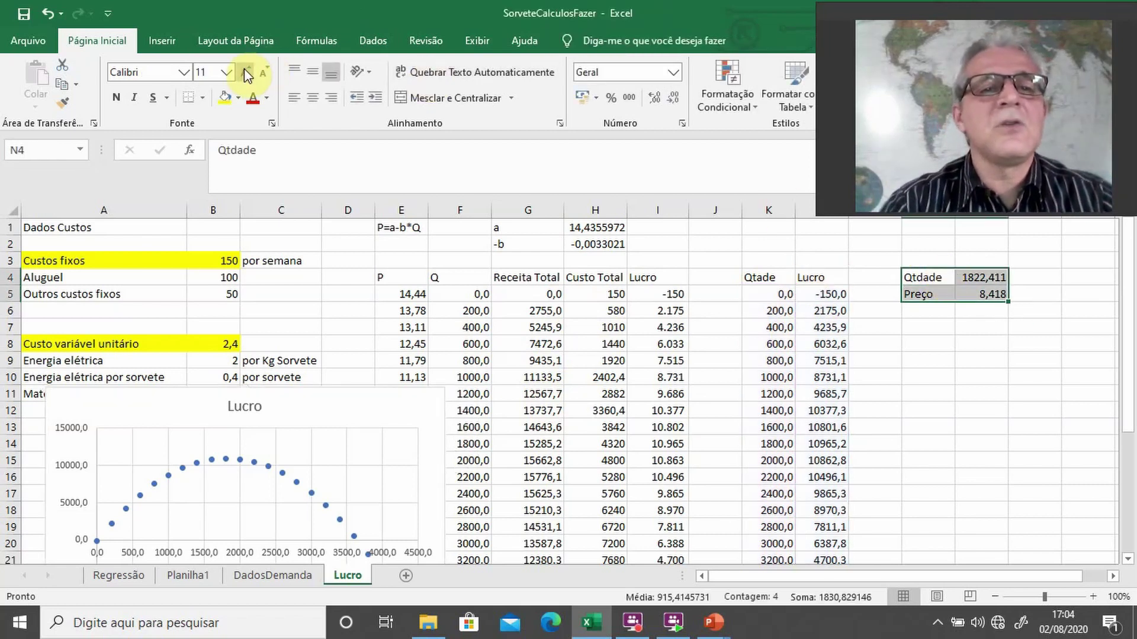
left_click(244, 69)
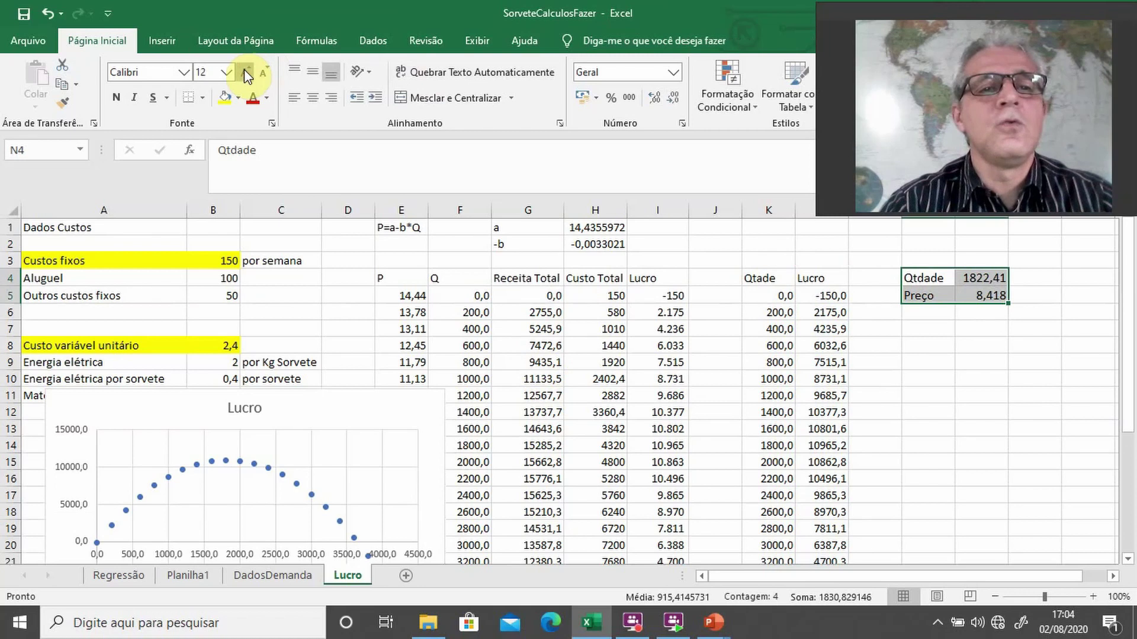
left_click(244, 69)
left_click(244, 69)
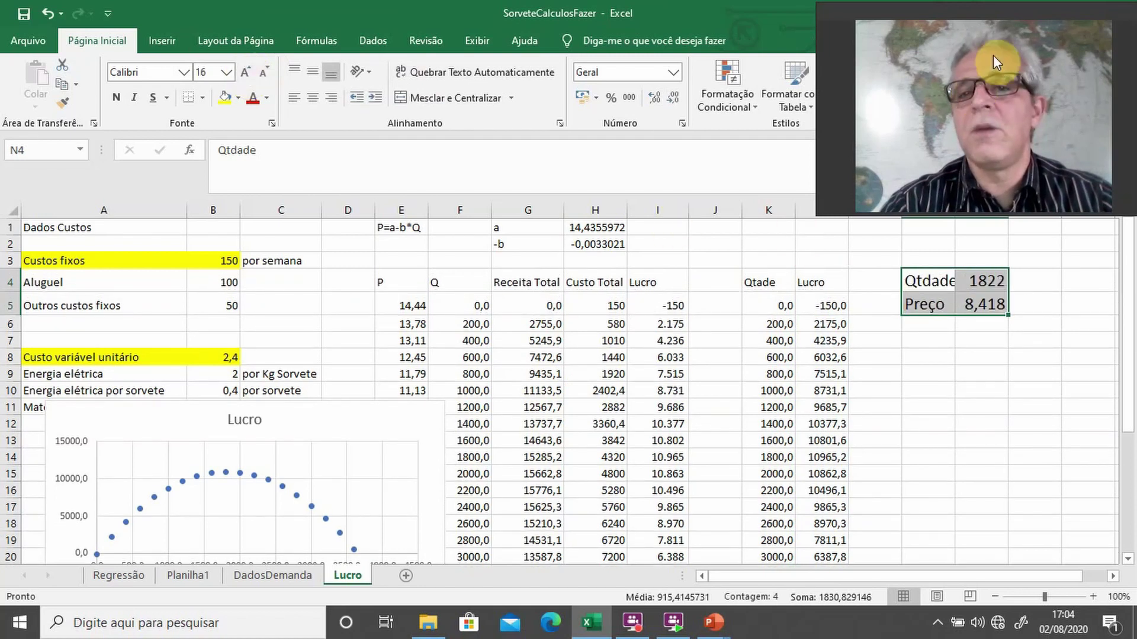
Step: Widen column N so that the enlarged Qtdade label fits fully inside its cell
mouse_move(1013, 10)
left_mouse_down()
mouse_move(987, 3)
mouse_move(963, 16)
left_mouse_up()
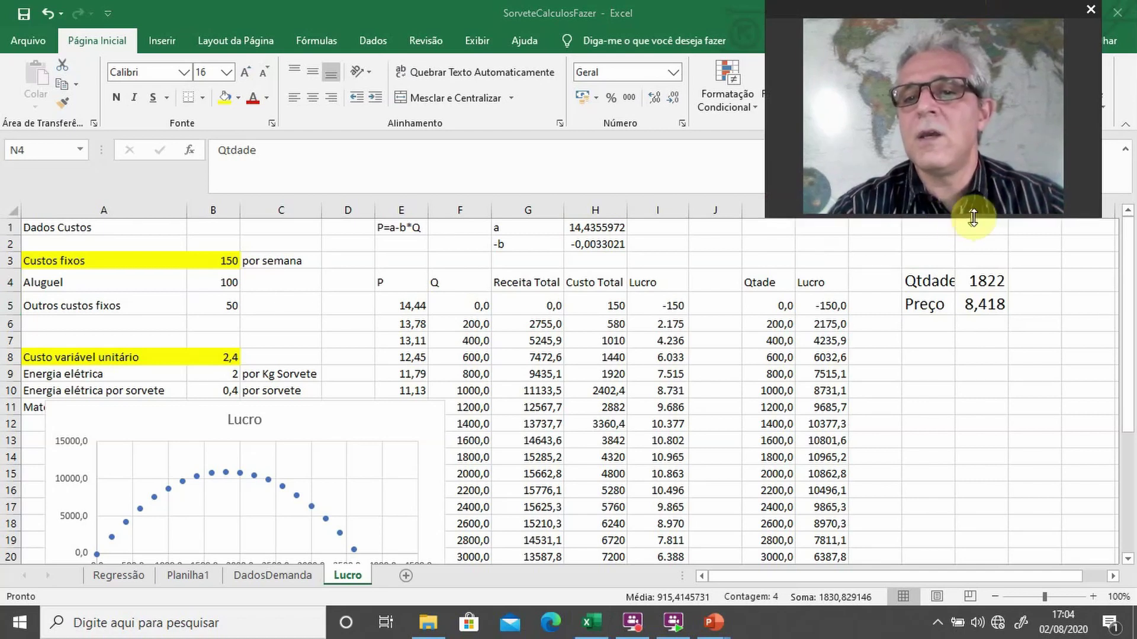
left_click_drag(951, 214, 966, 207)
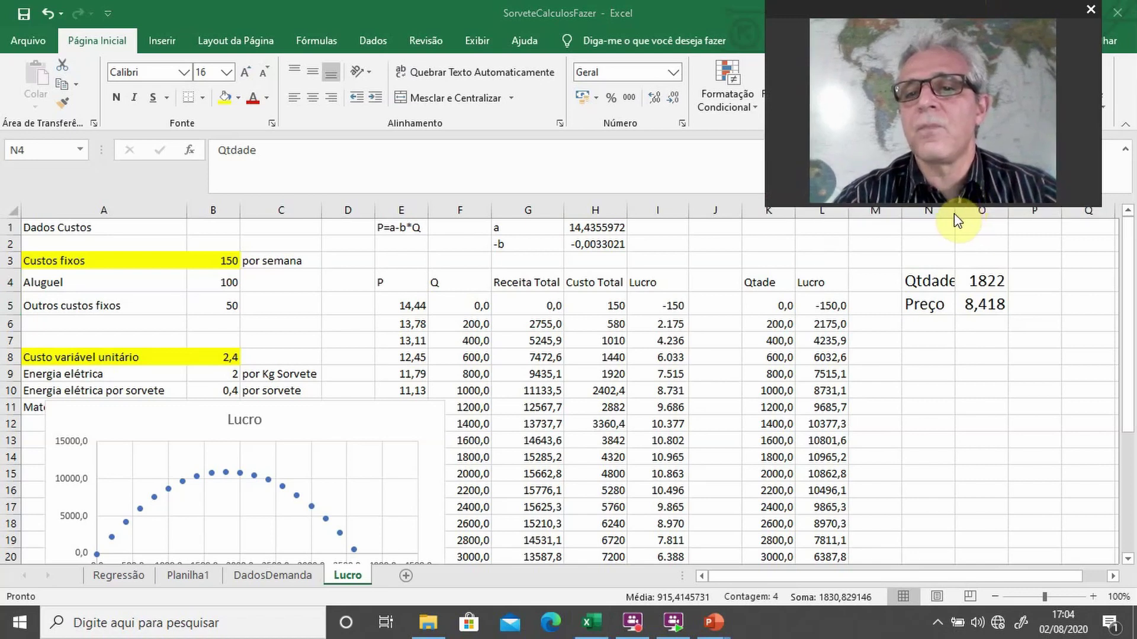
left_click(952, 212)
left_click_drag(953, 212, 992, 216)
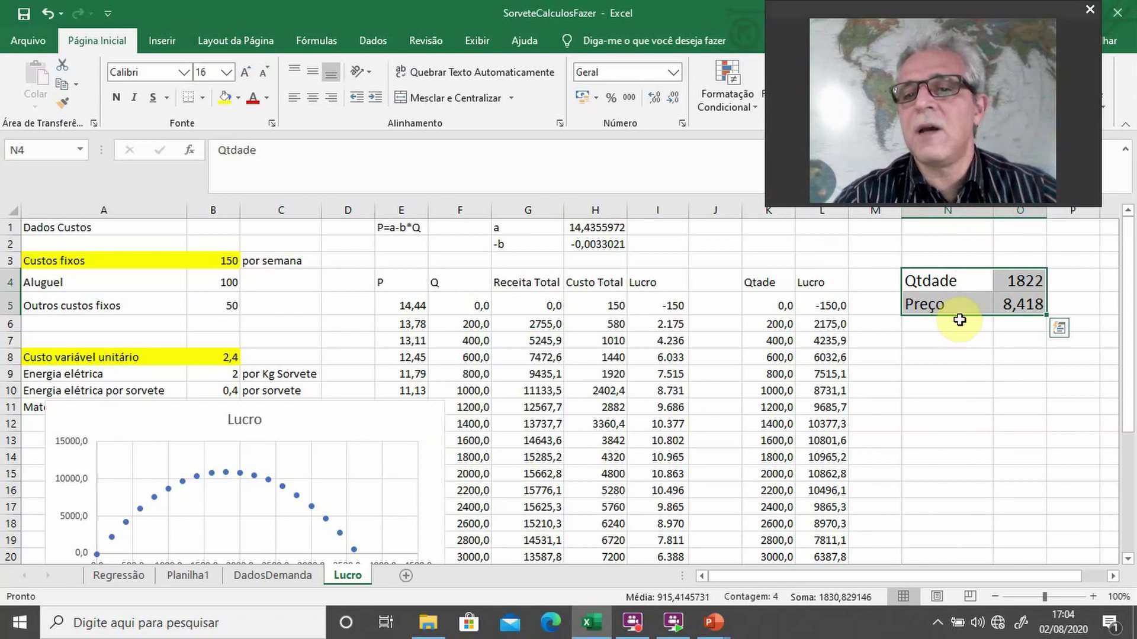
Step: Enter the heading "Maximização do lucro" in cell N3 above the quantity and price results
left_click(949, 259)
type("M")
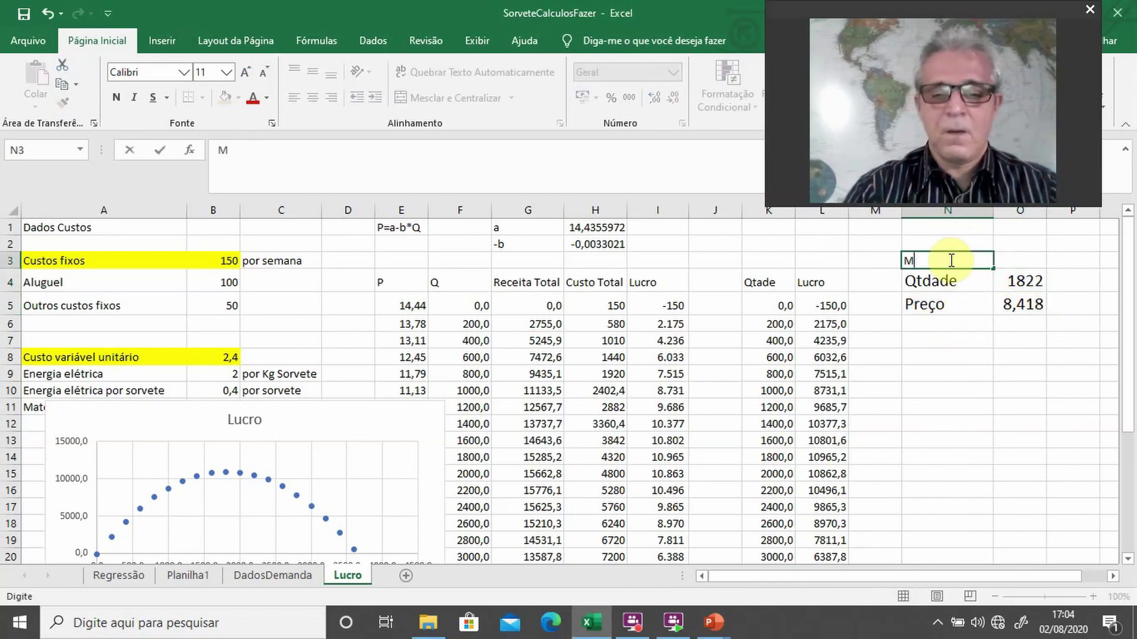
type("aximiza")
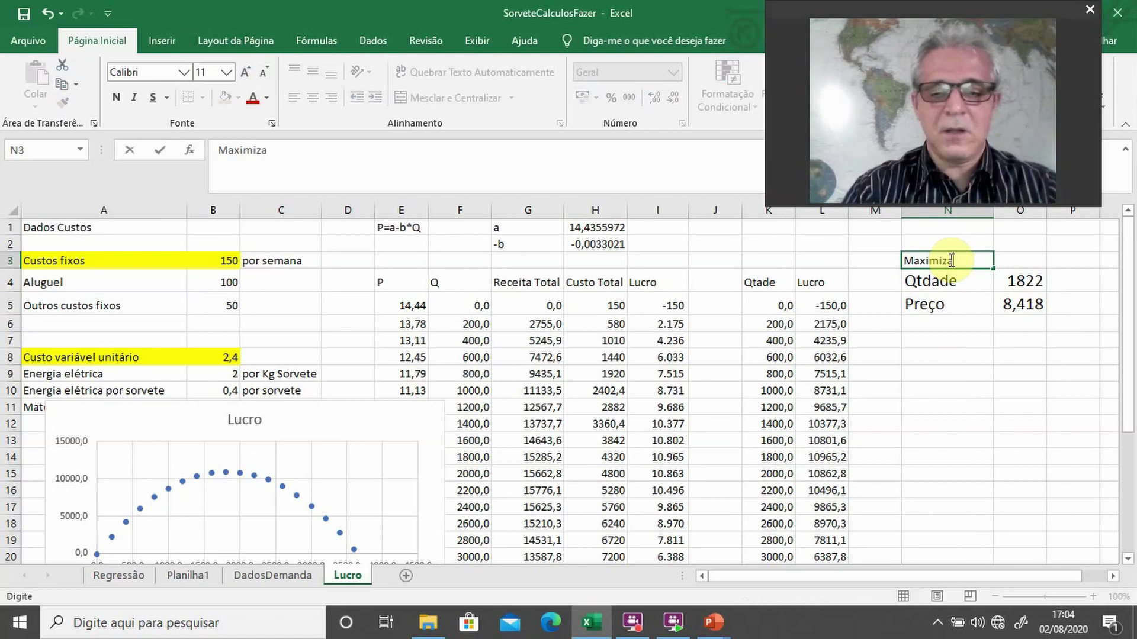
type("ção do lucro")
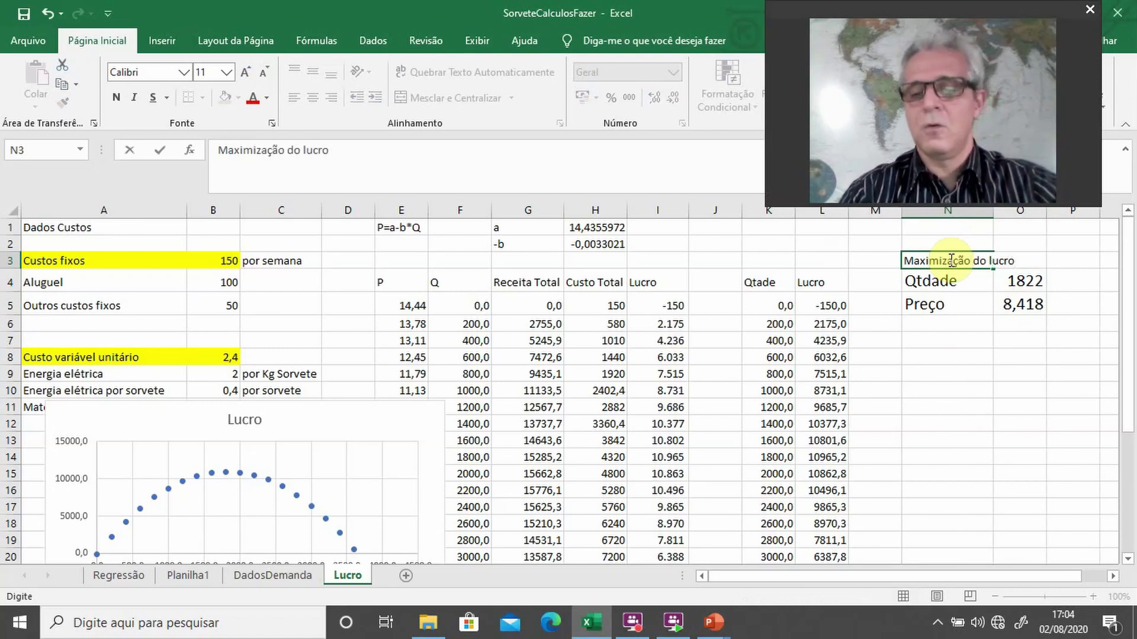
key("Return")
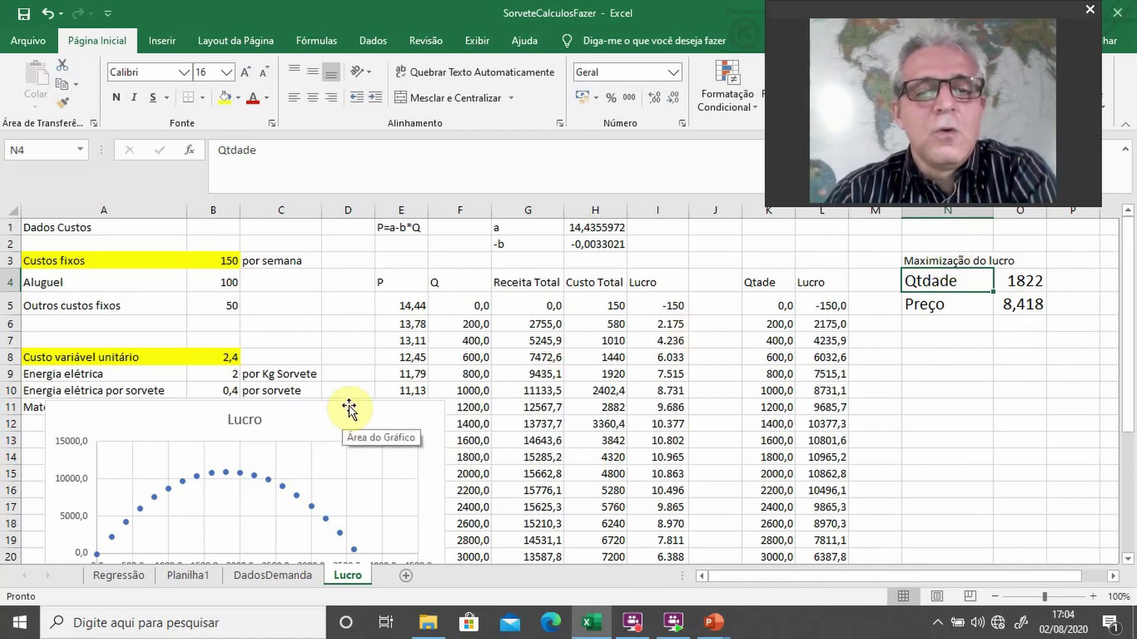
Step: Move the Lucro chart up to about row 6 so that its whole profit curve is in view
left_click_drag(349, 409, 391, 337)
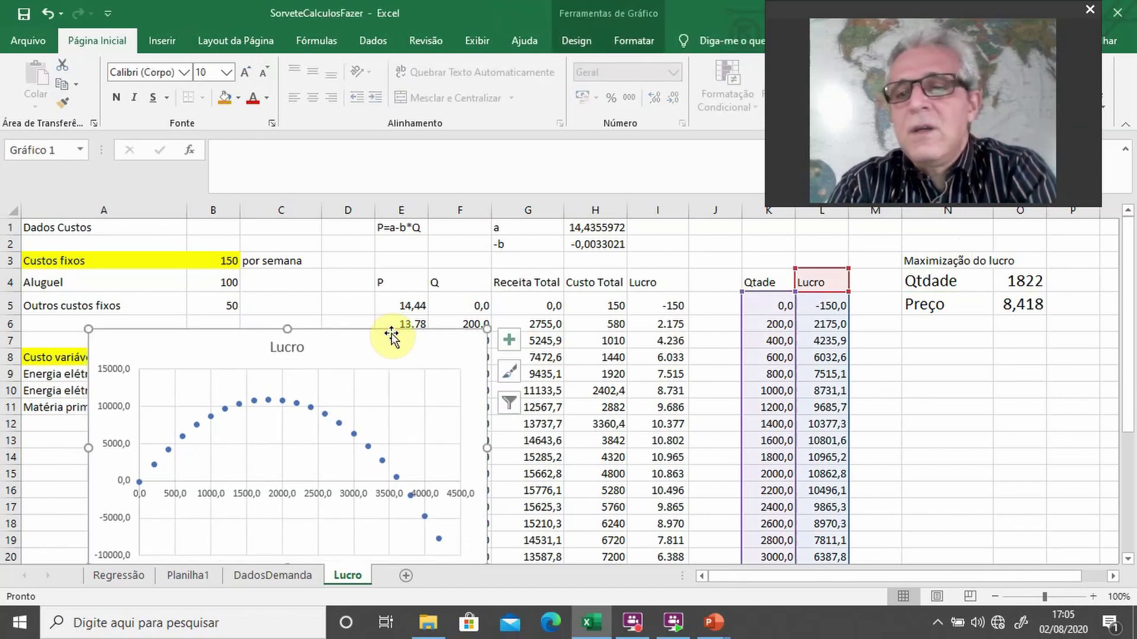